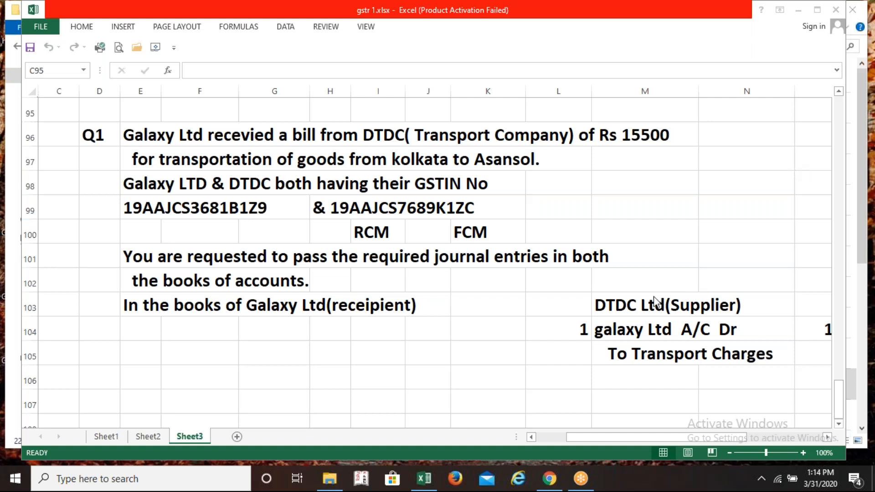
Enter the label 'Bilty' in cell D105 below the Galaxy Ltd books heading
click(97, 355)
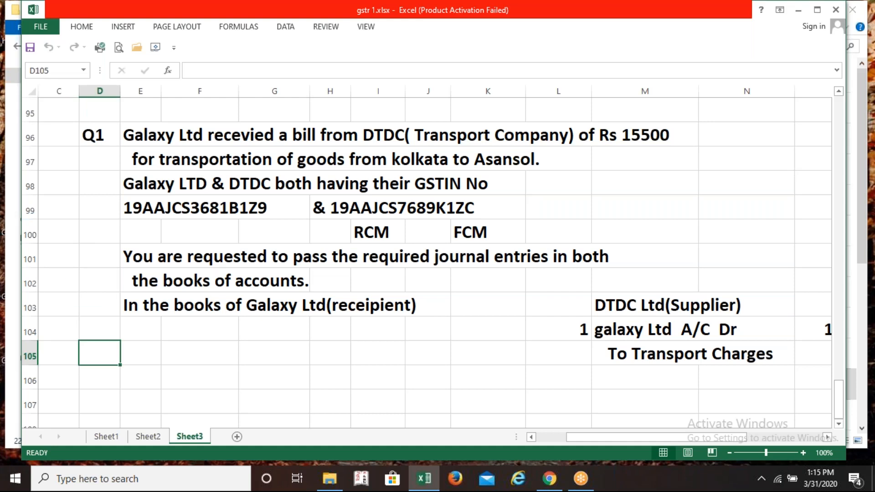
text(Bilty)
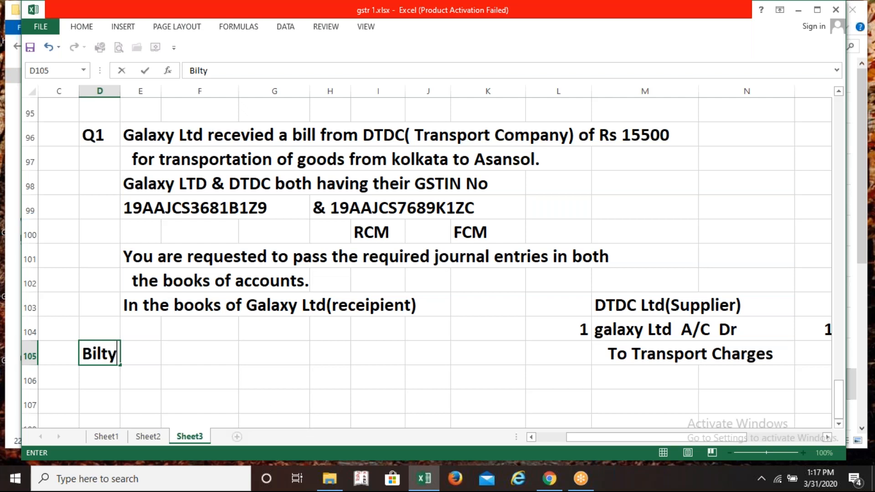
click(463, 138)
click(137, 137)
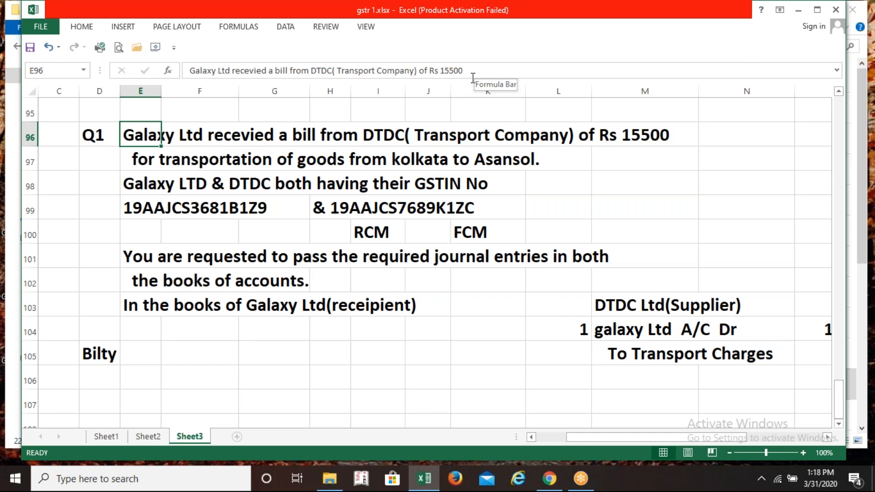
click(218, 207)
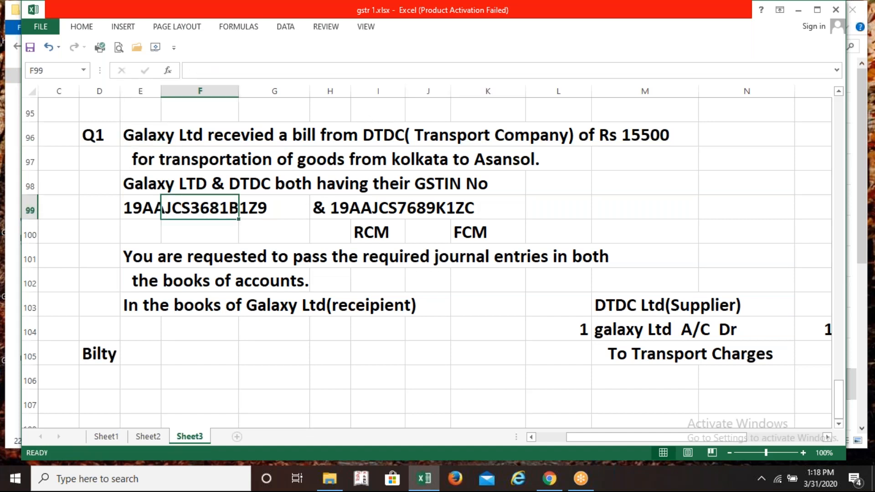
click(151, 212)
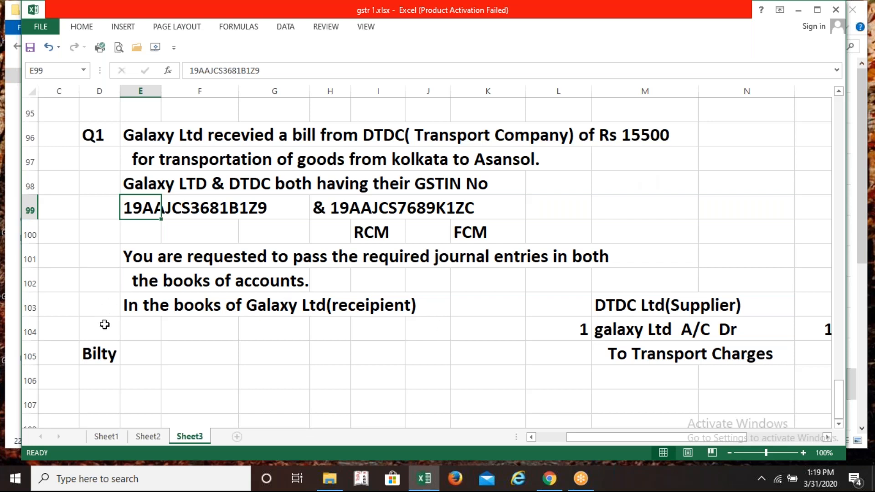
Clear 'Bilty' from D105, then review DTDC's galaxy Ltd A/C Dr / To Transport Charges entry
click(106, 359)
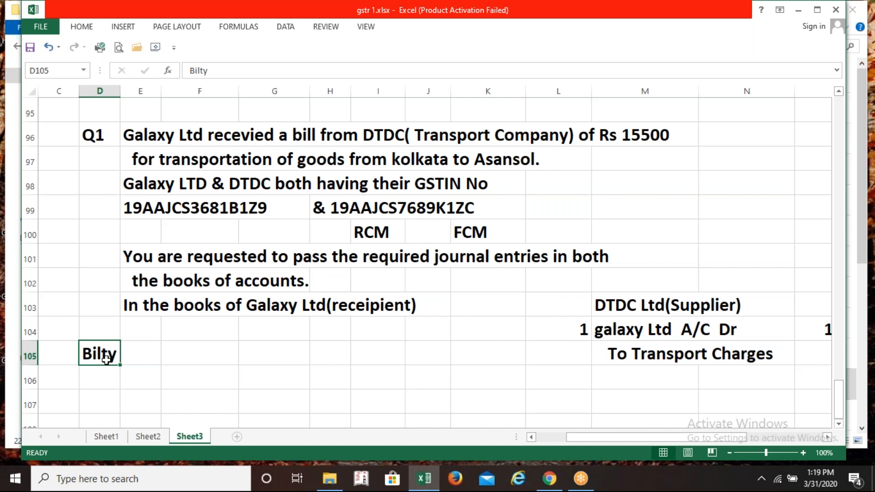
key(Delete)
click(627, 328)
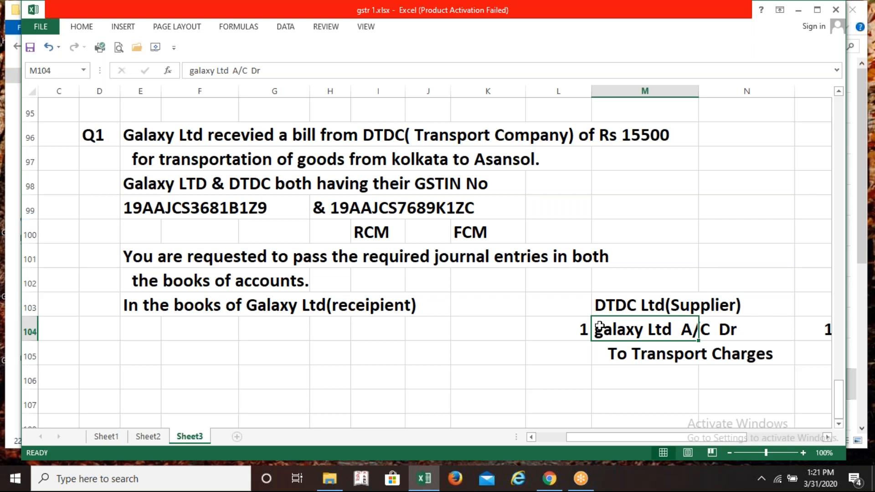
click(637, 361)
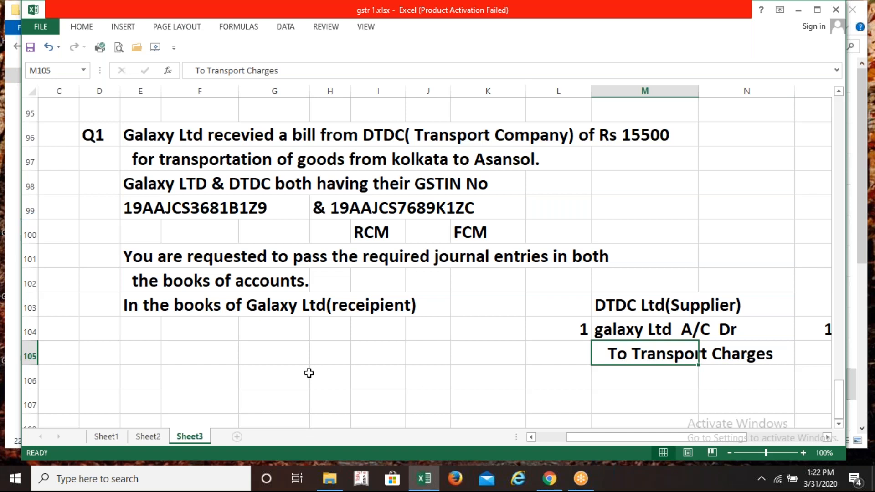
Put entry number 1 in D105, removing the stray 1 from row 104
click(214, 354)
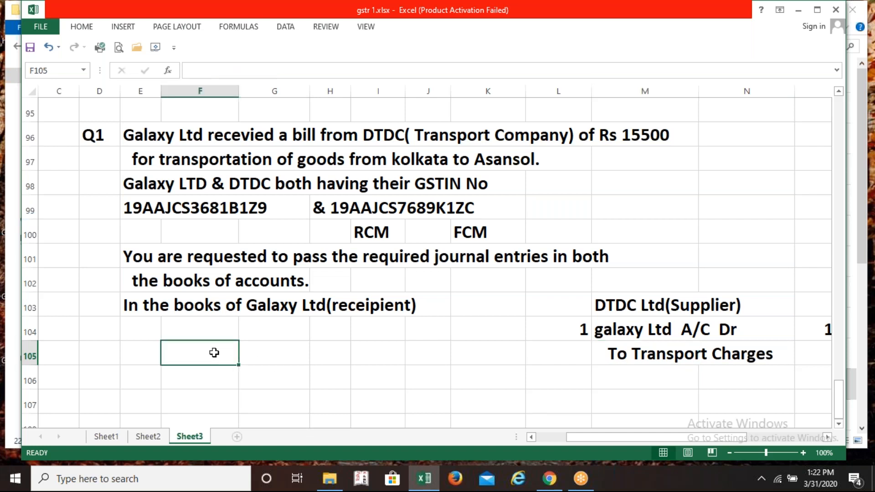
click(124, 338)
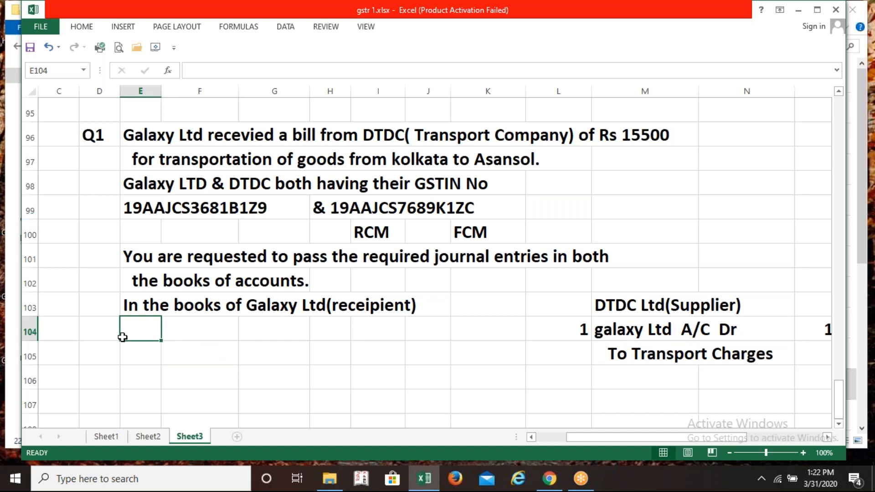
click(108, 332)
text(1)
key(Tab)
click(100, 329)
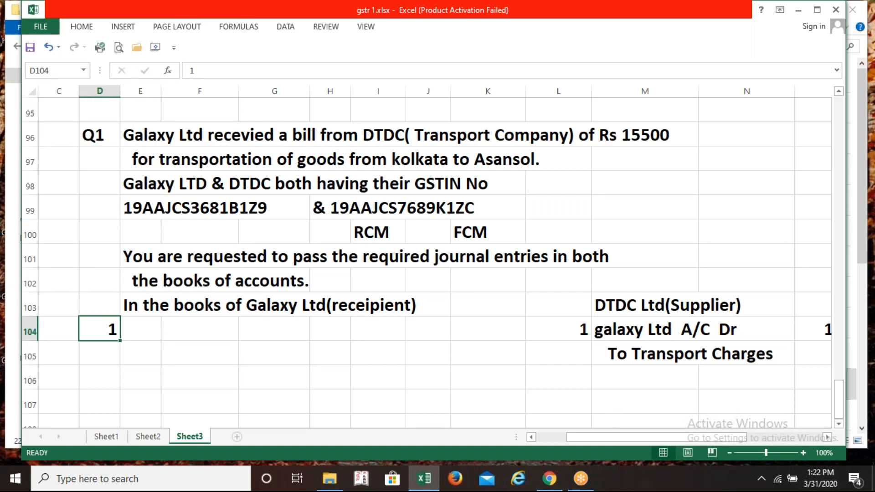
key(Delete)
key(Return)
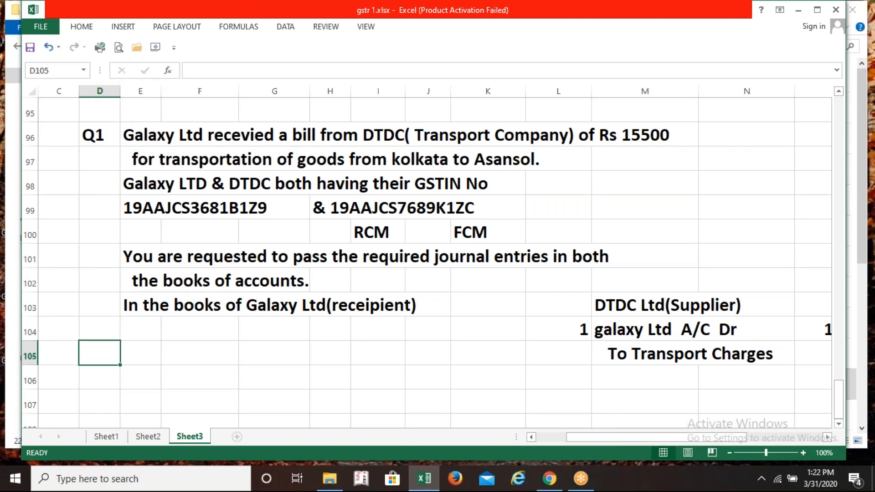
text(1)
key(ctrl+Return)
Debit Carriage Inward A/C Dr with 15500 on row 105
key(Right)
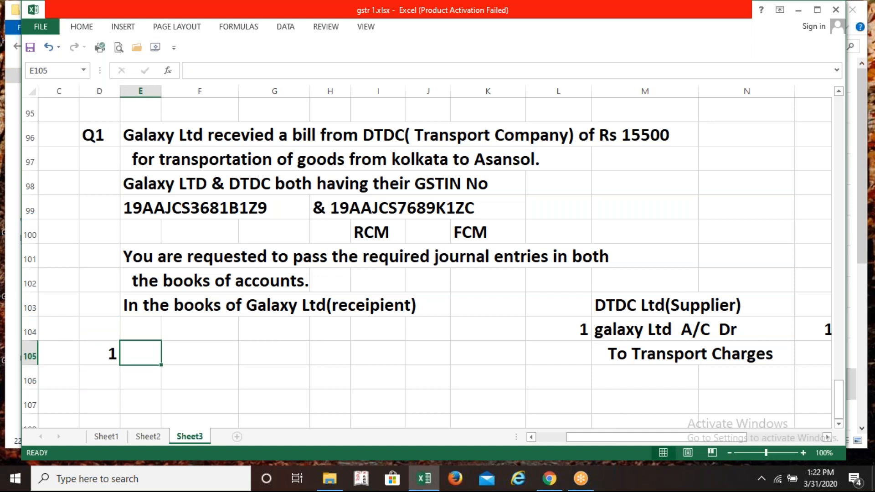
text(CA)
key(BackSpace)
text(a)
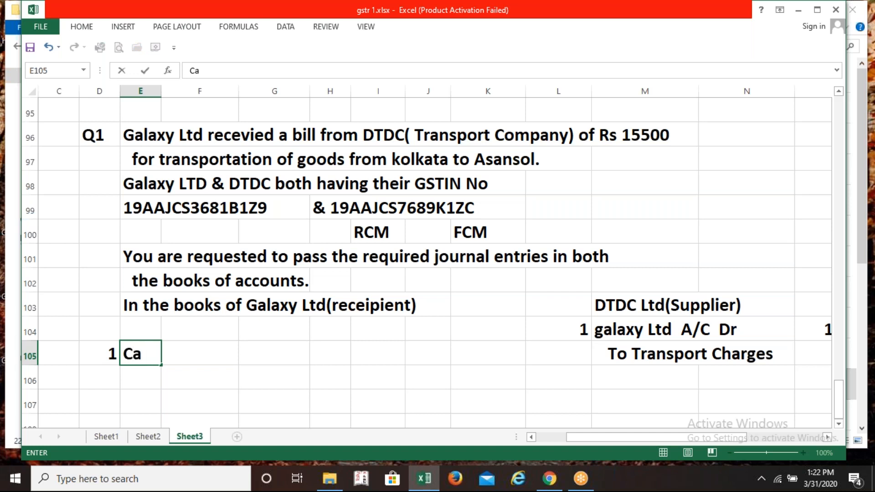
text(rriag)
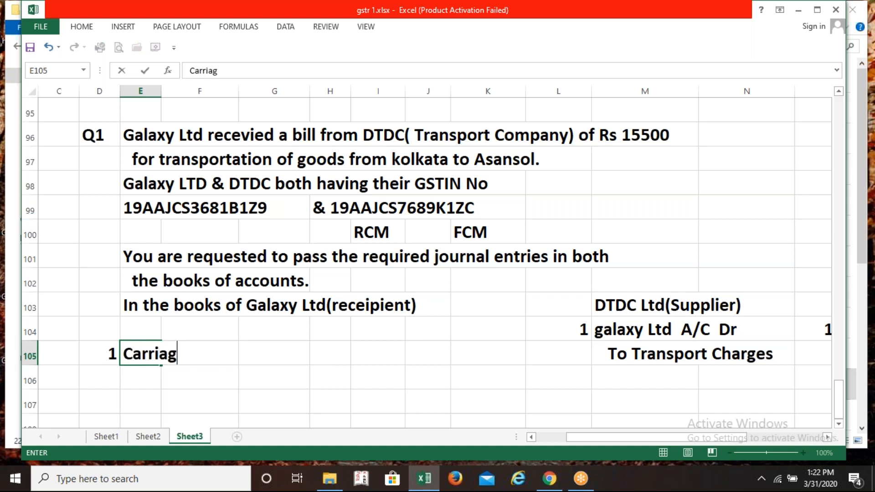
text(e Inwa)
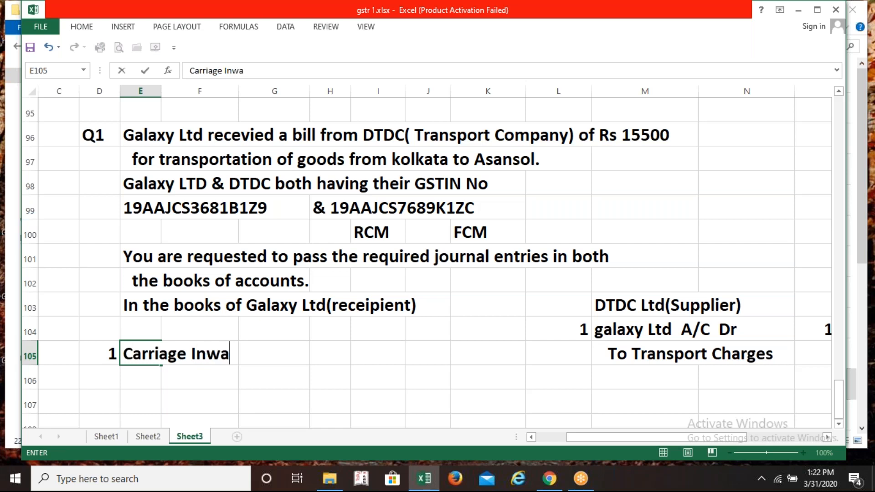
text(rd   A/)
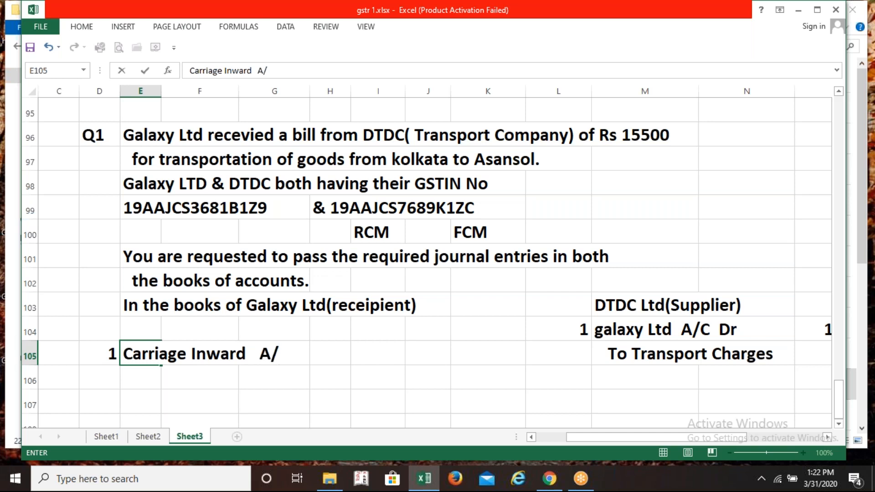
text(C  Dtr)
key(BackSpace)
key(BackSpace)
text(r)
key(Right)
key(Right)
key(Right)
key(Right)
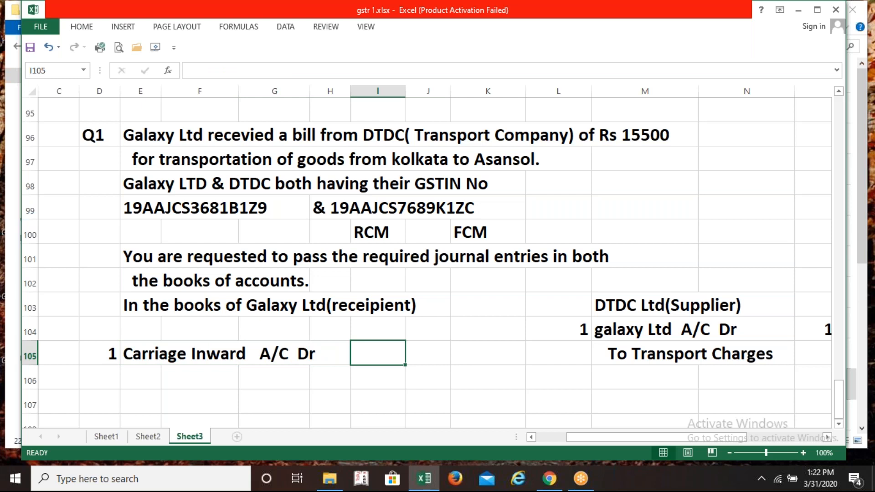
text(1)
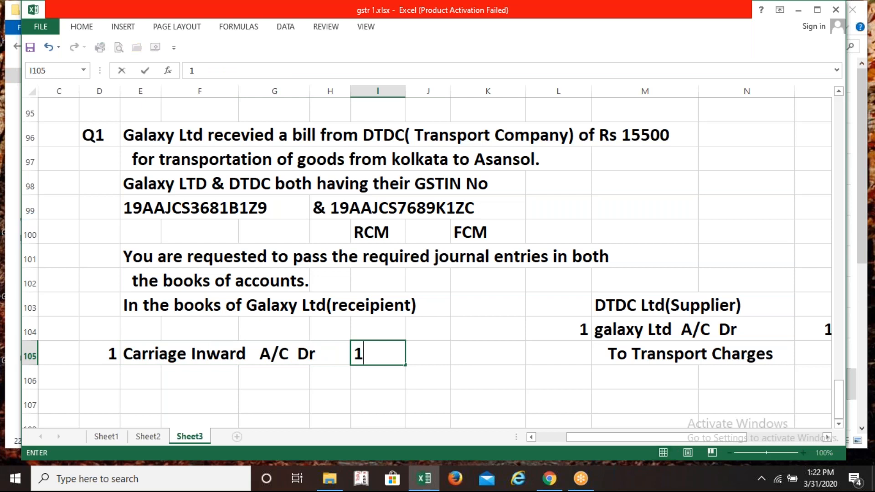
text(5500)
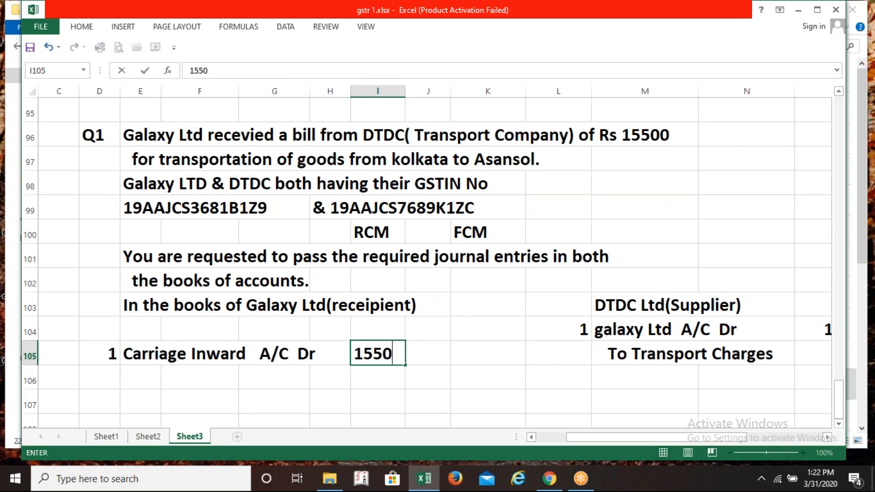
key(Return)
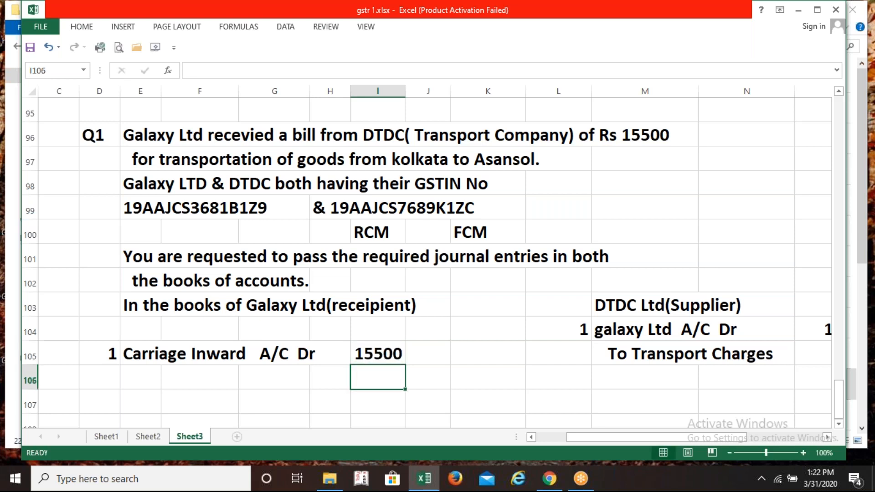
key(Down)
key(Left)
key(Left)
key(Left)
key(Left)
Add the credit line To DTDC with 15500 in row 107
key(Right)
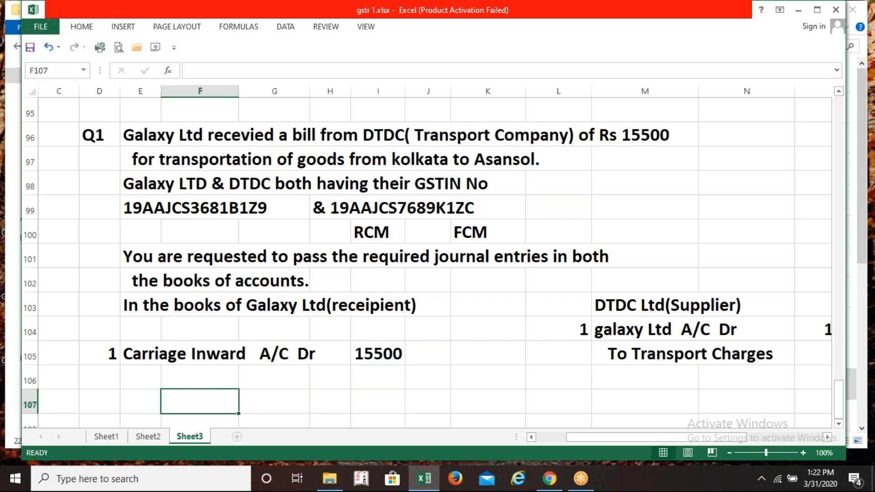
text(To)
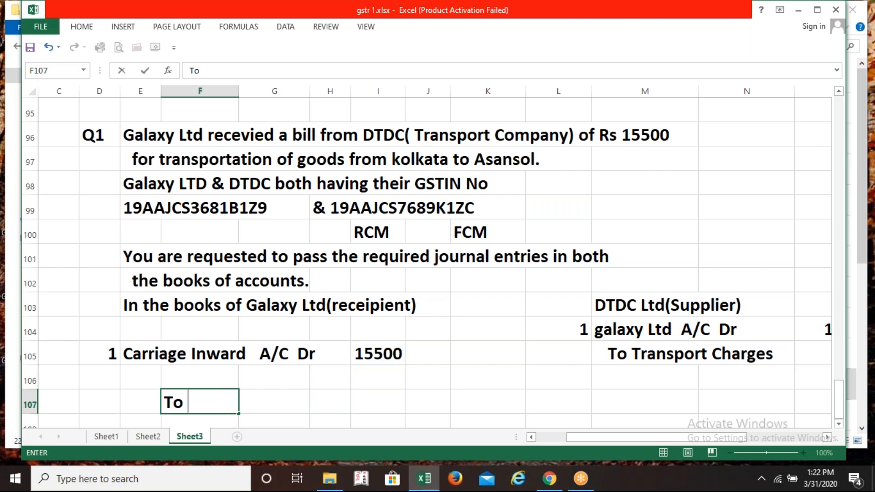
text( DTDC)
key(Right)
key(Right)
key(Right)
key(Right)
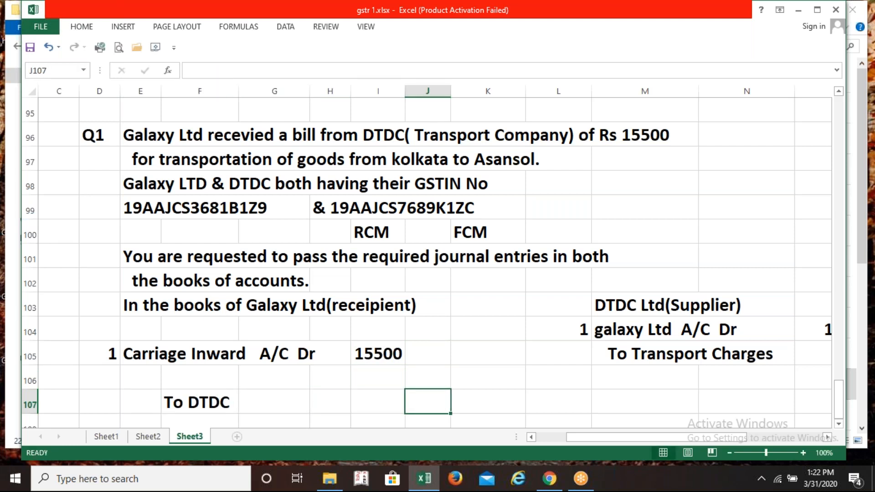
text(15500)
key(ctrl+Return)
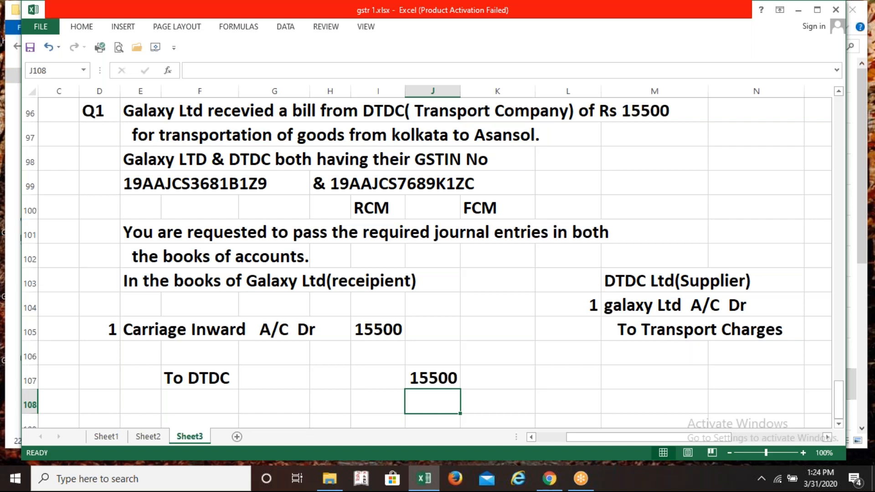
key(Right)
key(Right)
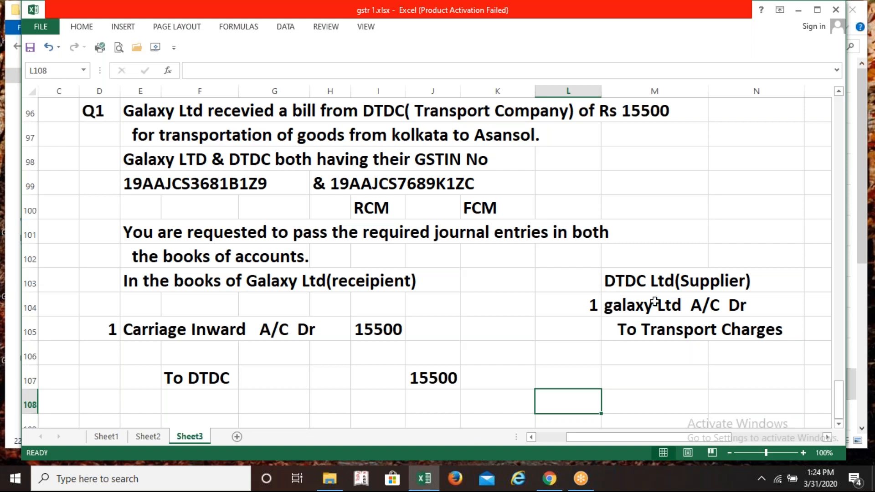
click(871, 231)
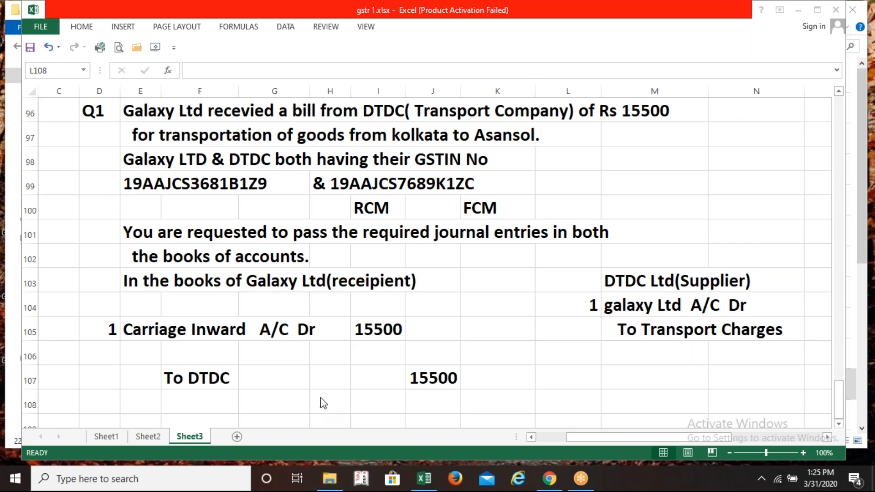
Number the second Galaxy Ltd entry 2 in D109
click(289, 402)
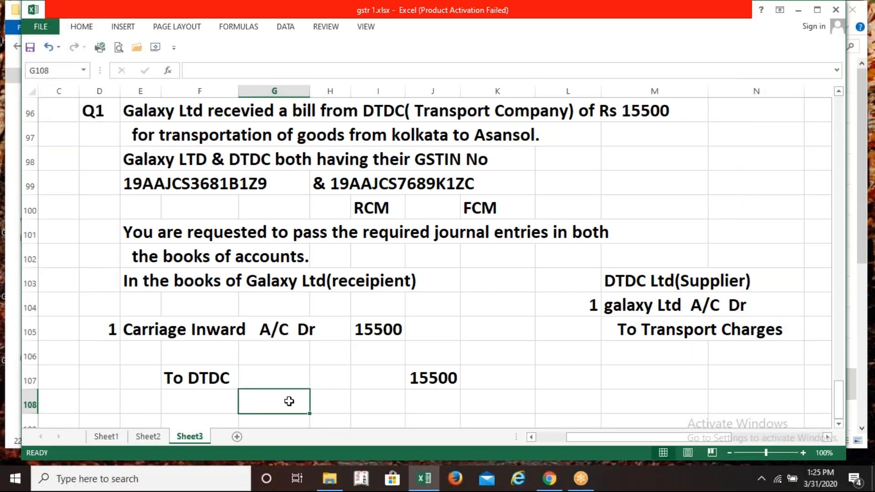
scroll(289, 402, down, 2)
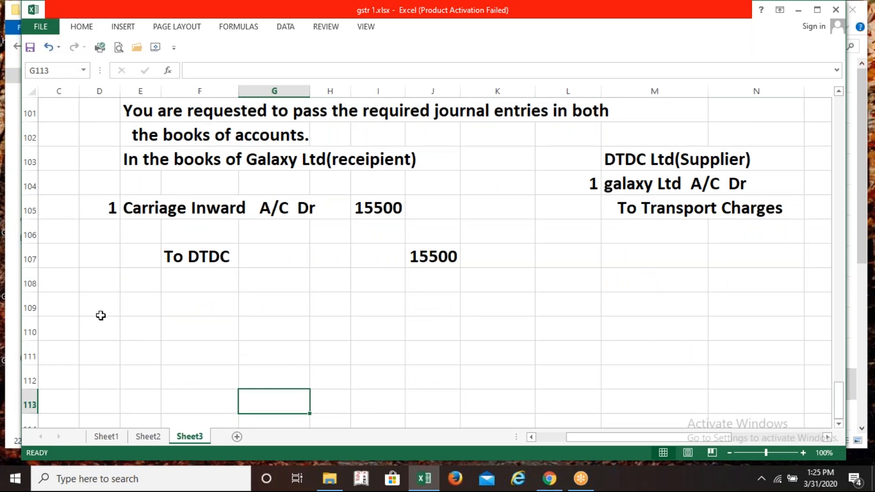
click(100, 304)
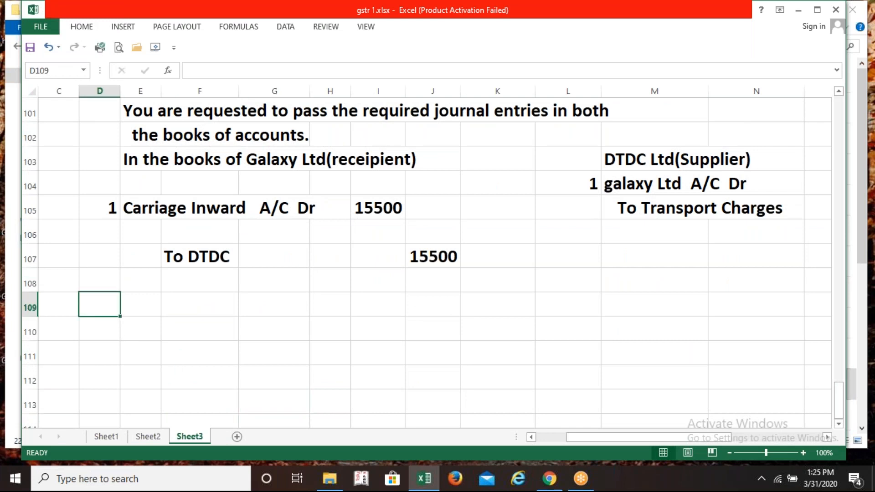
text(2)
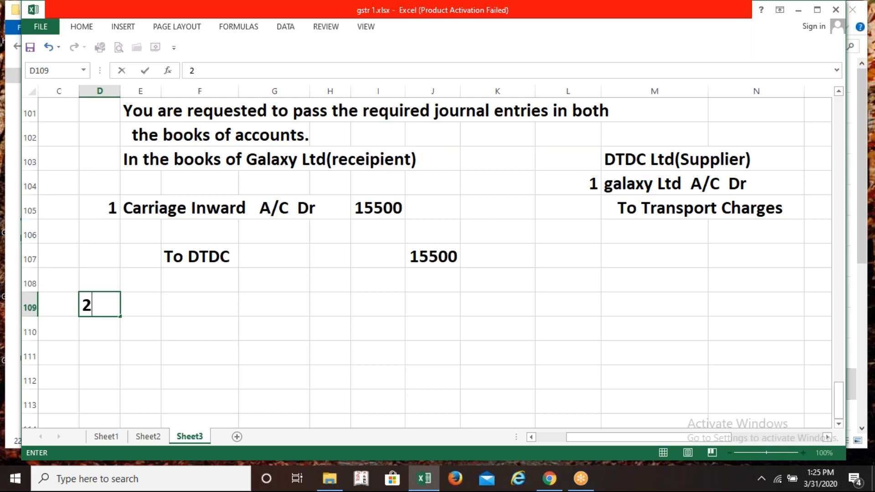
key(Tab)
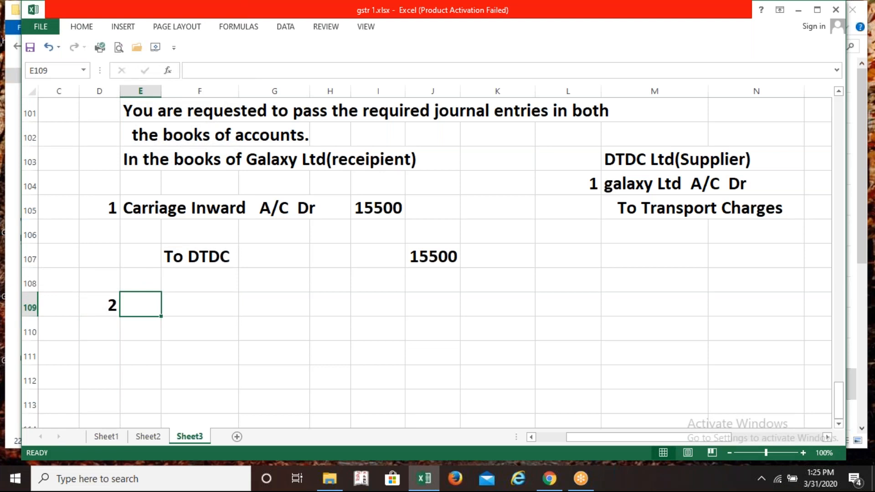
Add credit lines To Output CGST and To Output SGST, starting the CGST amount as =15500
key(Down)
key(Down)
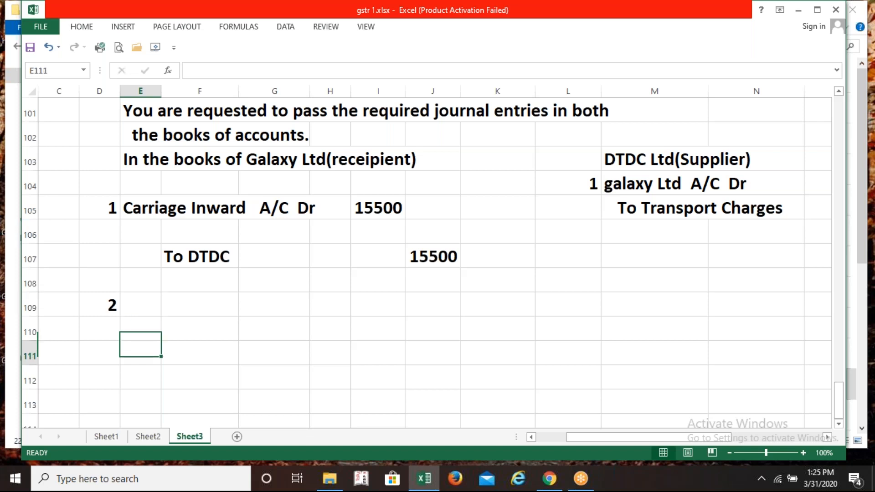
key(Right)
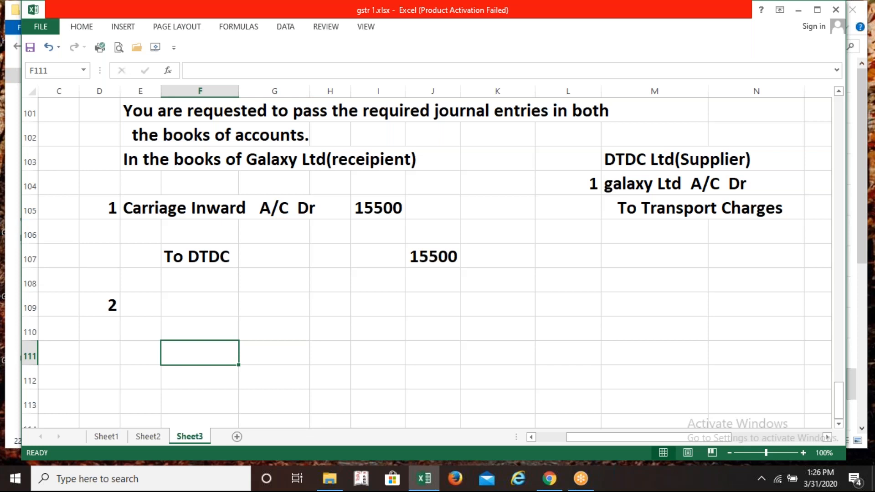
text(To)
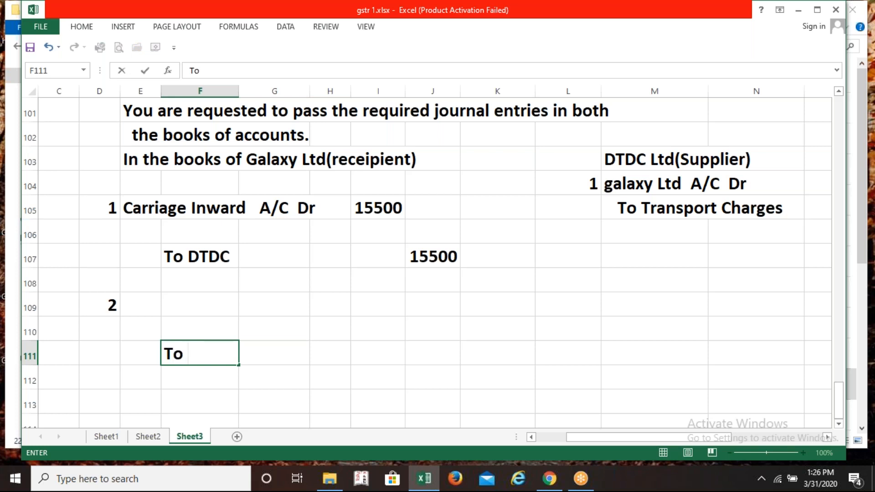
text( Output)
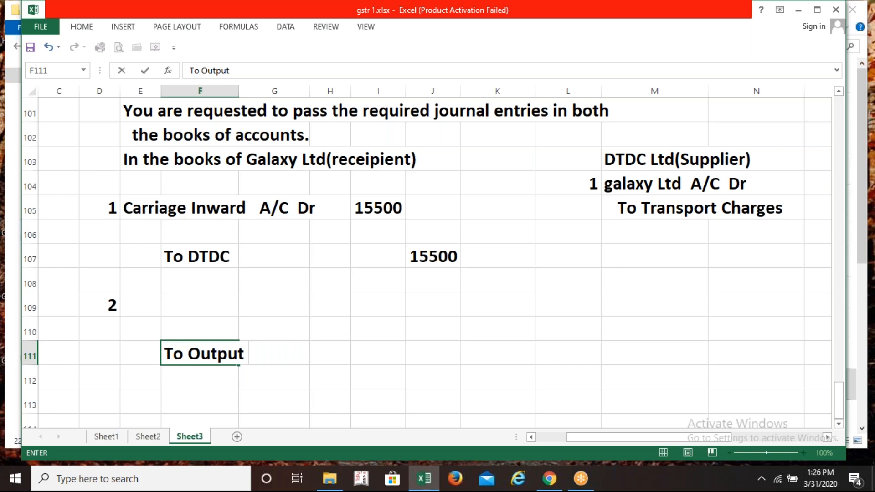
text(CGSt)
key(BackSpace)
text(T)
key(Return)
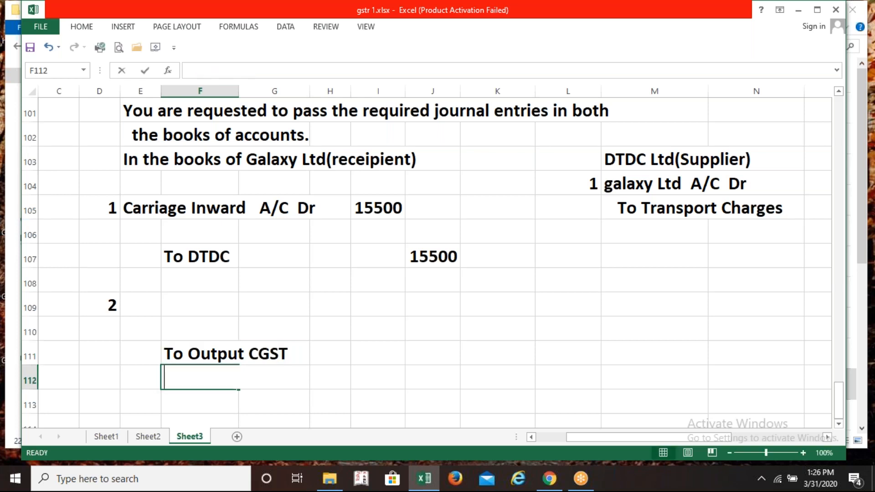
text(To Outr)
key(BackSpace)
text(put S)
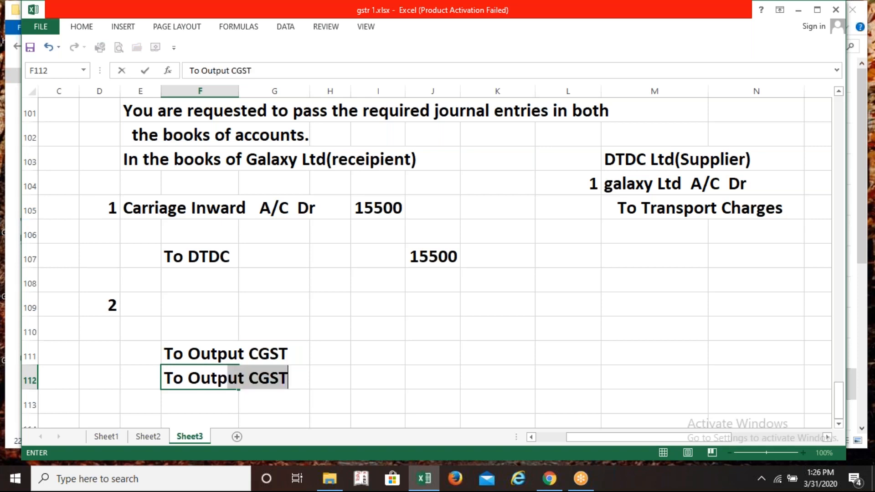
text(GST)
key(Tab)
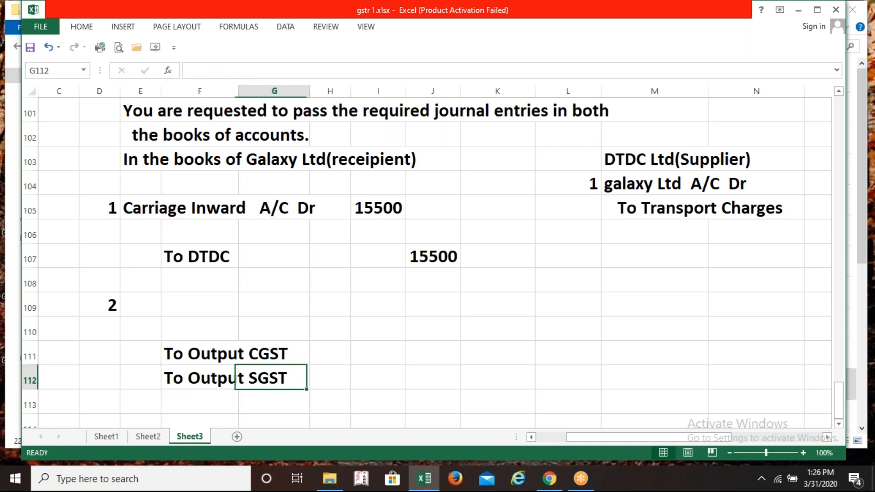
key(Right)
key(Up)
text(=)
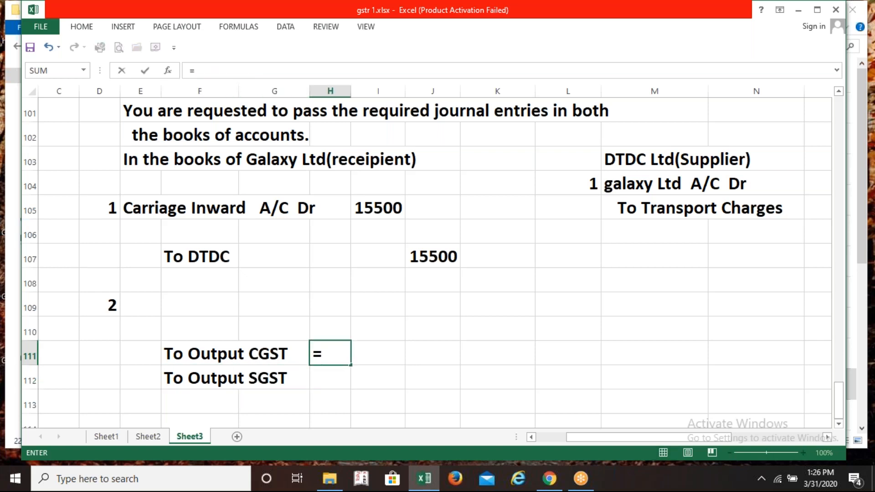
text(15500)
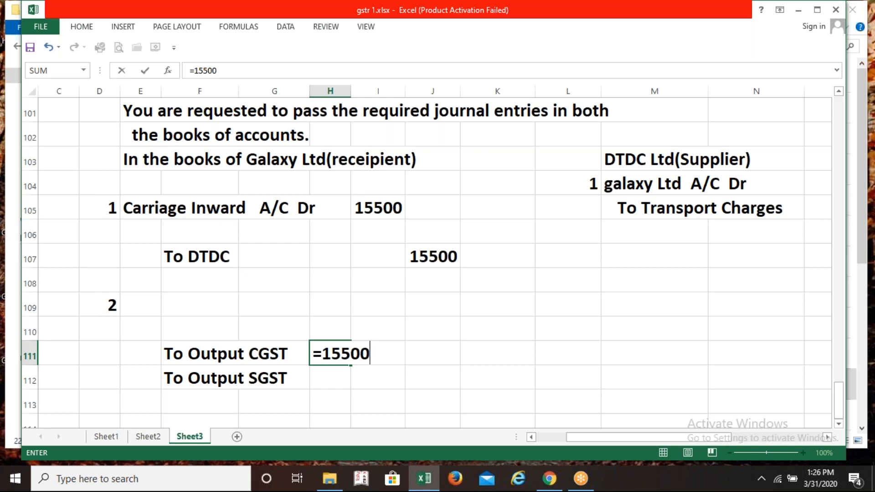
Compute Output CGST as =15500*2.5% (388) and fill it down to Output SGST
text(*2,5)
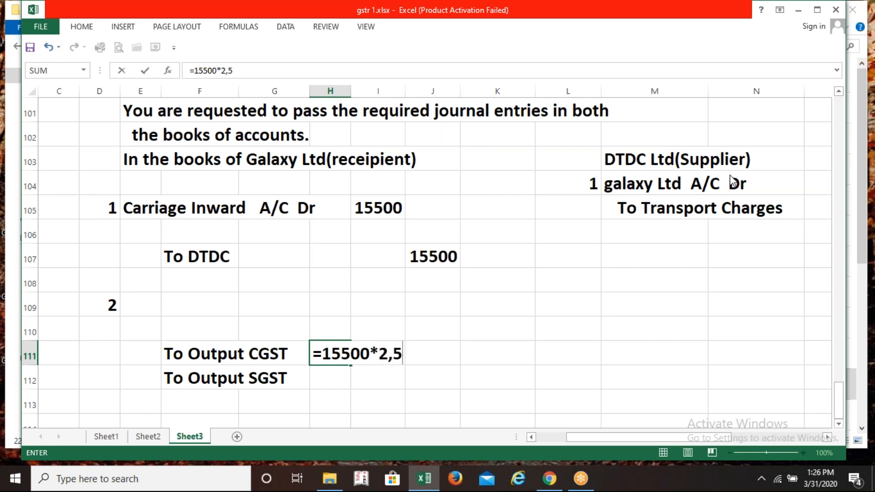
key(BackSpace)
text(.5%)
key(Return)
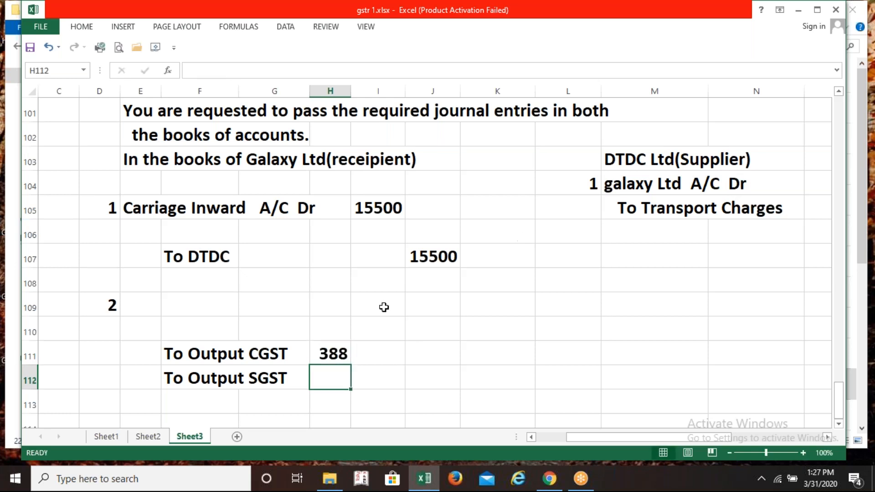
click(336, 351)
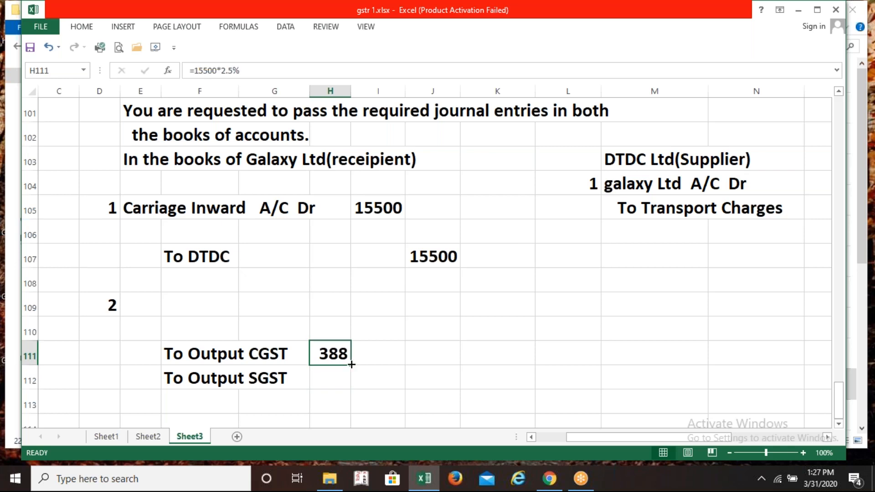
drag(354, 361, 357, 391)
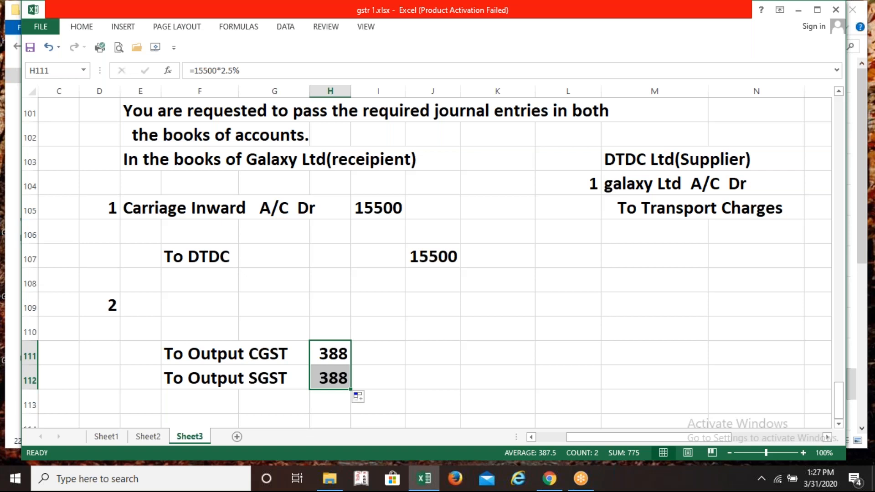
click(149, 308)
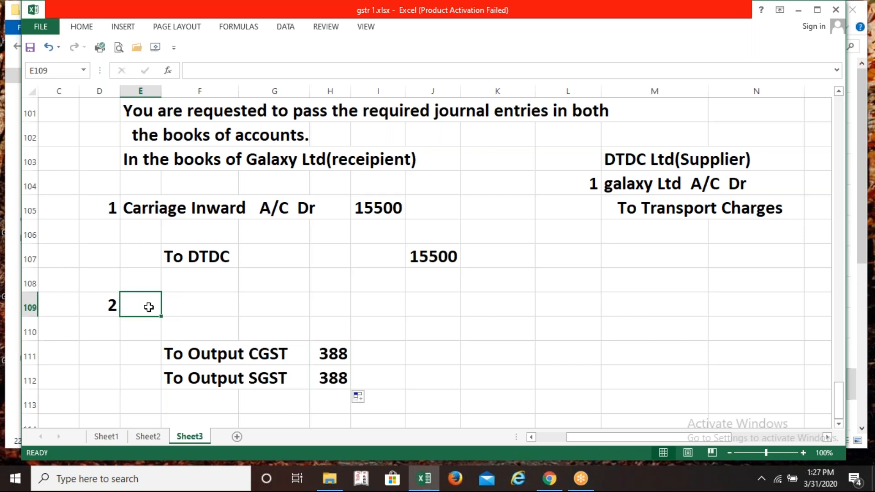
Debit GST on RCM with =H111+H112 (775) and widen columns G and H
text(GST )
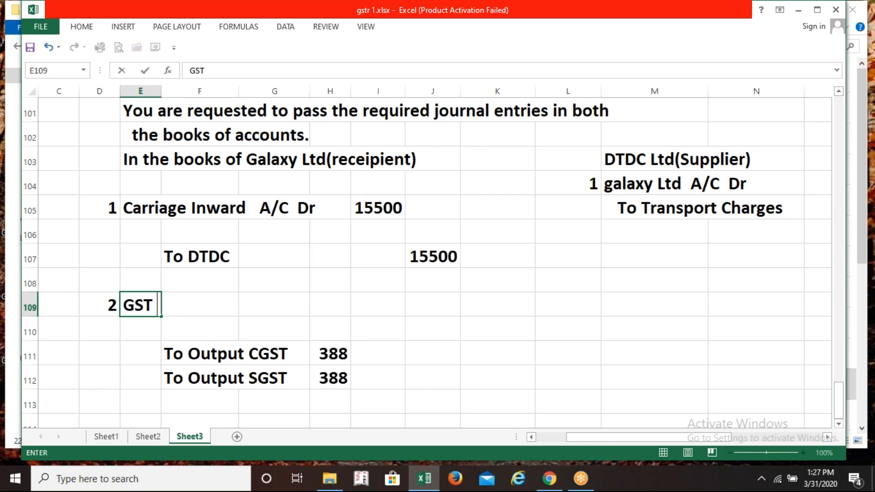
text(on R)
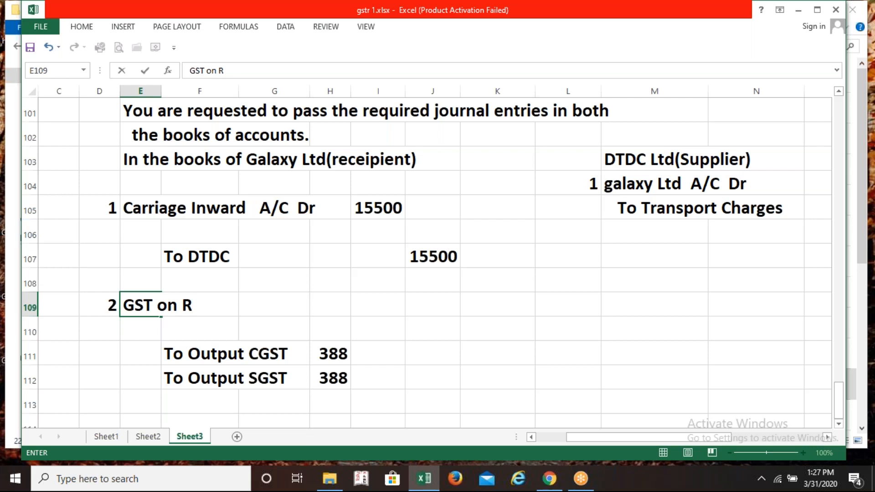
text(CM)
key(Tab)
key(Tab)
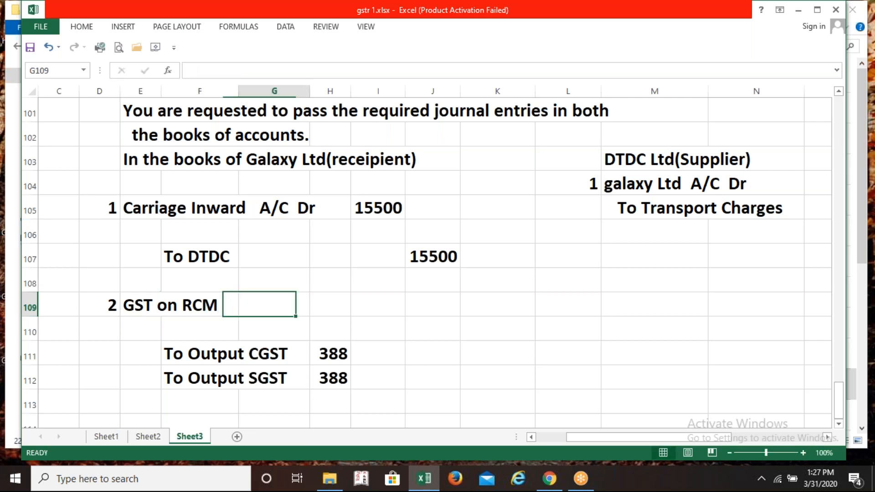
text(=)
key(Right)
key(Down)
key(Down)
text(+)
key(Down)
key(Down)
key(Right)
key(Down)
key(Return)
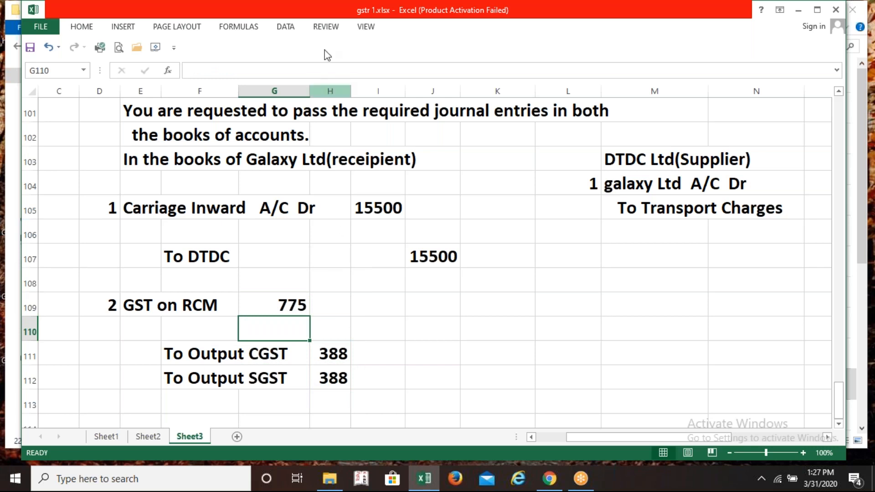
drag(351, 86, 365, 86)
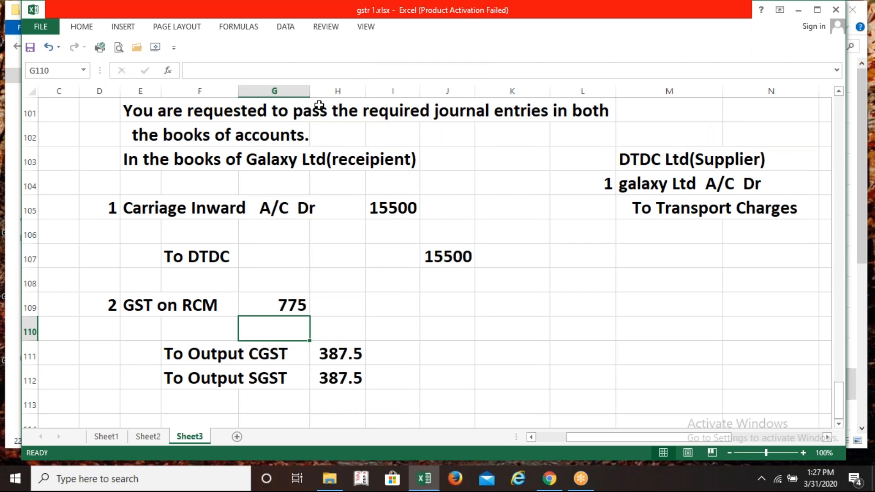
drag(310, 93, 331, 92)
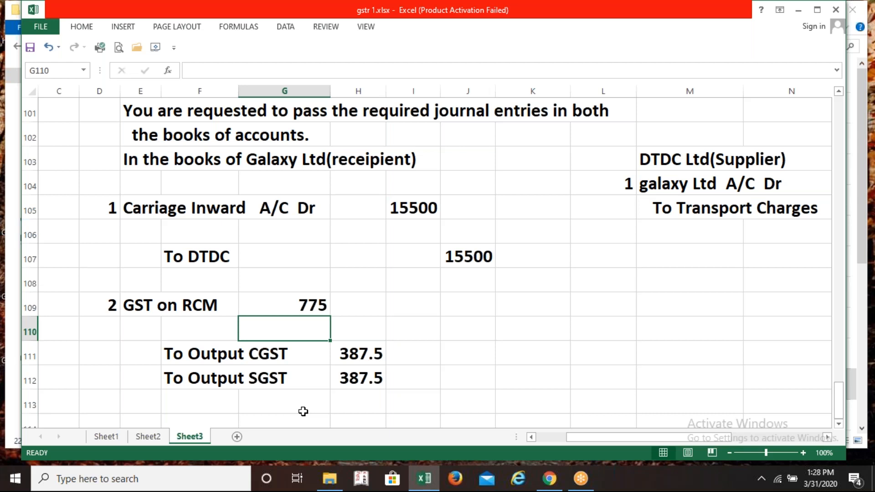
key(Down)
key(Down)
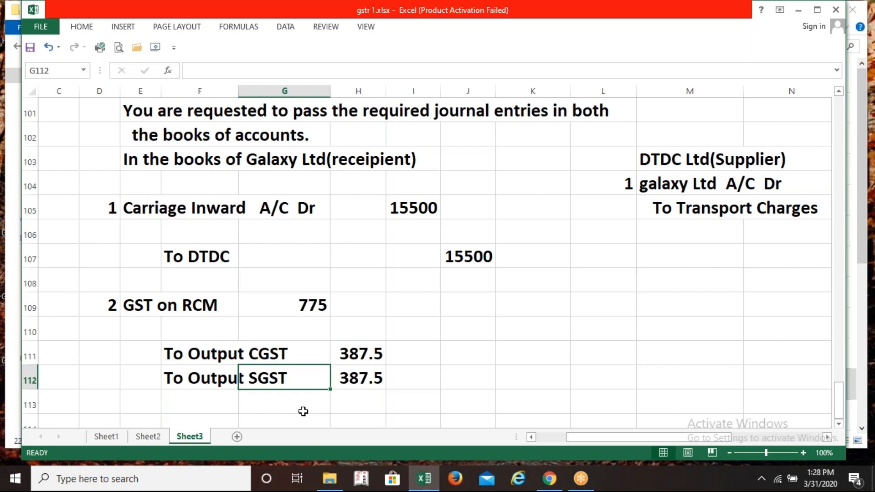
key(Down)
key(Down)
key(Left)
key(Left)
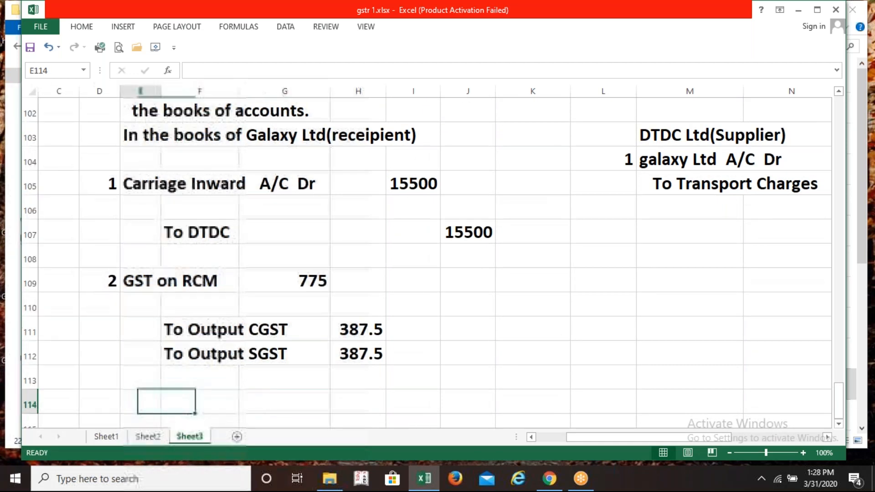
key(Down)
Start entry 3 with debit accounts Output CGST and Output SGST in rows 114–115
key(Left)
key(Up)
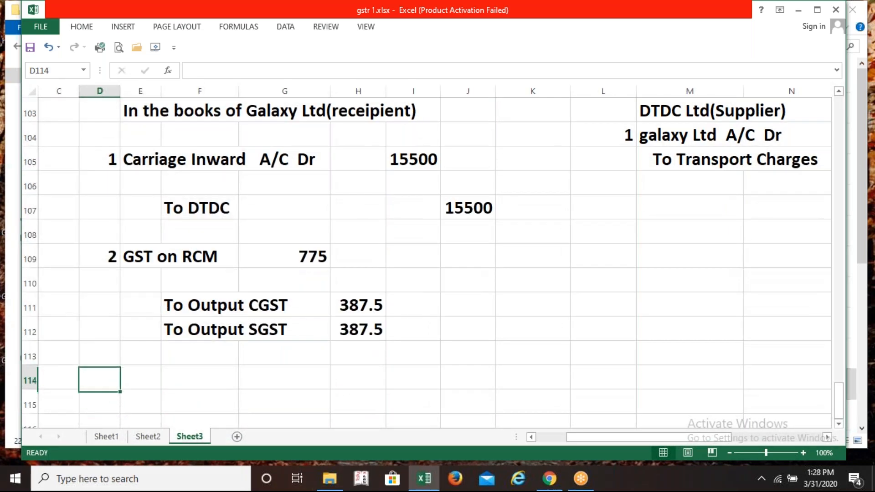
text(3)
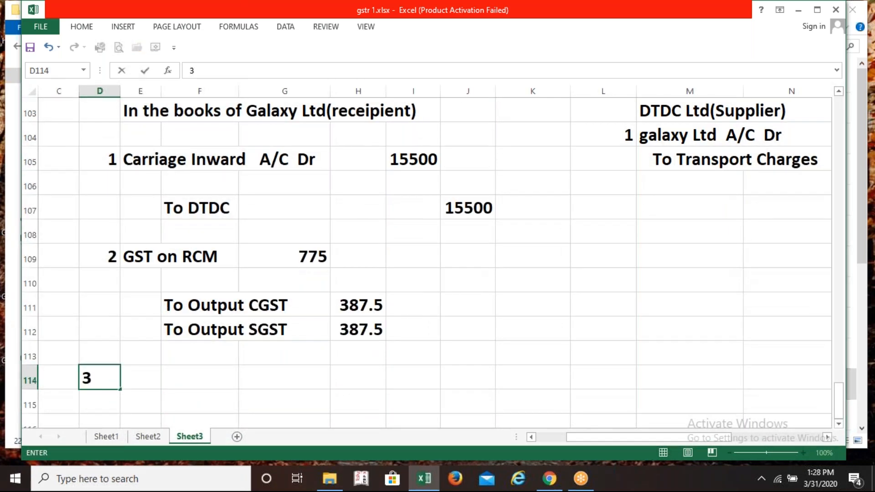
key(Tab)
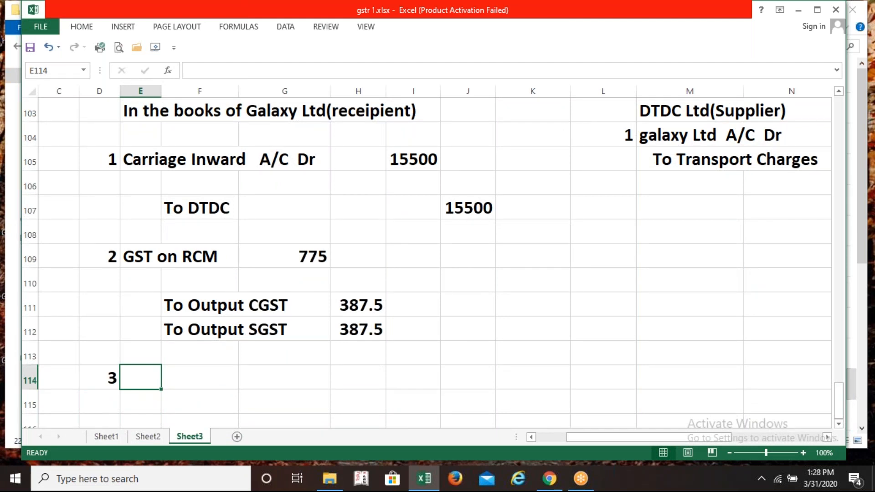
text(Out)
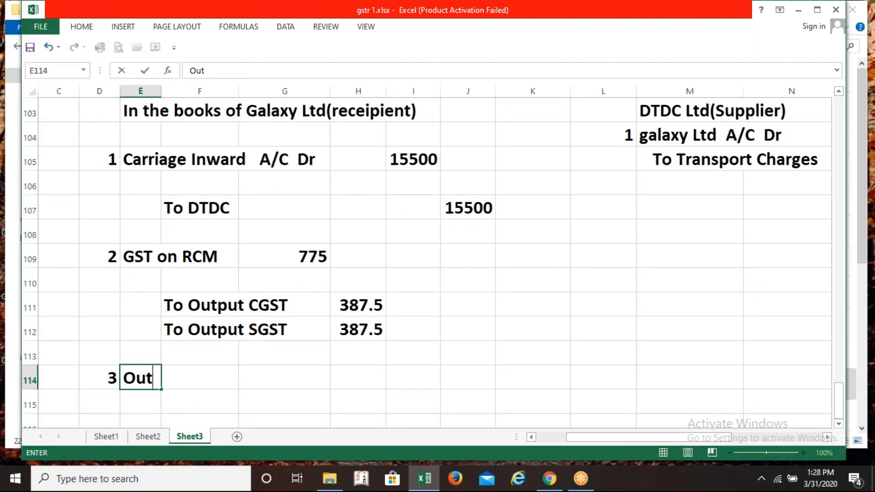
text(put )
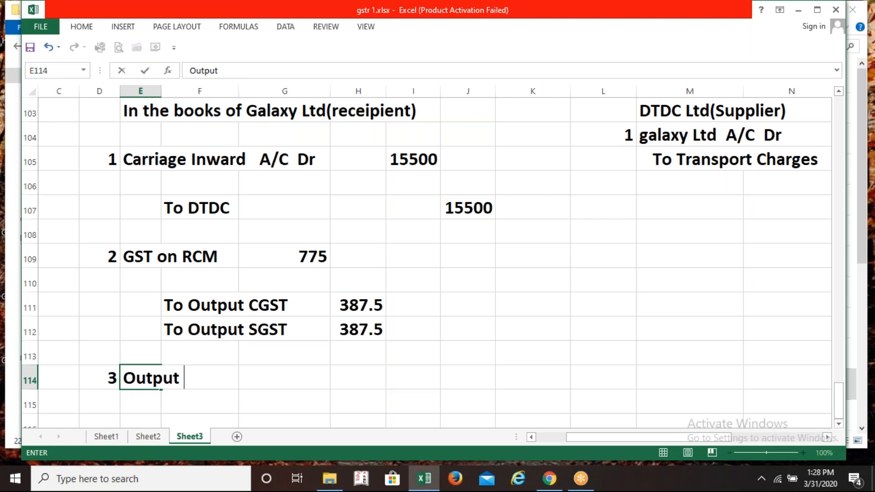
text(CGST)
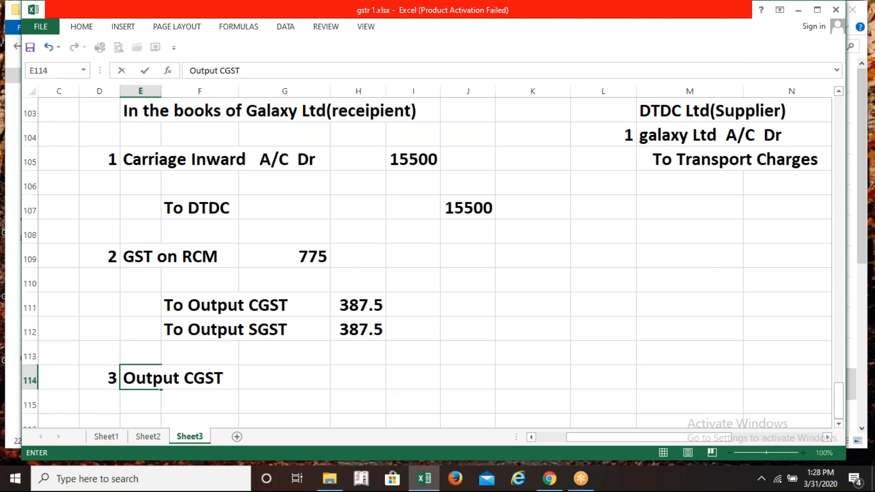
key(Return)
text(OUT)
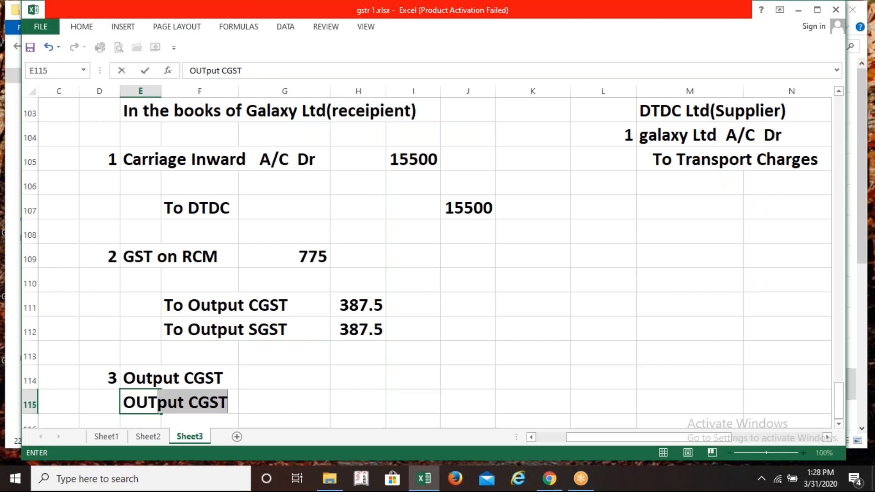
key(BackSpace)
key(BackSpace)
key(BackSpace)
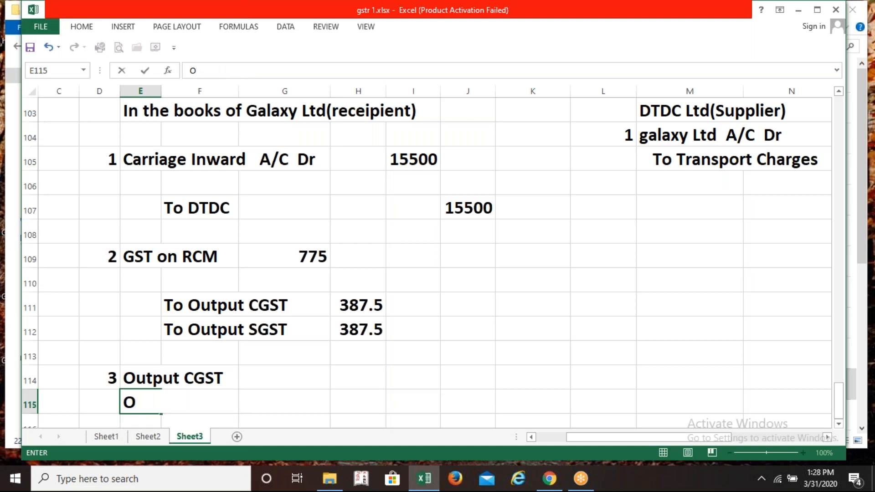
text(utput )
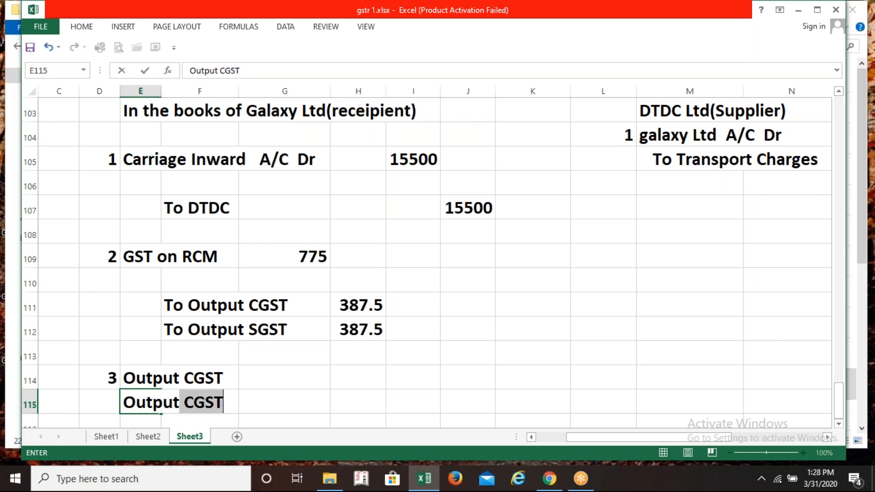
text(SGST)
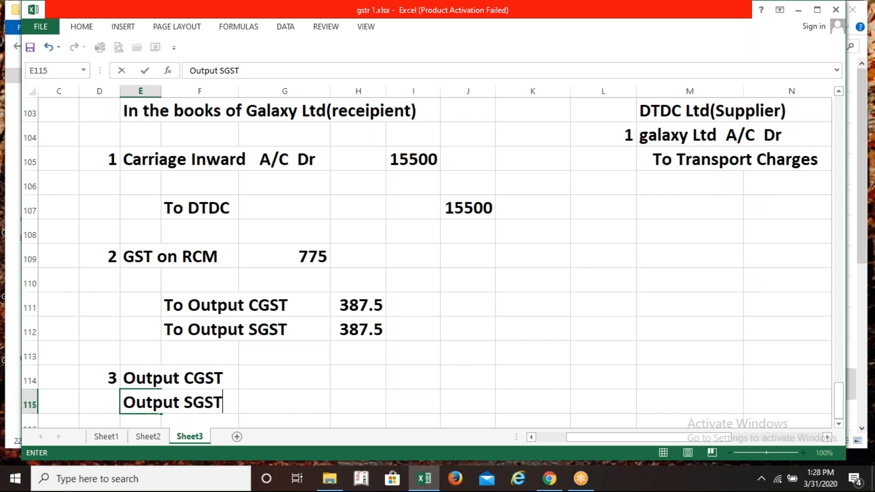
key(Return)
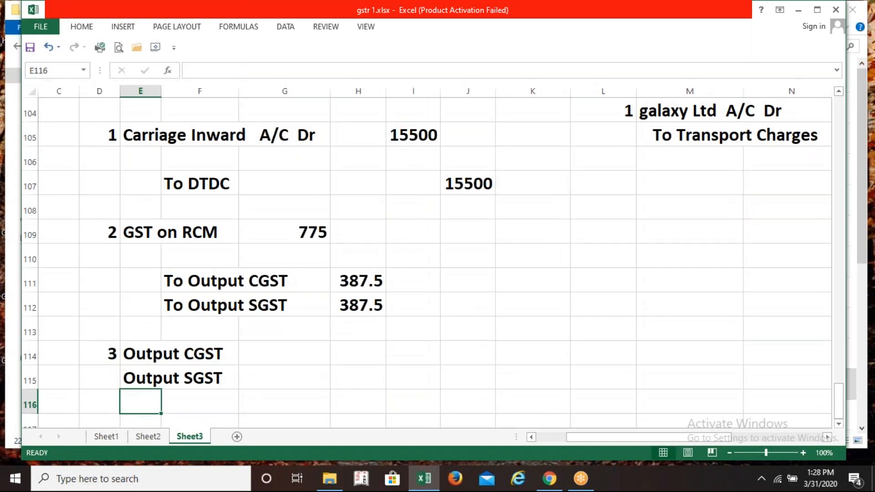
Add the credit line 'To Bank' in F116
key(Right)
text(T)
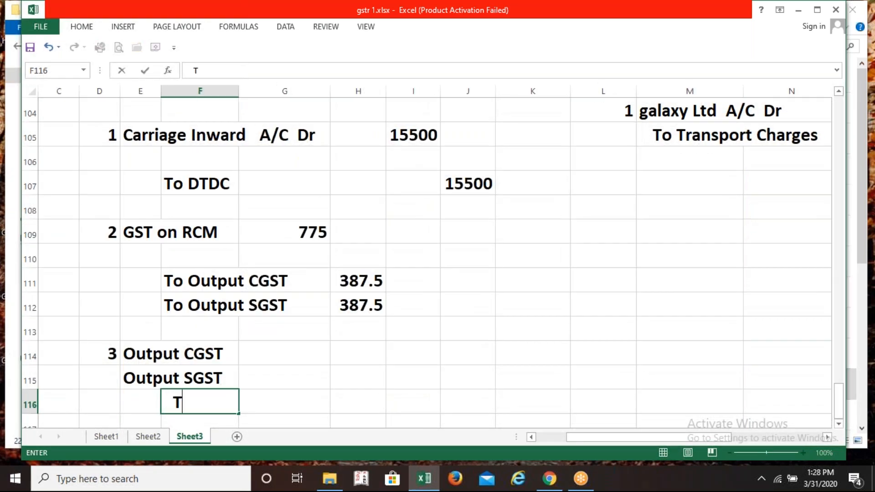
text(o BAnk)
key(BackSpace)
key(BackSpace)
key(BackSpace)
text(ank)
key(Right)
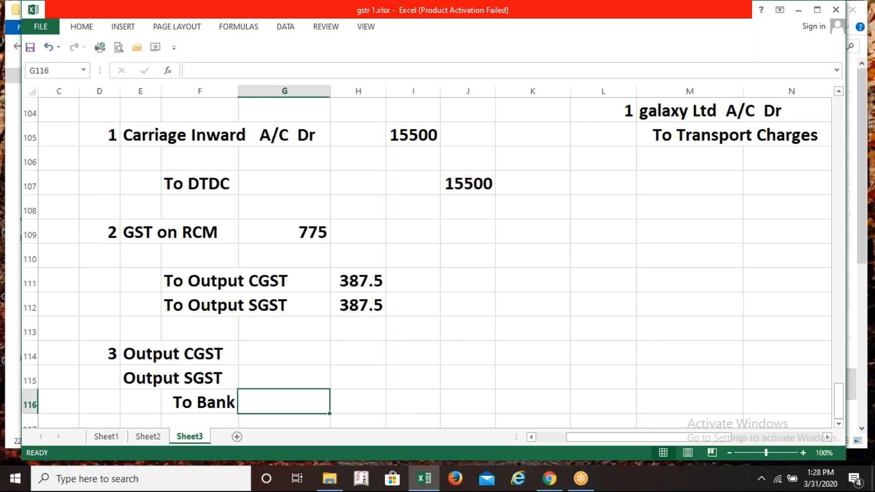
Link the Output CGST and Output SGST debits to H111 and H112 (387.5 each)
key(Right)
key(Up)
key(Up)
key(Left)
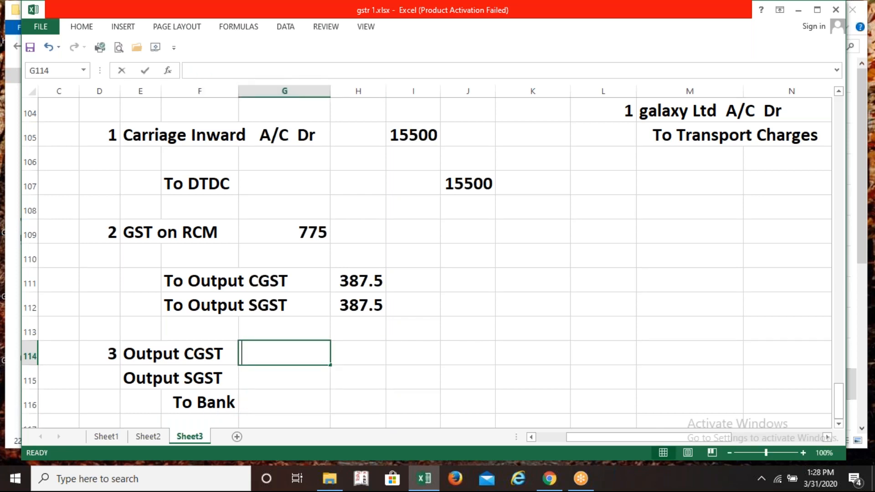
text(=)
key(Right)
key(Up)
key(Up)
key(Up)
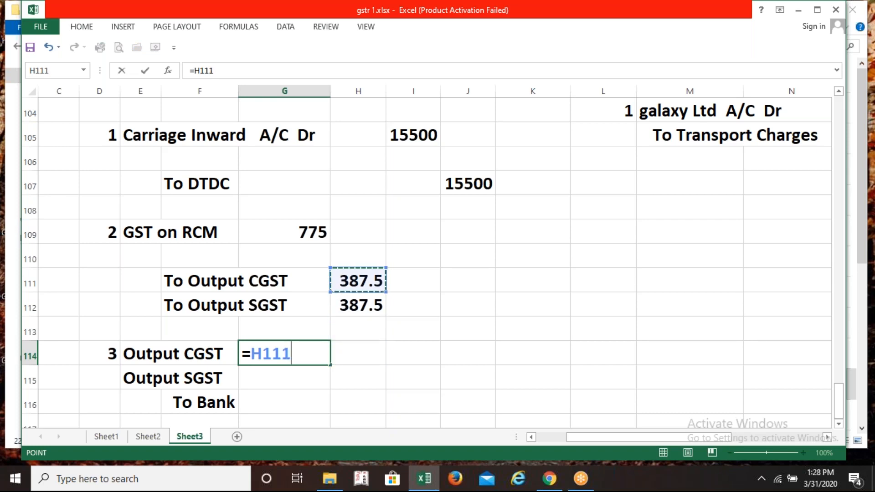
key(Return)
text(=)
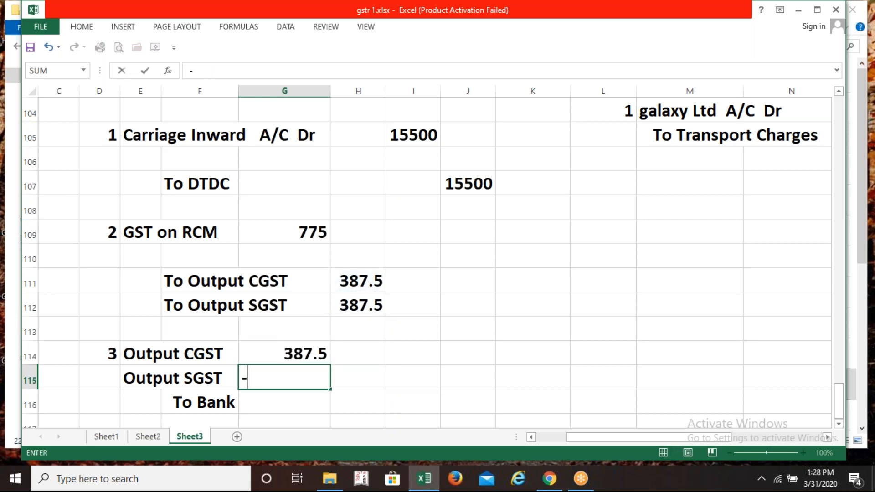
key(Escape)
text(=)
key(Right)
key(Up)
key(Up)
key(Up)
key(Return)
Credit To Bank with the sum of both tax debits, 775
key(Right)
text(=)
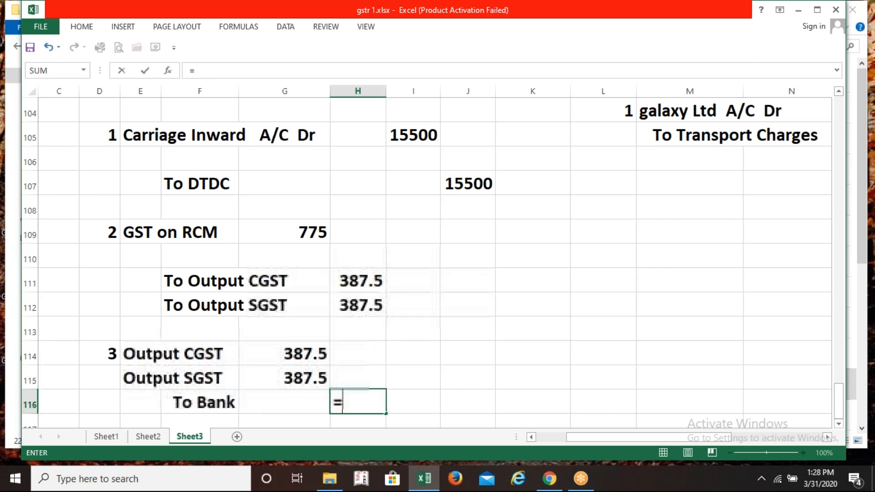
key(Left)
key(Up)
key(Up)
text(+)
key(Up)
key(Left)
key(Return)
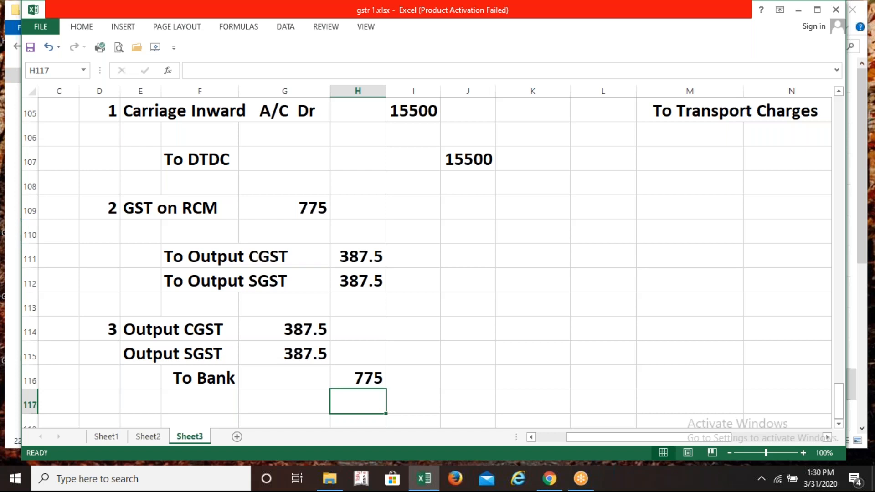
key(Up)
key(Up)
key(Up)
key(Up)
key(Up)
key(Up)
key(Up)
key(Up)
key(Up)
key(Up)
key(Up)
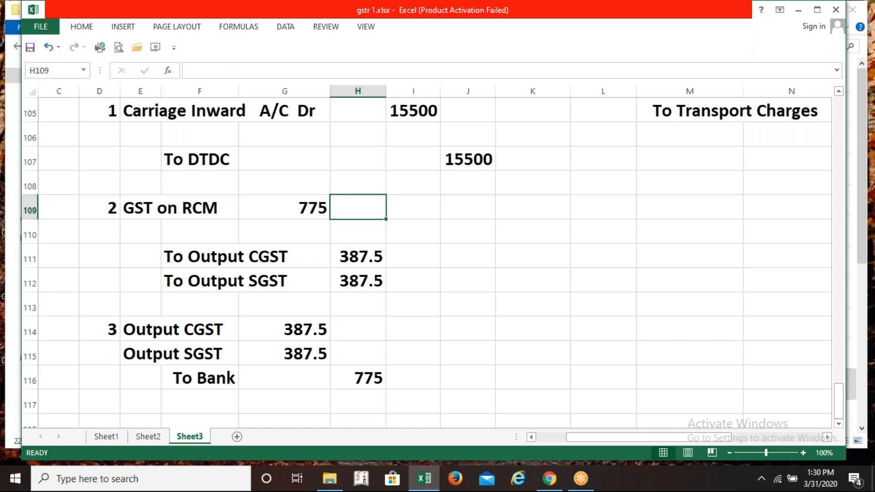
key(Up)
key(Left)
key(Left)
key(Left)
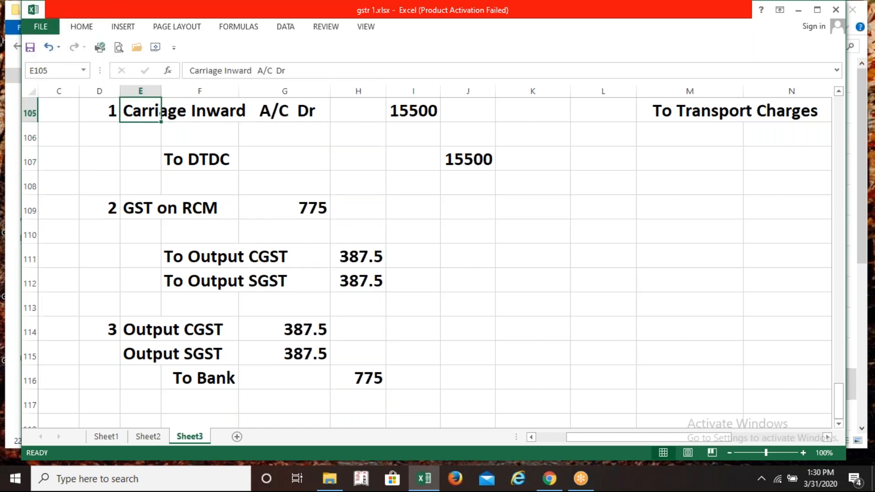
key(Right)
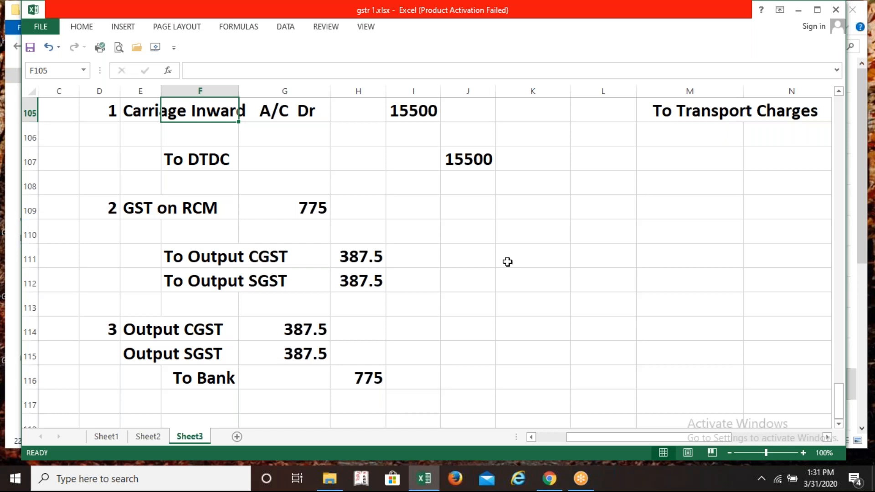
click(457, 162)
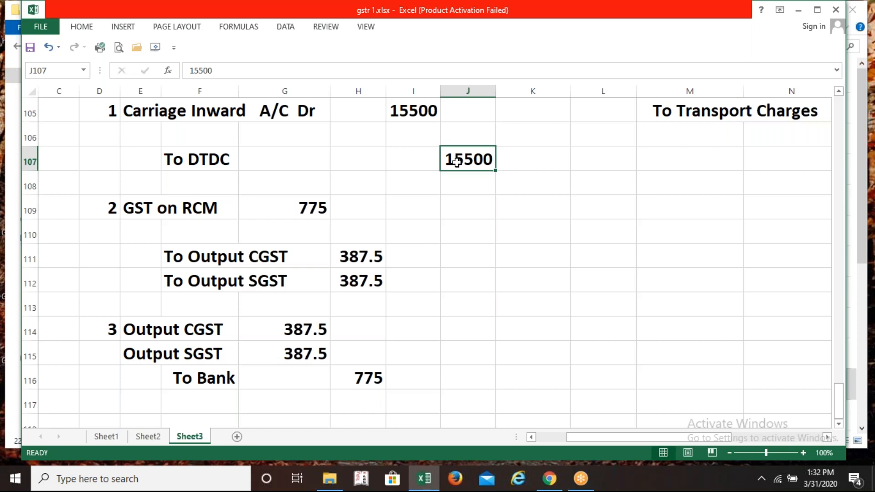
click(360, 258)
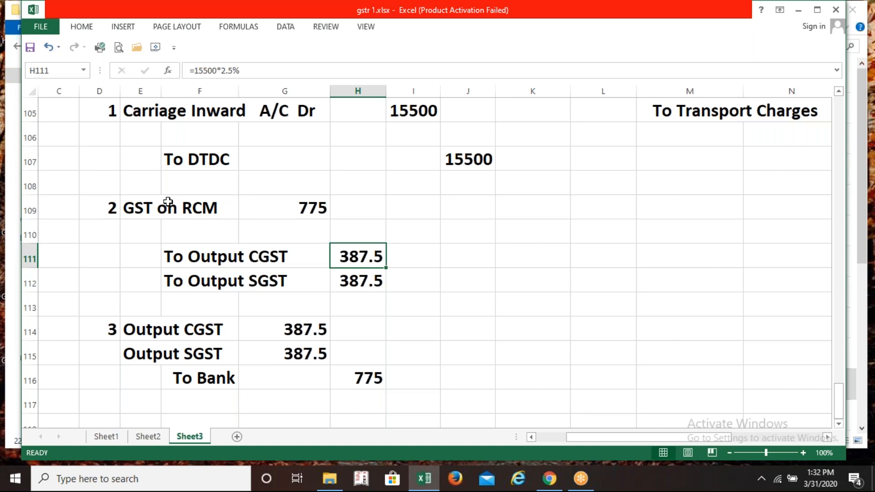
click(145, 210)
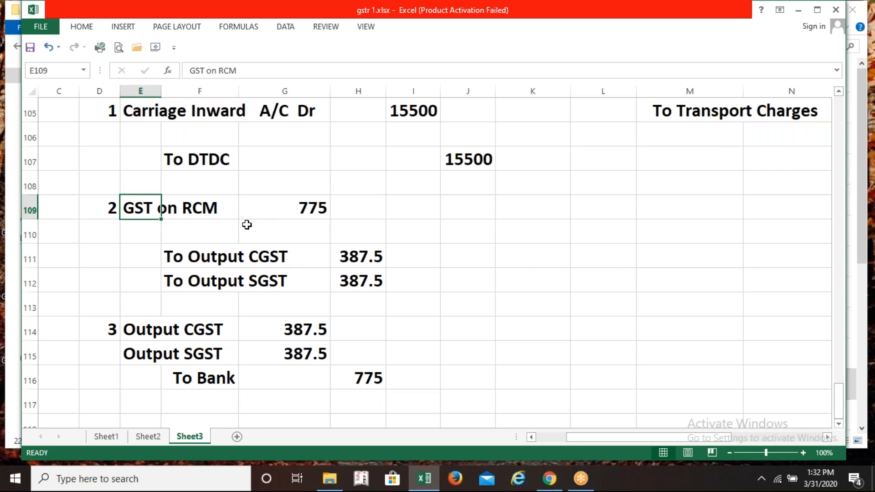
Write the narration 'We are recording our Liability for GST' in E113
click(141, 302)
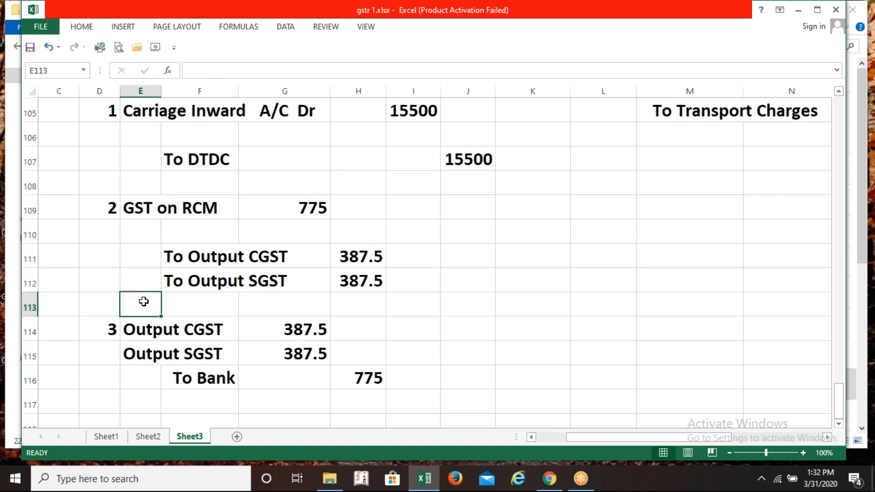
text(We are)
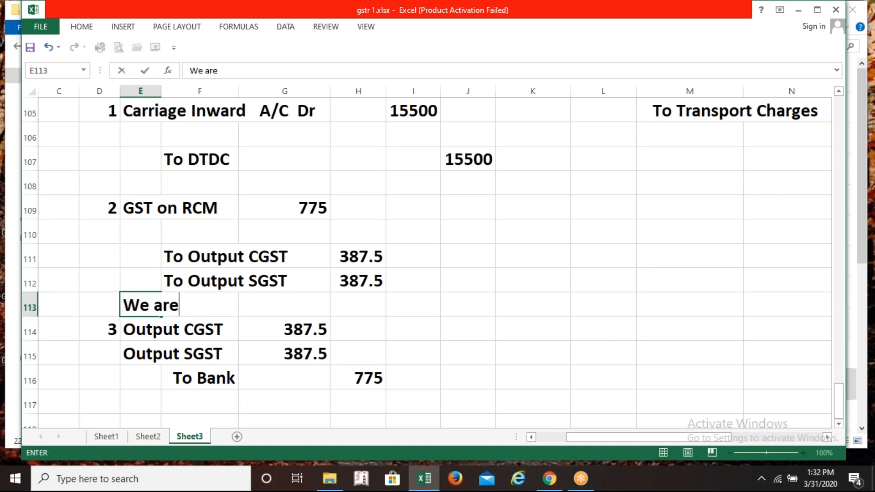
text( reco)
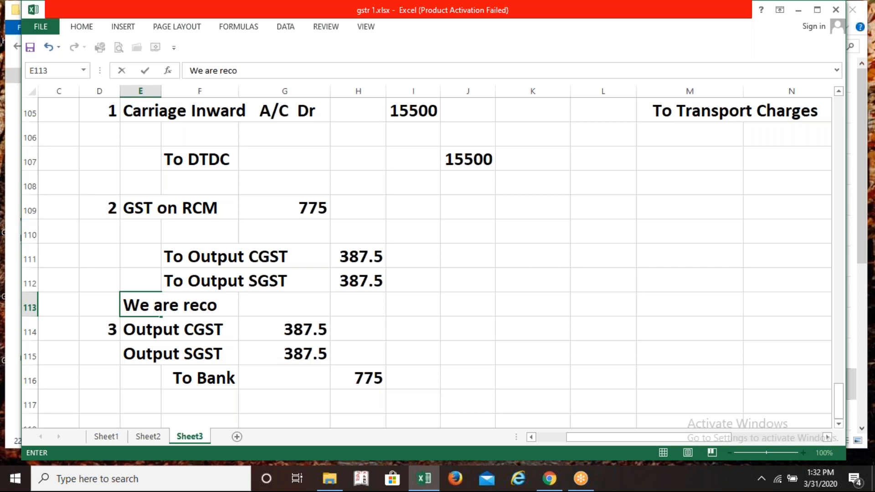
text(rding )
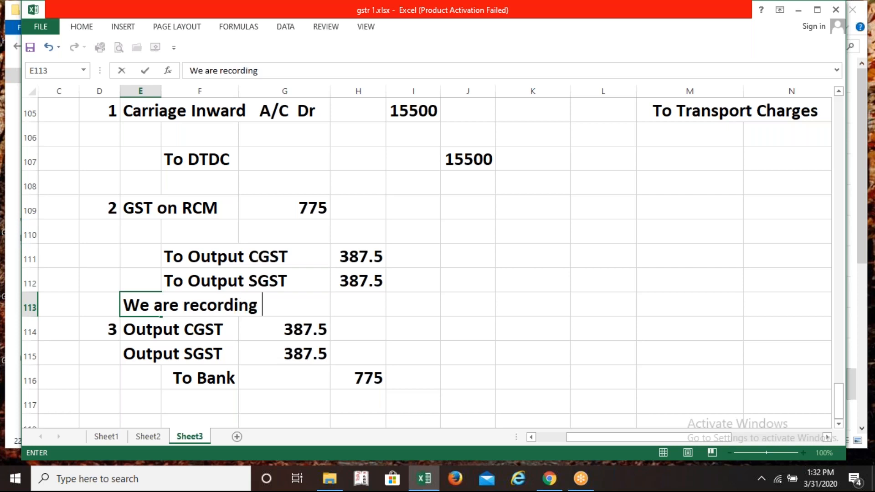
text(our)
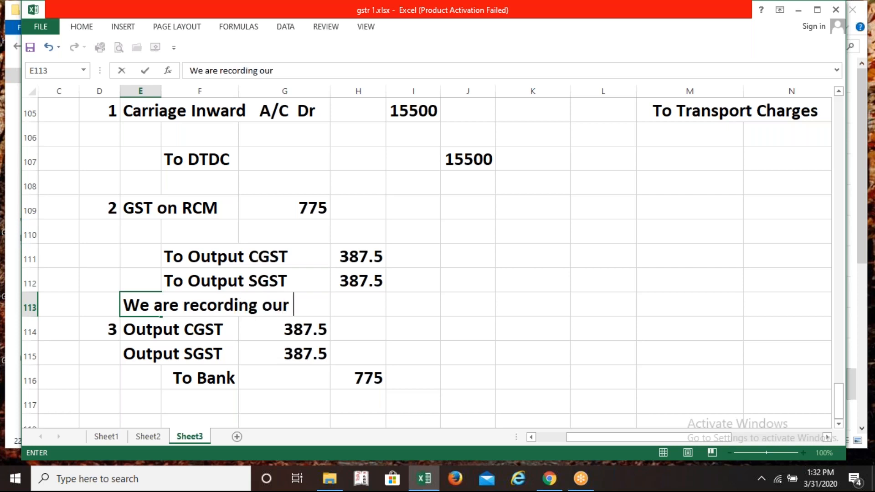
text( Liab)
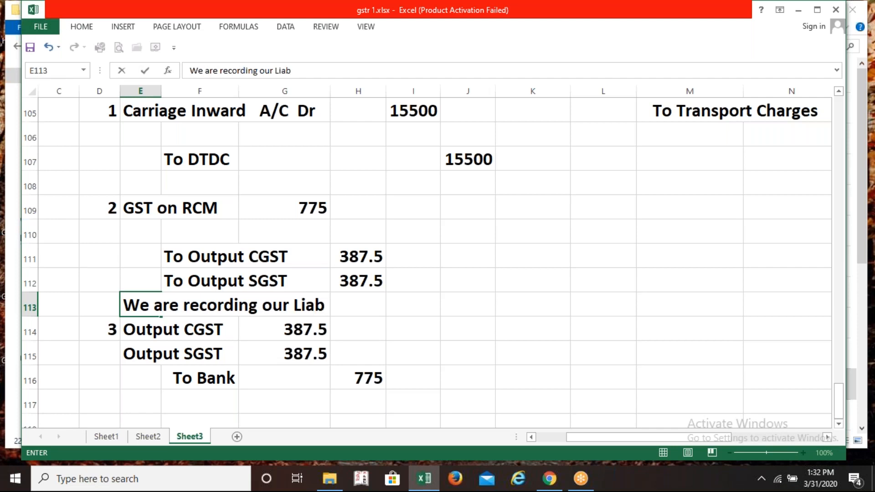
text(ility )
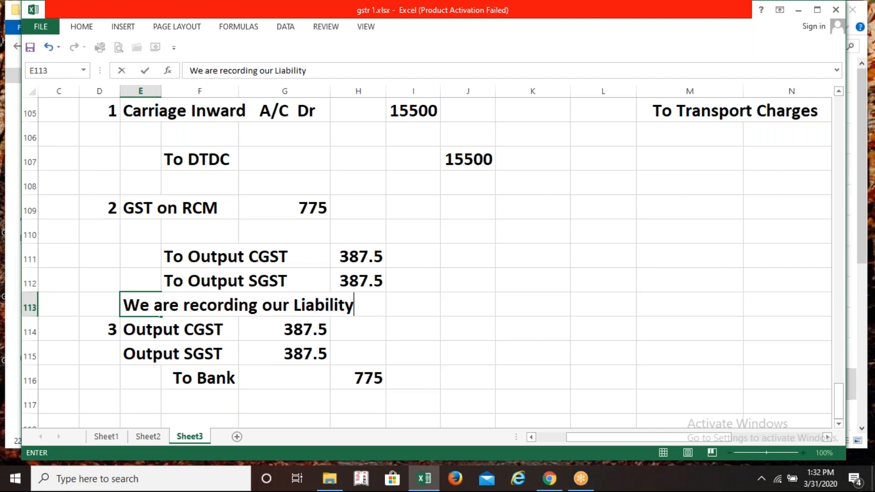
text(for GST)
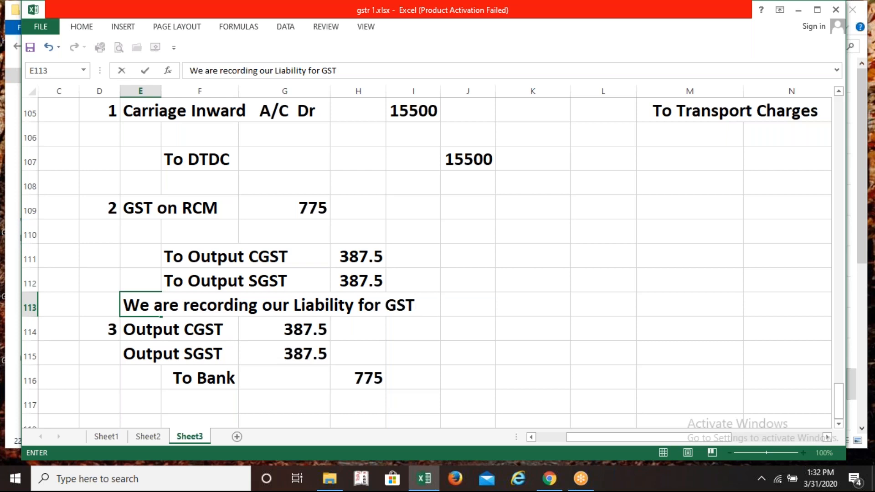
key(Return)
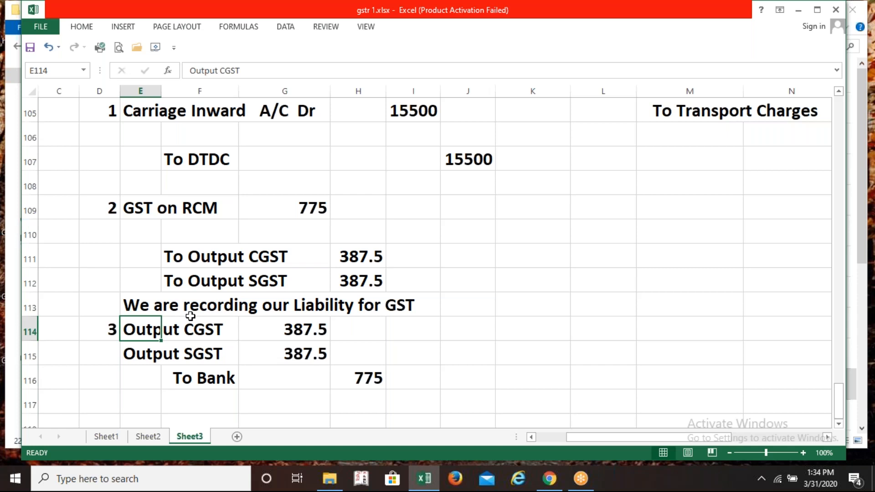
Enter entry number 4 in D118, below the To Bank line
key(Down)
key(Down)
key(Down)
key(Down)
key(Down)
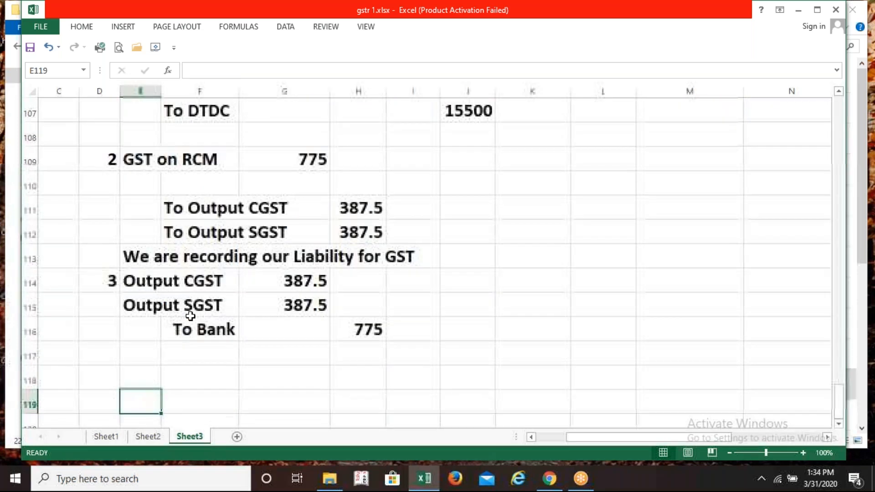
key(Left)
key(Up)
key(Up)
key(Down)
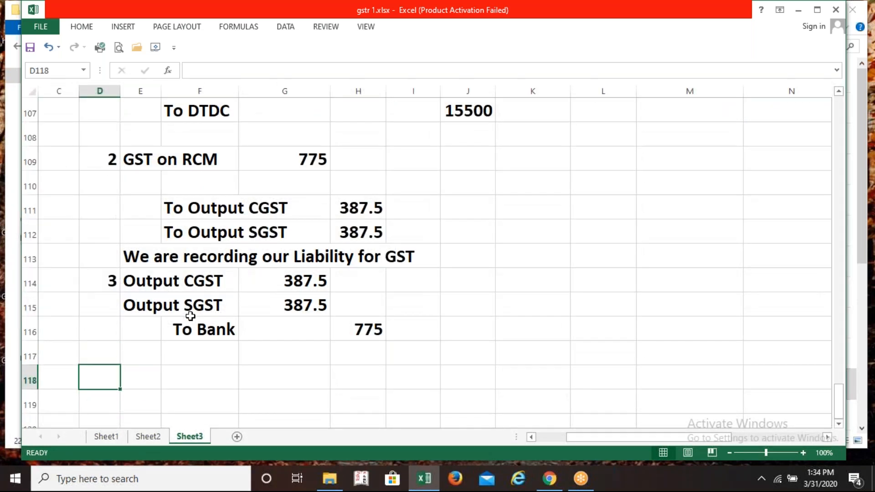
text(4)
key(Right)
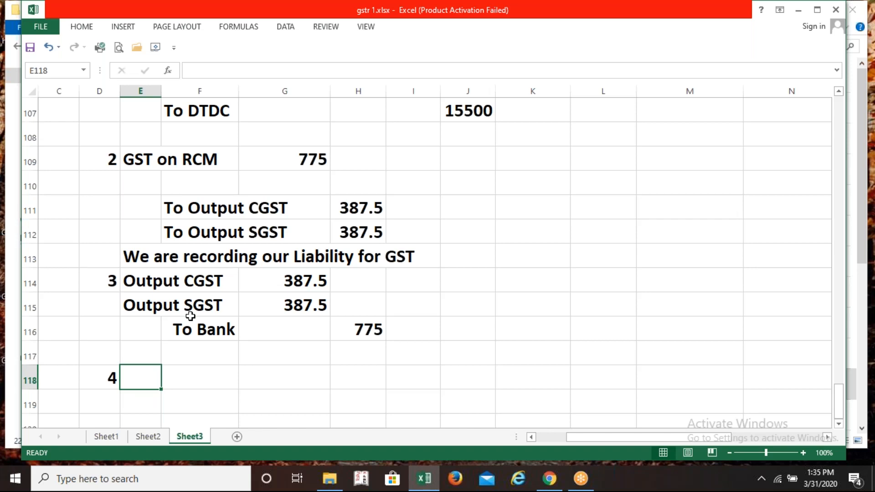
key(Up)
key(Up)
key(Up)
key(Up)
key(Up)
key(Up)
key(Up)
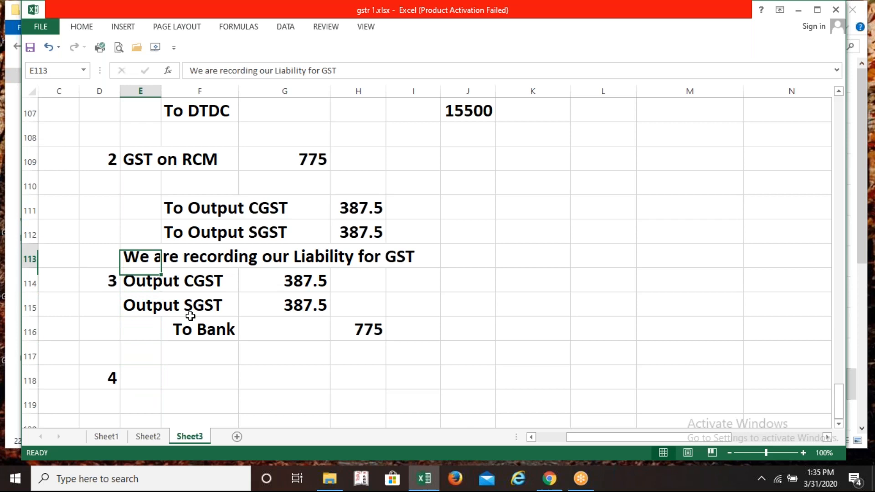
key(Up)
key(Up)
key(Up)
key(Up)
key(Up)
key(Up)
key(Up)
key(Up)
key(Up)
key(Up)
key(Up)
key(Up)
key(Up)
key(Up)
key(Up)
key(Up)
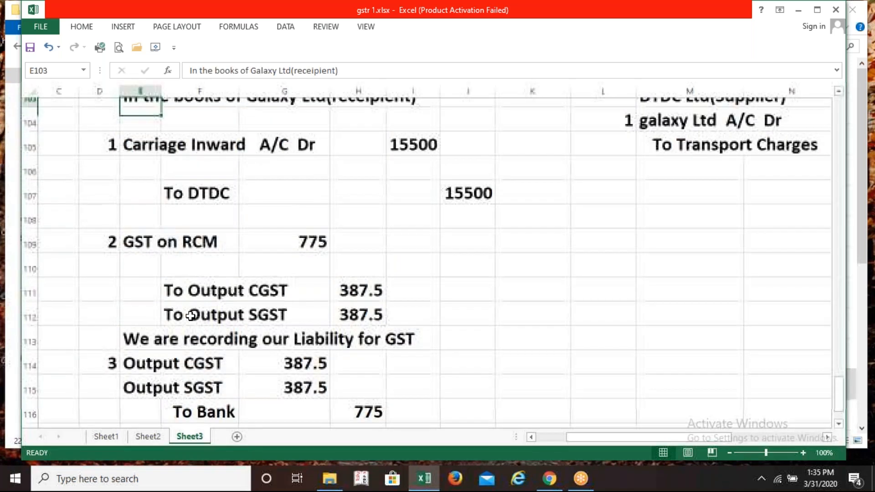
key(Up)
key(Up)
key(Up)
key(Up)
key(Up)
key(Up)
key(Up)
key(Up)
key(Up)
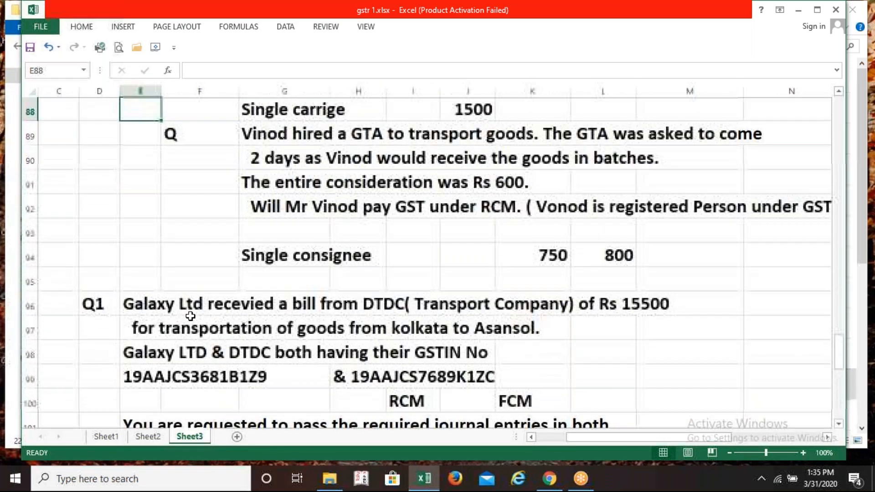
key(Up)
key(Up)
key(Up)
key(Up)
key(Up)
key(Up)
key(Up)
key(Up)
key(Up)
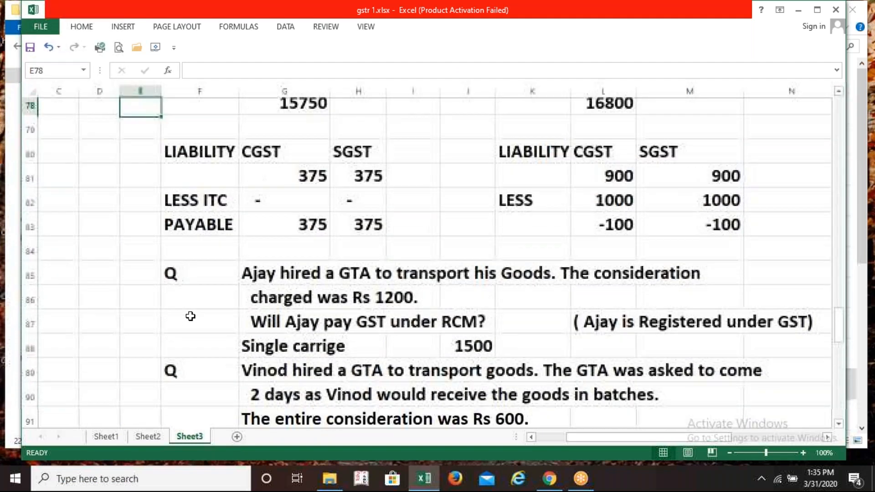
key(Up)
key(Up)
key(Up)
key(Up)
key(Up)
key(Up)
key(Up)
key(Up)
key(Up)
key(Up)
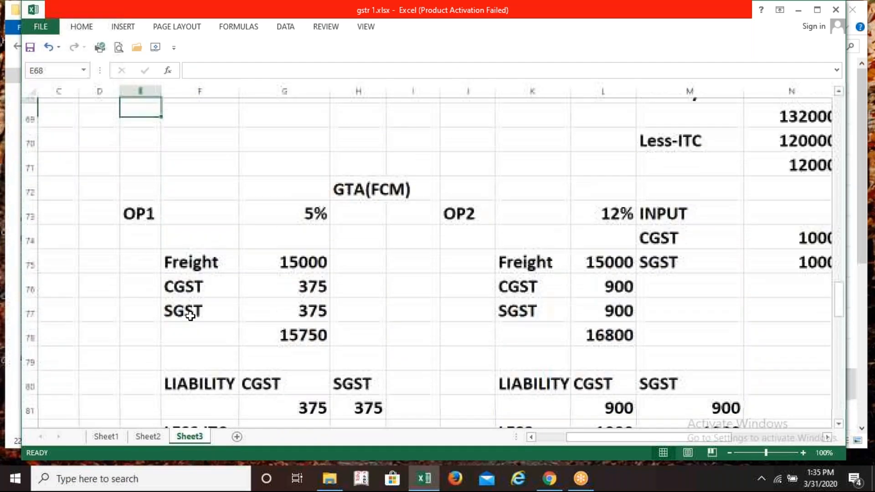
key(Up)
key(Up)
key(Up)
key(Up)
key(Up)
key(Up)
key(Up)
key(Up)
key(Up)
key(Up)
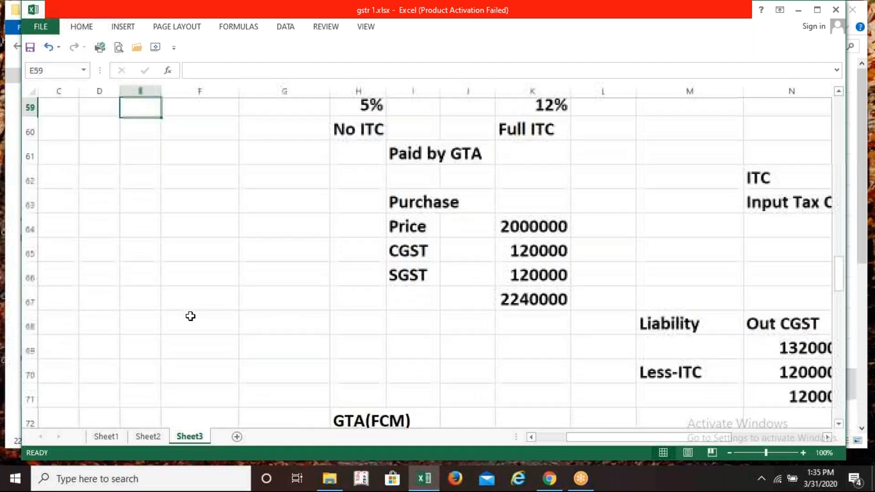
key(Up)
key(Up)
key(Up)
key(Up)
key(Up)
key(Up)
key(Up)
key(Up)
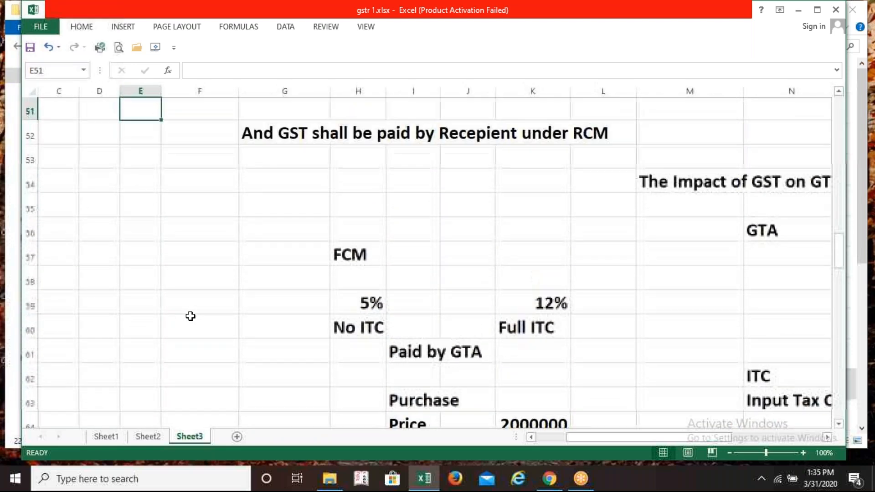
key(Down)
key(Down)
key(Down)
key(Down)
key(Down)
key(Down)
key(Down)
key(Down)
key(Down)
key(Down)
key(Down)
key(Down)
key(Down)
key(Down)
key(Down)
key(Down)
key(Down)
key(Down)
key(Down)
key(Down)
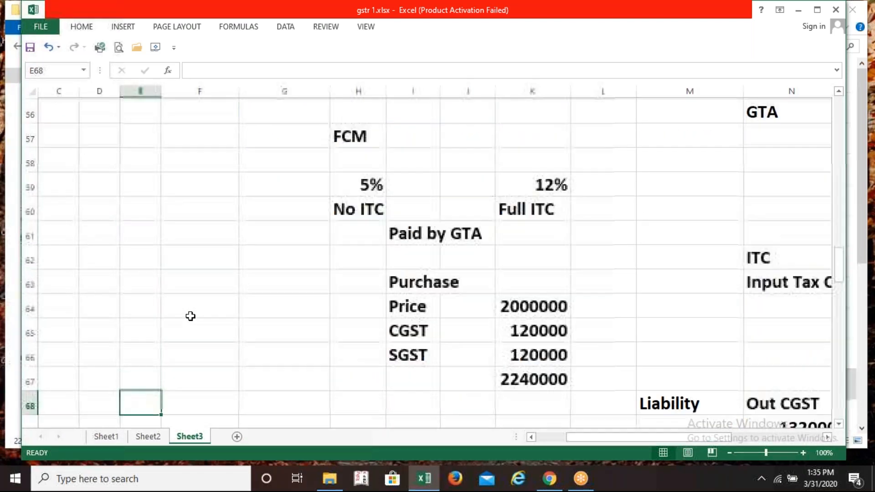
key(Right)
key(Right)
key(Right)
key(Right)
key(Right)
key(Right)
key(Right)
key(Right)
key(Right)
key(Right)
key(Right)
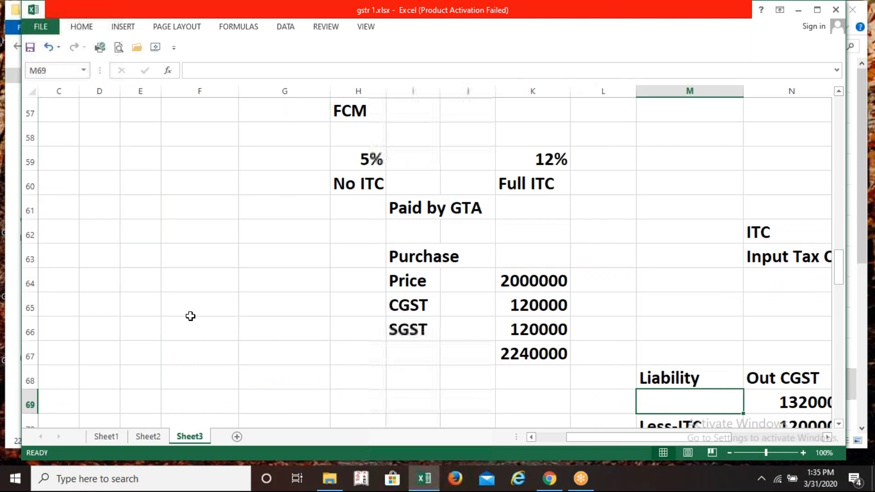
key(Right)
key(Left)
key(Left)
key(Left)
key(Left)
key(Left)
key(Left)
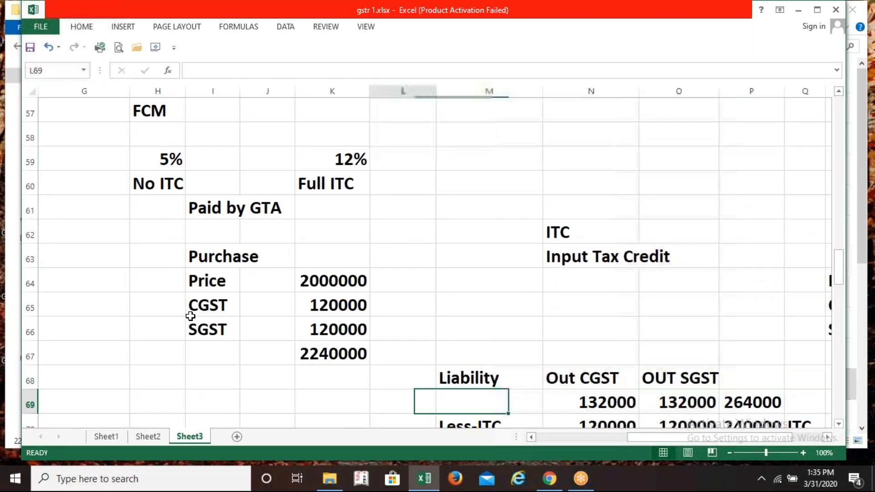
key(Up)
key(Up)
key(Up)
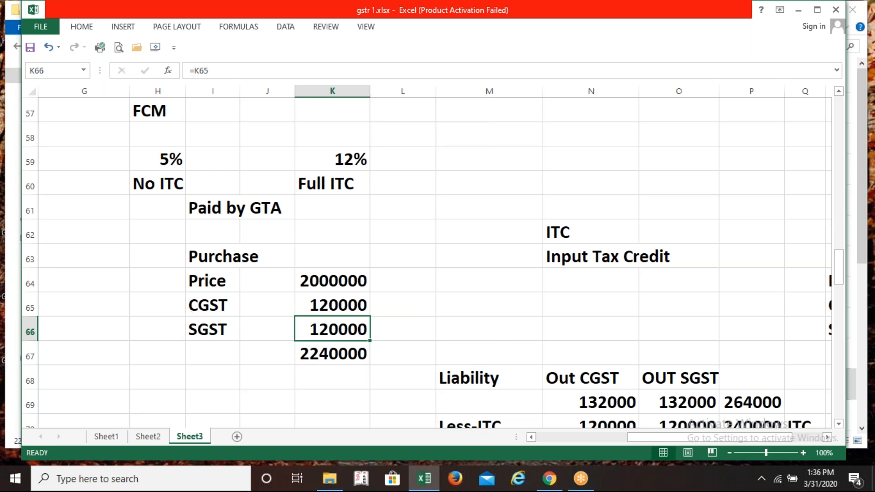
click(868, 423)
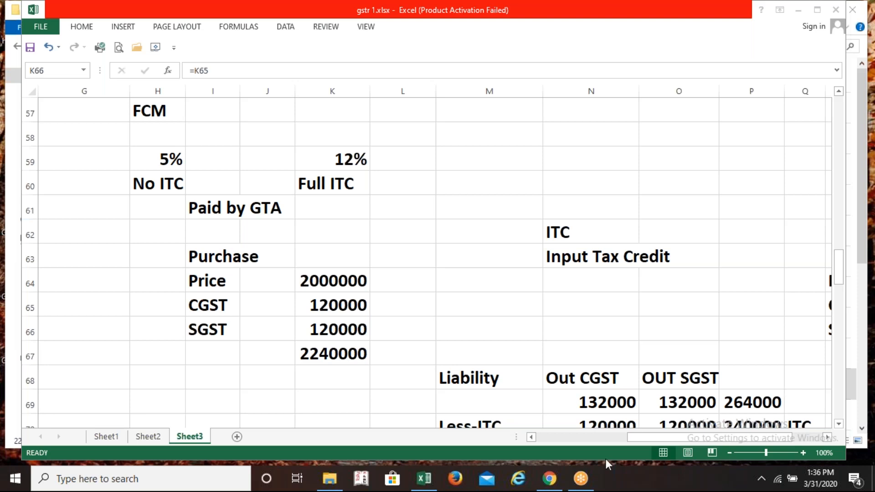
key(Down)
key(Down)
key(Down)
key(Down)
key(Down)
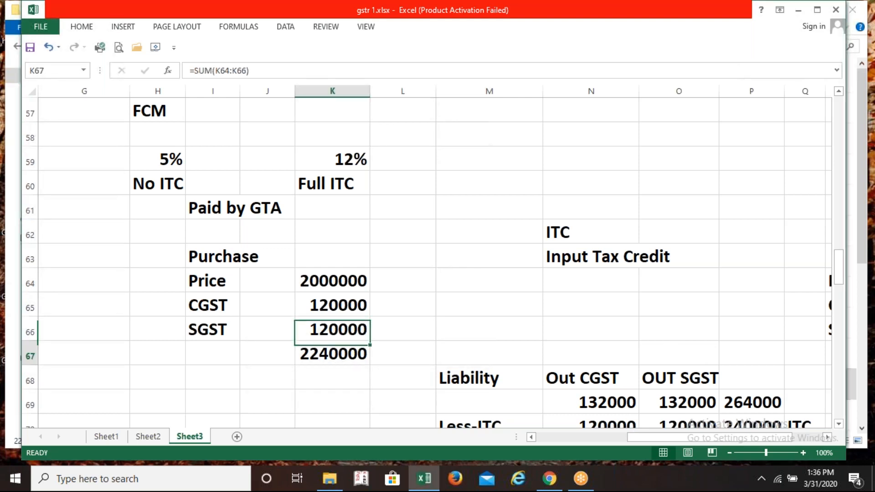
key(Down)
key(Down)
key(Down)
key(Down)
key(Down)
key(Down)
key(Down)
key(Down)
key(Down)
key(Down)
key(Down)
key(Down)
key(Down)
key(Down)
key(Down)
key(Down)
key(Down)
key(Down)
key(Down)
key(Down)
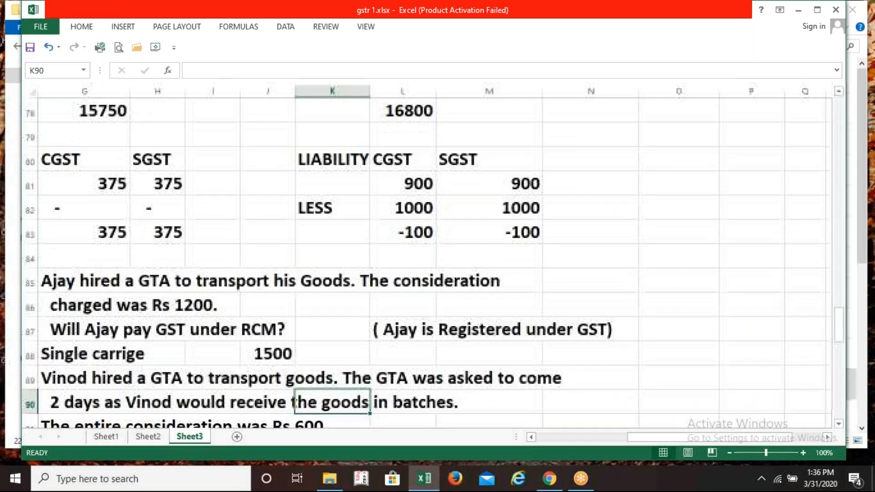
key(Down)
key(Down)
key(Down)
key(Down)
key(Down)
key(Down)
key(Down)
key(Down)
key(Down)
key(Down)
key(Down)
key(Down)
key(Down)
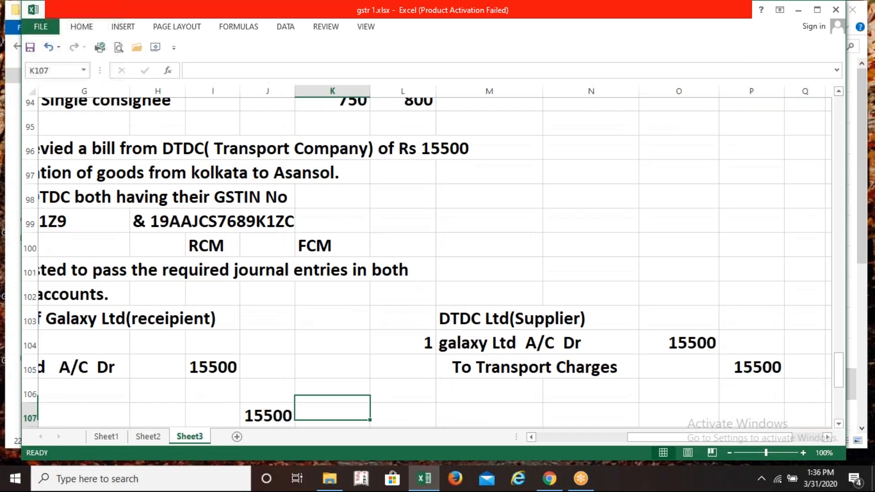
key(Left)
key(Left)
key(Left)
key(Left)
key(Left)
key(Left)
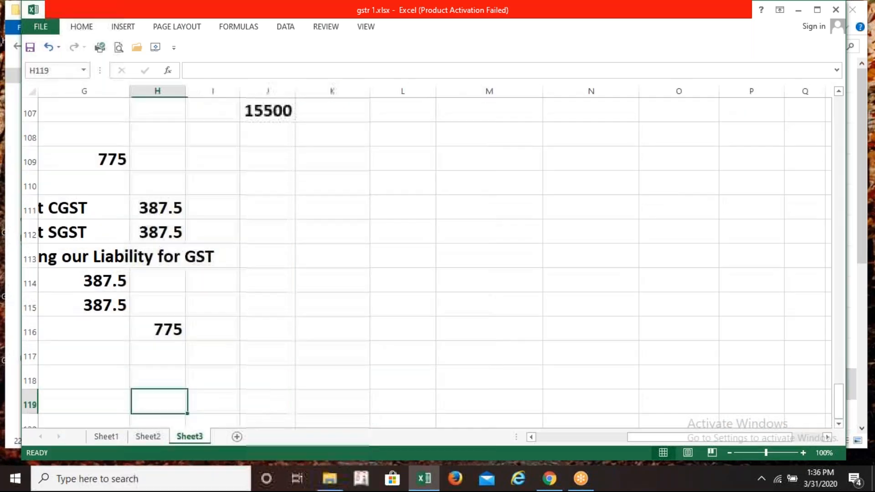
key(Right)
key(Right)
key(Right)
key(Up)
key(Up)
key(Up)
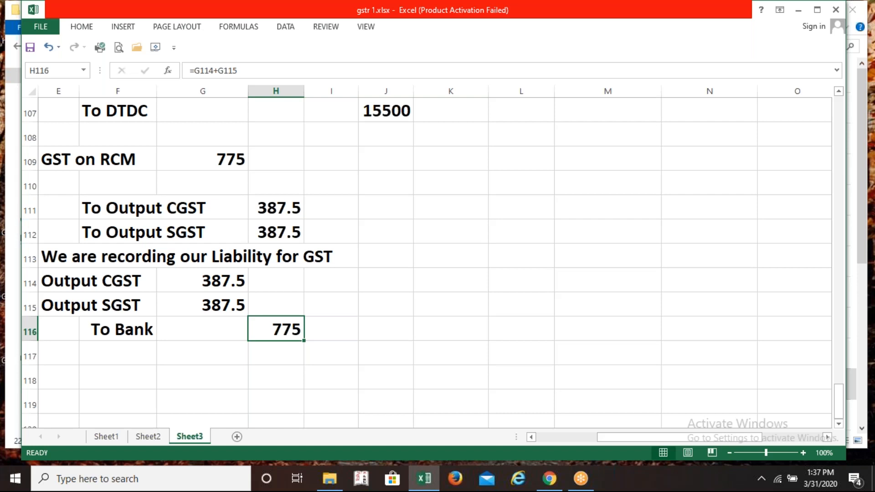
Return to the cell beside entry number 4 in the journal
key(Down)
key(Down)
key(Down)
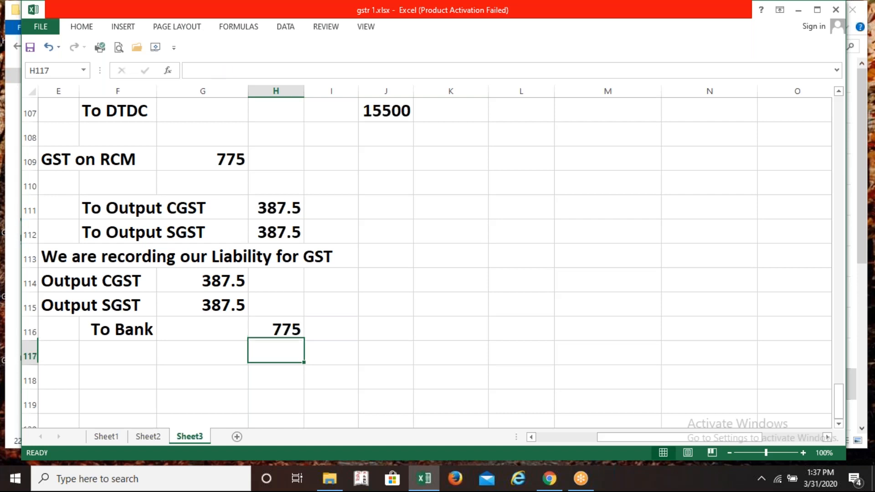
key(Left)
key(Left)
key(Left)
key(Left)
key(Down)
key(Down)
key(Down)
key(Right)
key(Up)
key(Up)
key(Up)
key(Up)
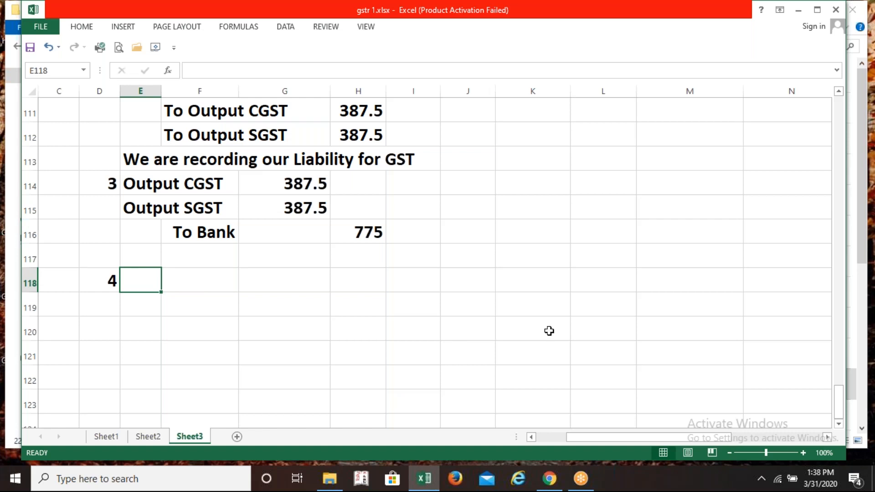
Verify that the To Bank amount of 775 in H116 comes from =G114+G115
click(249, 232)
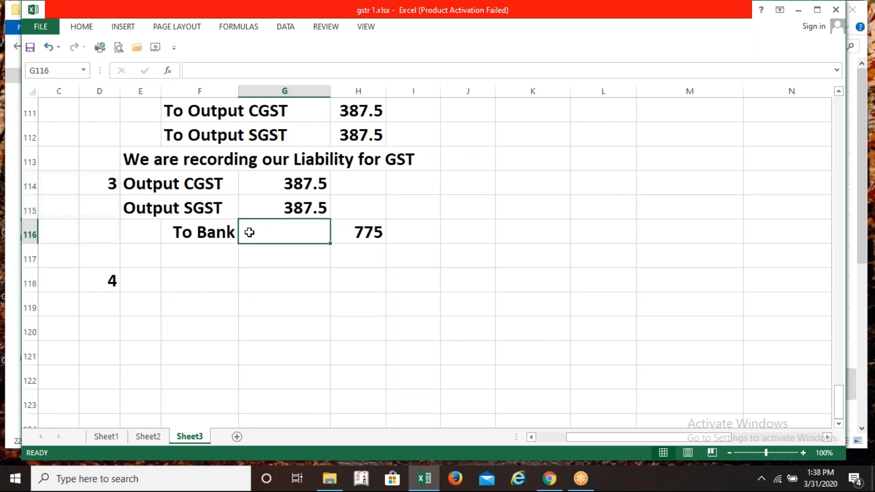
click(355, 233)
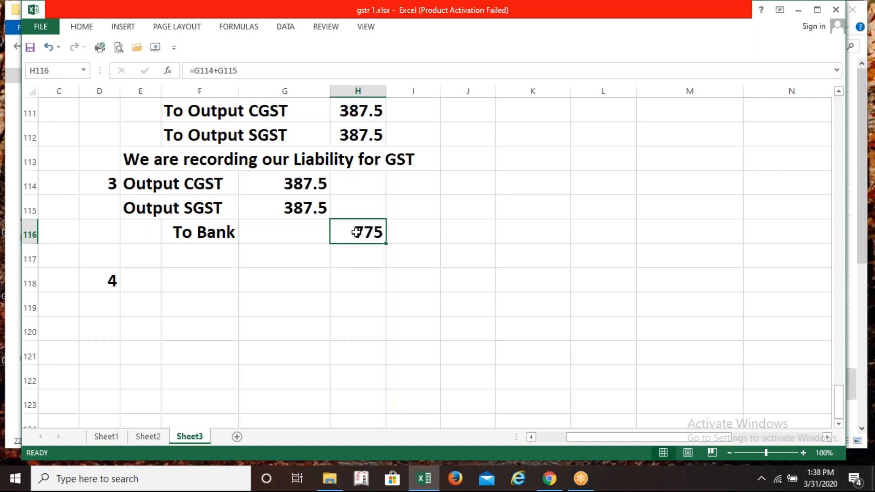
key(Up)
key(Up)
key(Up)
key(Up)
key(Up)
key(Up)
key(Up)
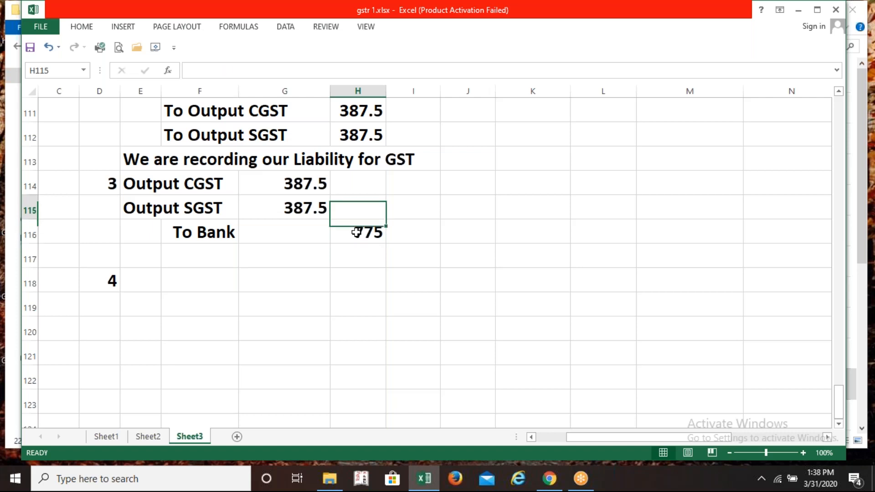
key(Right)
key(Right)
key(Right)
key(Up)
key(Up)
key(Up)
key(Up)
key(Up)
key(Up)
key(Up)
key(Up)
key(Up)
key(Up)
key(Up)
key(Up)
key(Up)
key(Up)
key(Up)
key(Up)
key(Up)
key(Up)
key(Up)
key(Up)
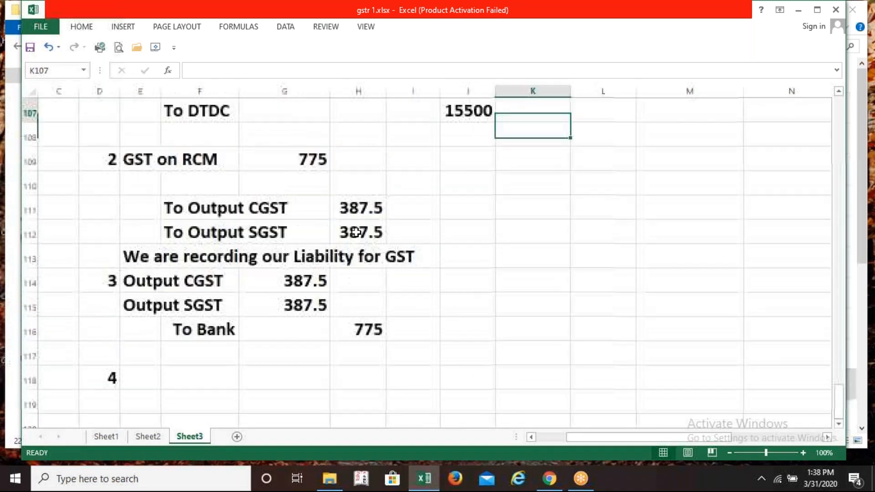
key(Right)
key(Right)
key(Right)
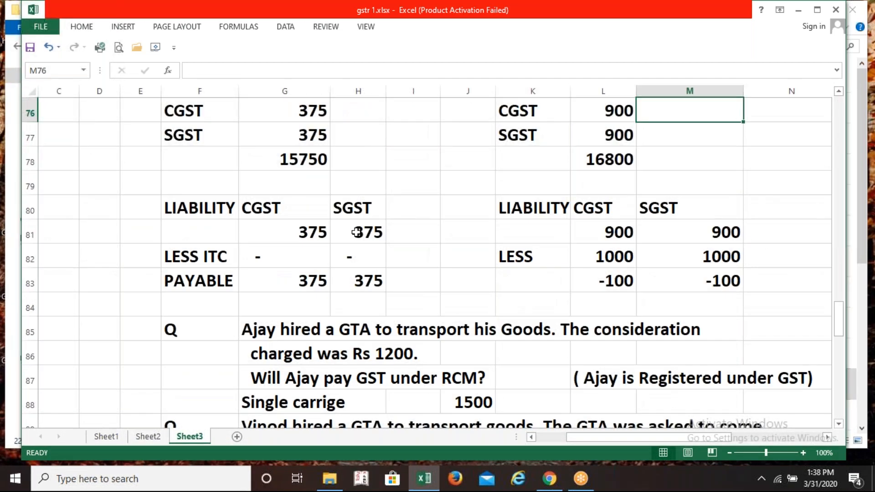
key(Up)
key(Up)
key(Up)
key(Up)
key(Up)
key(Up)
key(Up)
key(Up)
key(Up)
key(Up)
key(Up)
key(Up)
key(Up)
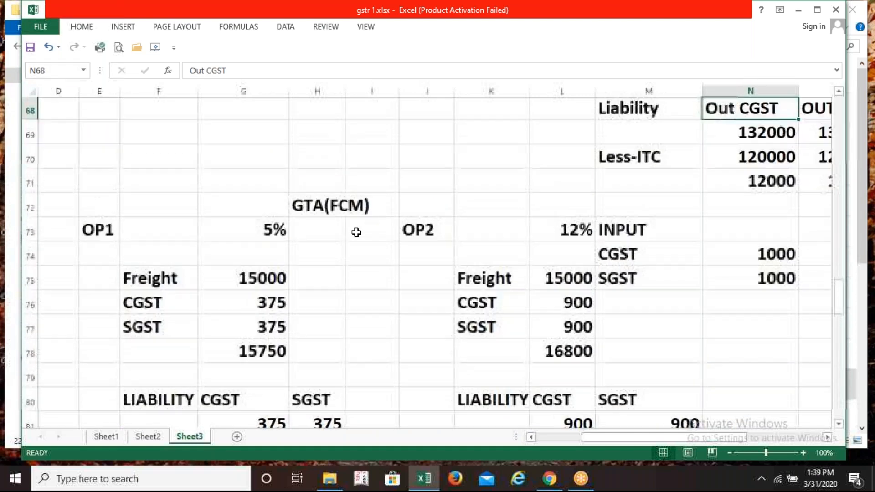
key(Right)
key(Right)
key(Right)
key(Right)
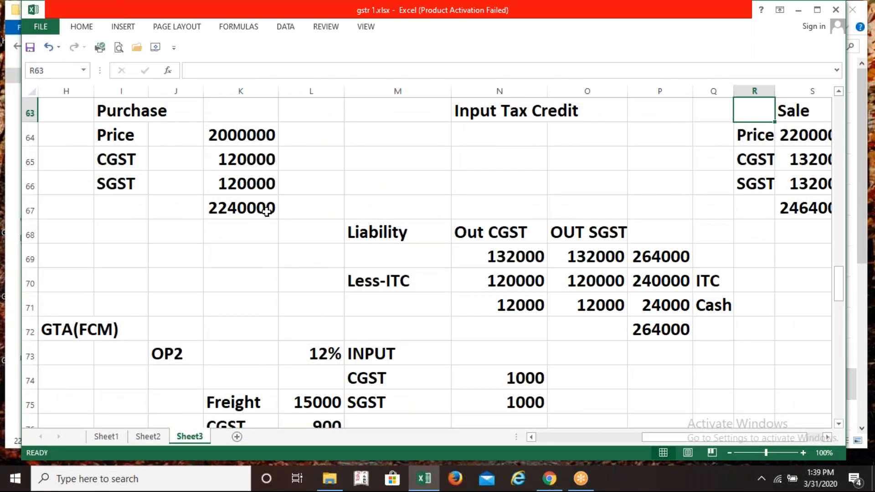
click(238, 162)
click(238, 182)
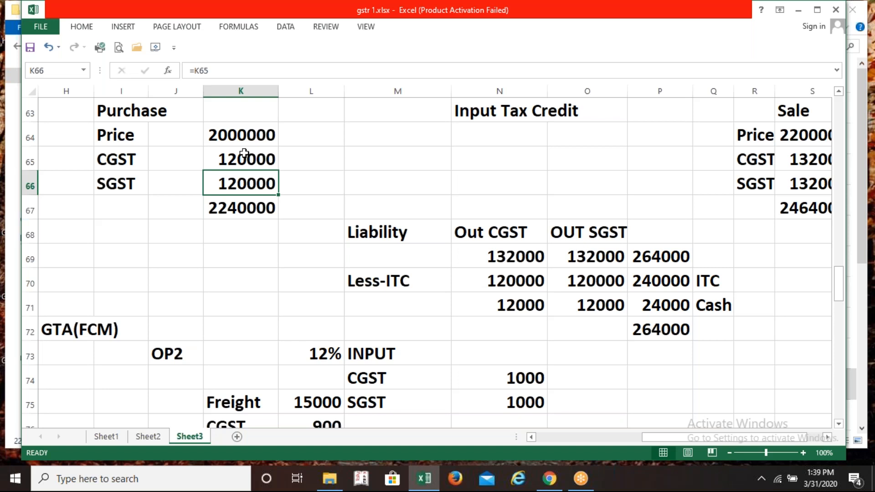
key(Down)
key(Down)
key(Down)
key(Down)
key(Down)
key(Down)
key(Down)
key(Down)
key(Down)
key(Down)
key(Down)
key(Down)
key(Down)
key(Down)
key(Down)
key(Down)
key(Down)
key(Down)
key(Down)
key(Down)
key(Down)
key(Down)
key(Down)
key(Down)
key(Down)
key(Down)
key(Down)
key(Down)
key(Down)
key(Left)
key(Left)
key(Left)
key(Left)
key(Left)
key(Down)
key(Down)
key(Down)
key(Down)
key(Down)
key(Down)
key(Down)
key(Down)
key(Down)
key(Down)
key(Down)
key(Down)
key(Down)
key(Down)
key(Down)
key(Down)
key(Down)
key(Down)
key(Down)
key(Down)
key(Left)
key(Left)
key(Left)
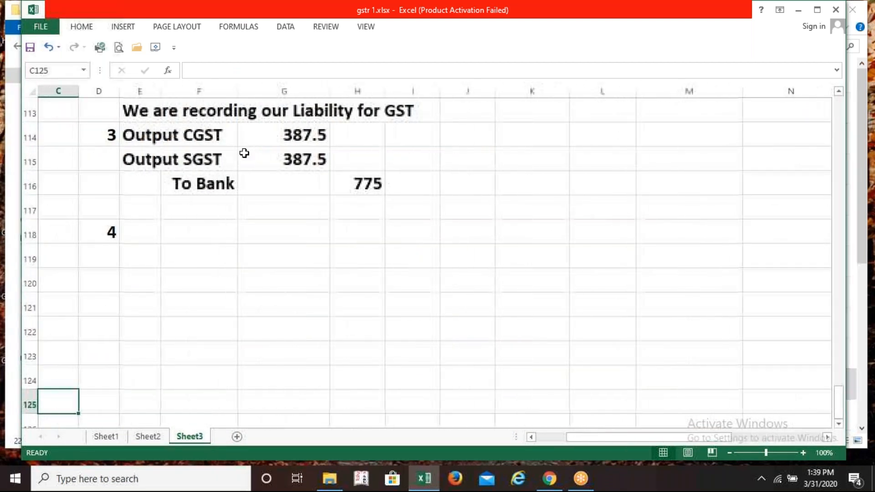
Enter the first note line 'Buyer can claim ITC' in K114 beside entry 3
key(Right)
key(Right)
key(Right)
key(Right)
key(Right)
key(Right)
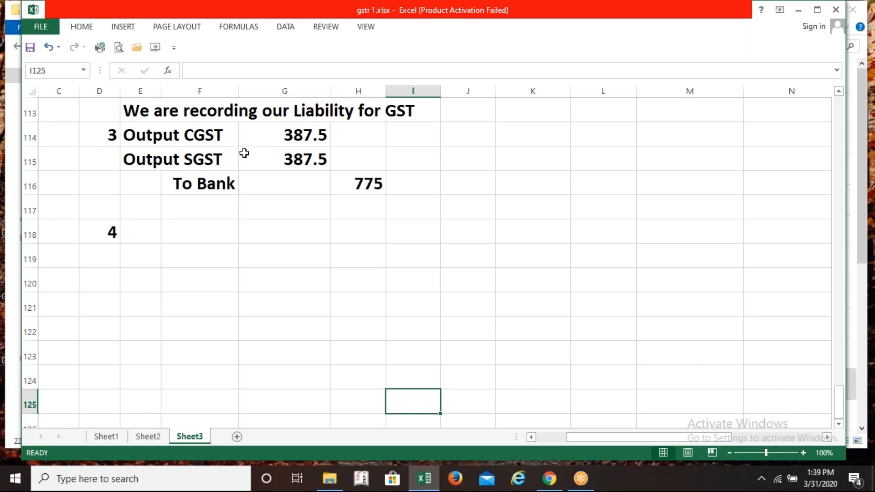
key(Up)
key(Up)
key(Up)
key(Up)
key(Right)
key(Right)
key(Up)
key(Up)
key(Up)
key(Up)
key(Up)
key(Up)
key(Up)
text(Buywe)
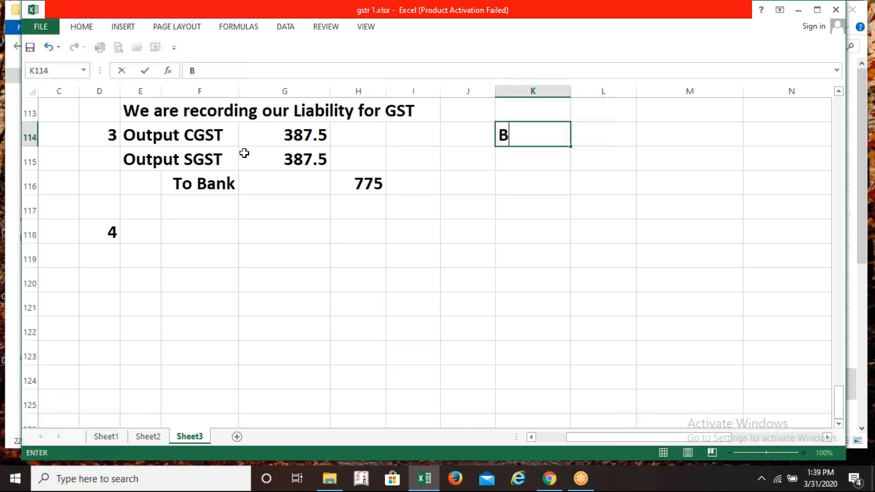
key(BackSpace)
key(BackSpace)
text(er can clai)
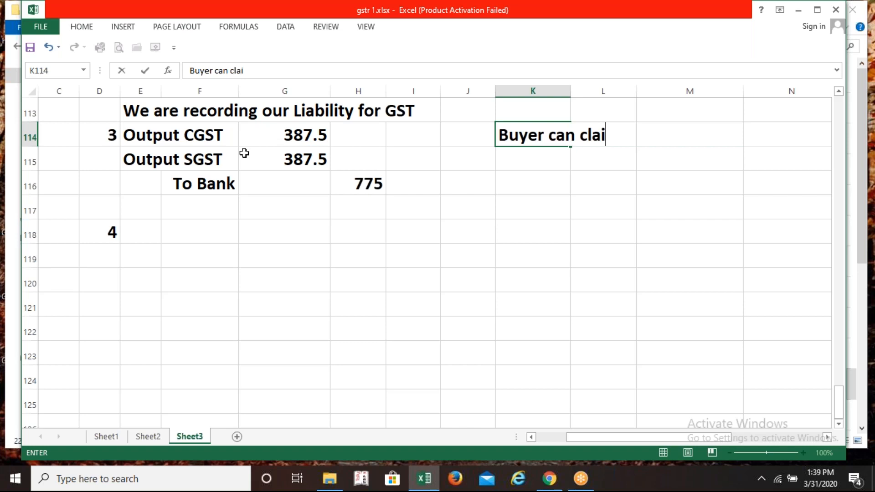
text(m ITC)
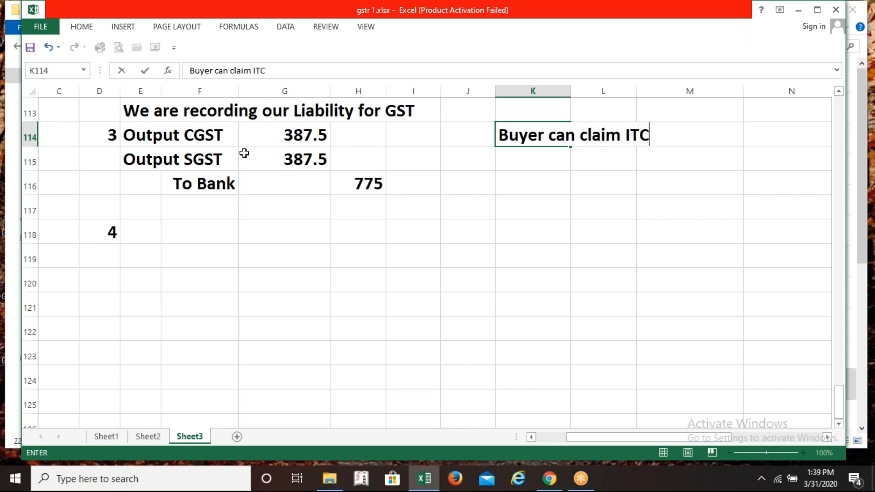
key(Return)
Add the note lines 'of Input on which', 'gst has been paid' and 'under RCM' below it
text(of )
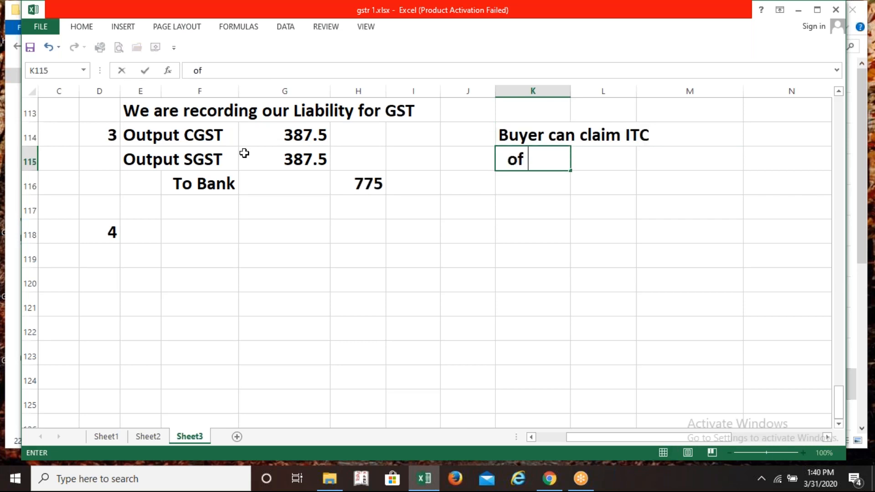
text(Input)
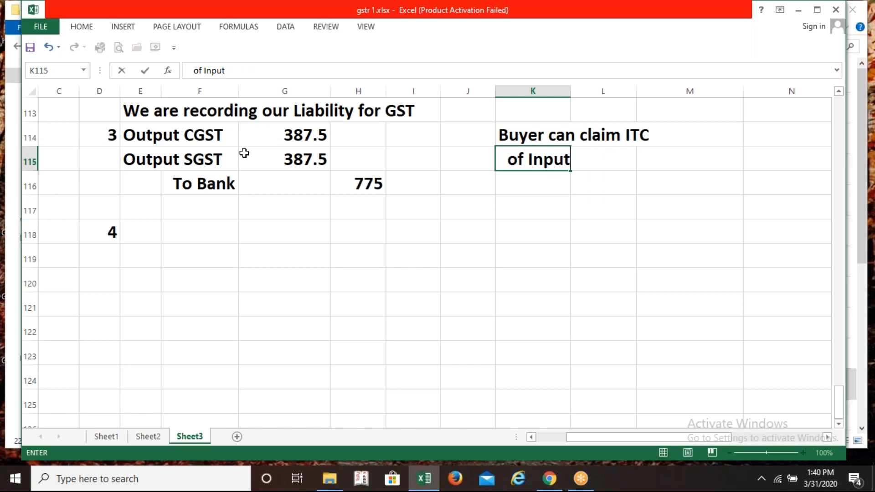
text( on which)
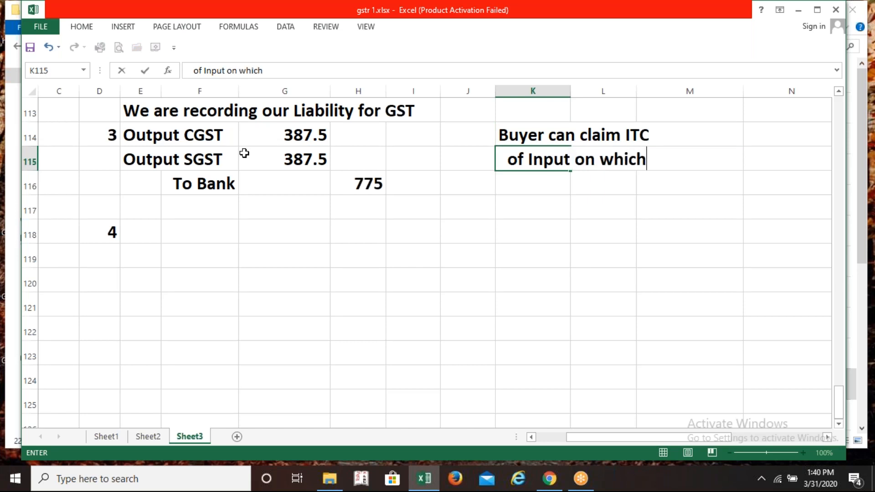
key(Return)
text(gst)
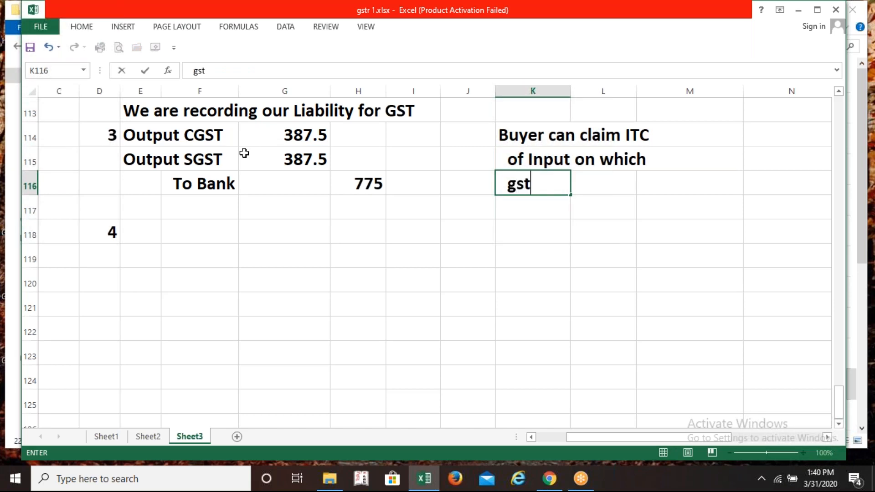
text( has b)
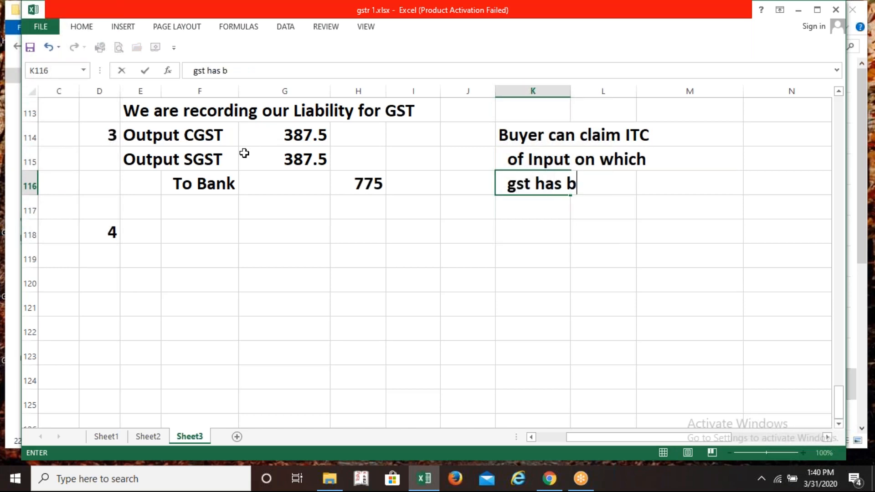
text(een paid)
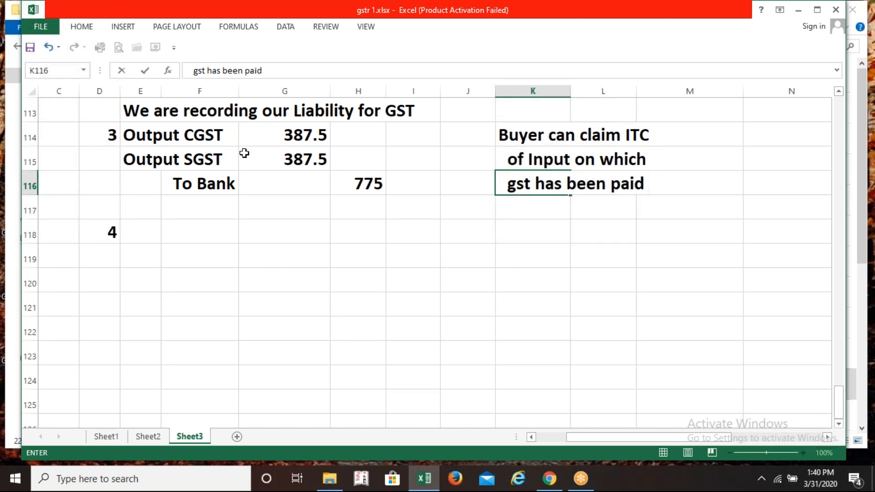
key(Return)
text(ub)
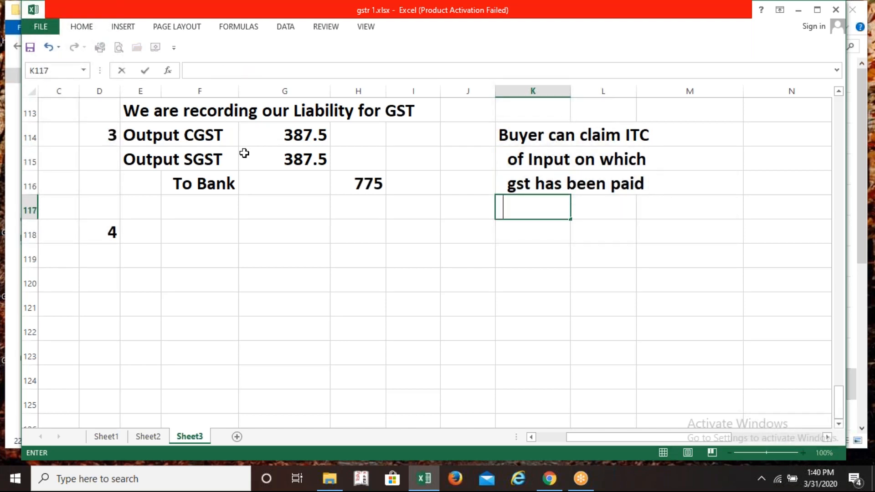
key(BackSpace)
text(nder)
text(RCM)
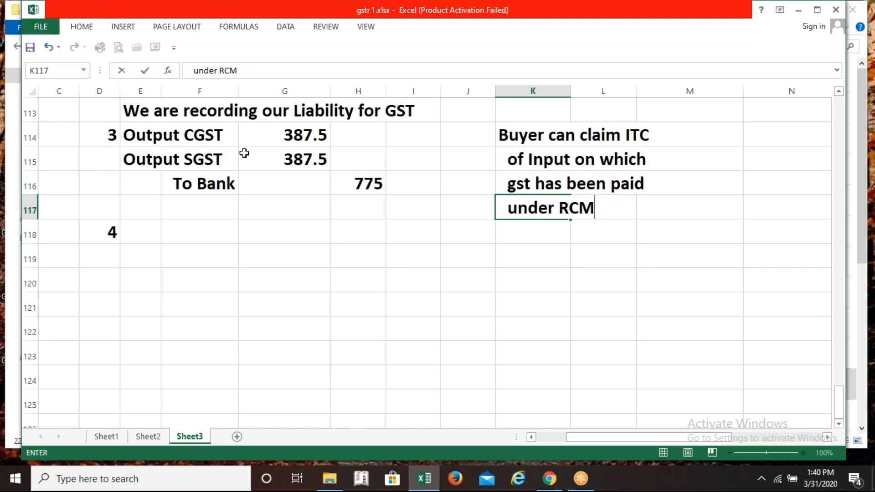
key(Return)
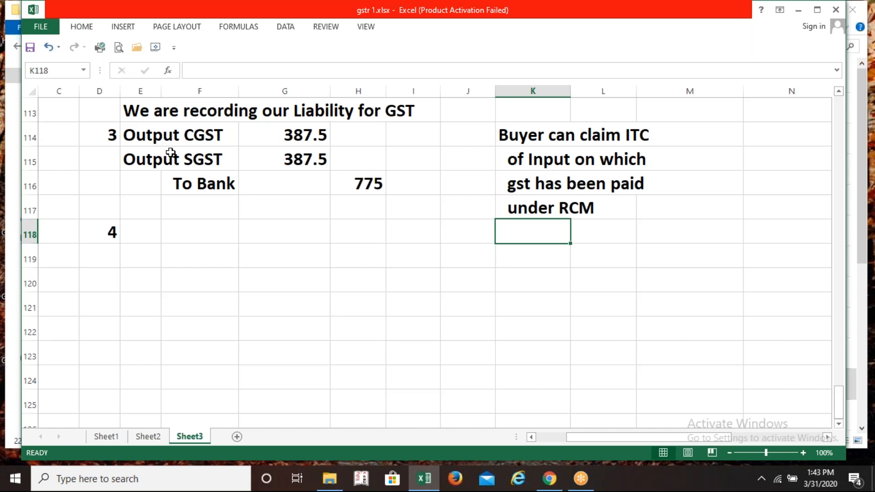
Enter entry 4's lines Input CGST, Input CGST and To GST on RCM in E118–E120
click(143, 224)
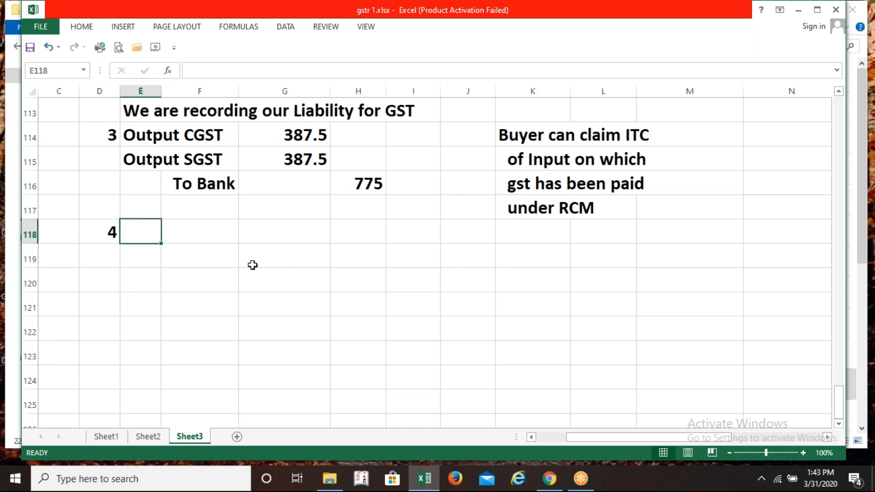
text(Inp)
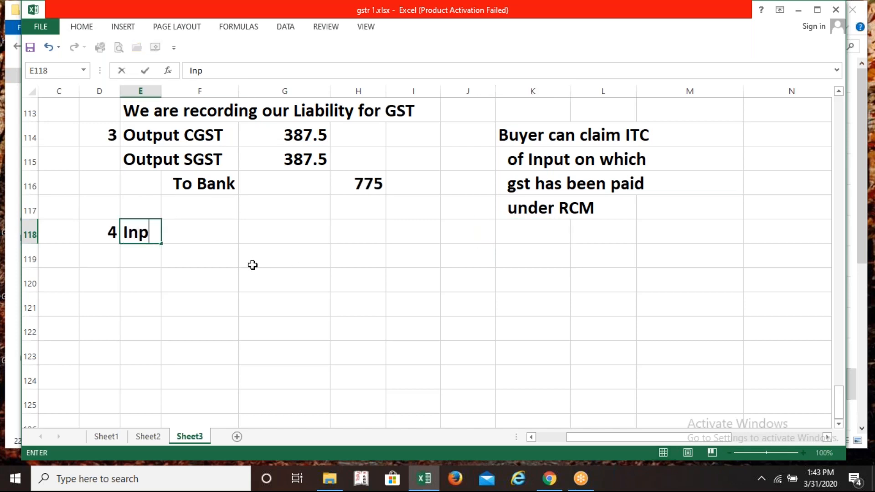
text(ut CGST)
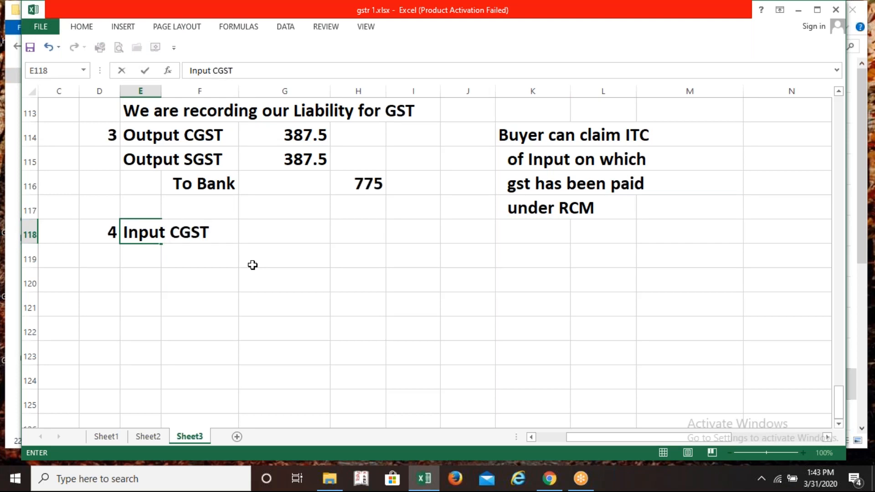
key(Return)
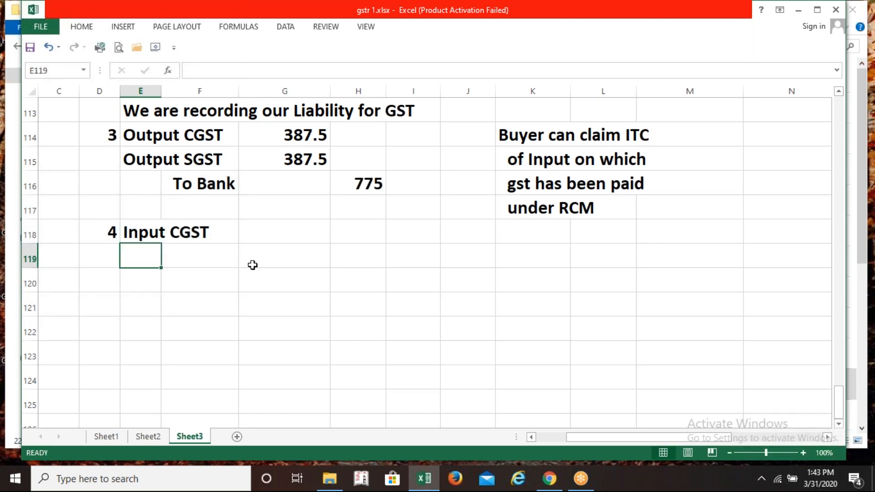
text(Input )
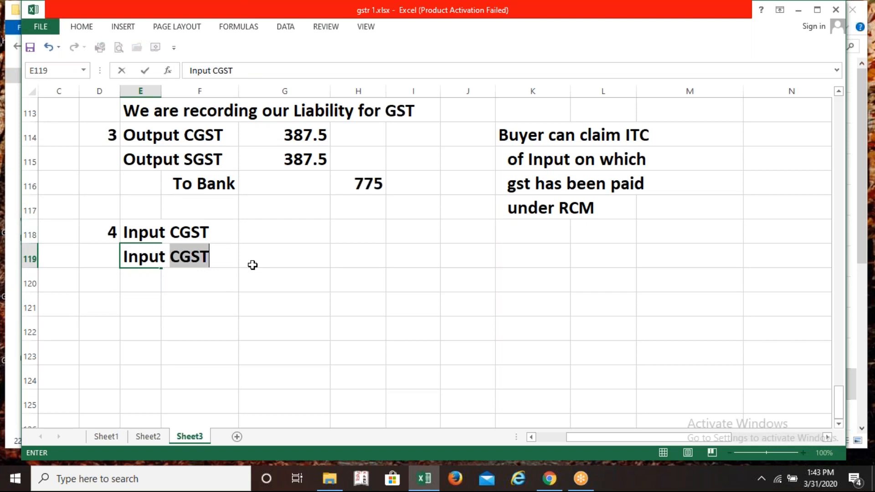
text(CGST)
key(Return)
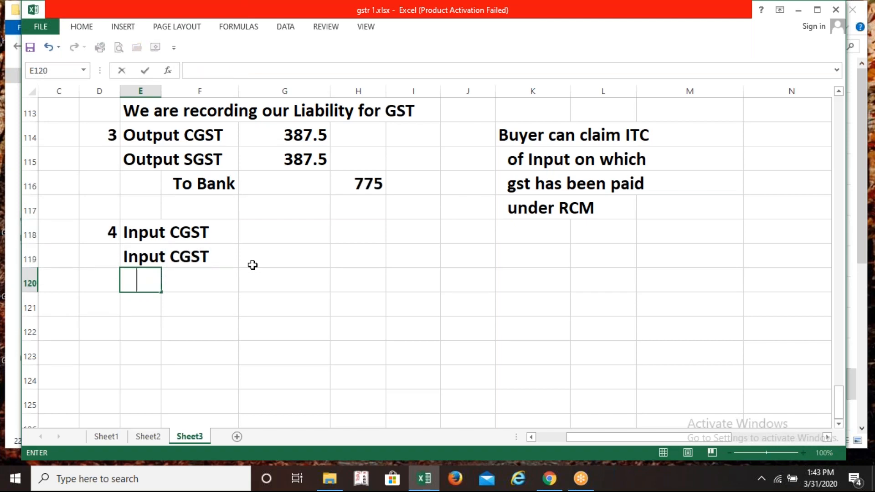
text(To GSt)
key(BackSpace)
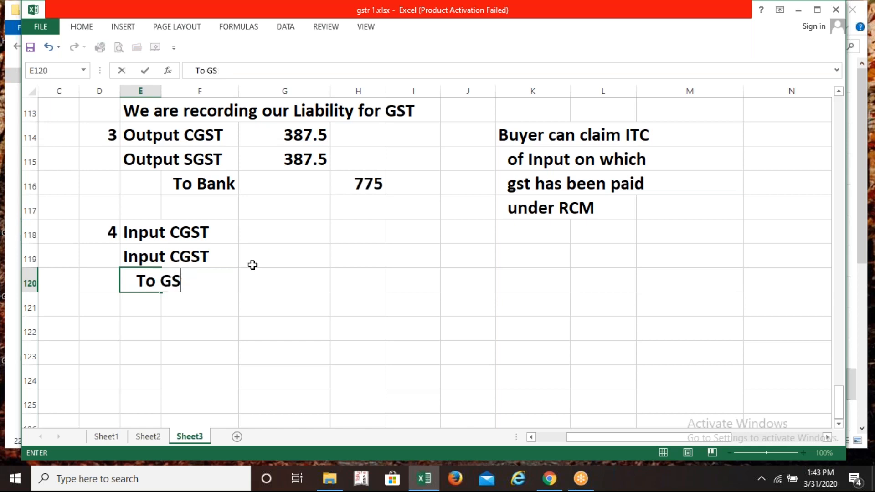
text(T)
text(on RCM)
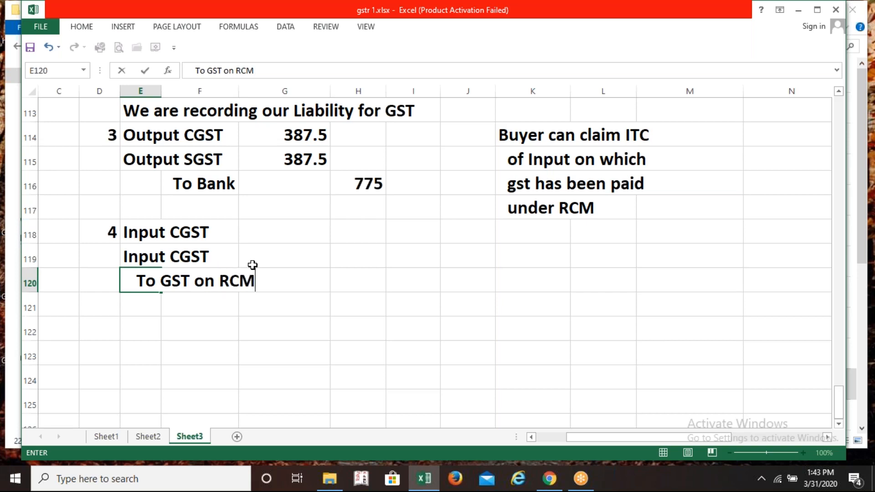
Enter 387.5 in H118 beside the first Input CGST line
key(Right)
key(Right)
key(Right)
key(Up)
key(Left)
key(Right)
key(Up)
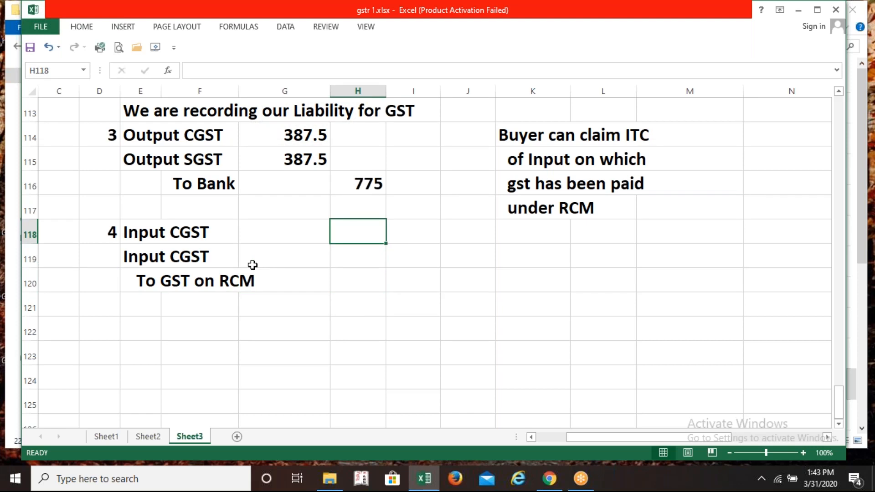
text(387.5)
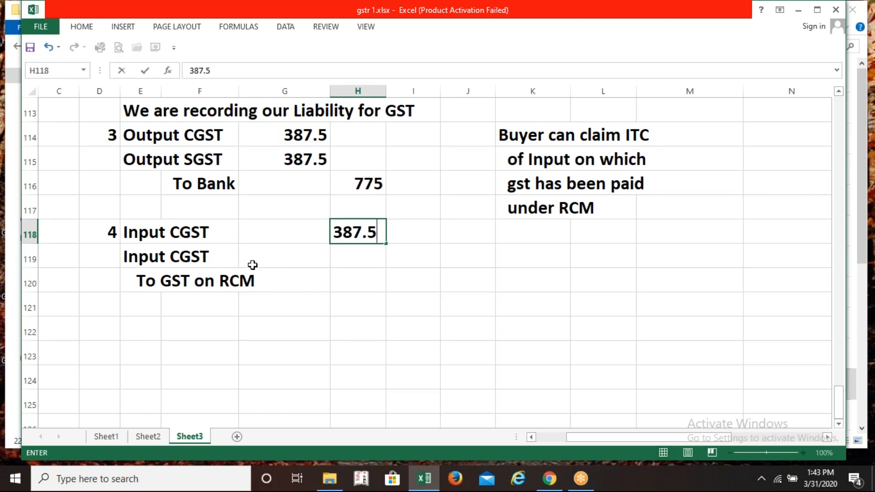
key(Return)
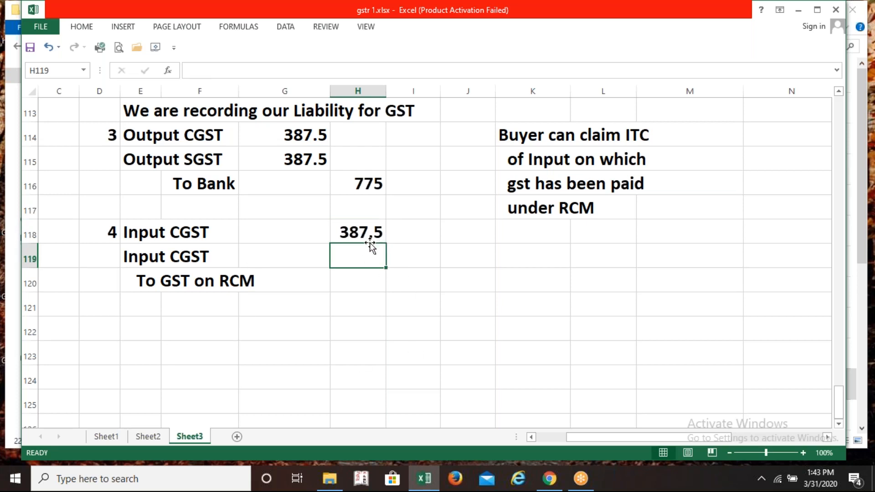
Copy 387.5 down to H119 and change that line's account to Input SGST
click(360, 231)
drag(387, 244, 389, 262)
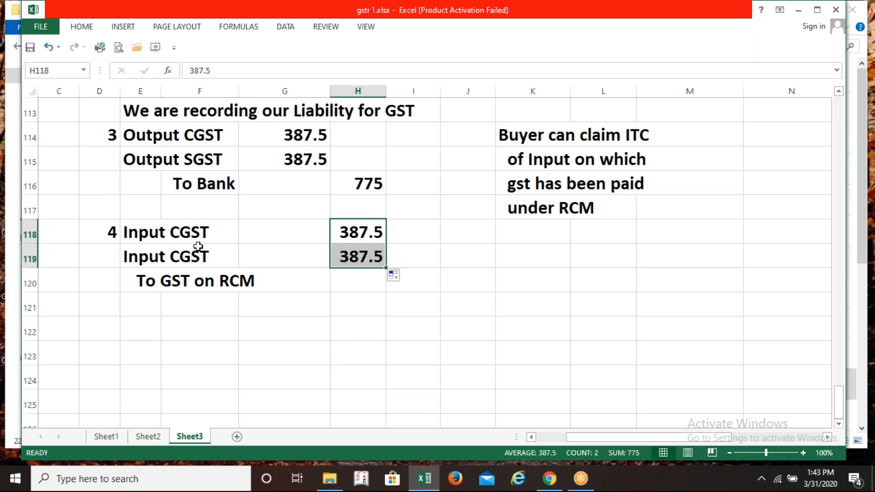
click(146, 254)
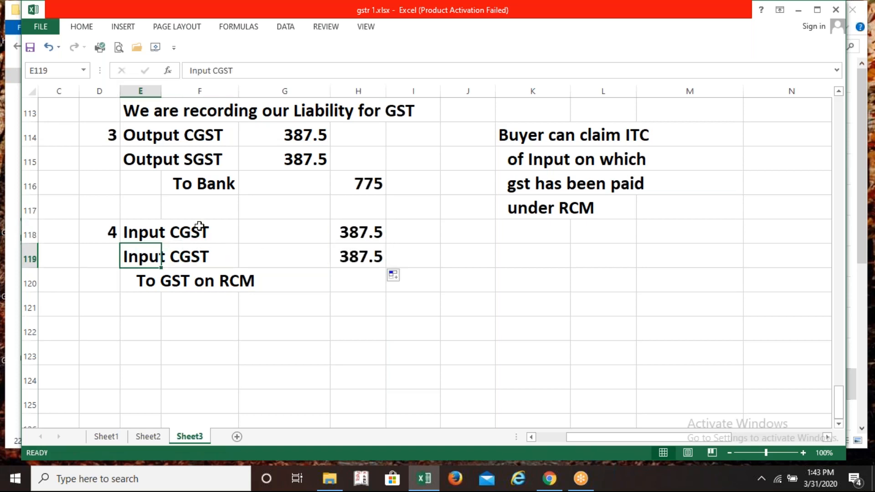
click(216, 71)
key(Delete)
text(S)
key(ctrl+Return)
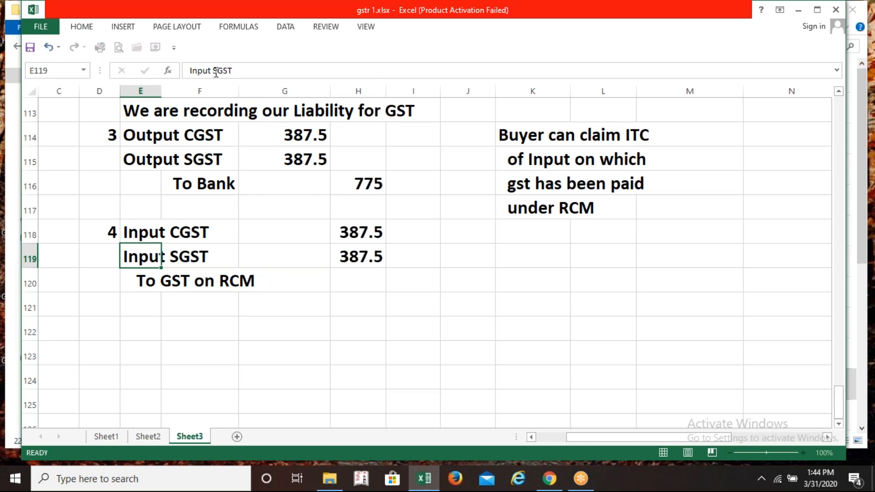
key(Down)
Enter =H118+H119 in I120 so GST on RCM is credited 775
click(421, 282)
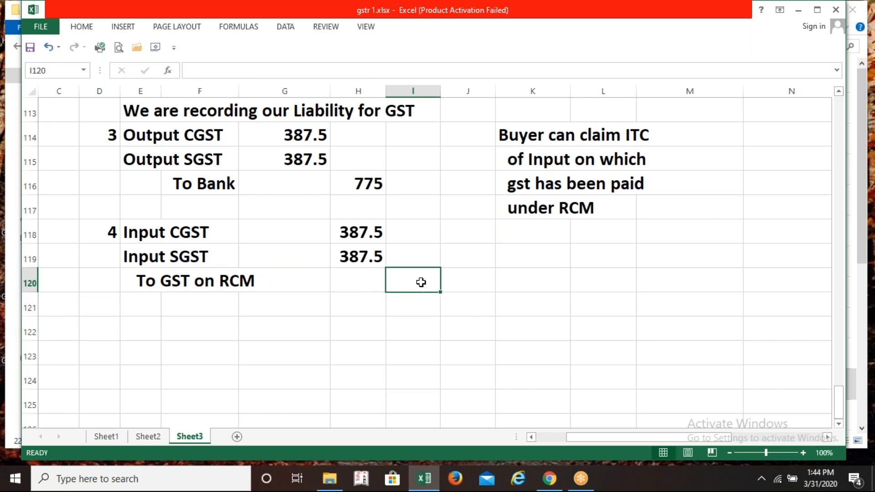
text(=)
key(Left)
key(Up)
key(Up)
text(+)
key(Up)
key(Left)
key(Return)
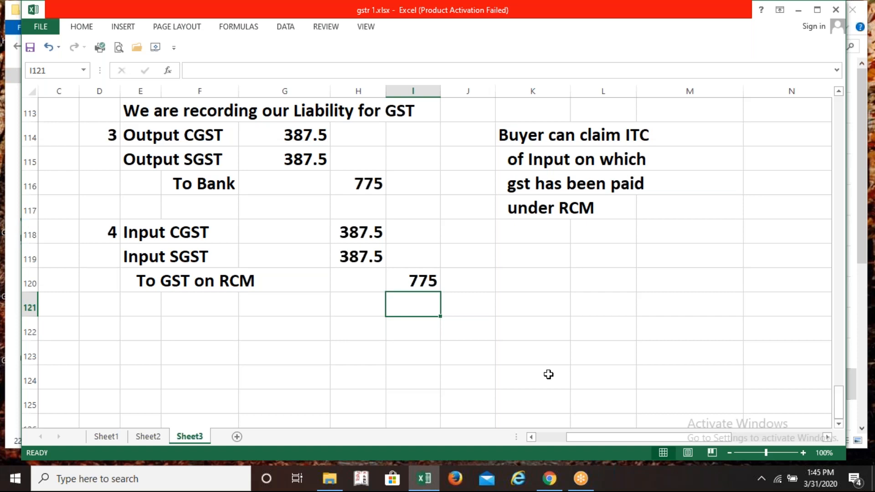
Tag the Carriage Inward A/C Dr 15500 line with (p/l) in H105
key(Up)
key(Up)
key(Up)
key(Up)
key(Up)
key(Up)
key(Up)
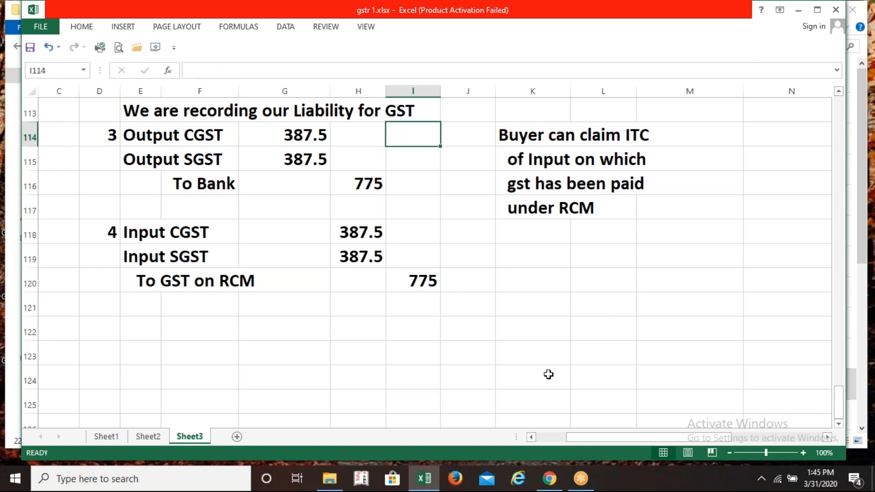
key(Up)
key(Up)
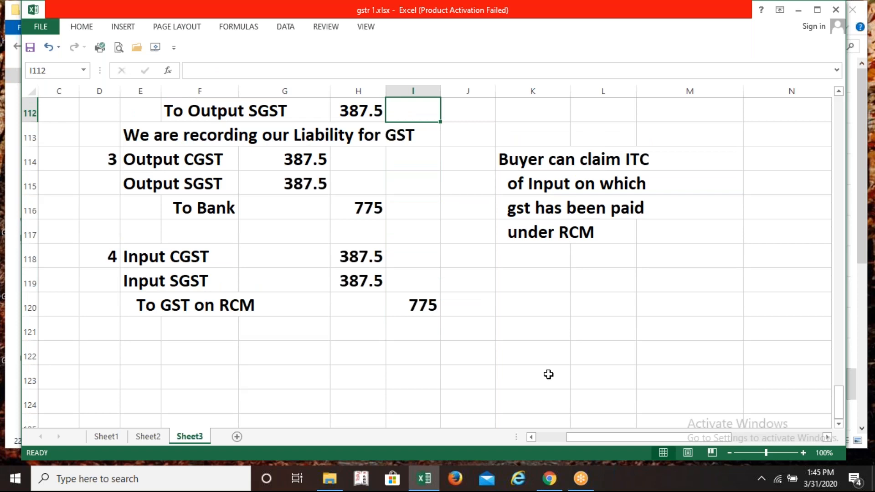
key(Up)
key(Up)
key(Up)
key(Up)
key(Up)
key(Up)
key(Up)
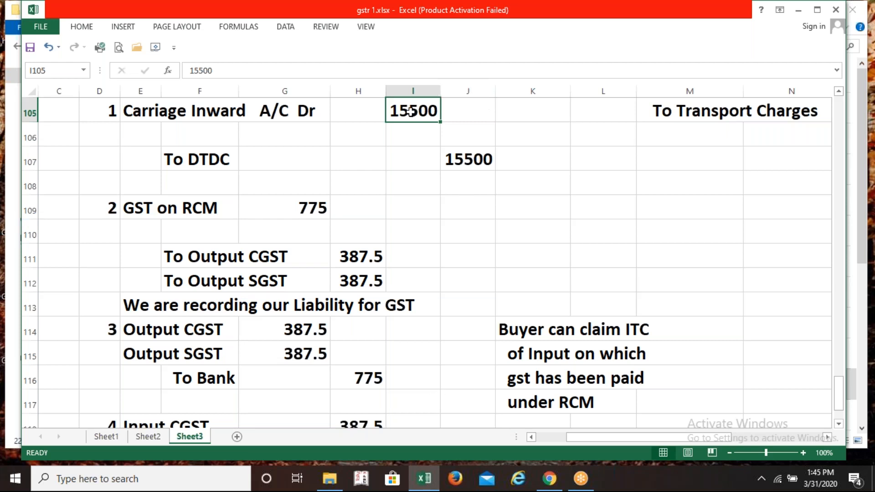
click(466, 158)
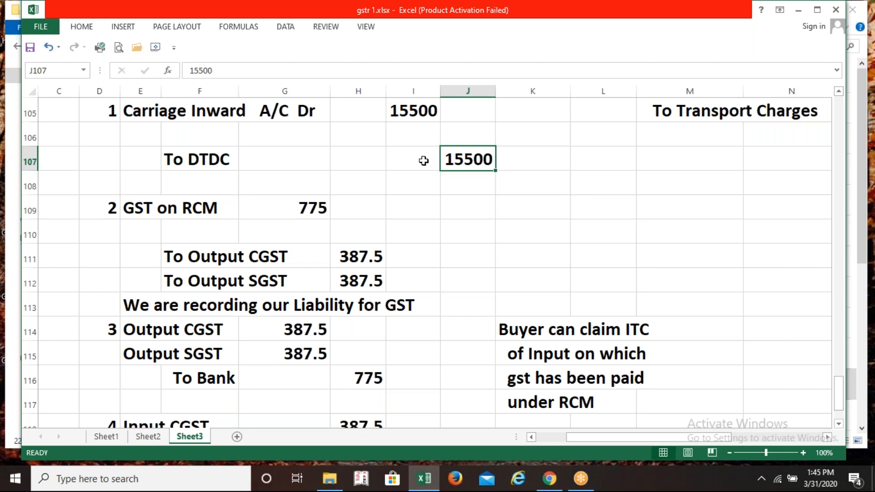
click(369, 116)
text((p?l)
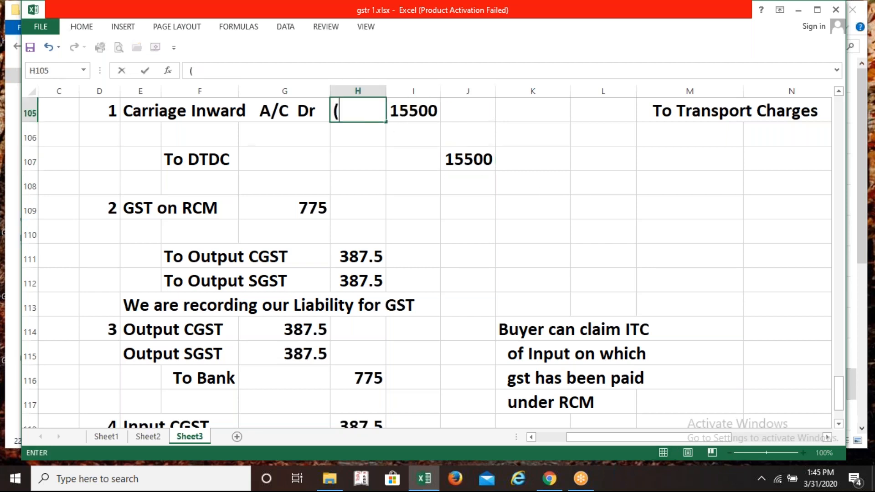
key(BackSpace)
key(BackSpace)
text(l)
key(BackSpace)
text(/l))
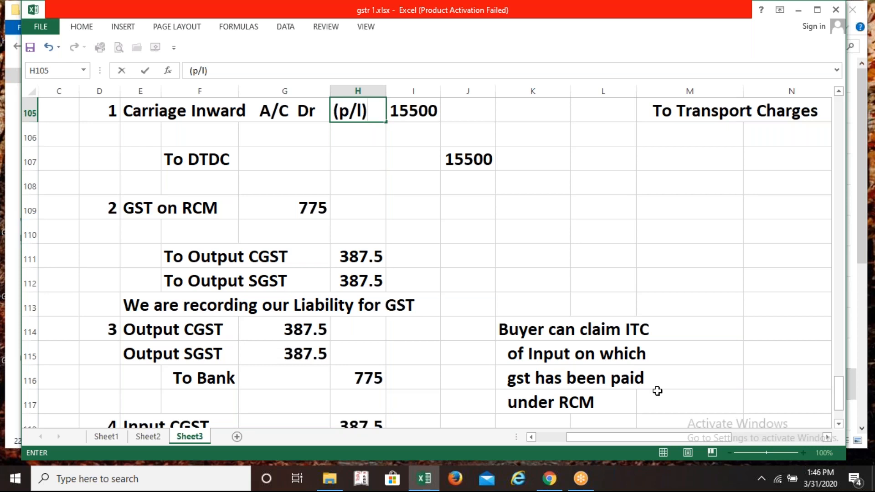
click(866, 434)
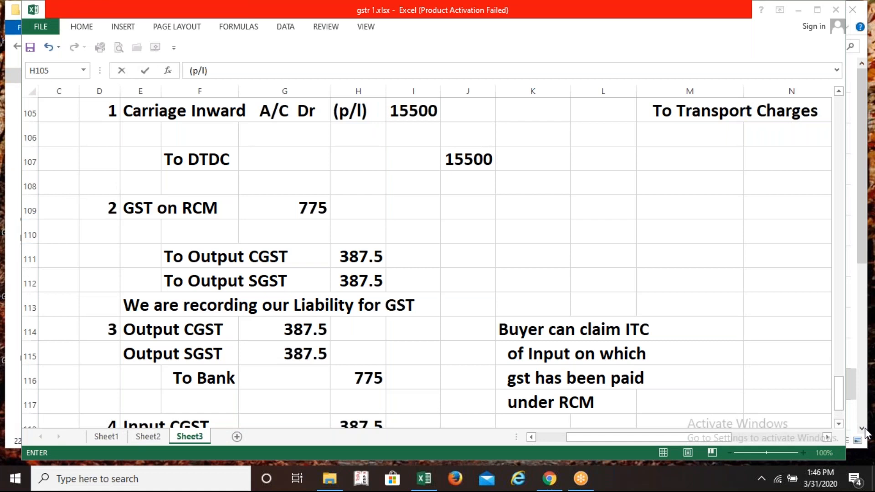
Add the (BLS) tag in K107 beside the 15500 To DTDC credit
click(531, 172)
click(532, 171)
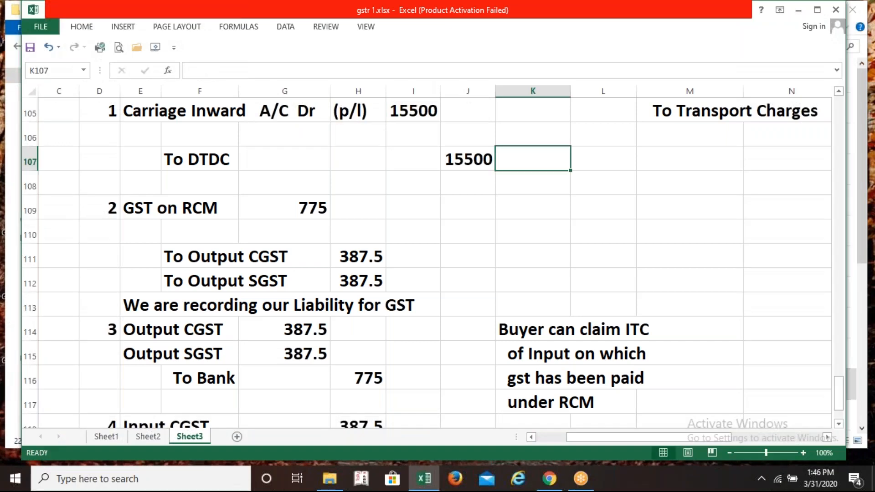
text((B)
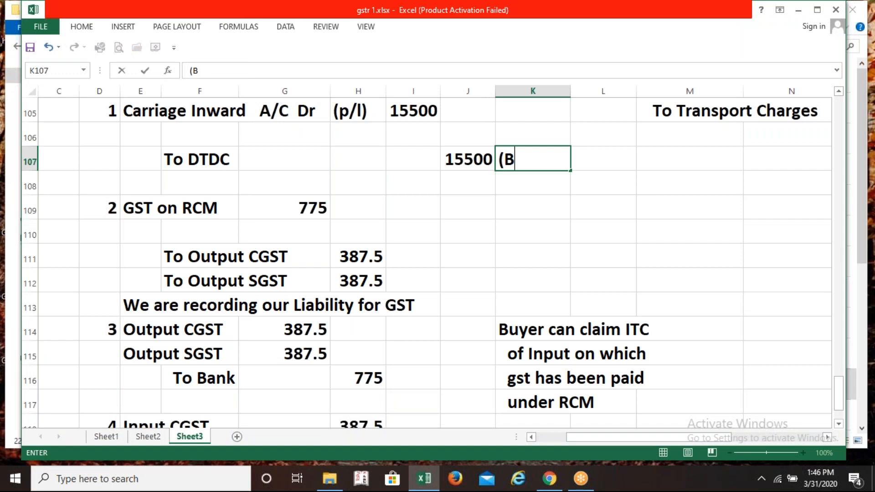
text(LS))
key(Return)
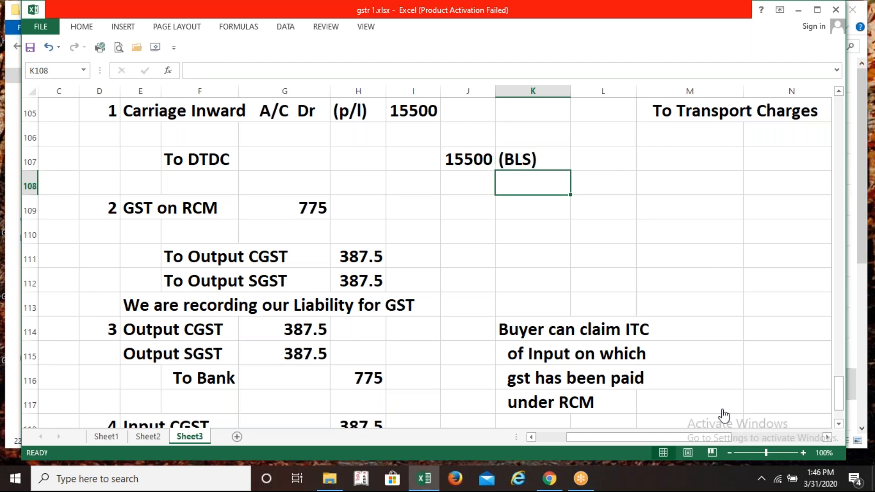
click(873, 432)
click(127, 209)
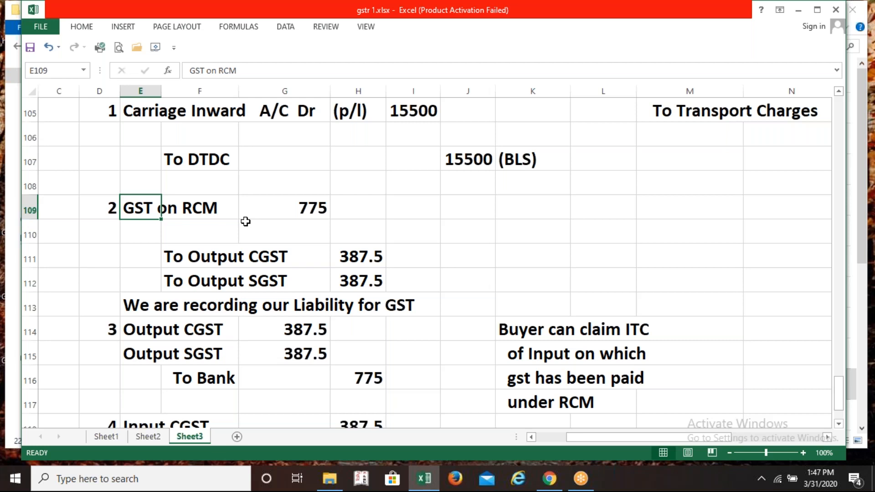
key(Down)
key(Down)
key(Down)
key(Down)
key(Down)
key(Down)
key(Down)
key(Down)
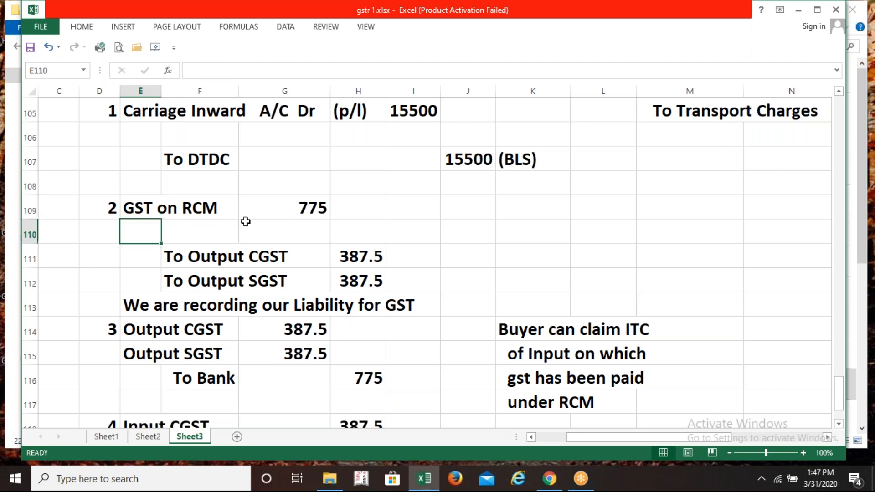
key(Down)
key(Down)
key(Down)
key(Down)
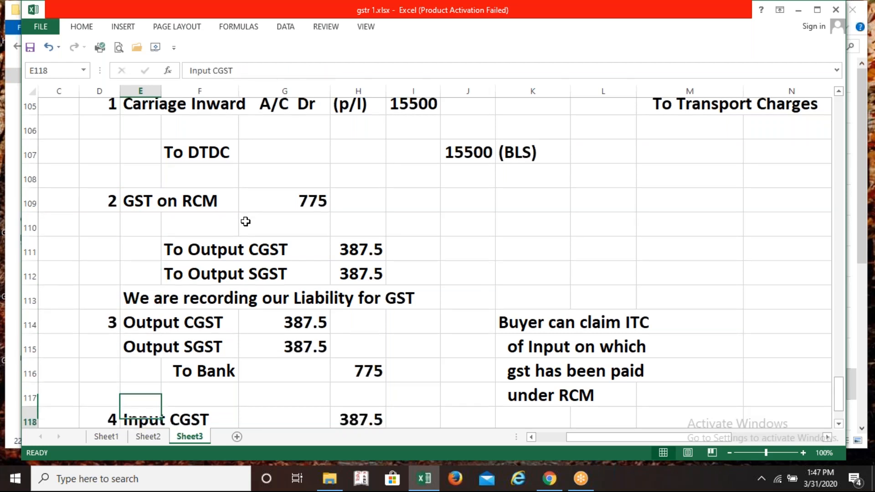
key(Right)
key(Up)
key(Left)
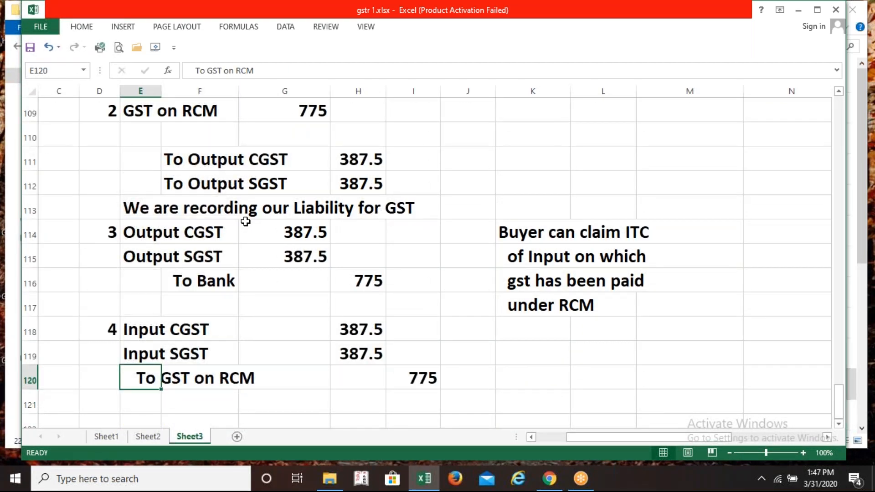
click(296, 114)
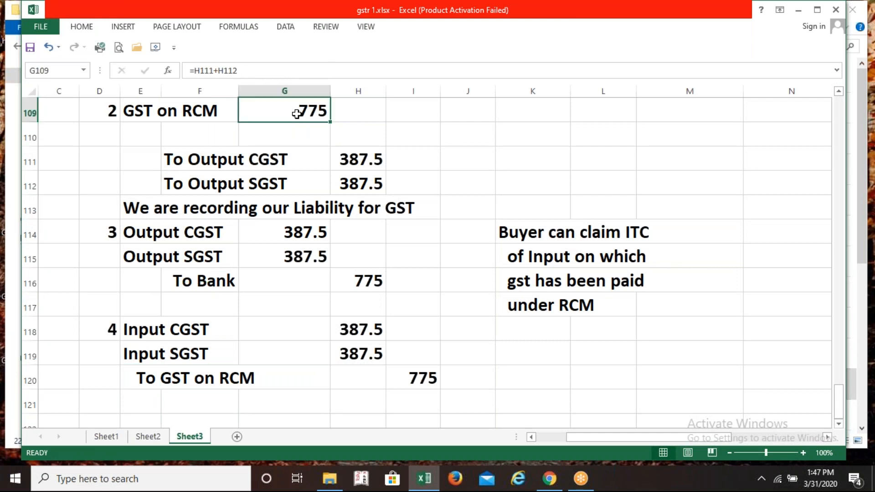
click(414, 370)
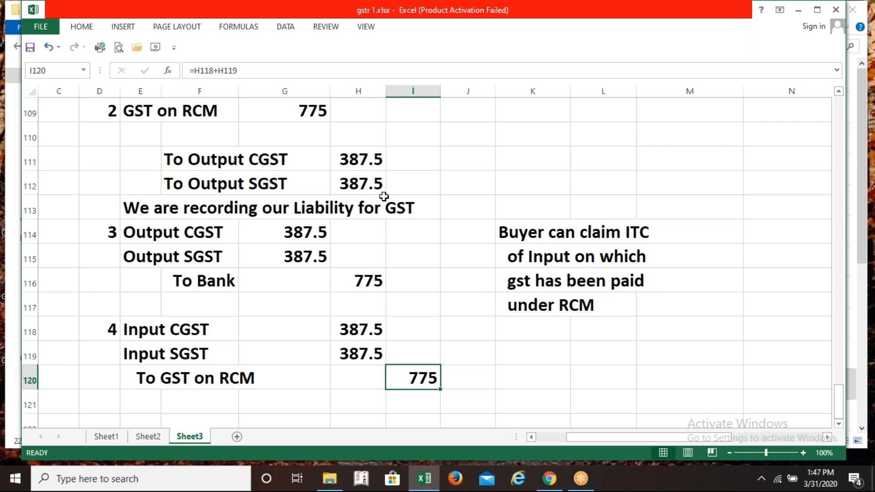
click(363, 160)
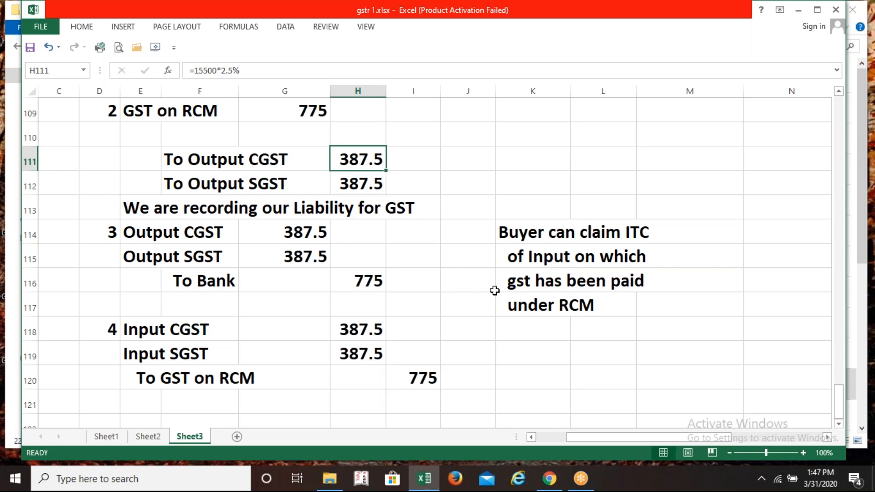
click(364, 187)
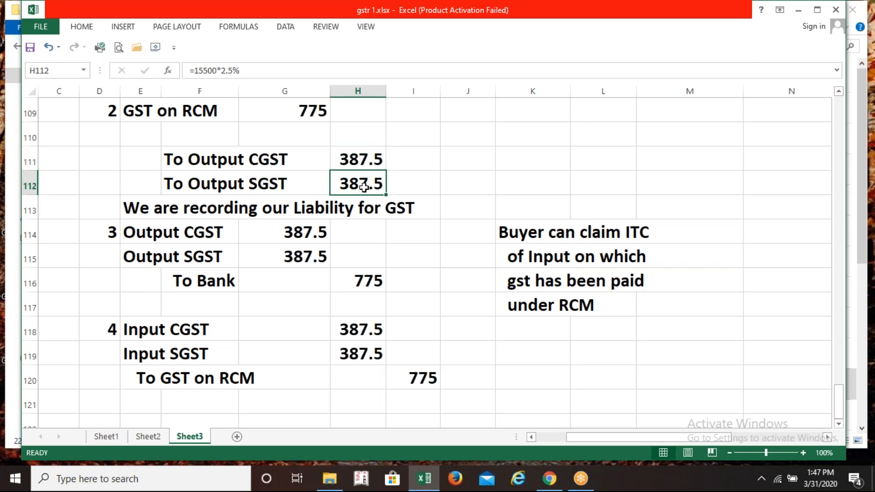
click(305, 232)
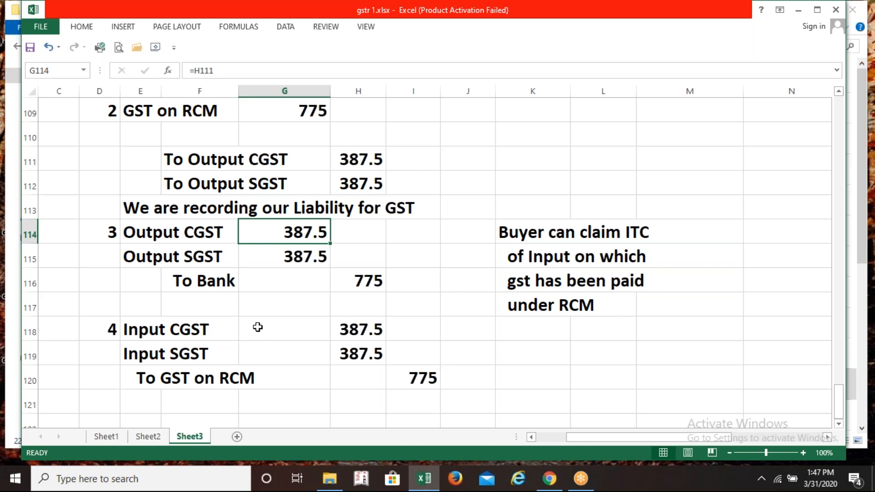
click(367, 330)
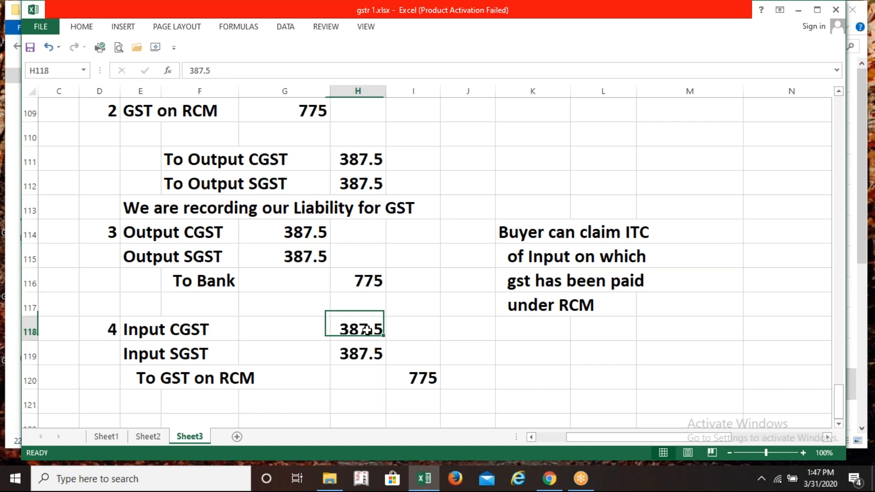
click(364, 356)
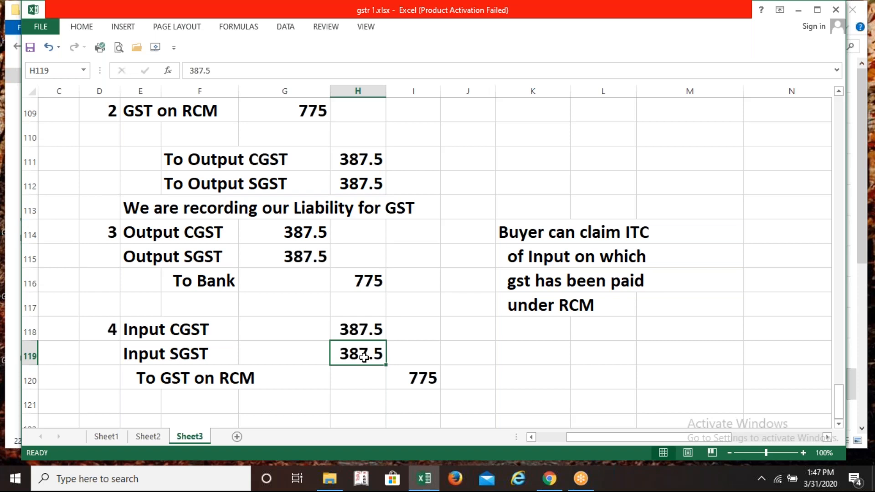
click(260, 332)
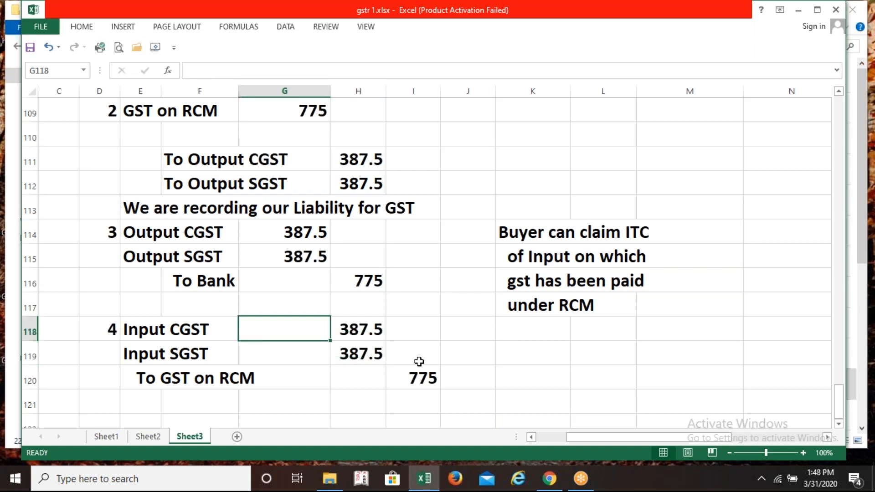
Type the note (BLS -Duties & Taxes) in I118 beside Input CGST
click(414, 333)
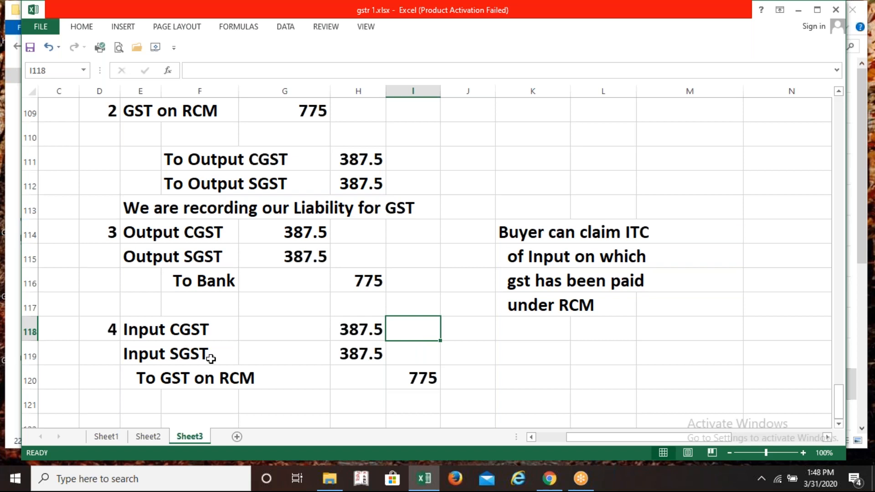
text(()
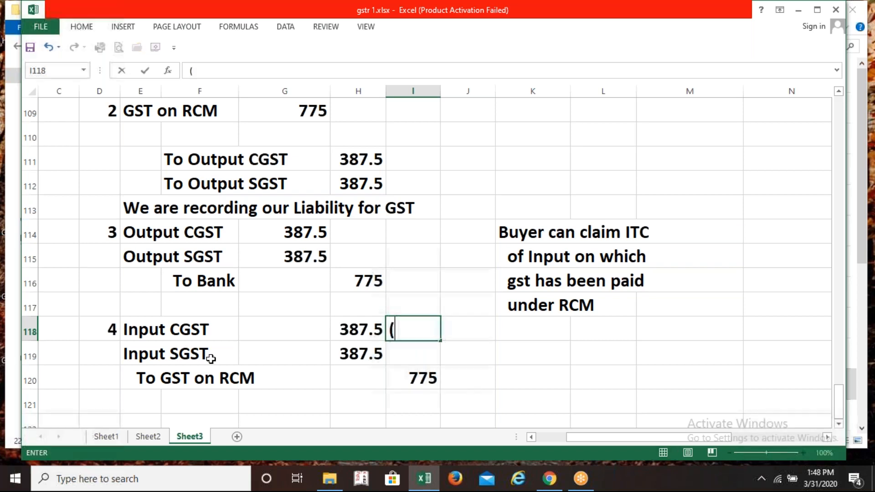
text(BLS -)
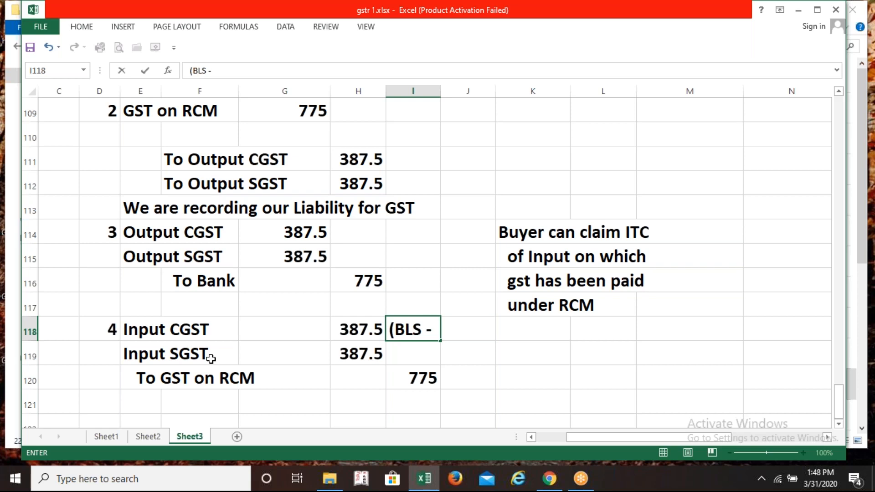
text(Duties &)
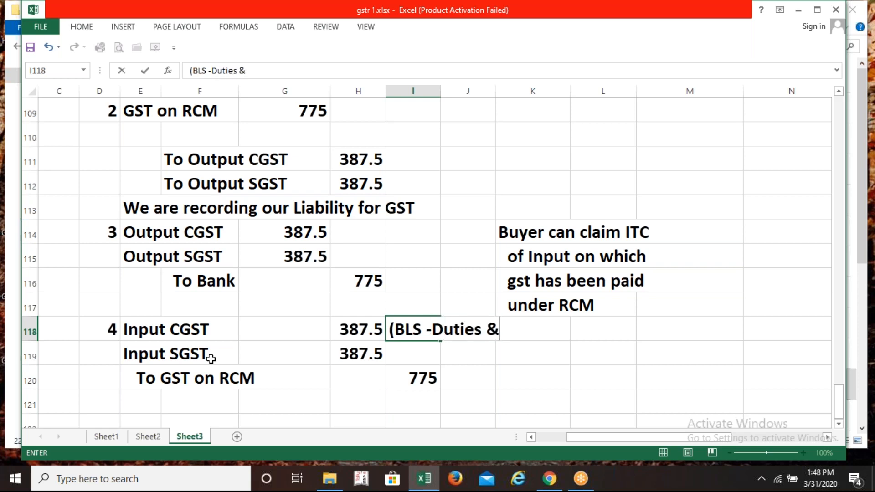
text( TAxes)
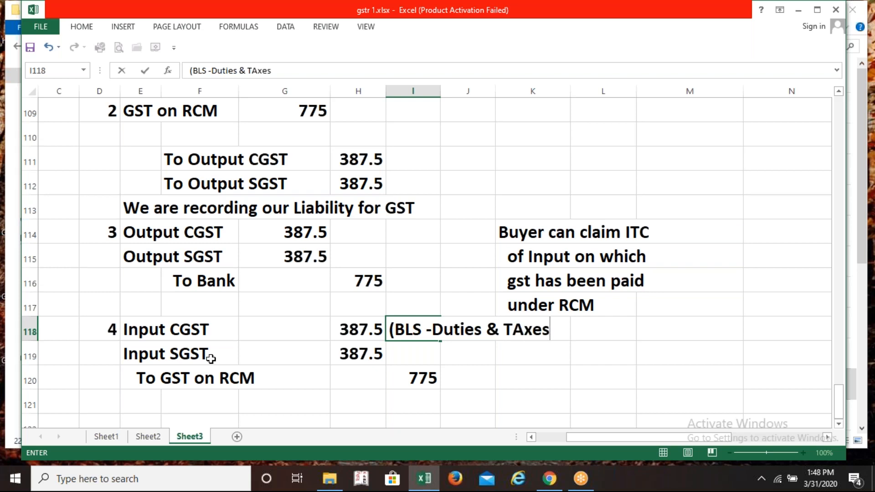
key(BackSpace)
key(BackSpace)
key(BackSpace)
key(BackSpace)
text(a)
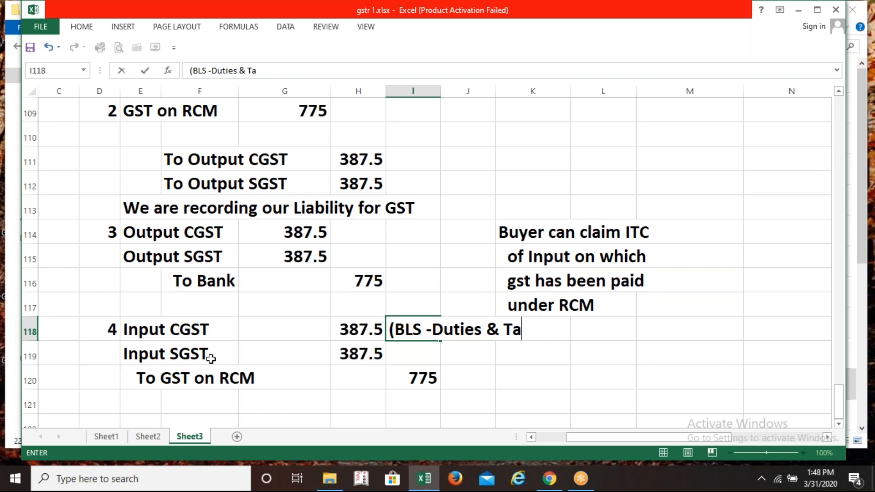
text(xes))
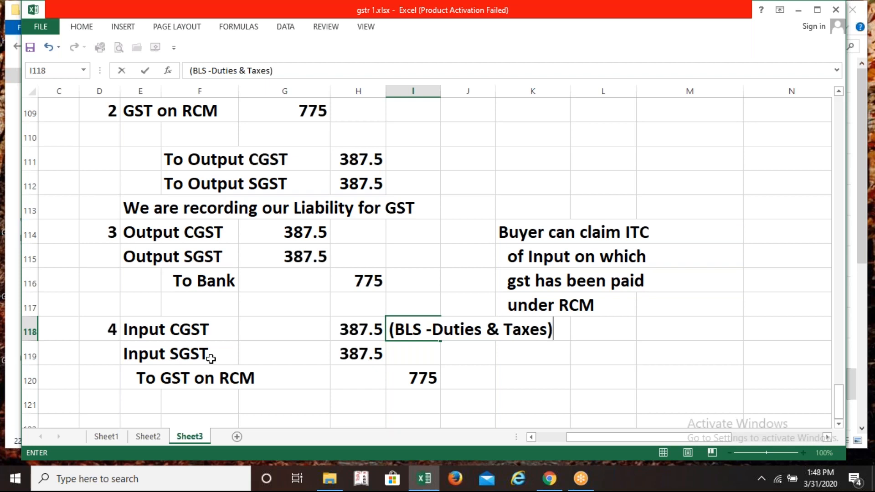
key(Return)
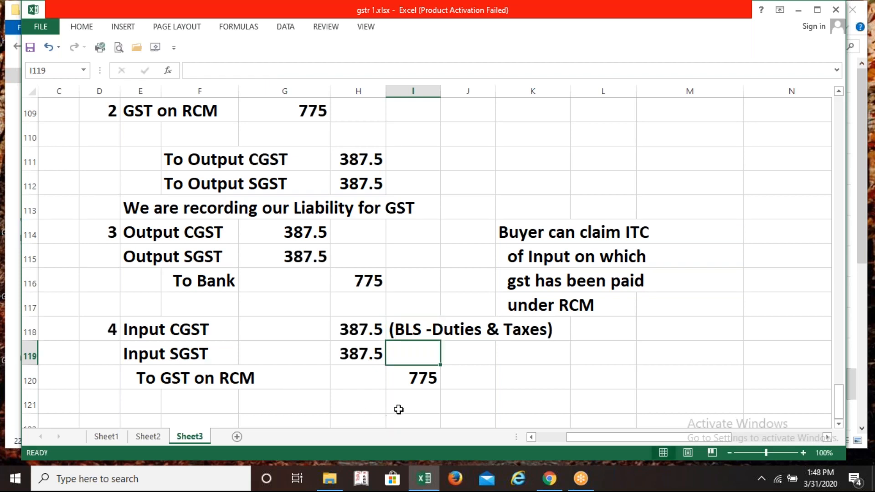
Copy the (BLS -Duties & Taxes) note into I119 beside Input SGST
click(416, 332)
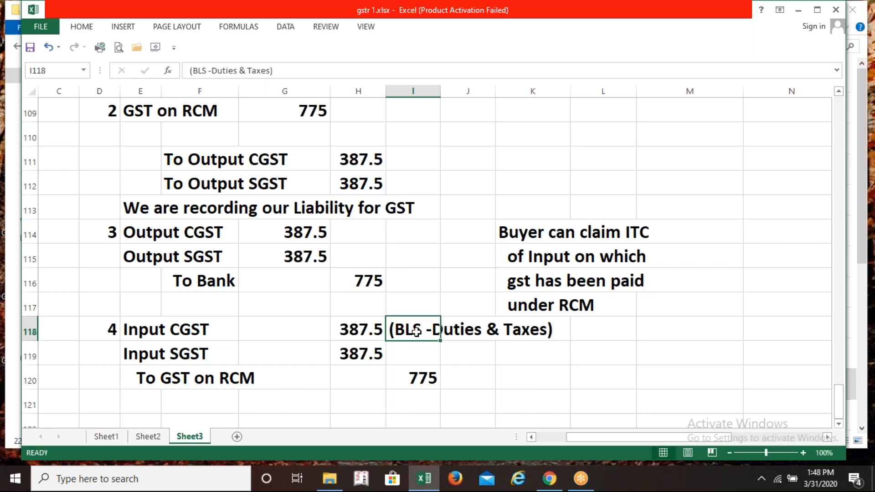
key(ctrl+c)
click(416, 354)
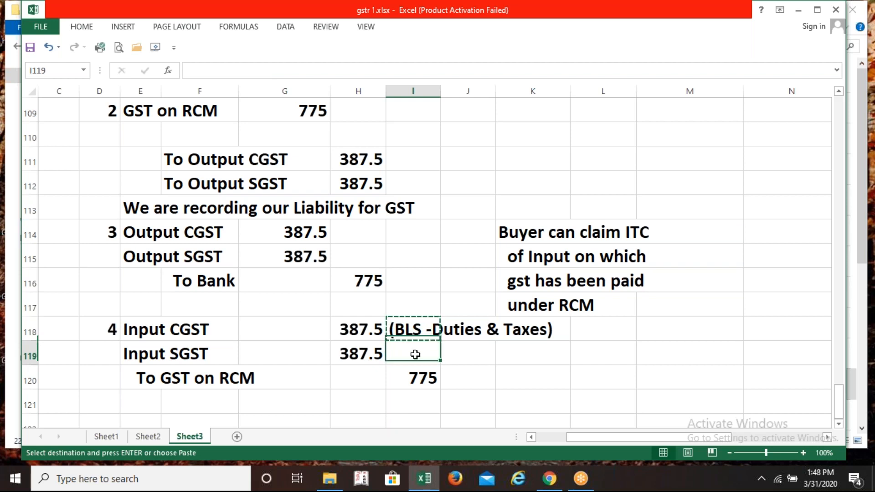
key(ctrl+v)
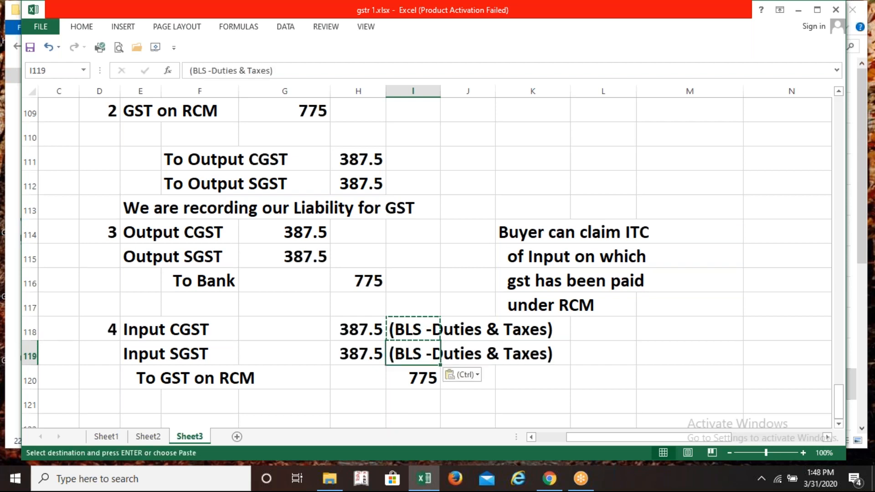
key(Escape)
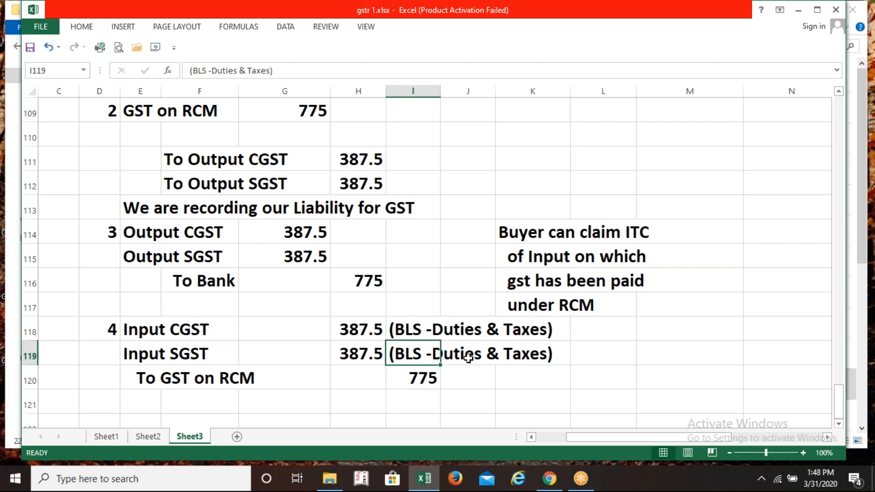
click(544, 399)
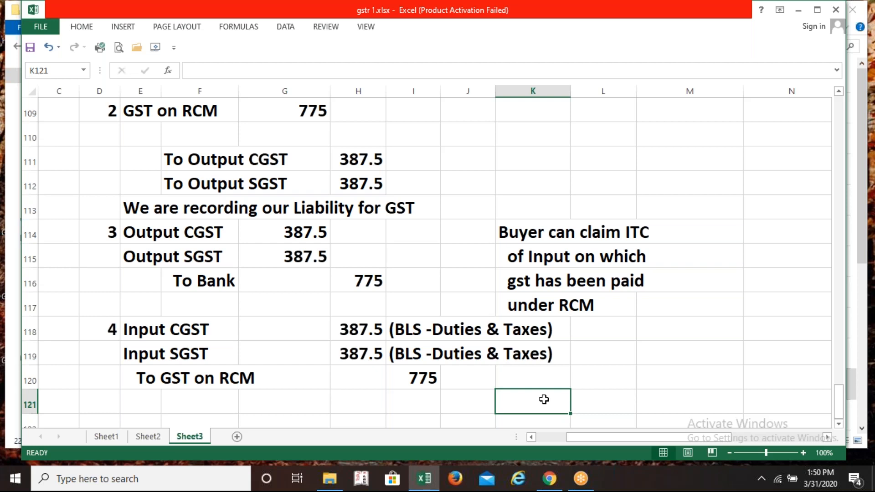
Number entry 5 and give it the debit line DTDC A/C Dr
key(Down)
key(Down)
key(Down)
key(Left)
key(Left)
key(Left)
key(Left)
key(Left)
key(Left)
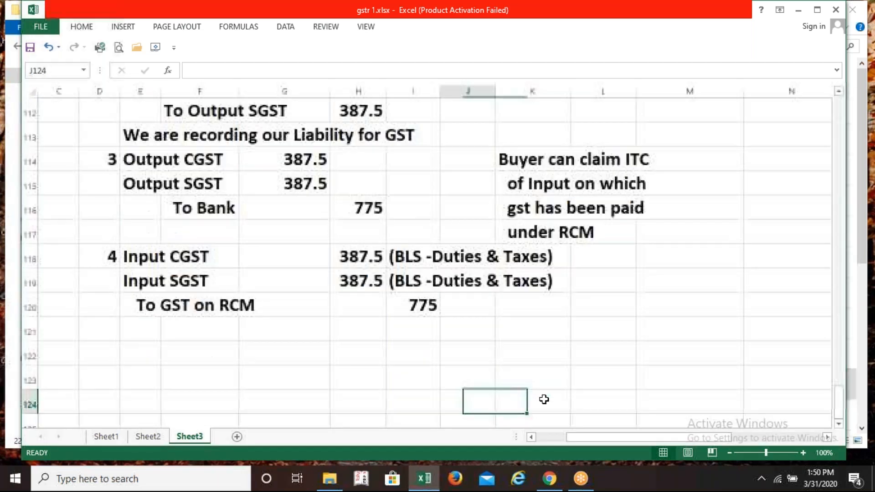
key(Up)
key(Left)
key(Left)
key(Up)
key(Right)
text(5)
key(Right)
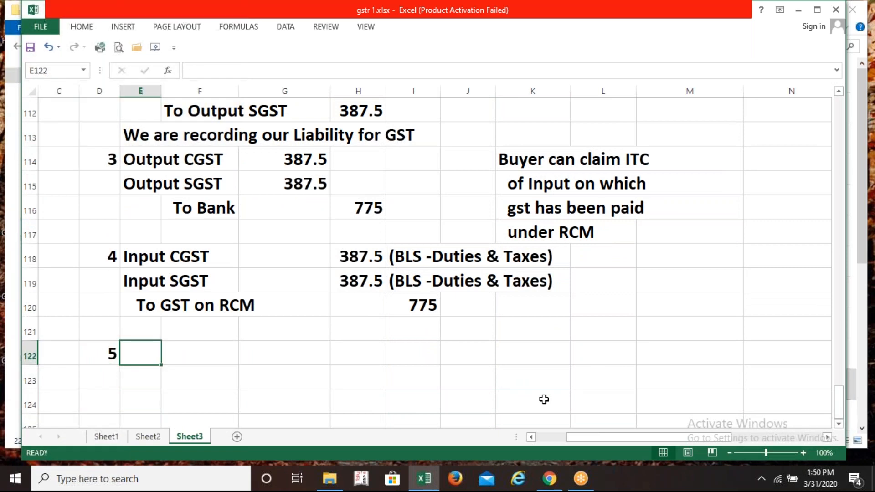
text(DTDV)
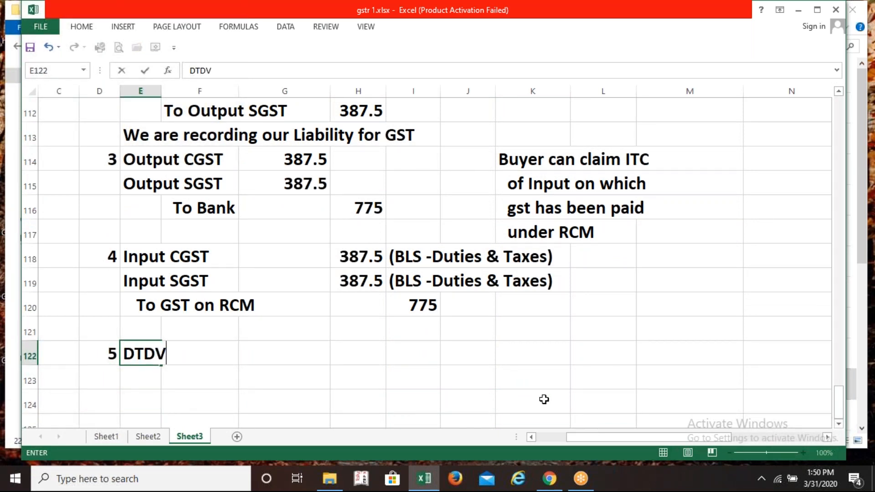
key(BackSpace)
text(C)
text(A/C  )
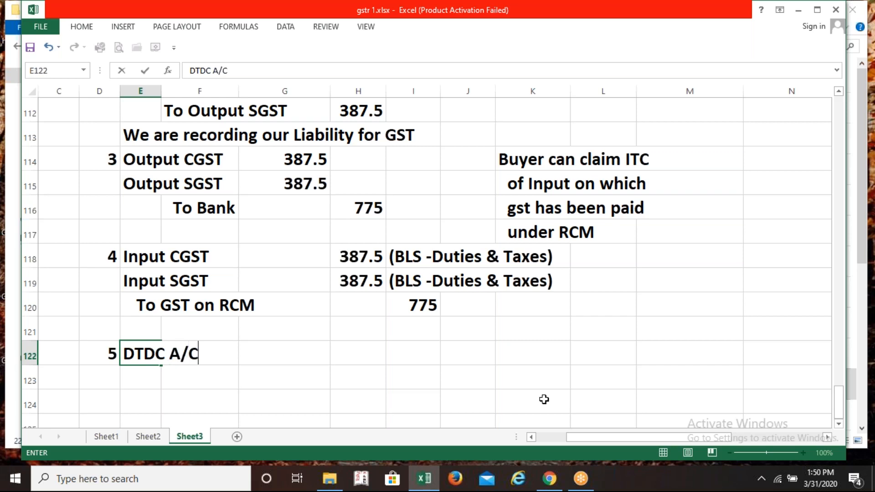
text(Dr)
key(Return)
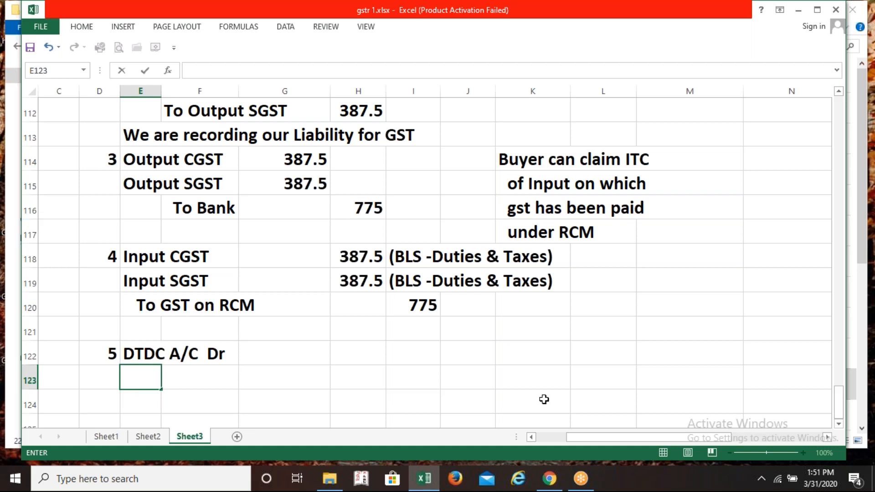
Add Bank as the credit line, with 15500 as both debit and credit amounts
text(BAnk)
key(BackSpace)
key(BackSpace)
key(BackSpace)
text(ank)
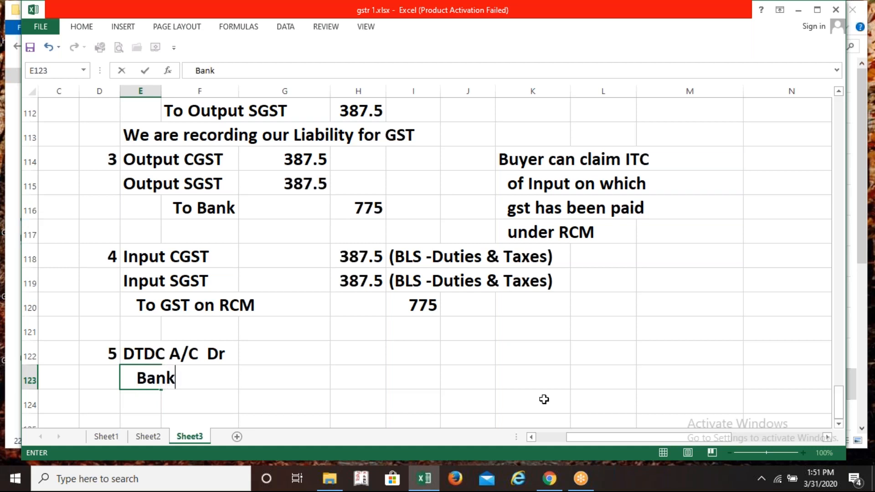
key(Right)
key(Right)
key(Right)
key(Up)
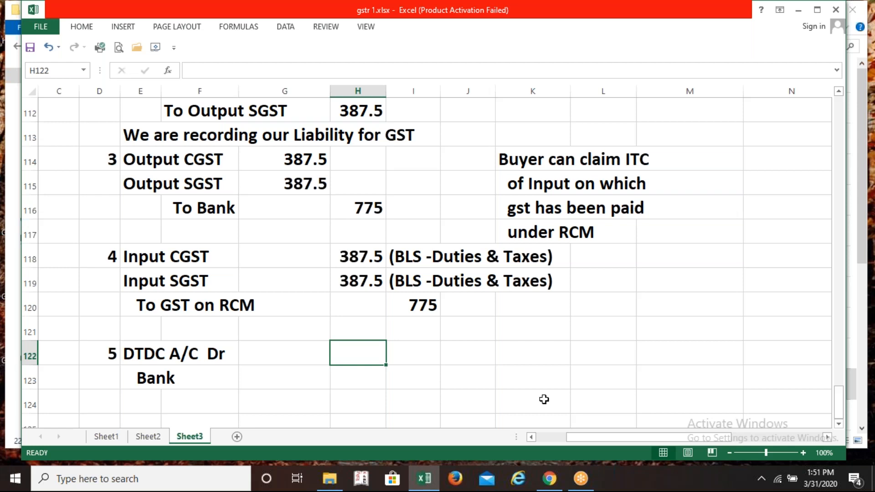
text(155)
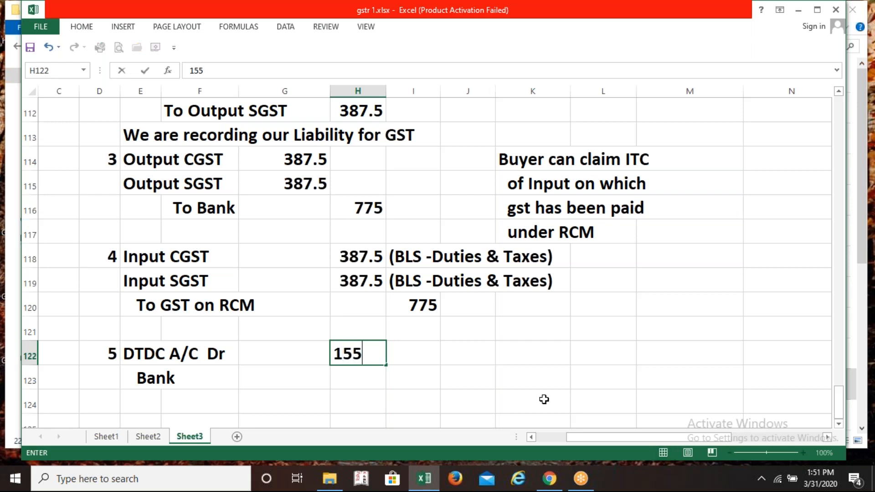
text(00)
key(Return)
key(Right)
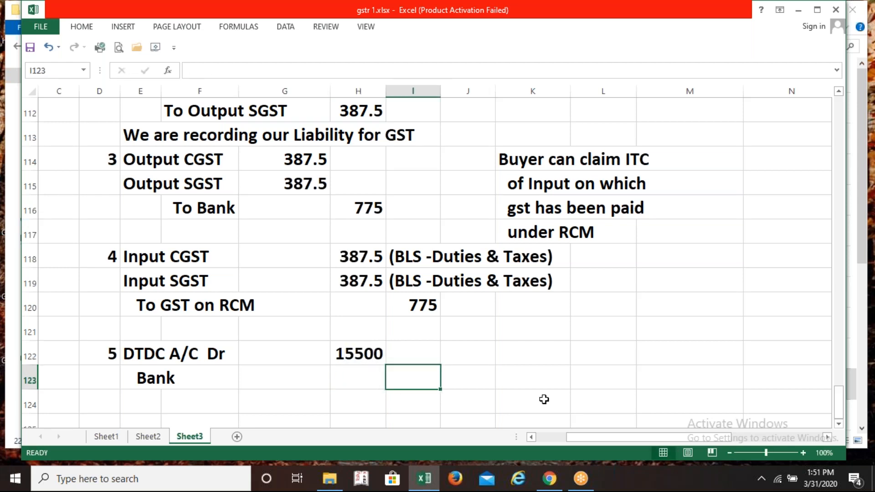
text(15500)
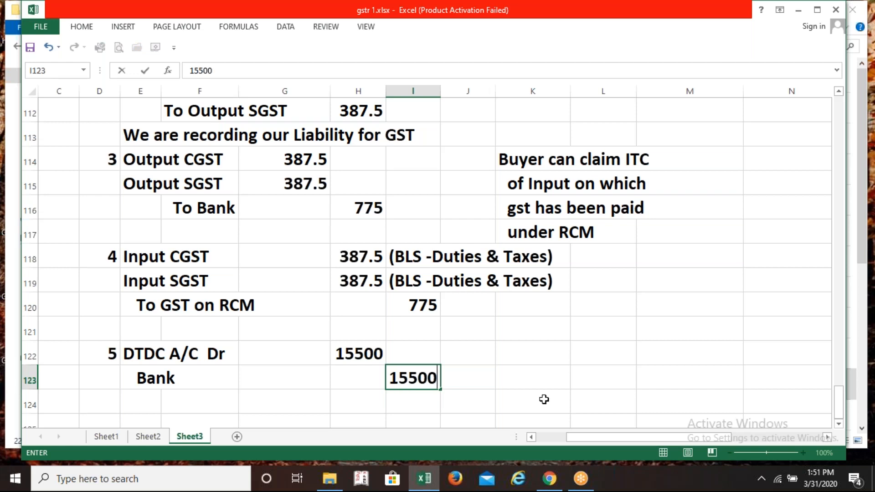
key(Return)
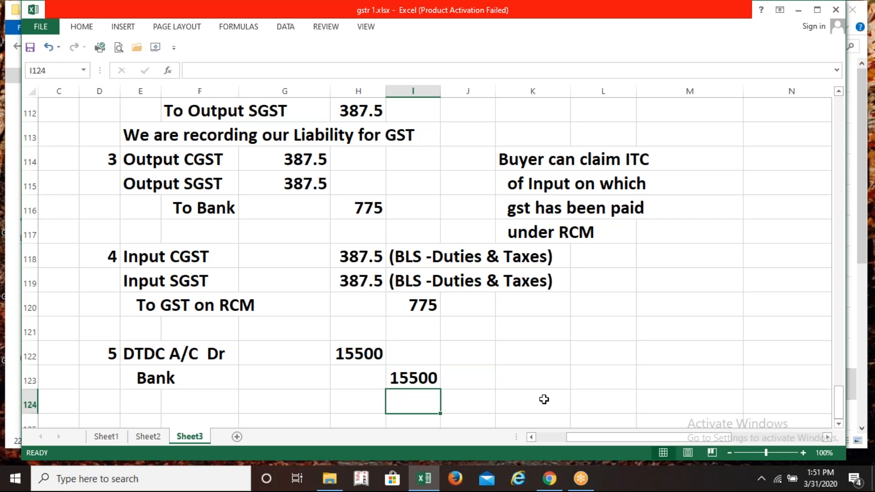
key(Right)
key(Right)
key(Right)
key(Right)
key(Right)
key(Right)
key(Right)
key(Right)
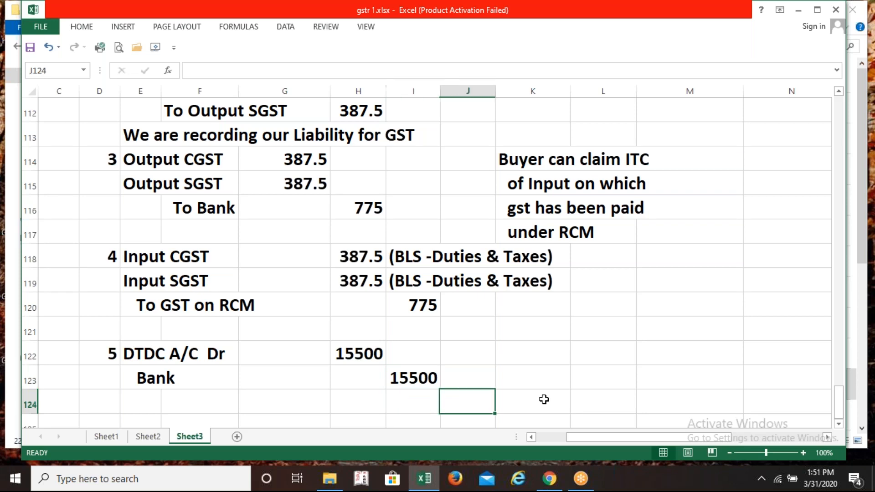
key(Up)
key(Up)
key(Up)
key(Up)
key(Up)
key(Up)
key(Up)
key(Up)
key(Up)
key(Up)
key(Up)
key(Up)
key(Up)
key(Up)
key(Up)
key(Up)
key(Up)
key(Up)
key(Up)
key(Up)
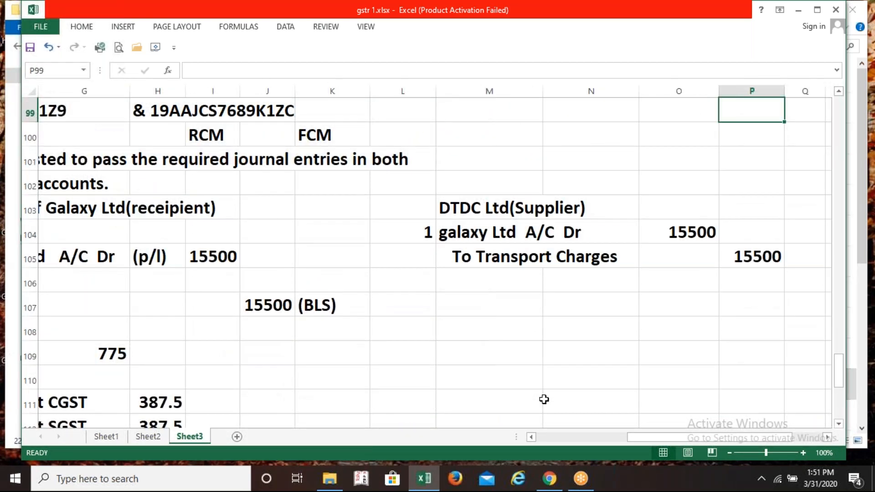
Number DTDC's entry 2 with lines Bank A/C Dr and To Galaxy
click(417, 309)
text(2)
key(Tab)
text(Ba)
text(nk A)
text(/c)
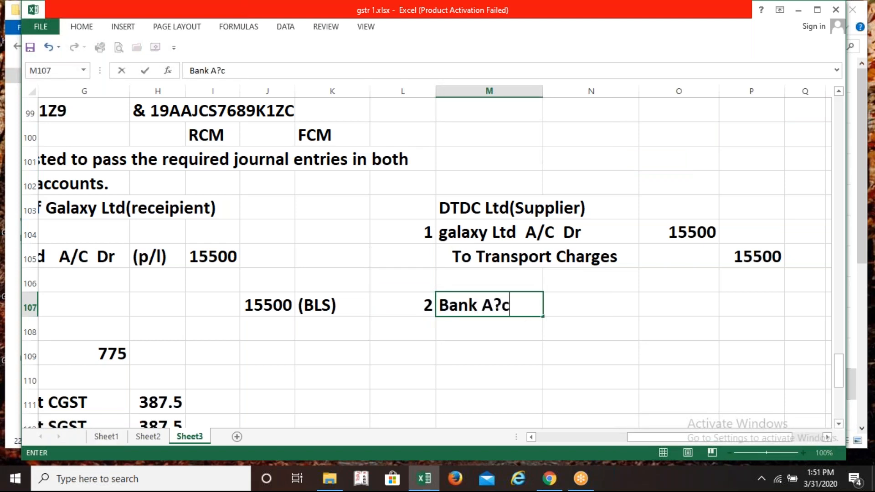
key(BackSpace)
key(BackSpace)
text(/C Dr)
key(Return)
text(To)
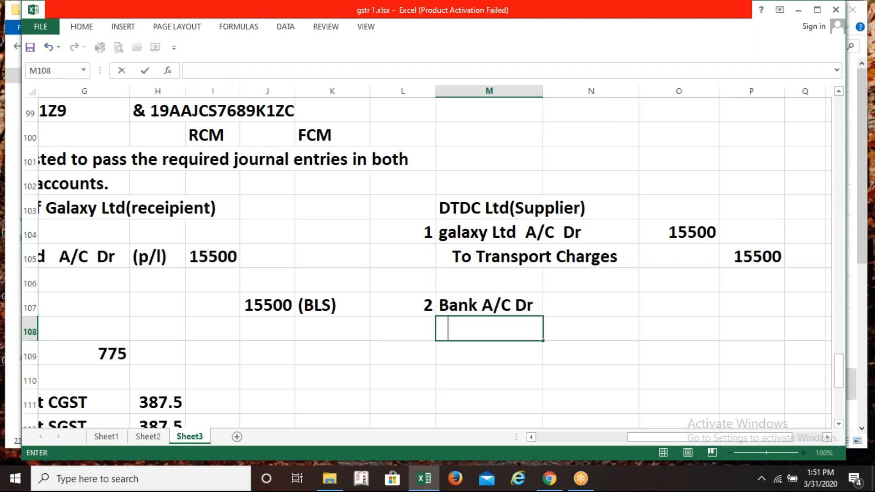
text( Galaxy)
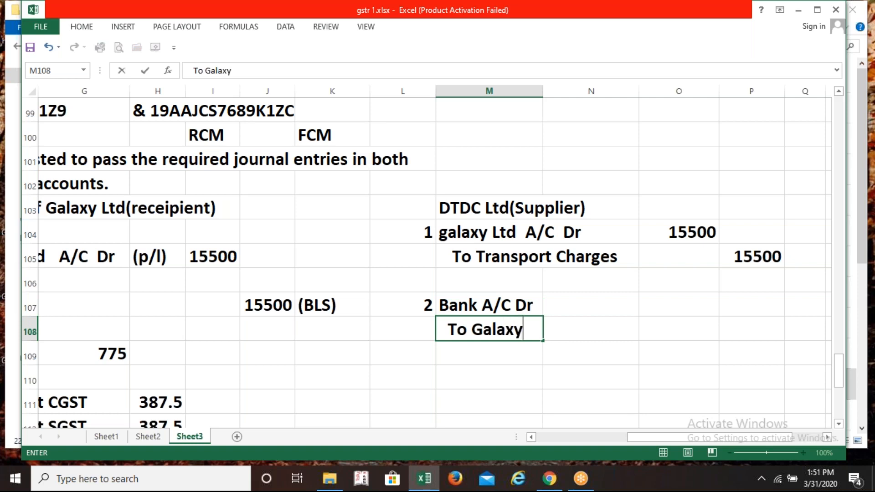
key(Right)
key(Right)
key(Right)
Enter 15500 as Bank's debit and as Galaxy's credit
key(Left)
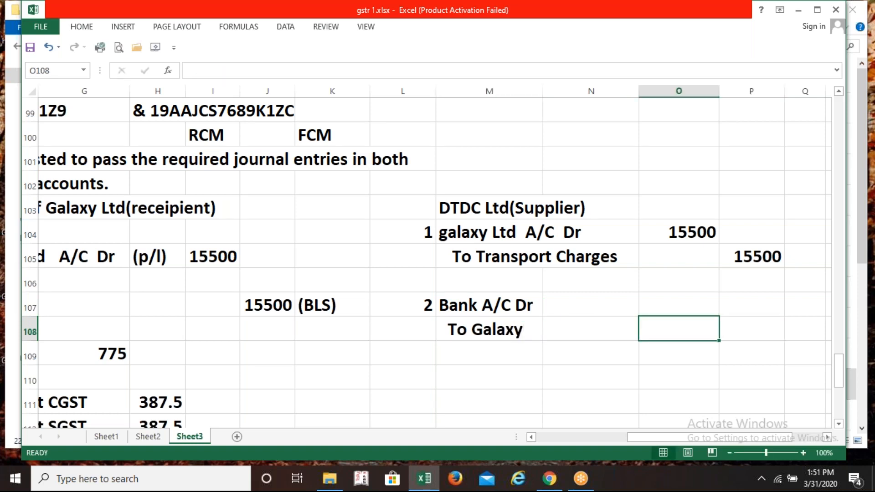
key(Up)
text(15)
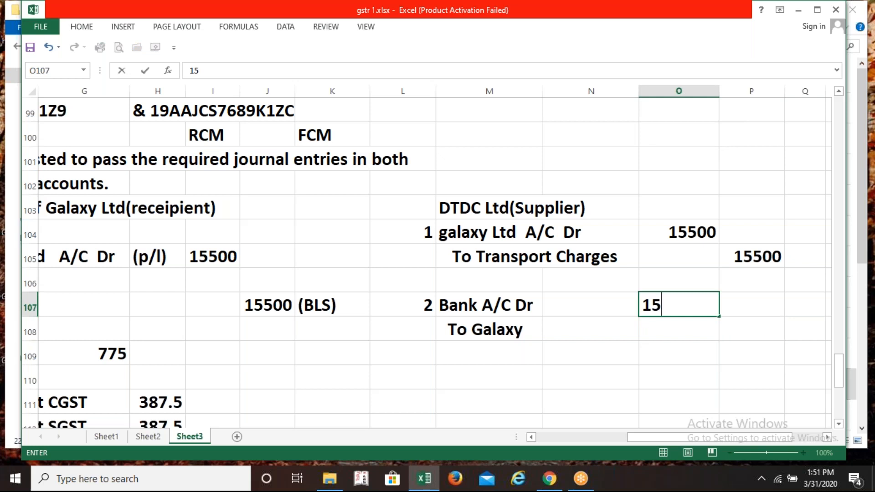
text(500)
key(Return)
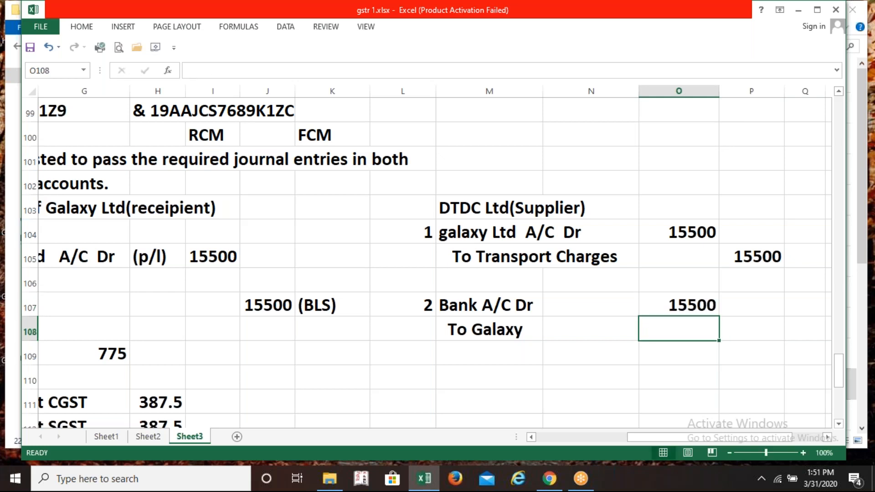
key(Right)
text(15500)
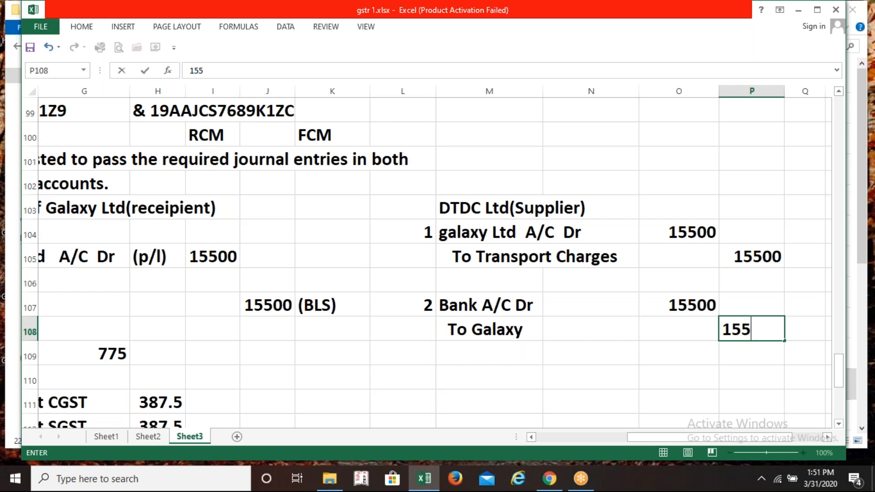
key(Return)
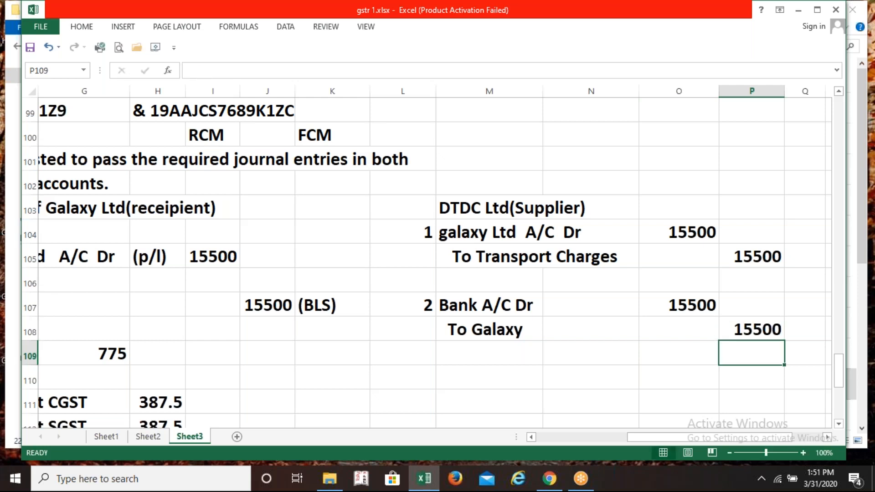
key(Left)
key(Left)
key(Left)
key(Left)
key(Left)
key(Left)
key(Left)
key(Left)
key(Left)
key(Left)
key(Left)
key(Left)
key(Left)
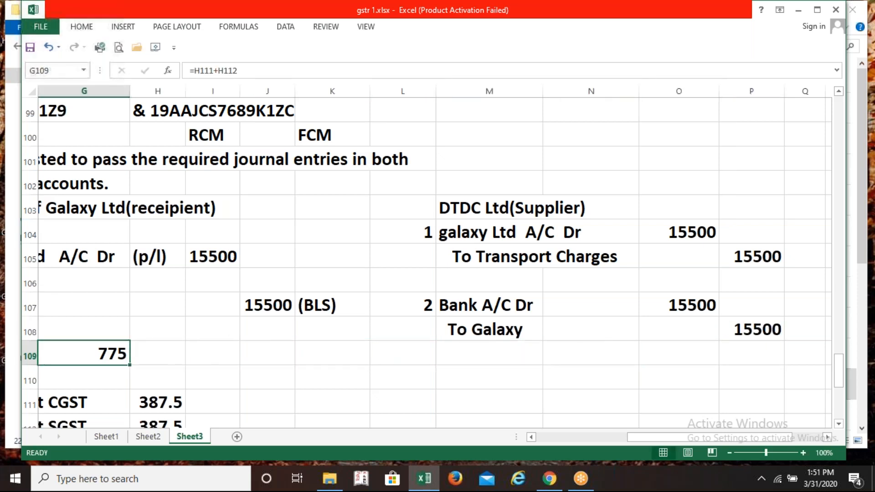
key(Down)
key(Down)
key(Down)
key(Down)
key(Down)
key(Down)
key(Down)
key(Down)
key(Down)
key(Down)
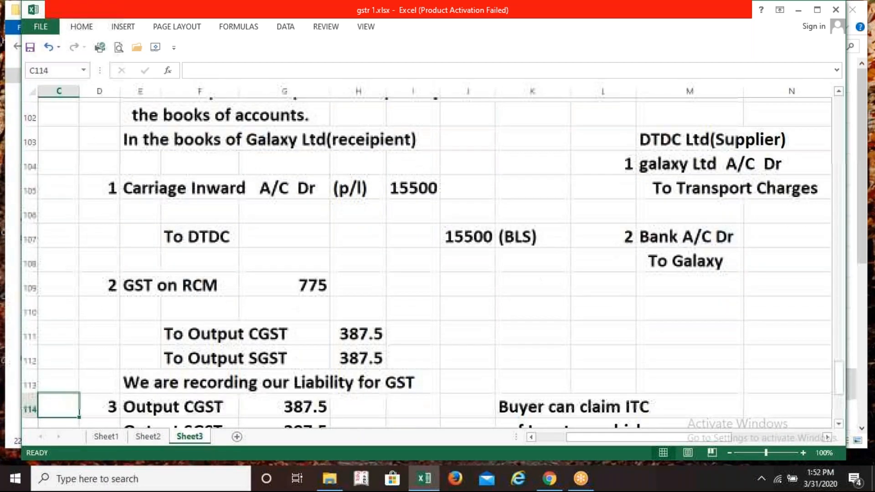
key(Down)
key(Down)
key(Down)
key(Down)
key(Down)
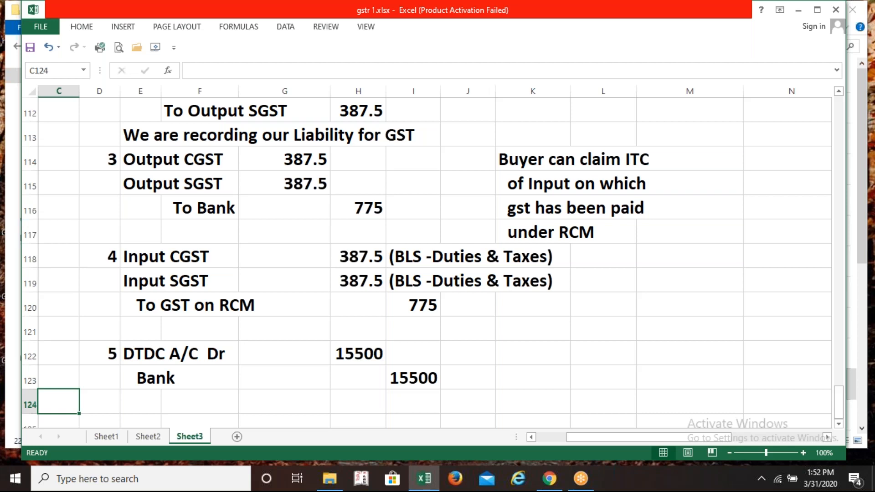
click(866, 232)
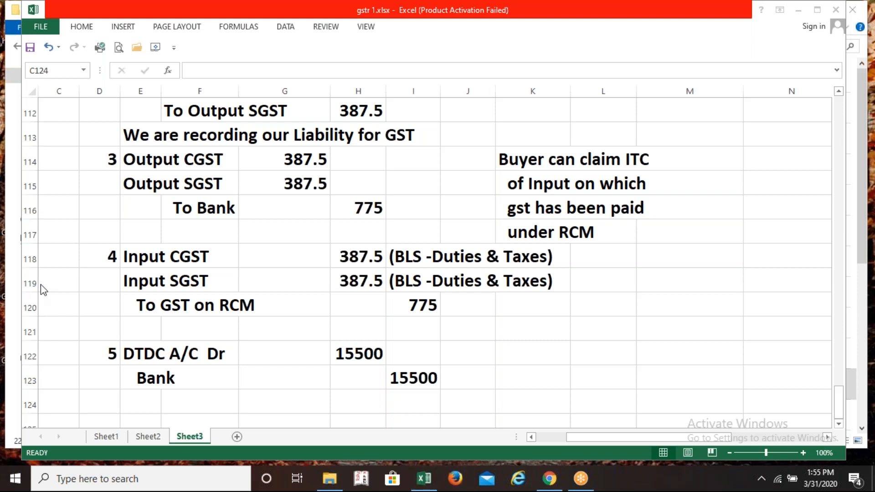
click(376, 211)
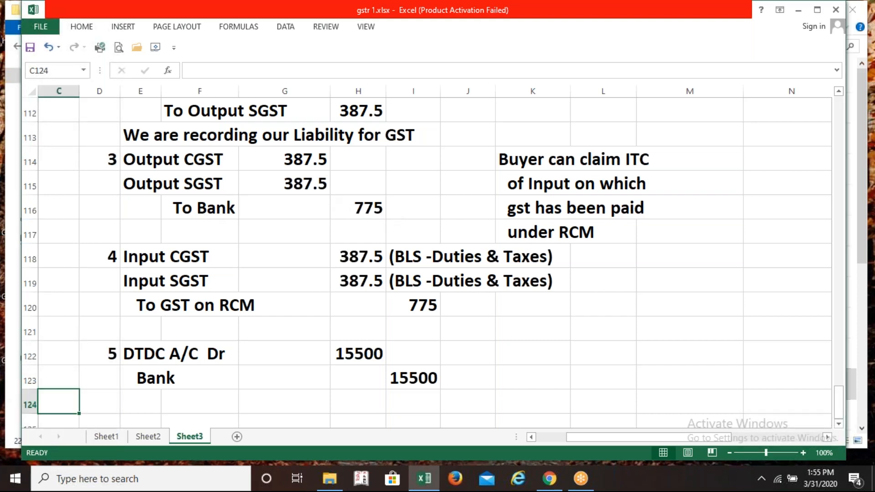
click(375, 210)
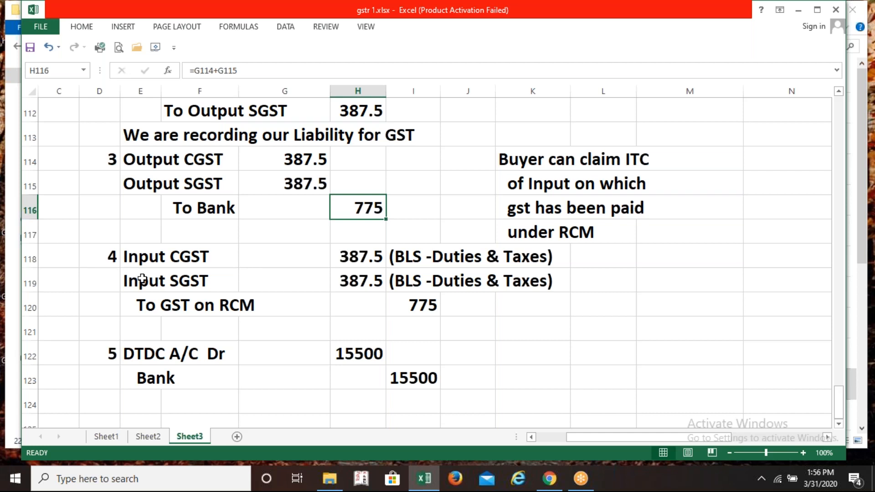
click(156, 310)
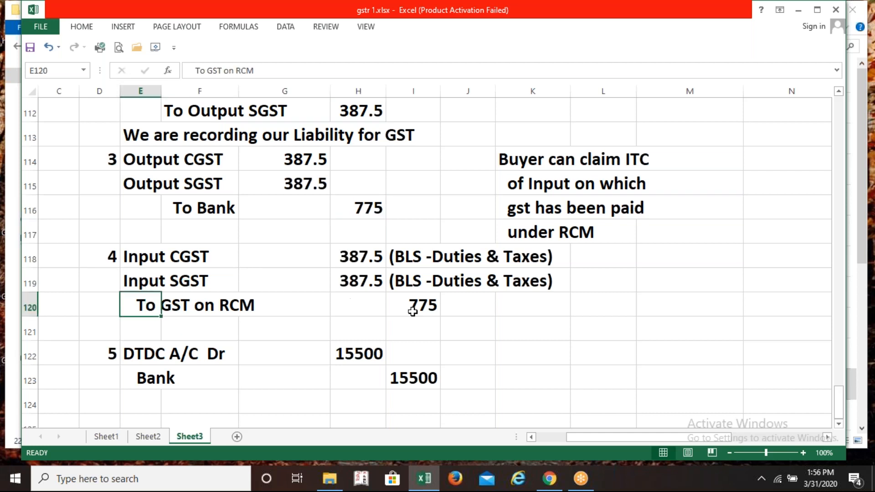
click(428, 313)
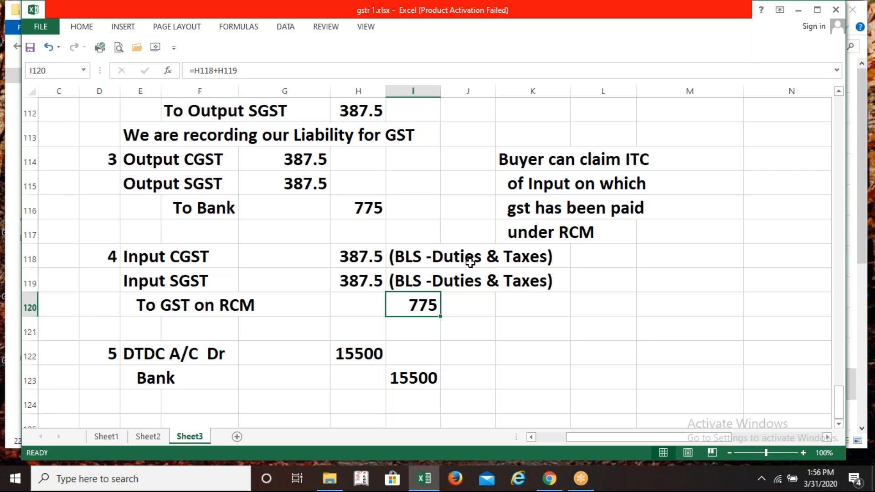
key(Up)
key(Up)
key(Up)
key(Up)
key(Up)
key(Up)
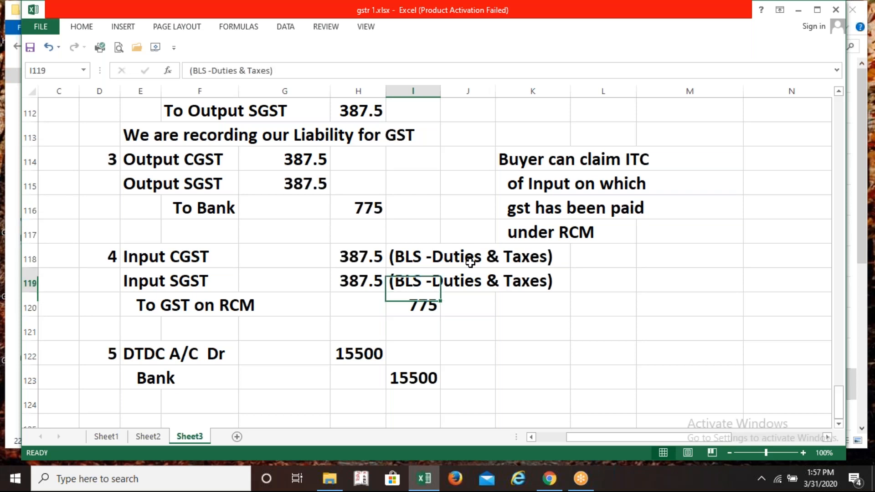
key(Up)
key(Up)
key(Up)
key(Up)
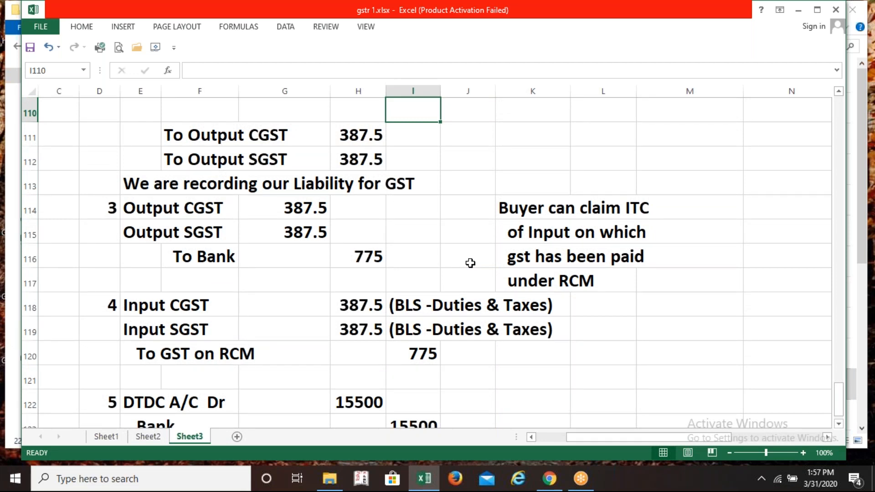
Review the Galaxy Ltd RCM entries down to the DTDC A/C Dr line
click(274, 279)
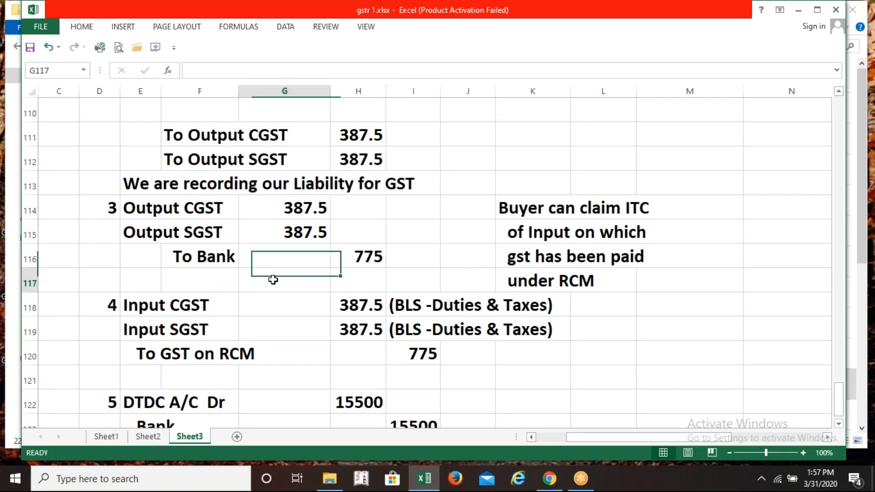
key(Up)
key(Up)
key(Up)
key(Up)
key(Up)
key(Up)
key(Up)
key(Up)
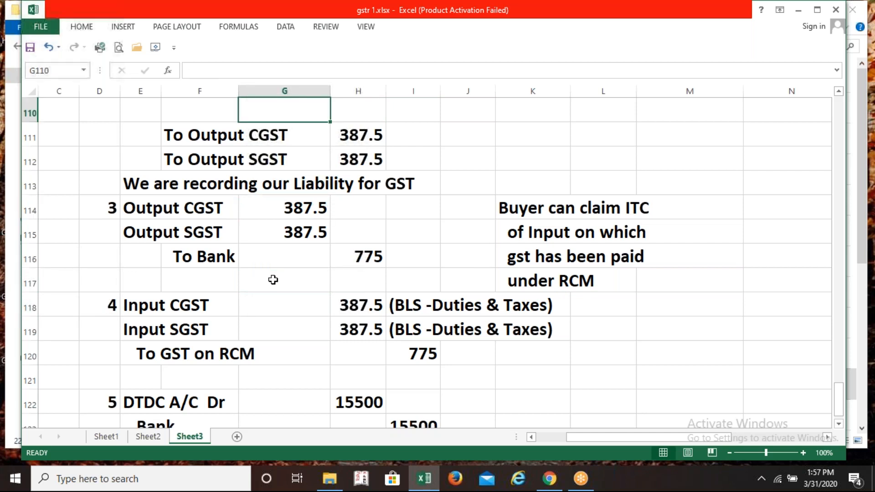
key(Up)
key(Up)
key(Up)
key(Up)
key(Up)
key(Up)
key(Down)
key(Down)
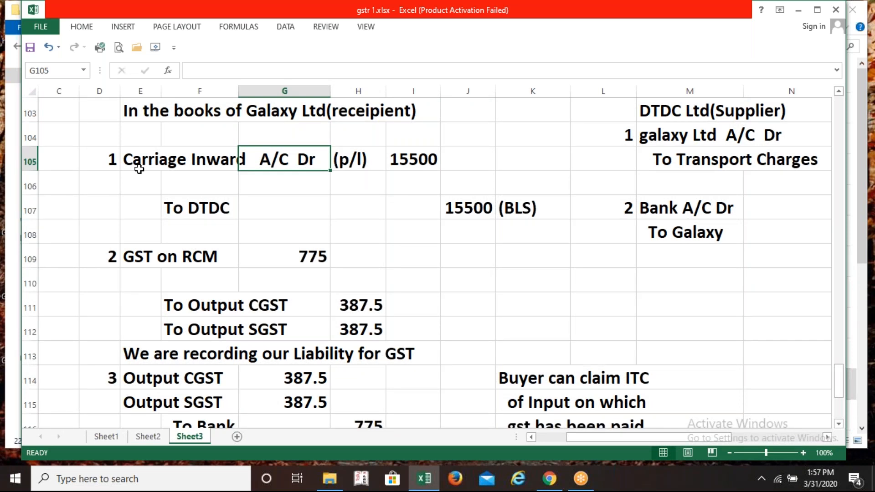
click(140, 304)
key(Down)
key(Down)
key(Down)
key(Down)
key(Down)
key(Down)
key(Down)
key(Down)
key(Down)
key(Down)
key(Down)
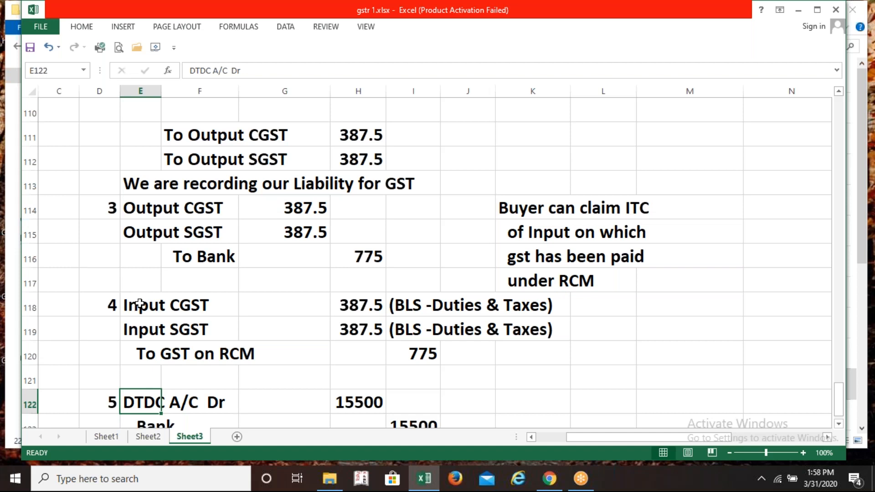
Minimize all windows with Win+D and refresh the desktop
key(super+d)
right_click(586, 163)
click(607, 199)
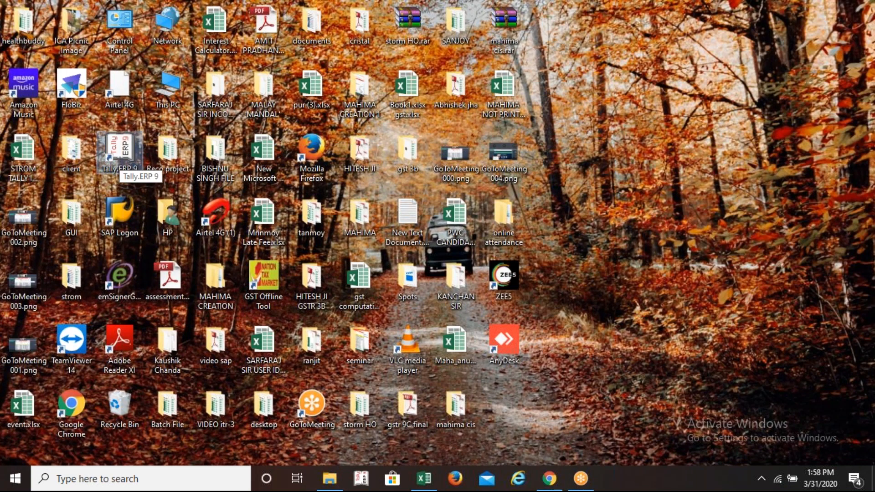
Launch Tally.ERP 9 from its desktop shortcut
double_click(120, 153)
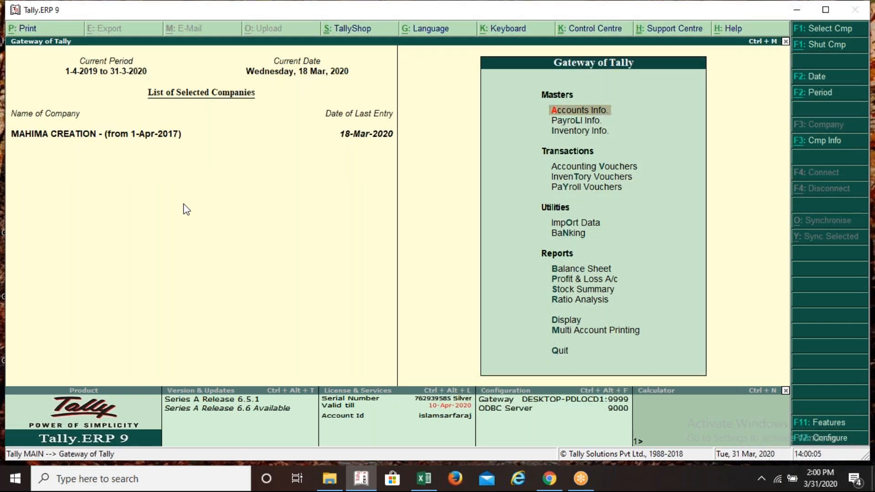
Create the company Galaxy Ltd(Tts12.30) with state West Bengal and accept it
key(alt+F3)
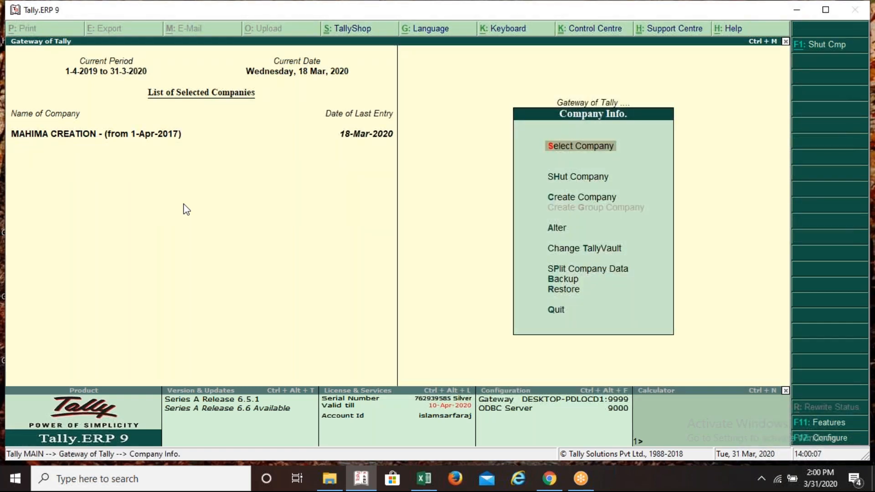
key(Return)
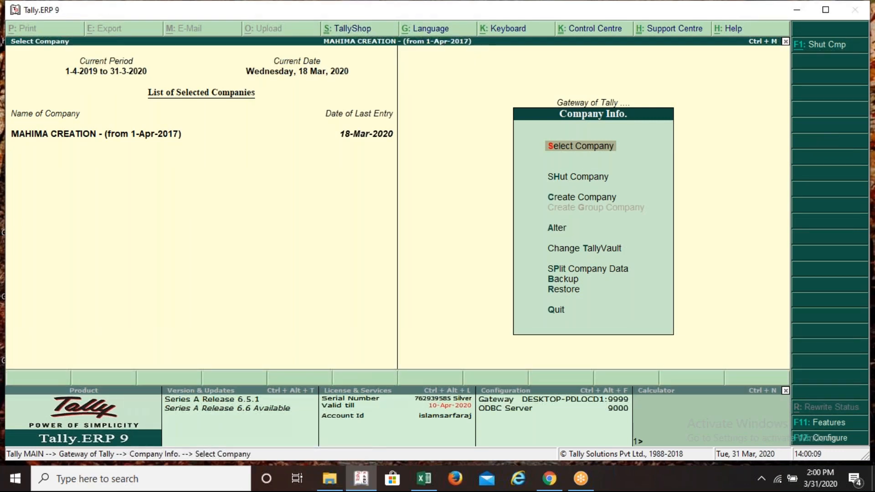
key(Escape)
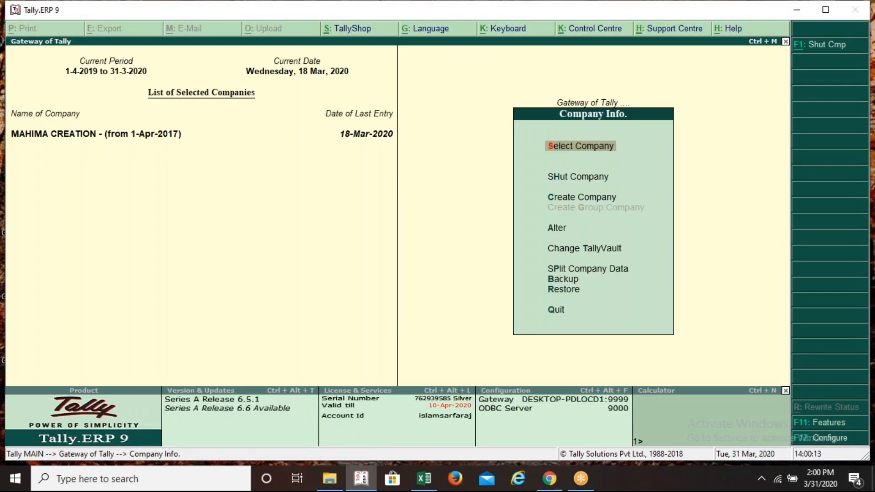
key(Down)
key(Down)
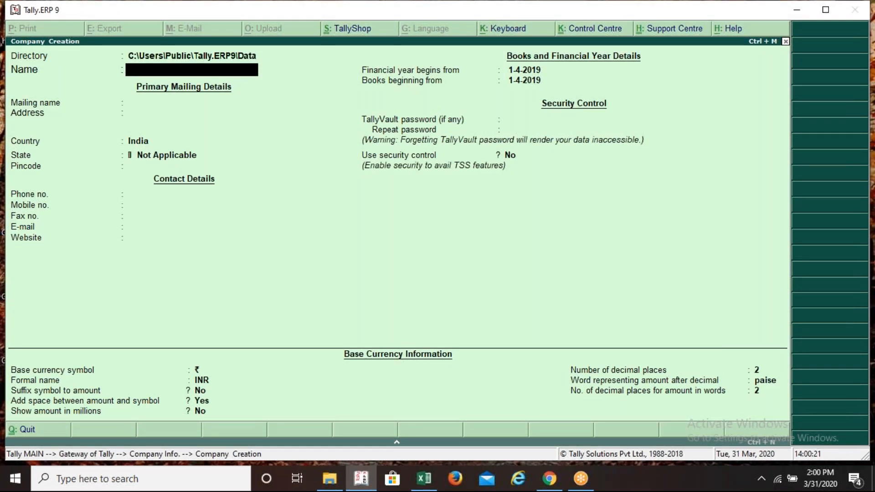
text(Galaxy Ltd(Tts12.30))
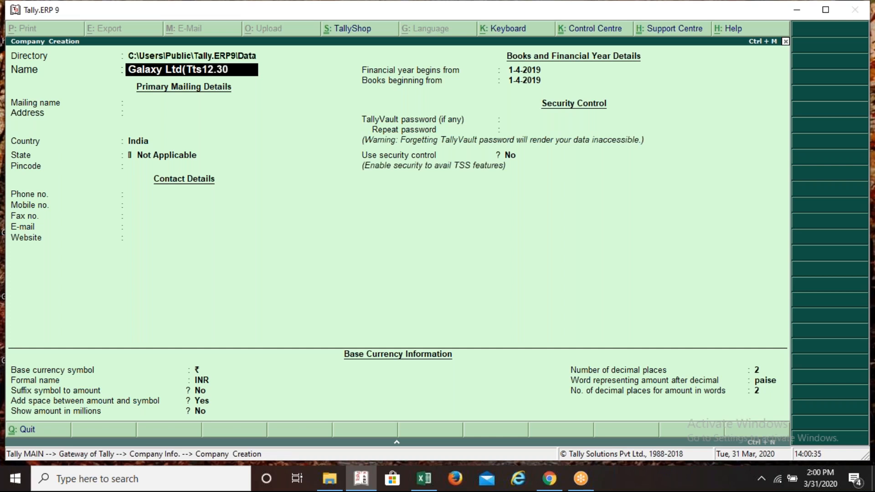
key(Return)
key(Return)
key(Return)
key(Return)
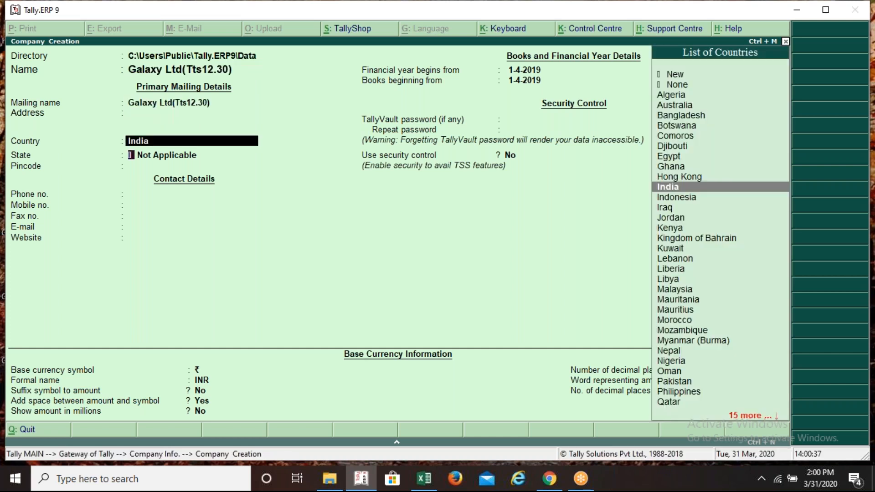
text(W)
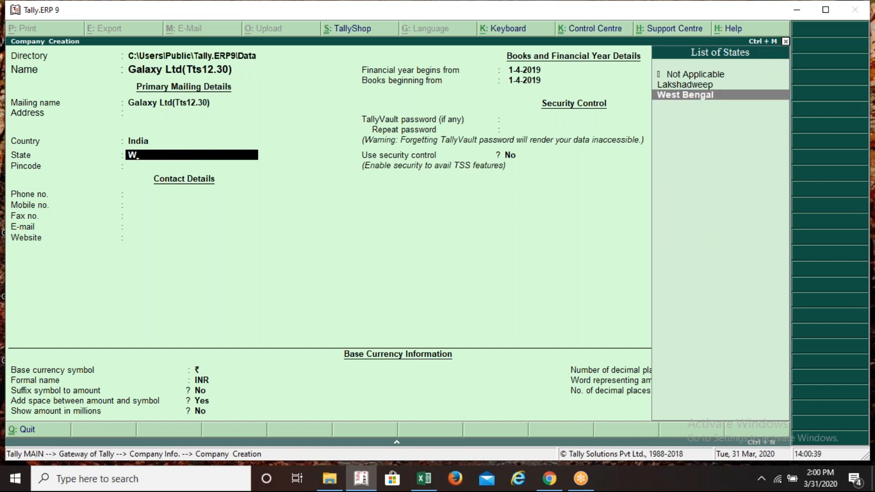
key(Return)
key(Return)
key(Return)
key(Return)
key(Return)
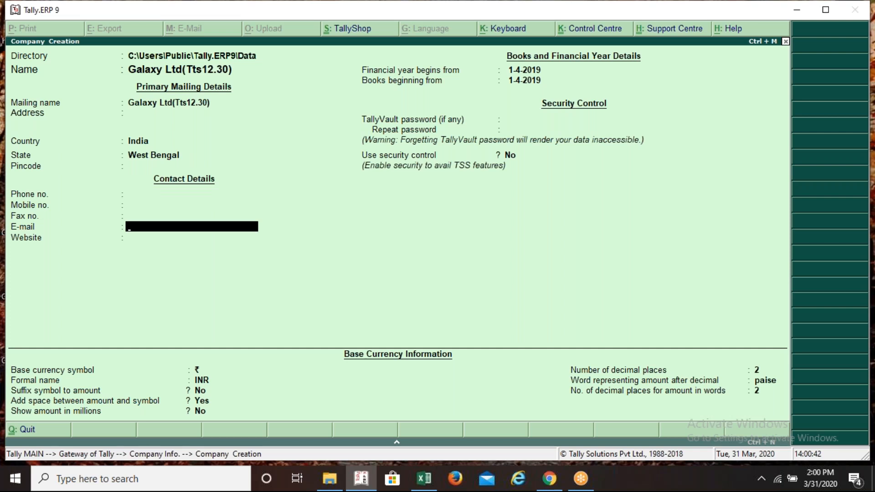
key(ctrl+a)
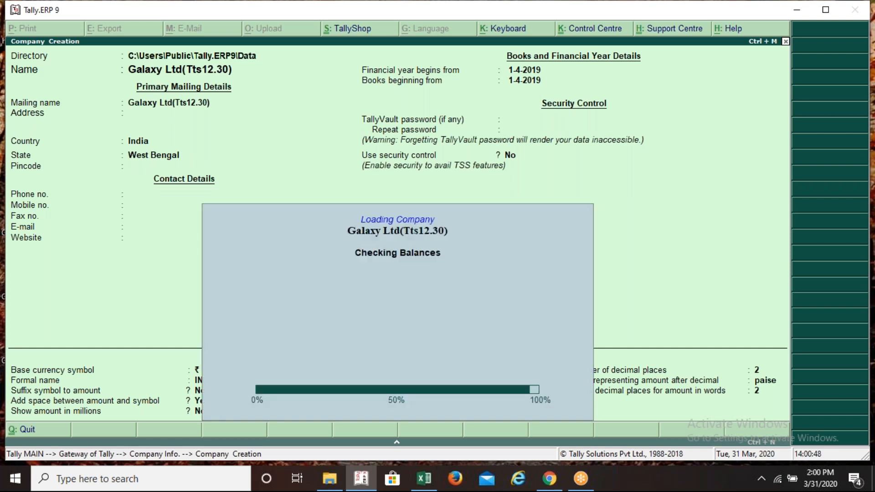
Shut the MAHIMA CREATION company so only Galaxy Ltd(Tts12.30) stays open
key(Up)
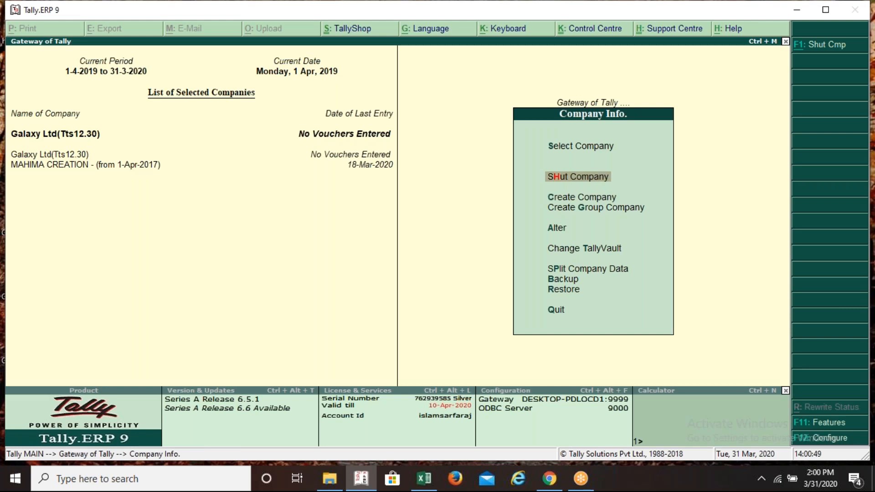
key(Return)
key(Down)
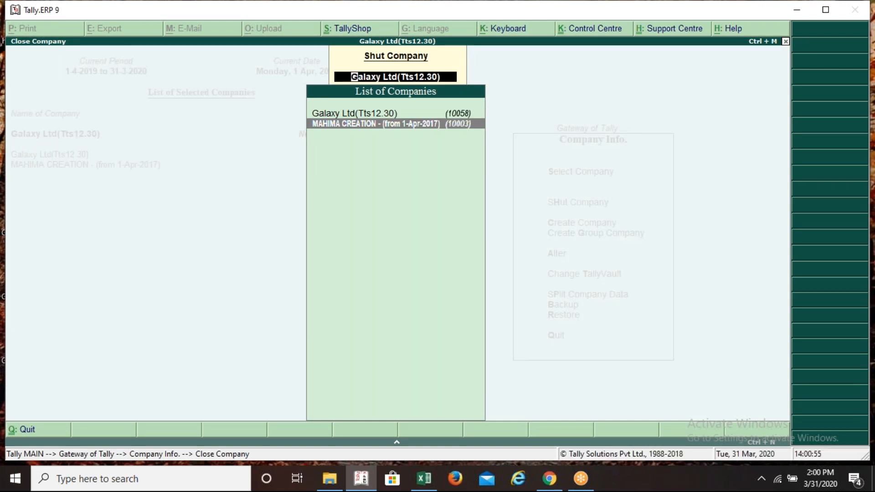
key(Return)
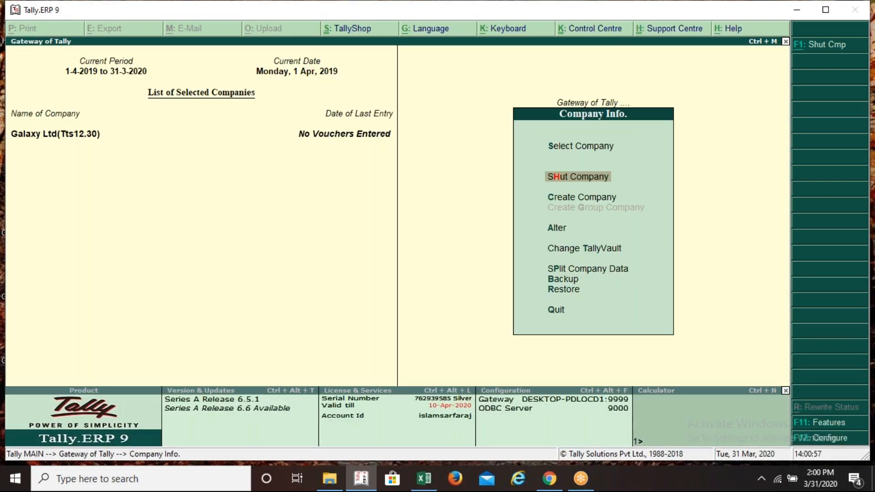
key(Escape)
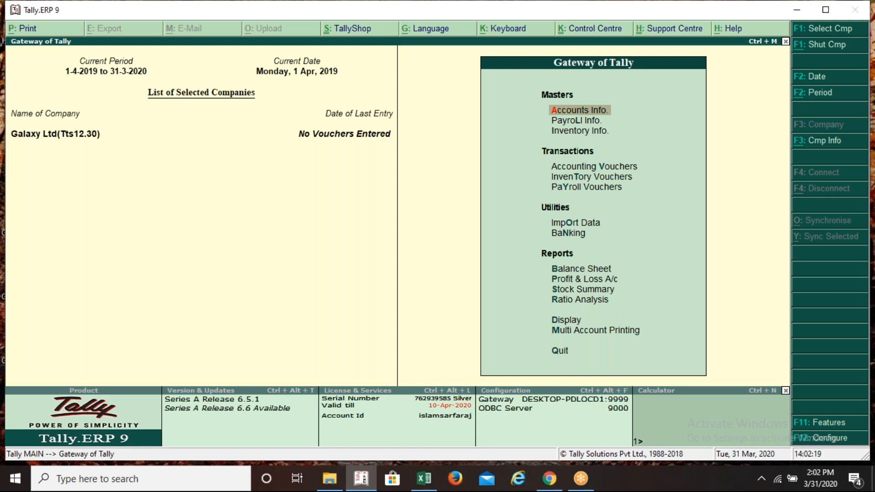
Enable GST for Galaxy Ltd with state West Bengal and enter the company's GSTIN
key(F11)
key(Down)
key(Down)
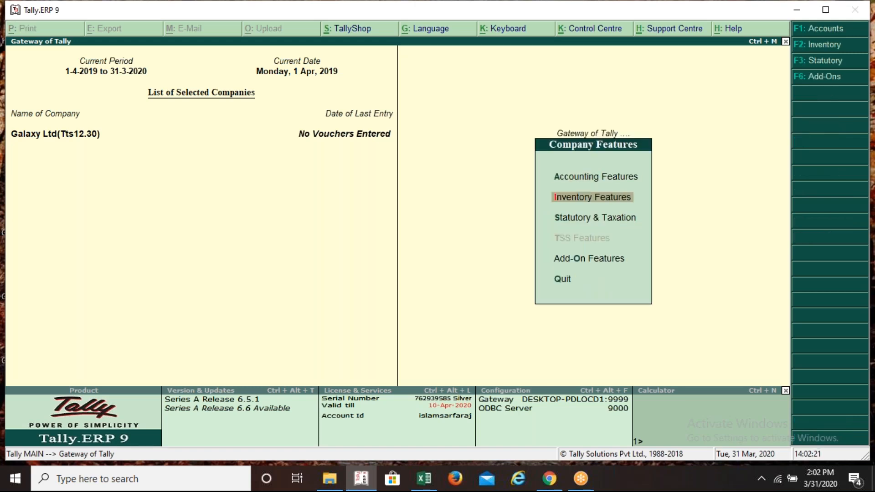
key(Return)
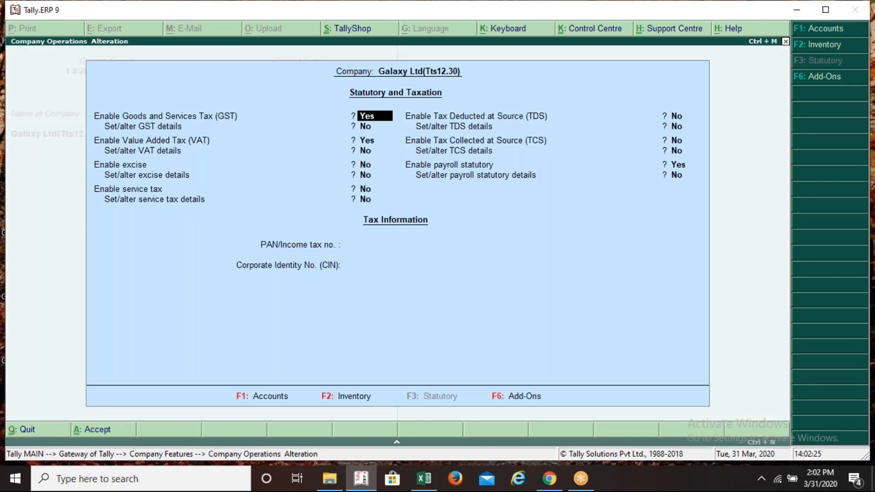
key(Return)
key(y)
key(Return)
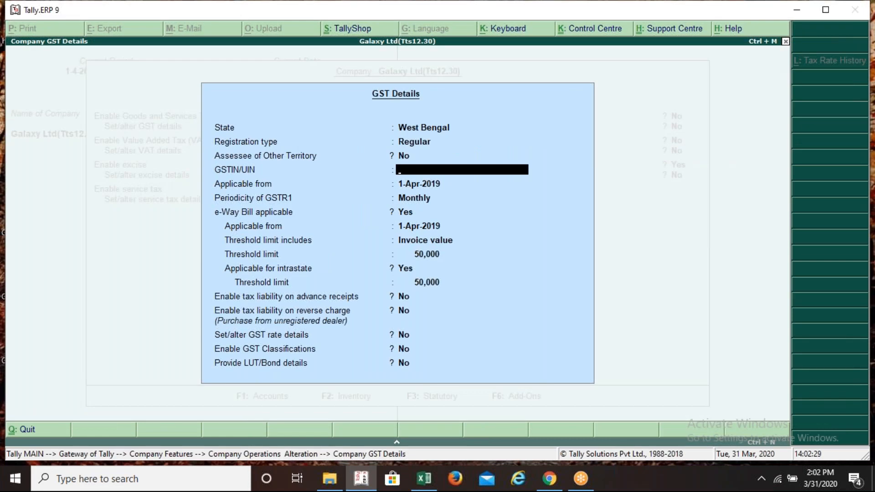
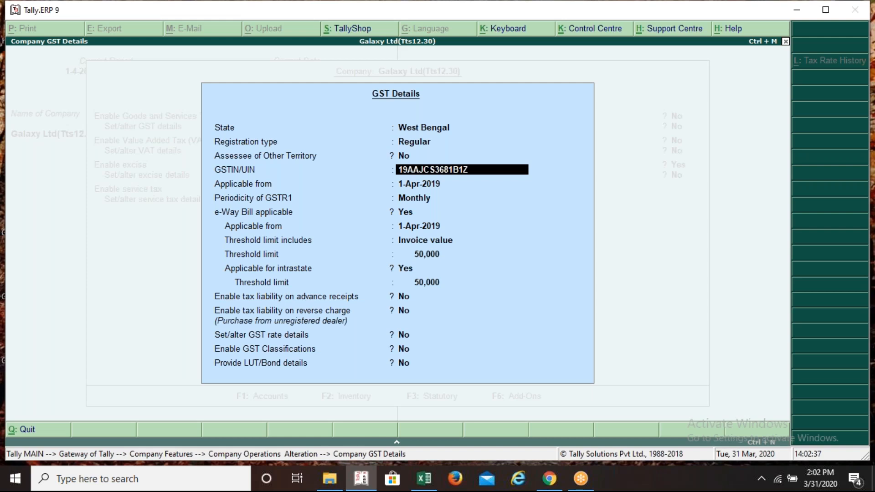
key(Return)
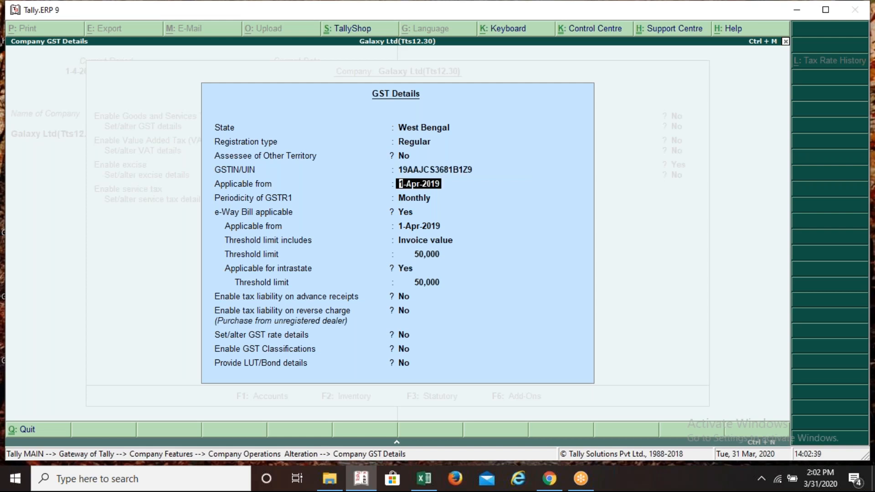
Save the GST and statutory settings, return to the Gateway, and switch to Excel
key(ctrl+a)
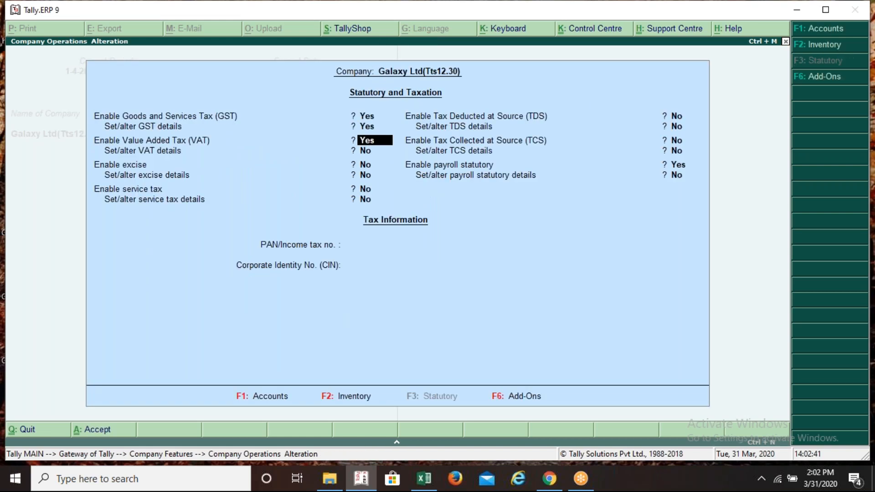
key(ctrl+a)
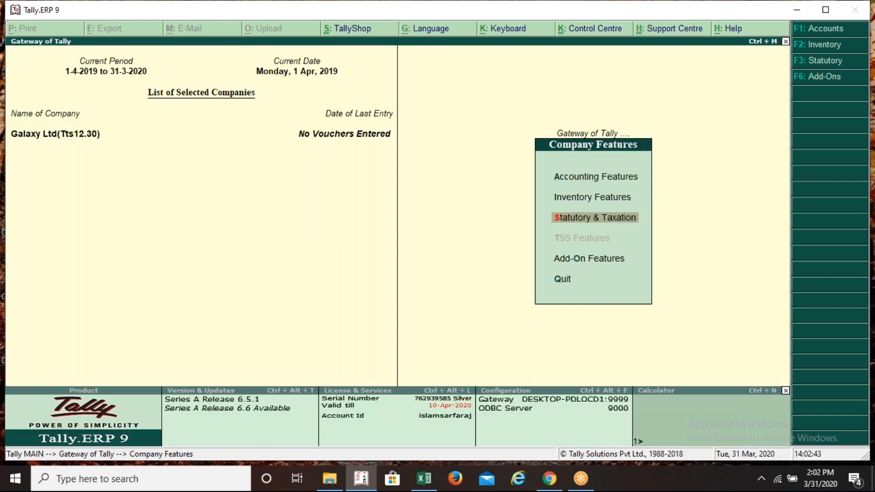
key(Escape)
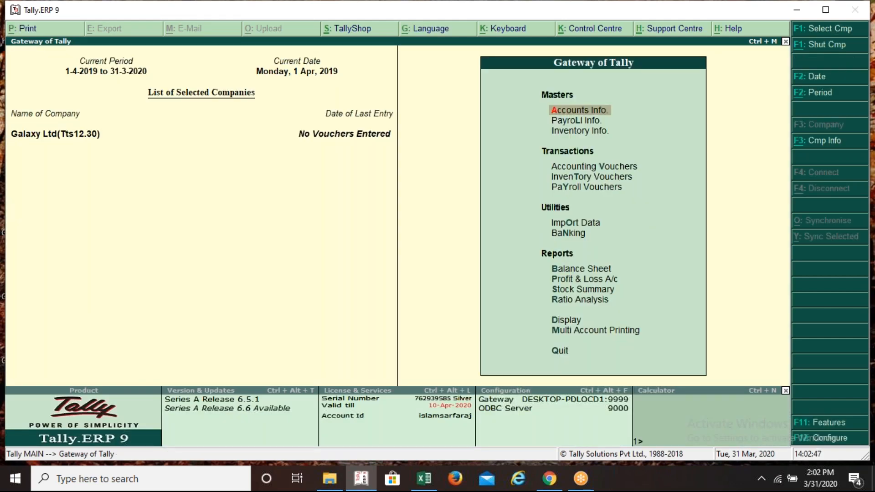
key(alt+Tab)
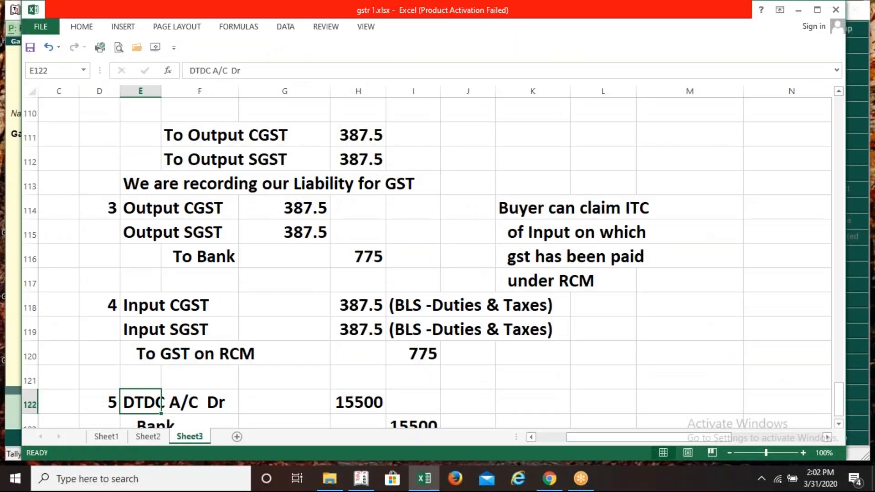
Review the Galaxy Ltd entries in Excel column E, then start a new accounting voucher in Tally
key(Up)
key(Up)
key(Up)
key(Up)
key(Up)
key(Up)
key(Up)
key(Up)
key(Up)
key(Up)
key(Up)
key(Up)
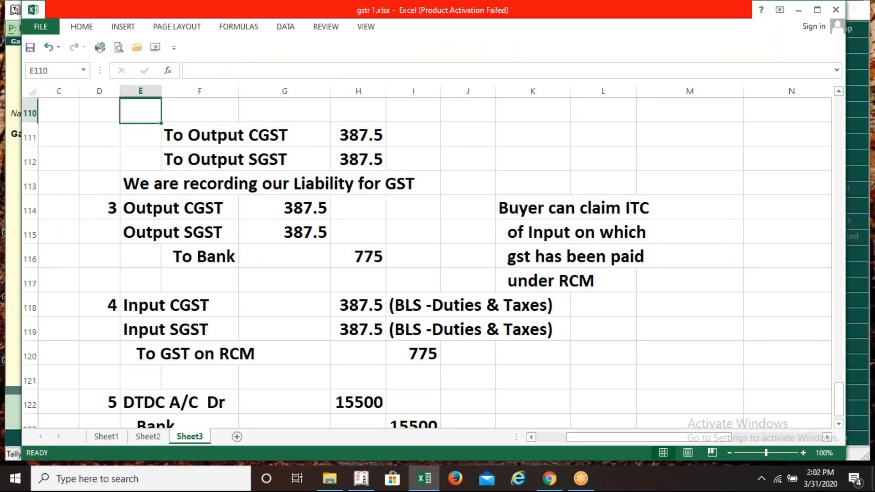
key(Up)
key(Up)
key(Up)
key(Up)
key(Up)
key(Up)
key(Up)
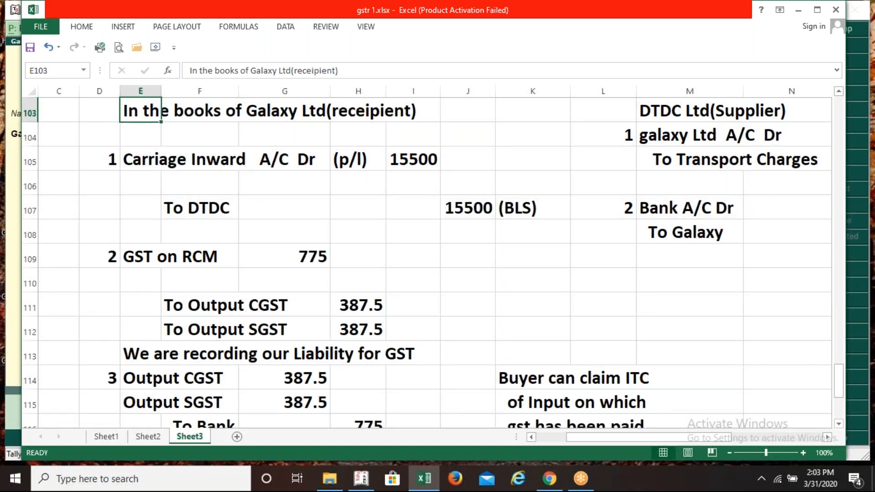
key(alt+Tab)
key(alt+Tab)
key(alt+Tab)
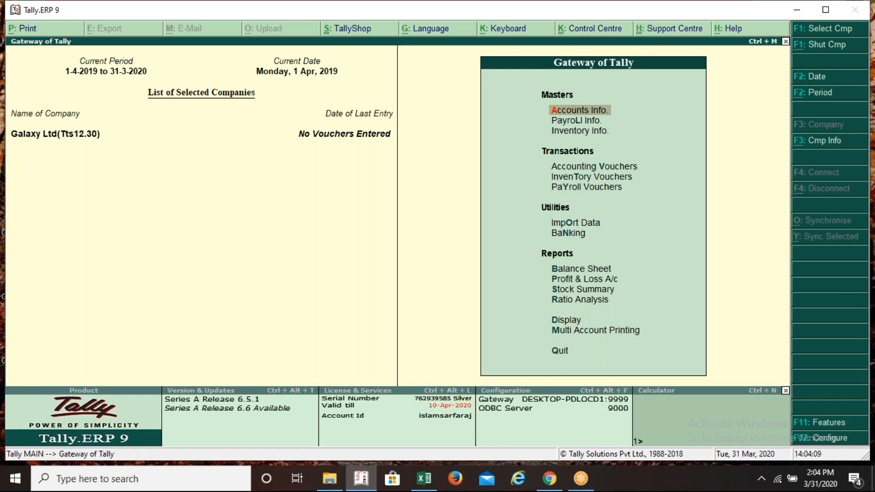
key(v)
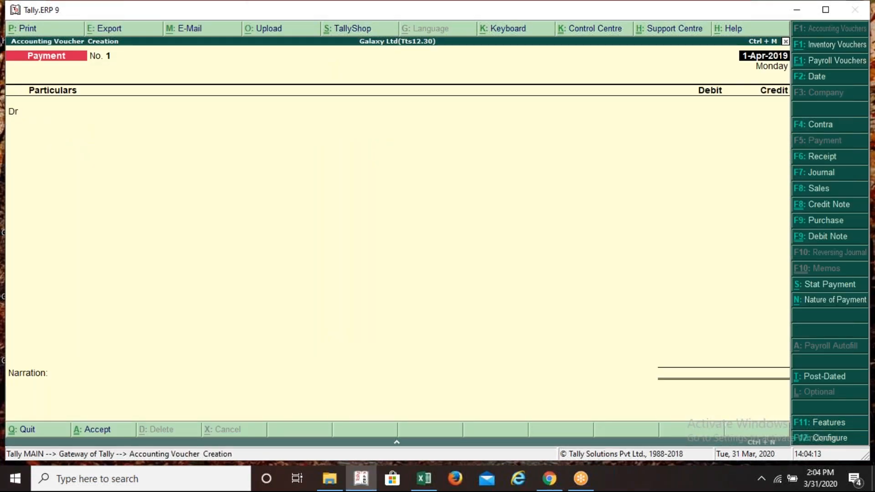
Make it a Purchase voucher in accounting-invoice mode with supplier invoice no. INV001
key(F9)
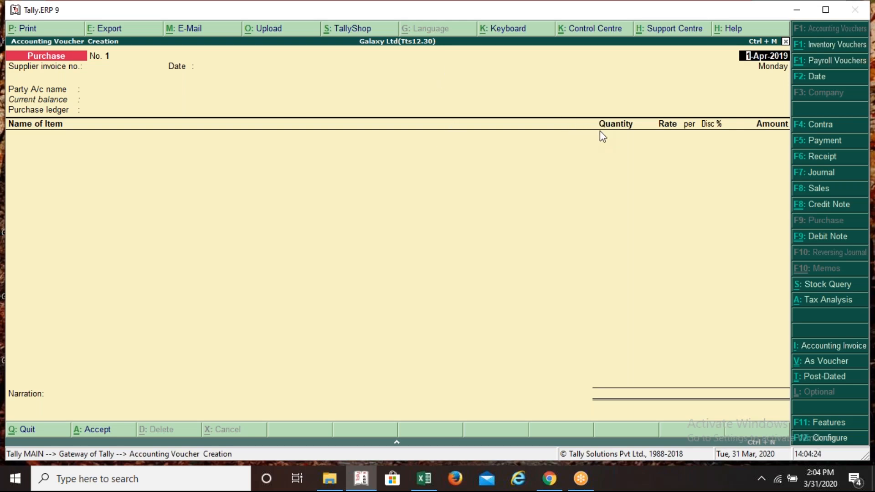
key(ctrl+i)
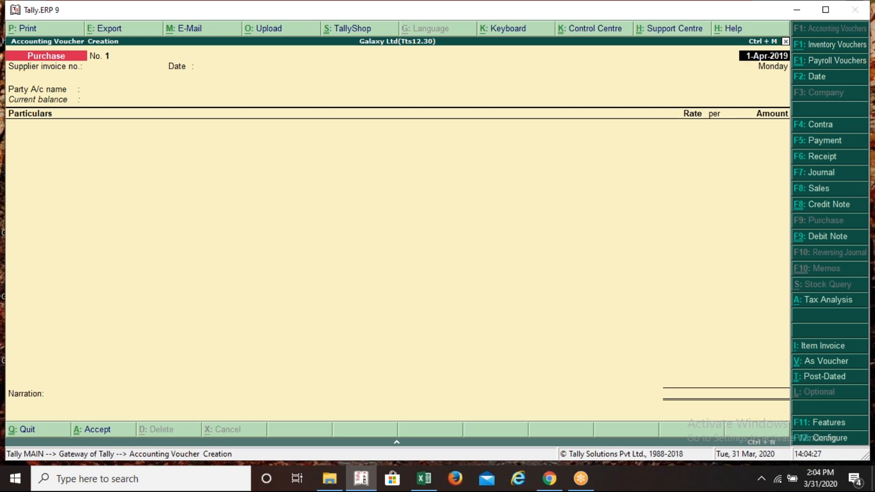
key(Return)
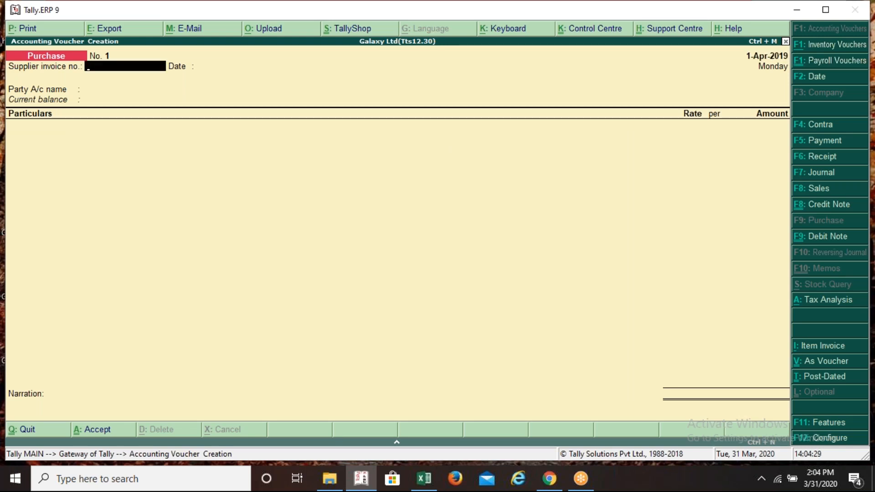
text(INV001)
key(Return)
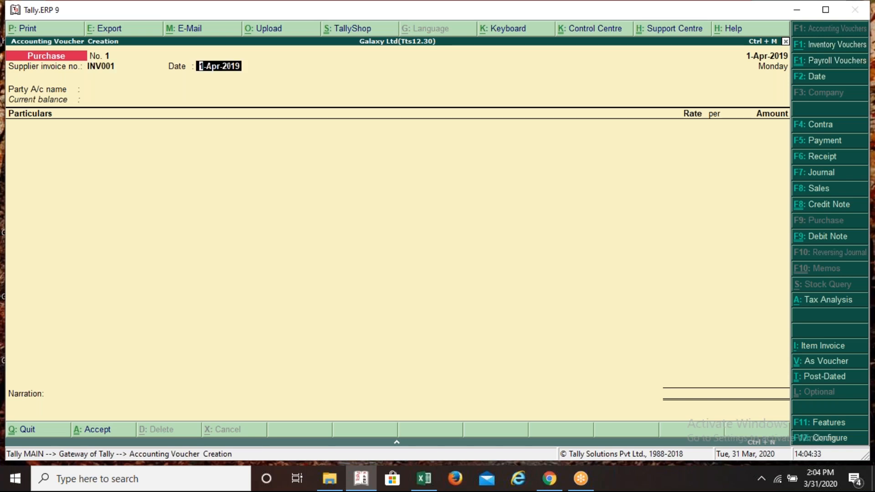
key(BackSpace)
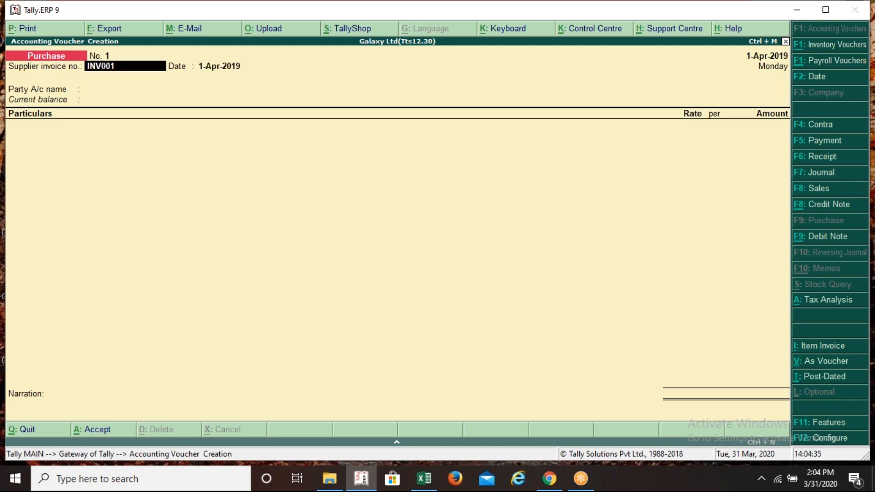
Date both the voucher and the supplier invoice 31-Mar-2020
key(F2)
text(31)
text(-M)
key(Return)
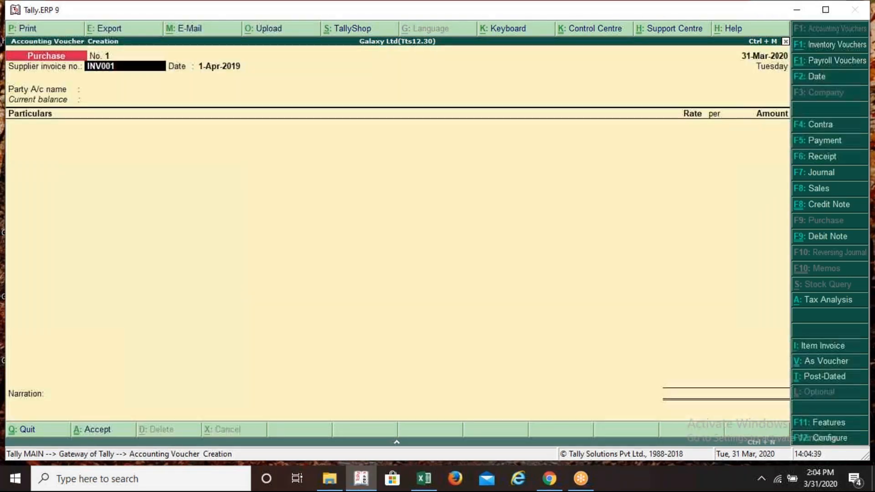
key(Return)
text(31M)
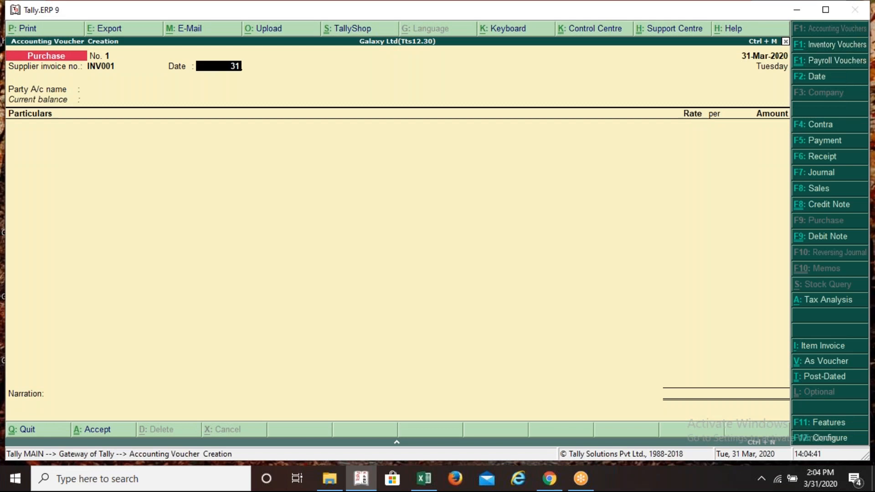
key(Return)
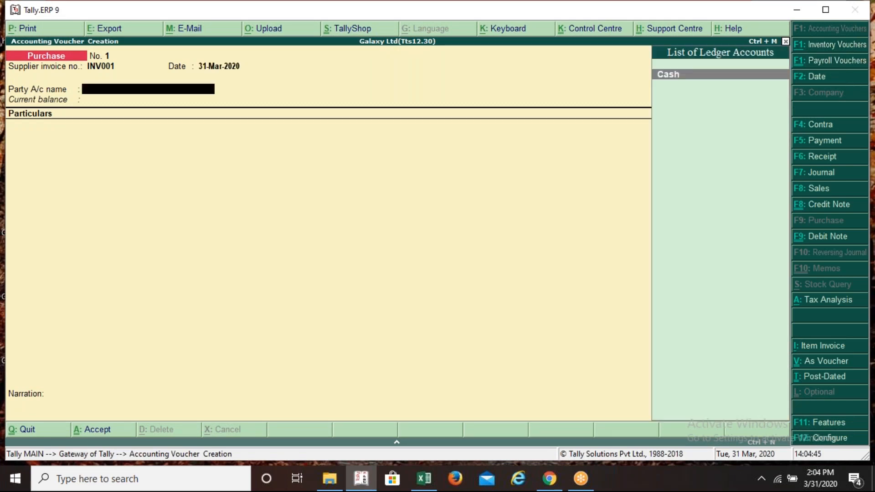
Create a party ledger named DTDC under Sundry Creditors
key(alt+c)
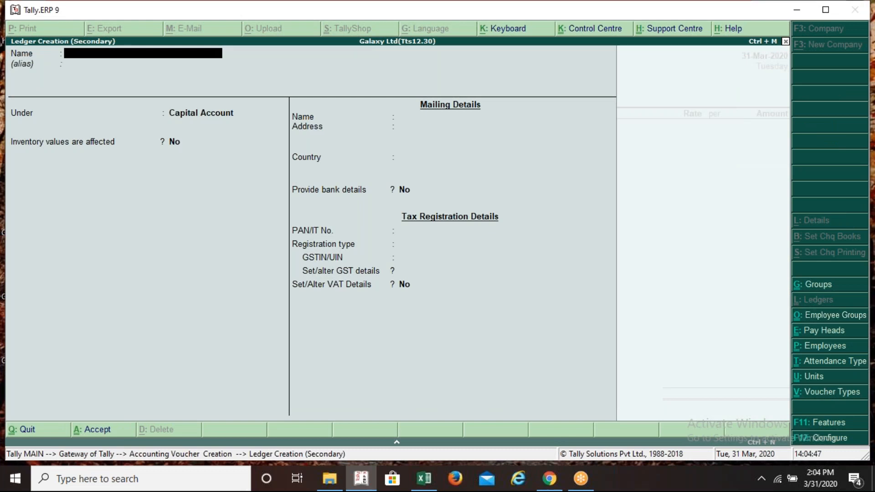
text(DTDC)
key(Return)
text(SUN)
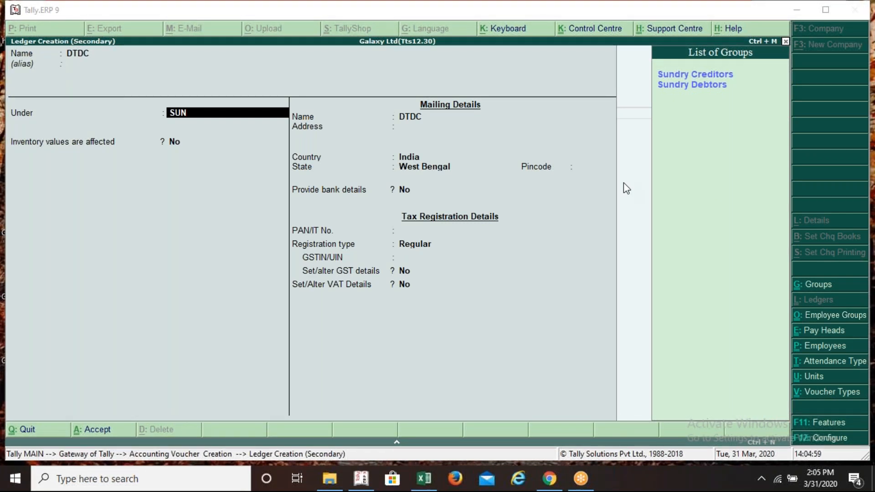
click(638, 157)
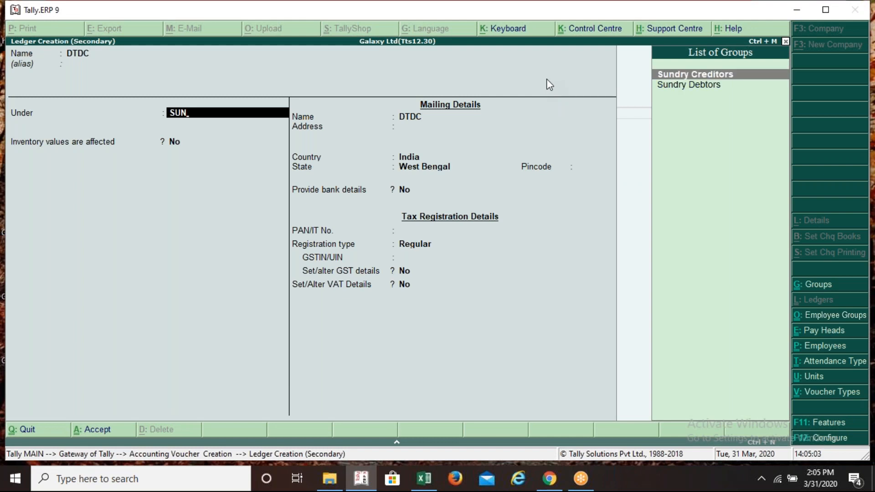
key(Return)
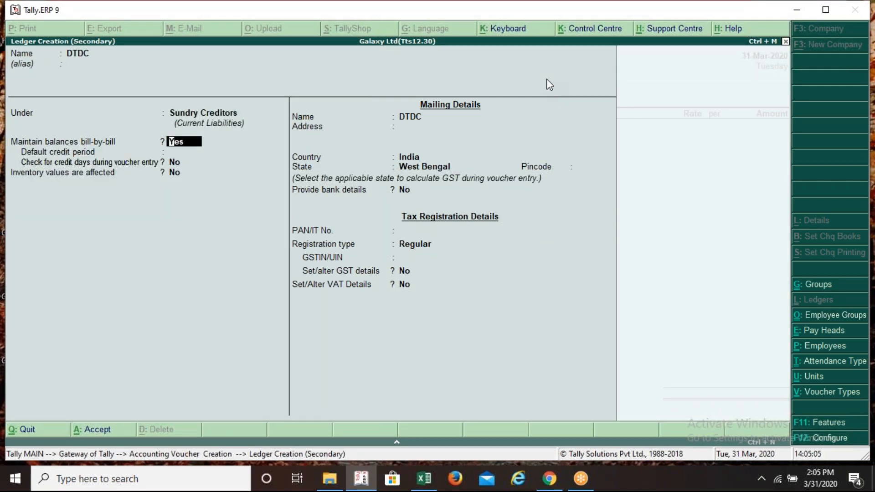
Keep the default details and Regular GST registration, then find DTDC's GSTIN in Excel cell H99
key(Return)
key(Return)
key(Return)
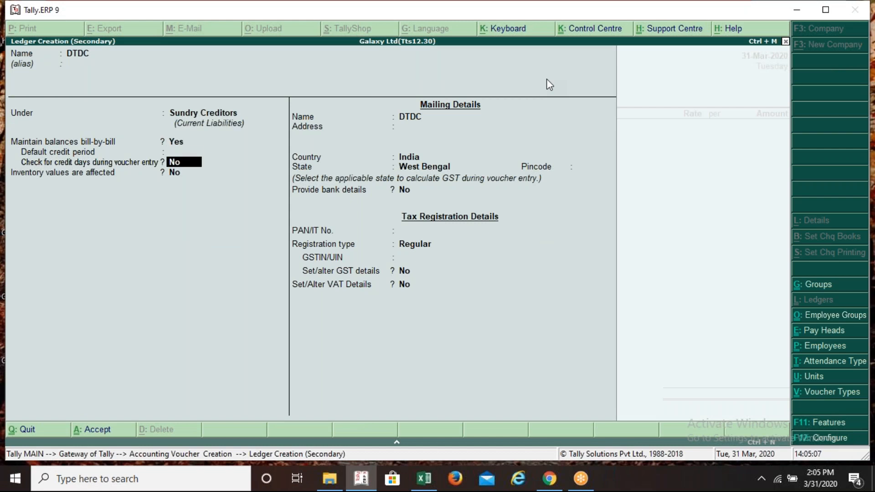
key(Return)
key(Return)
key(Return)
key(Return)
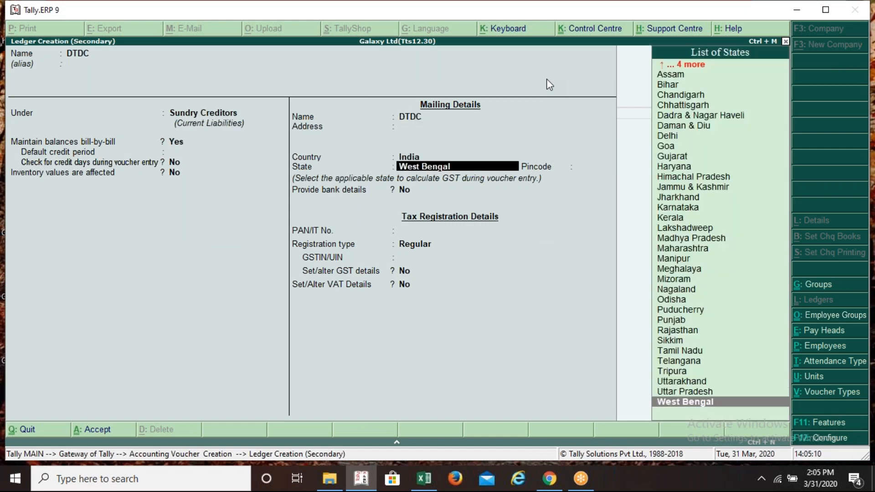
key(Return)
key(Return)
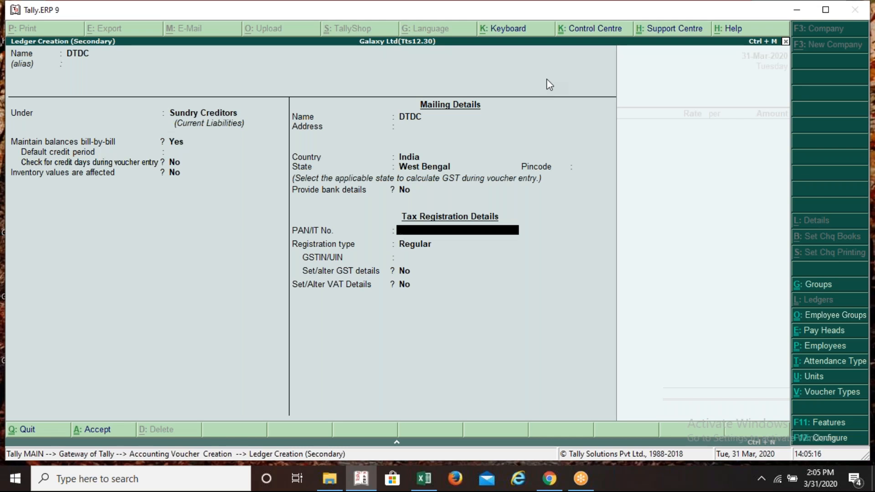
key(Return)
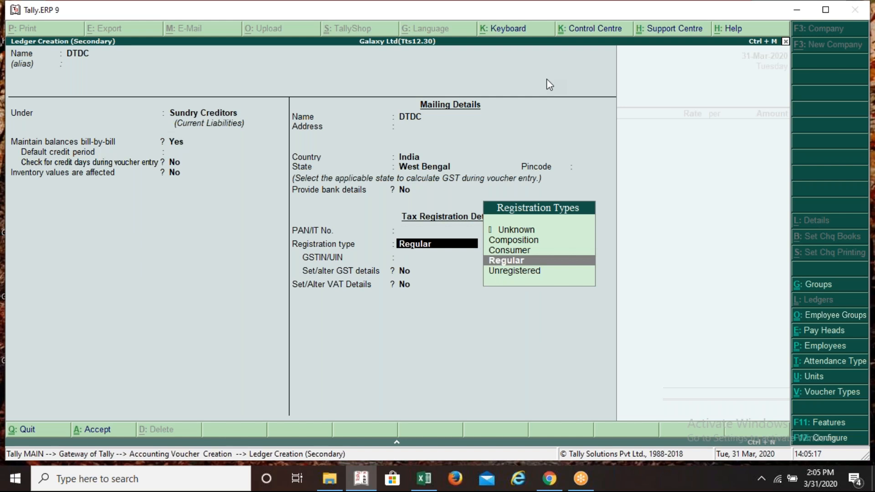
key(Return)
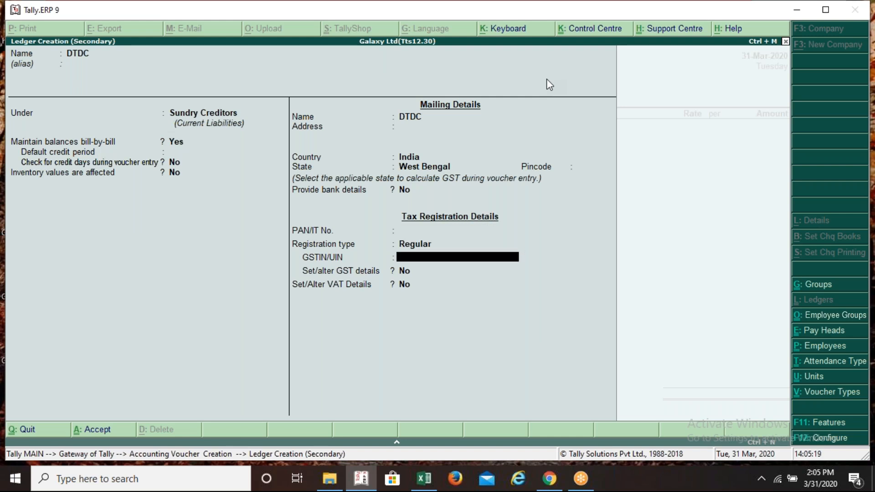
key(alt+Tab)
key(Up)
key(Up)
key(Up)
key(Up)
key(Up)
key(Right)
key(Right)
key(Right)
key(Down)
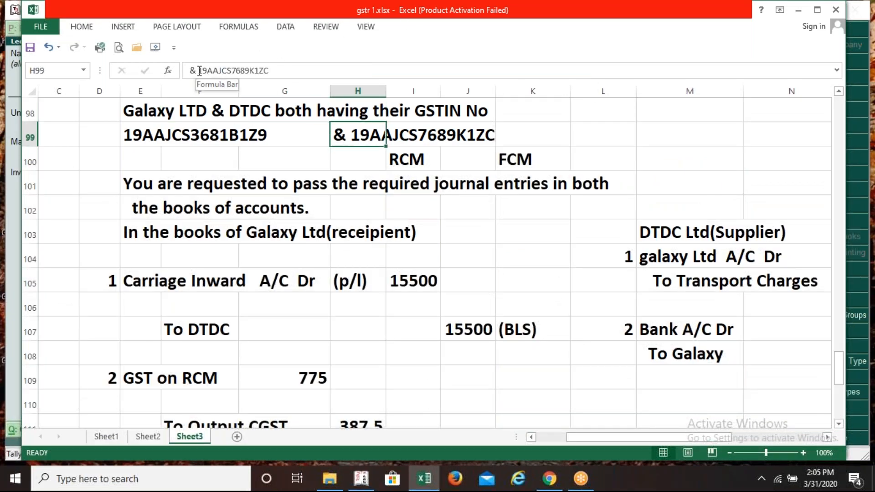
Copy DTDC's GSTIN from cell H99 into the ledger's GSTIN/UIN field
drag(198, 71, 270, 71)
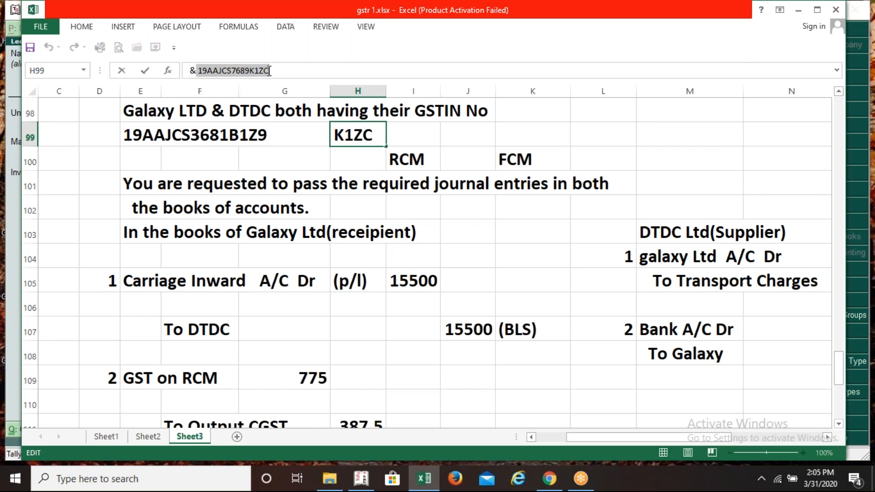
key(alt+Tab)
key(ctrl+alt+v)
key(Return)
key(Return)
key(Return)
key(Return)
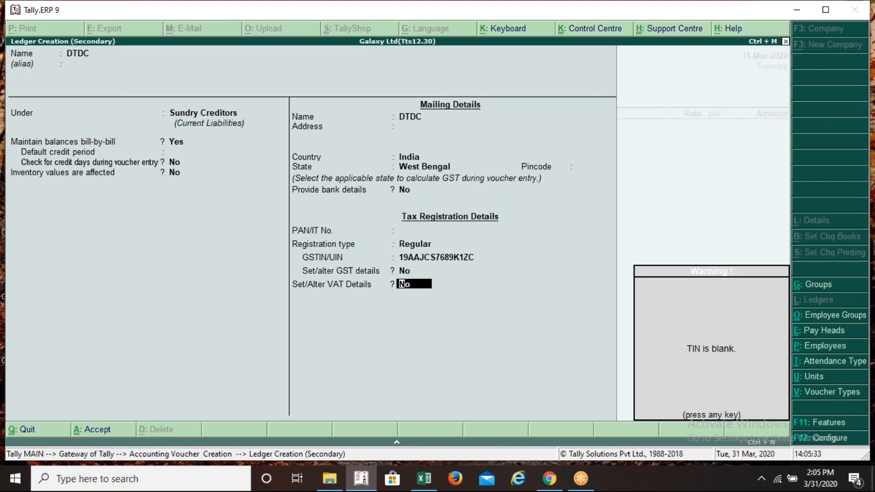
key(Return)
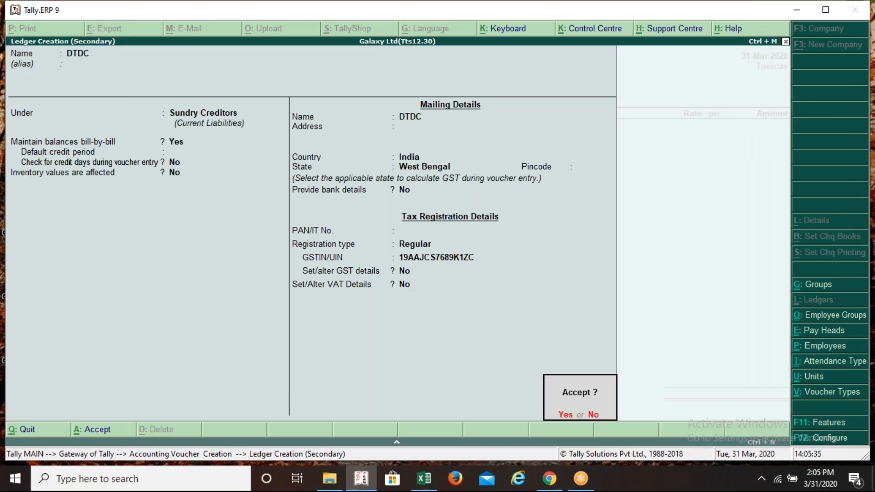
Save the DTDC ledger as the voucher's party and begin another new ledger
key(Return)
key(Return)
key(Return)
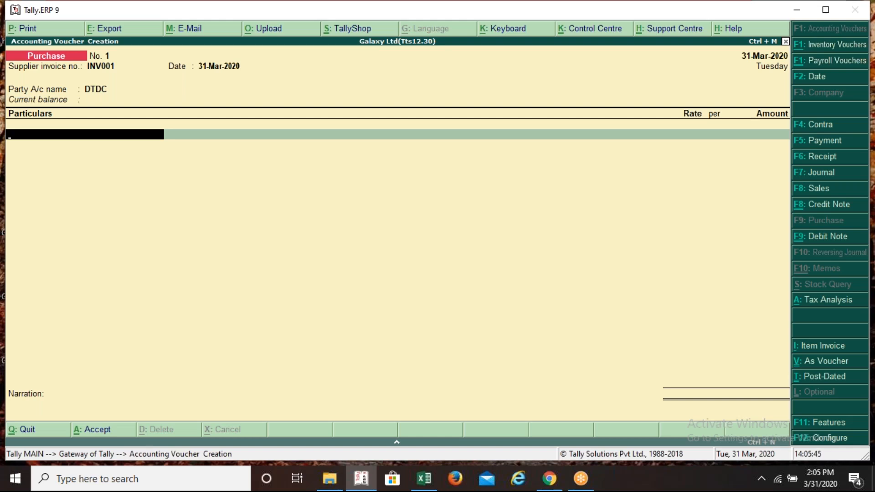
key(alt+c)
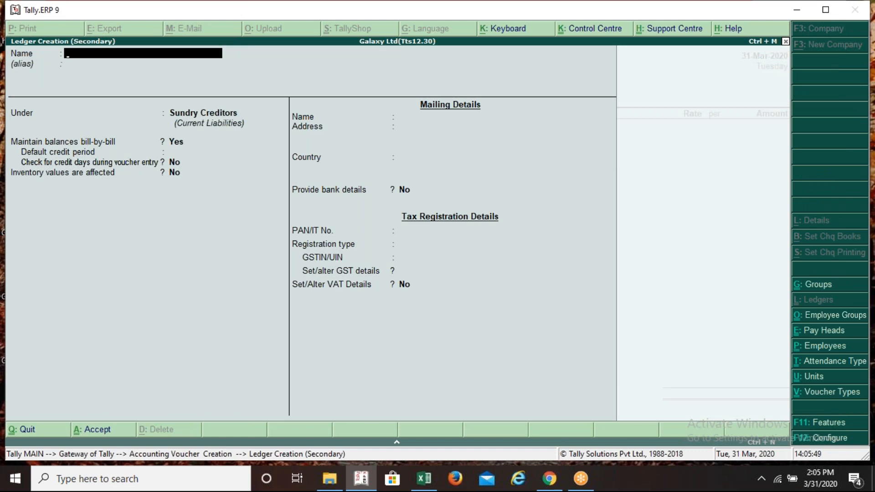
Name the ledger Carriage Inward under Direct Expenses, with GST applicable and its GST details opened
text(Carriage Inward)
key(Return)
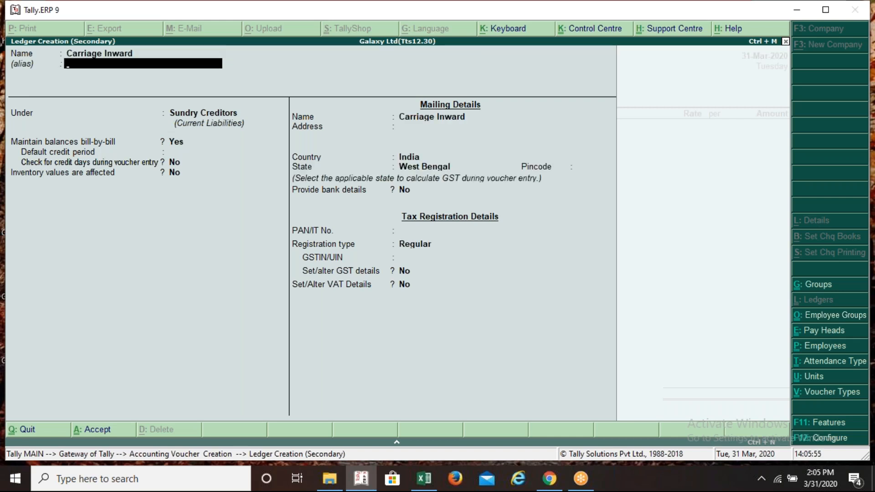
key(Return)
text(Di)
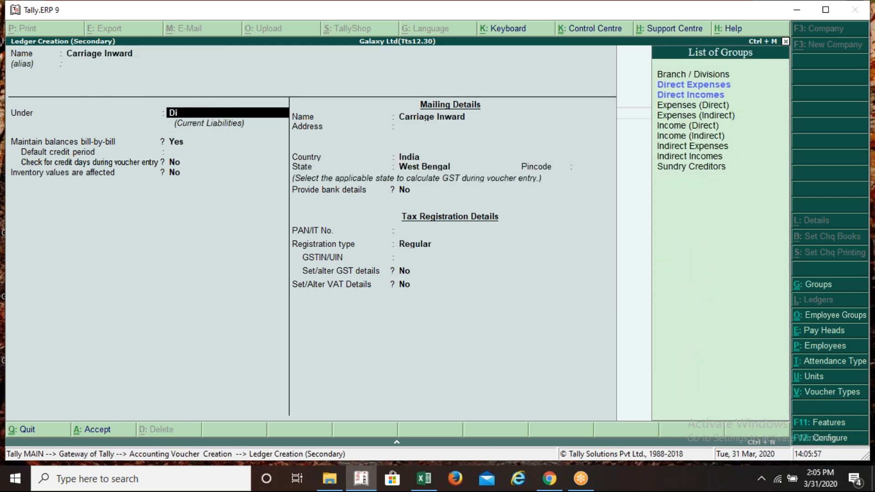
key(Return)
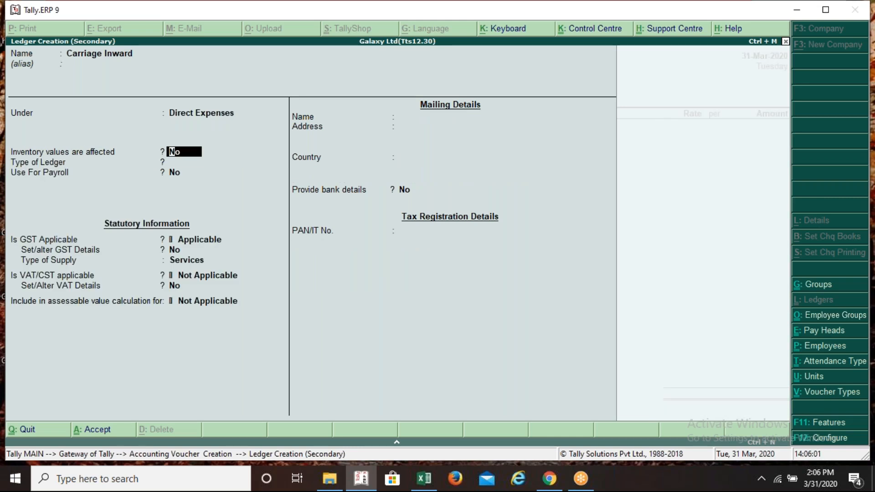
key(Return)
key(Return)
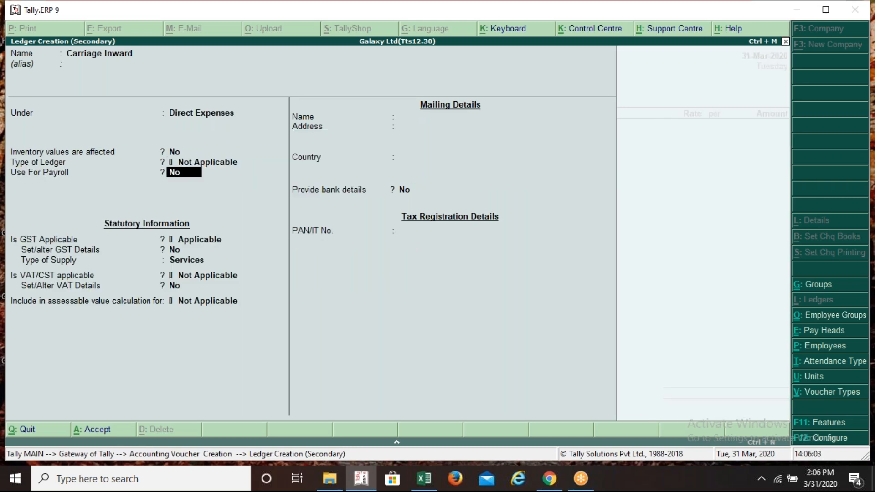
key(Return)
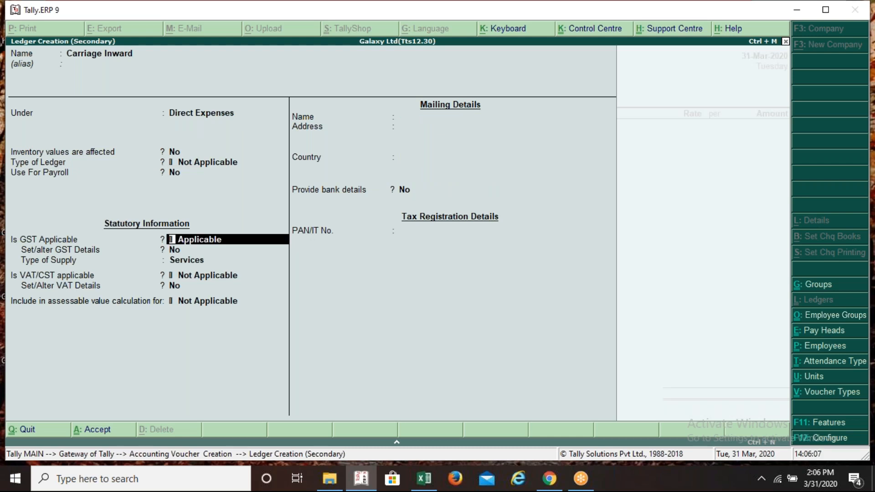
key(Return)
key(y)
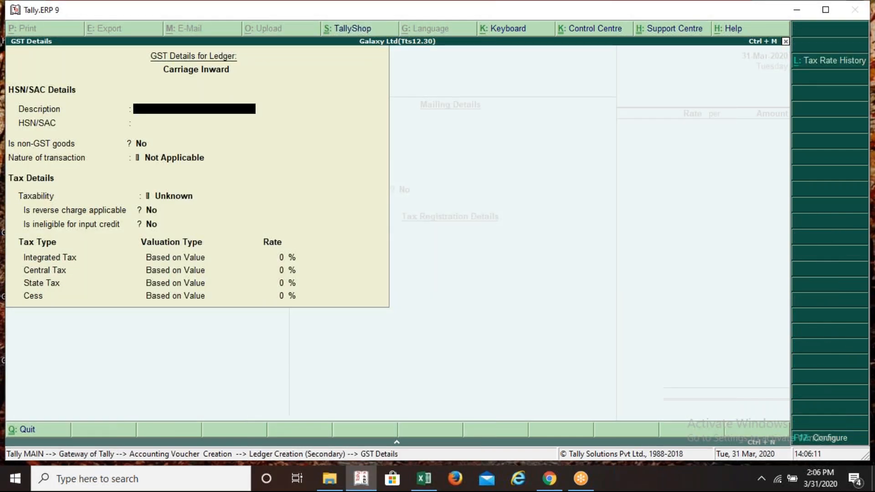
Give Carriage Inward the GST description Transport Service and SAC code 996890
text(Transport Service)
key(Return)
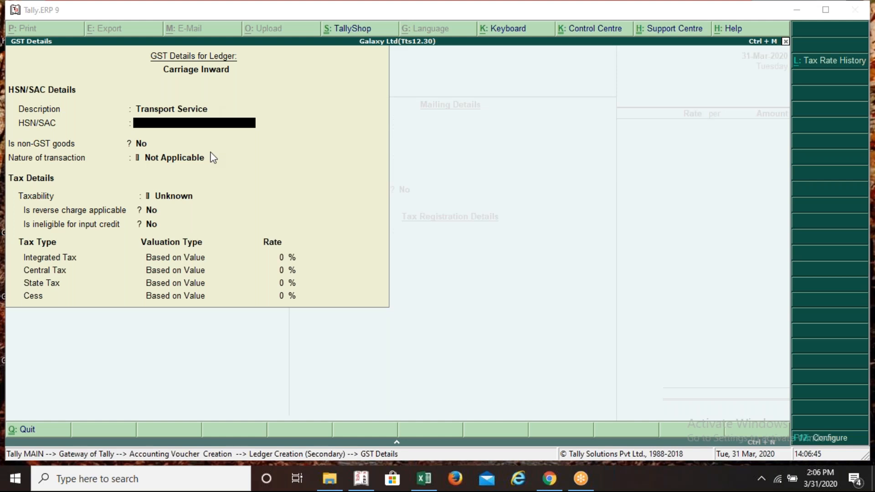
click(286, 109)
key(BackSpace)
text(99)
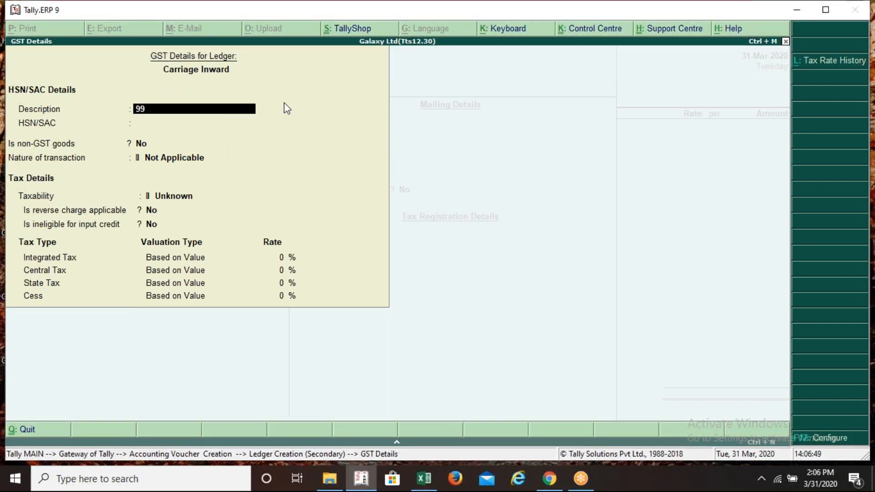
key(BackSpace)
key(BackSpace)
text(Transport Servic)
key(Return)
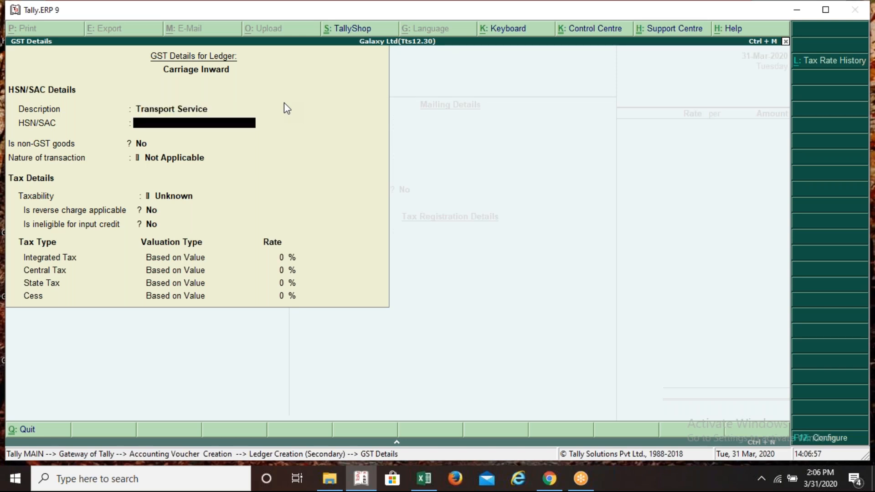
text(99689-0)
key(BackSpace)
text(0)
key(Return)
key(Return)
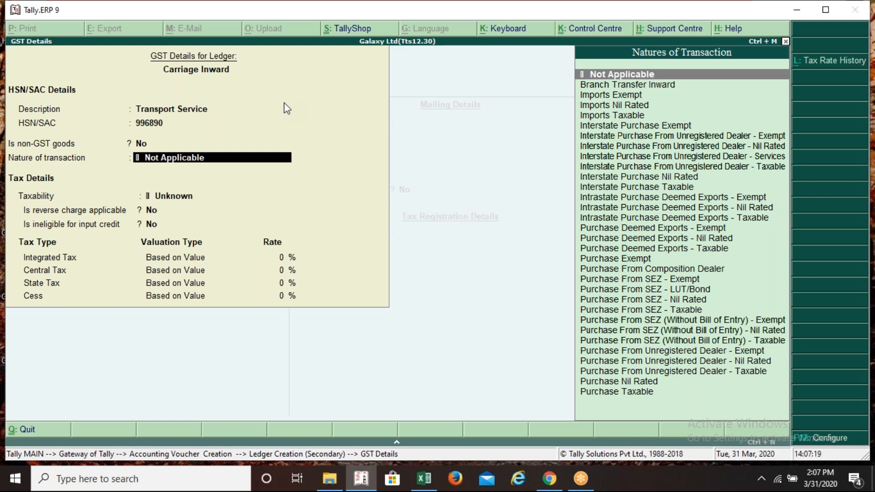
Mark Carriage Inward as Taxable with reverse charge applicable
key(Return)
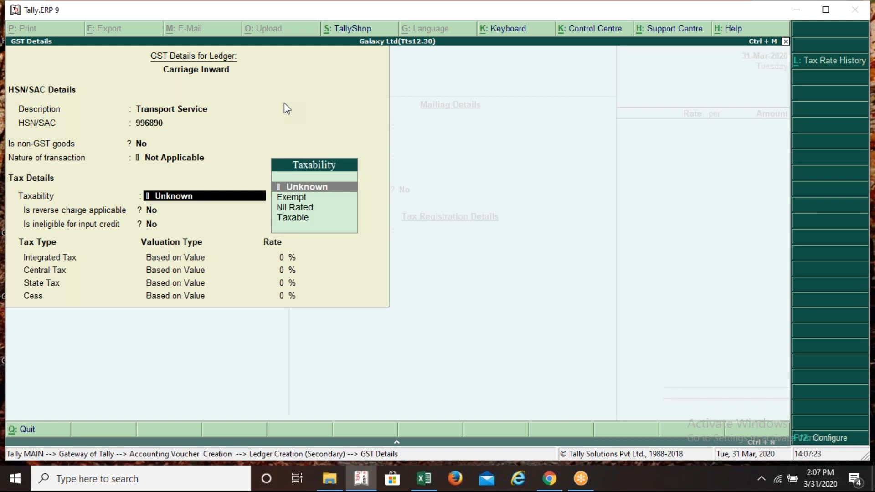
key(Down)
key(Down)
key(Down)
key(Return)
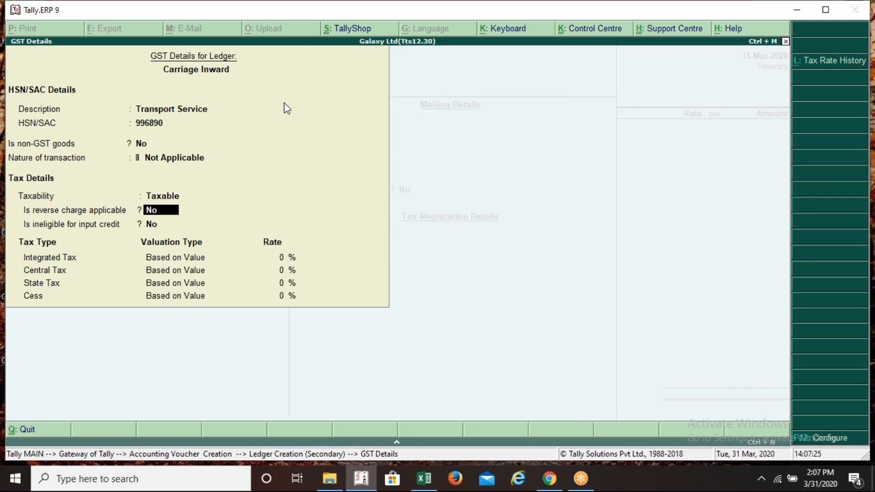
text(y)
key(Return)
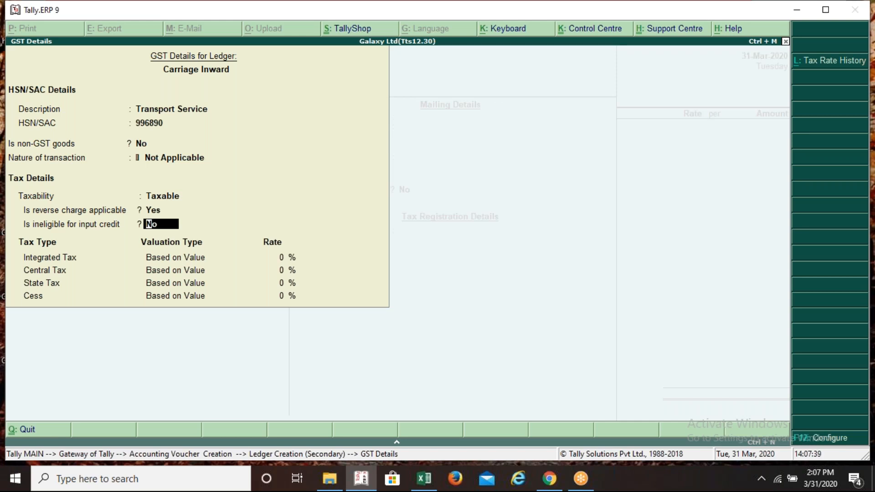
key(F12)
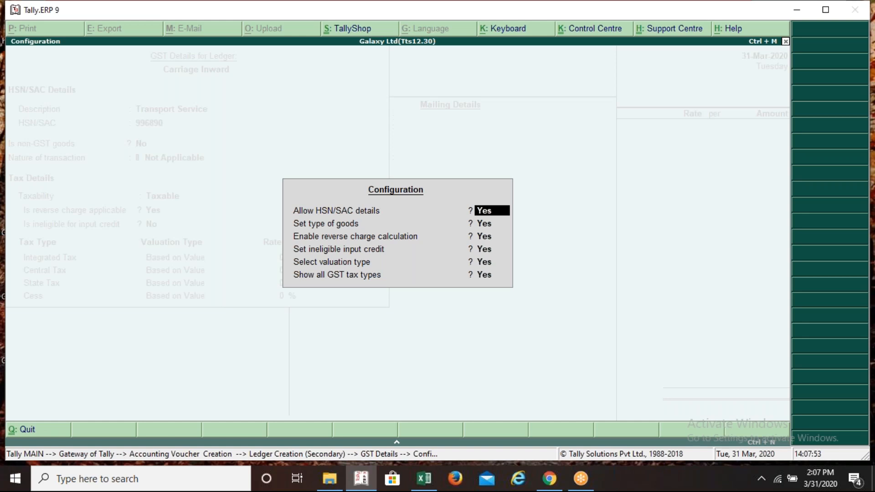
key(ctrl+a)
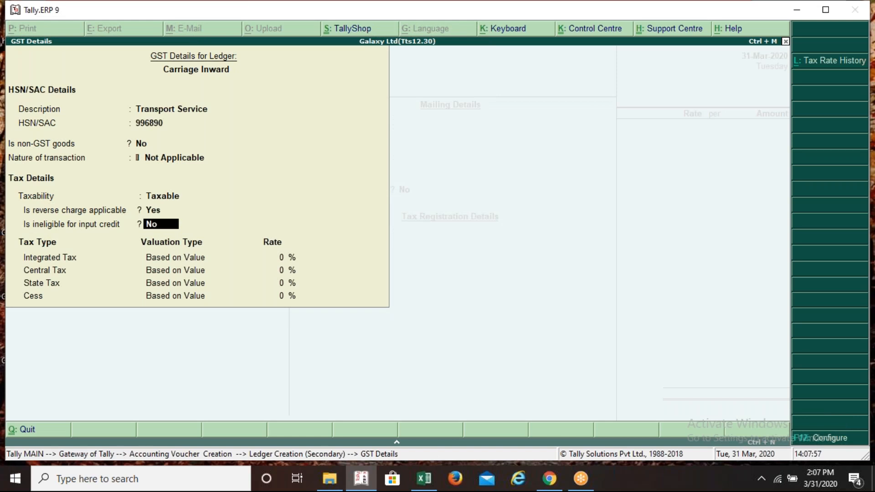
Set 5% integrated tax (2.50% central and state) and save the Carriage Inward ledger
key(Up)
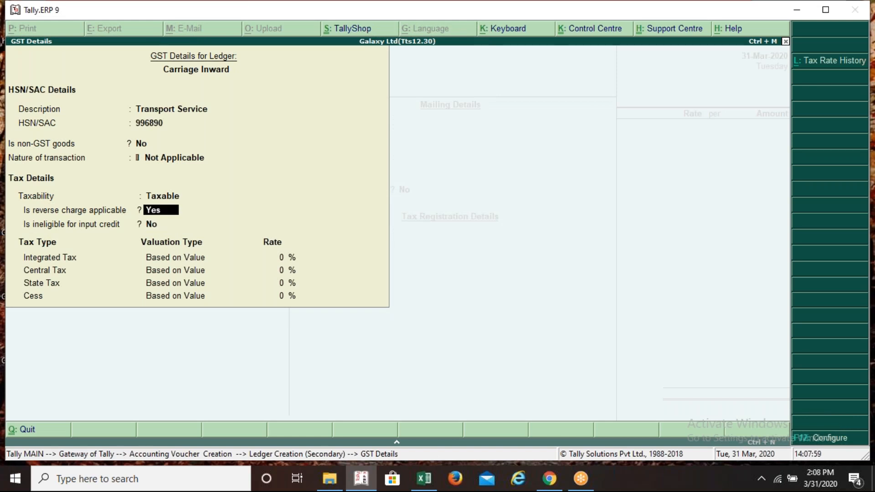
key(Return)
key(Return)
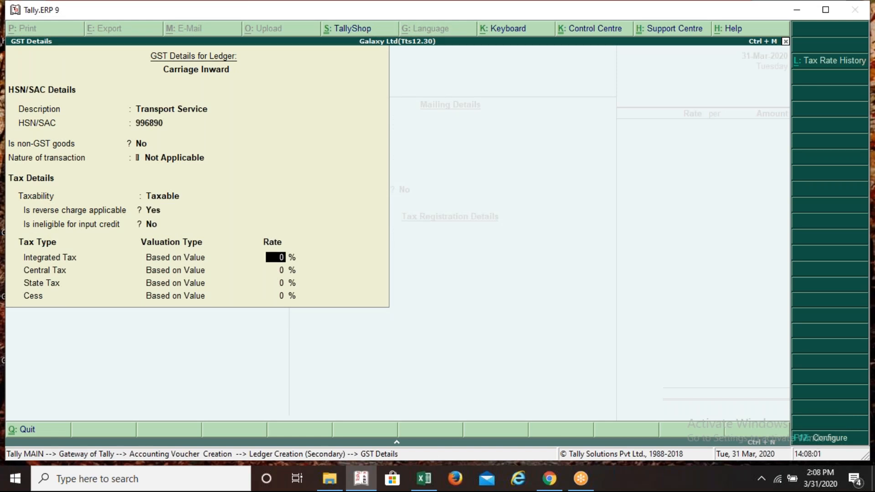
text(5)
key(Return)
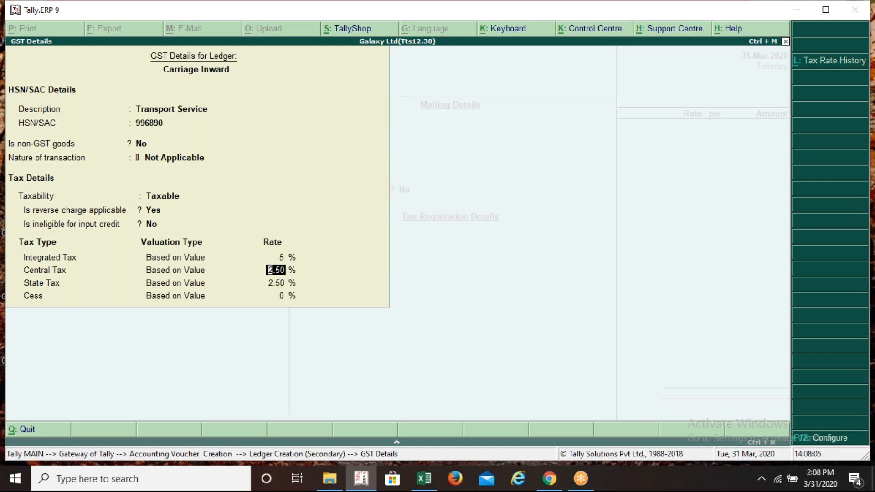
key(Return)
key(Return)
key(Return)
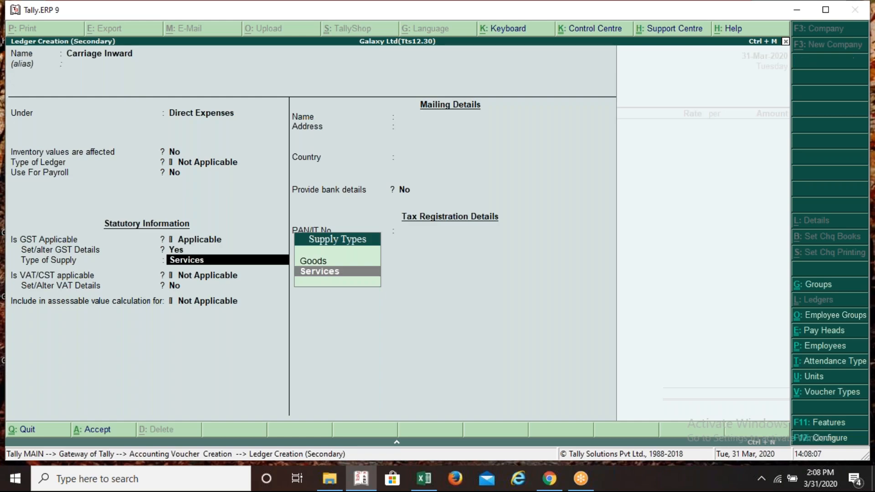
key(Return)
key(Return)
key(Return)
key(Return)
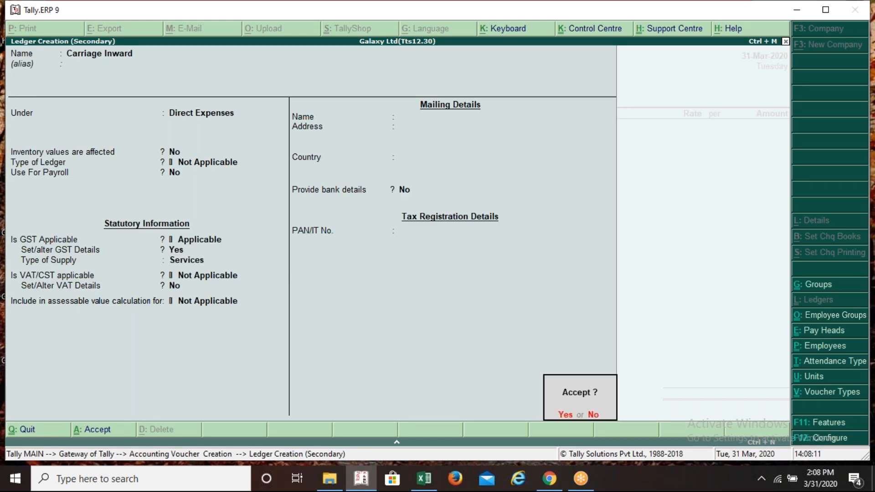
key(Return)
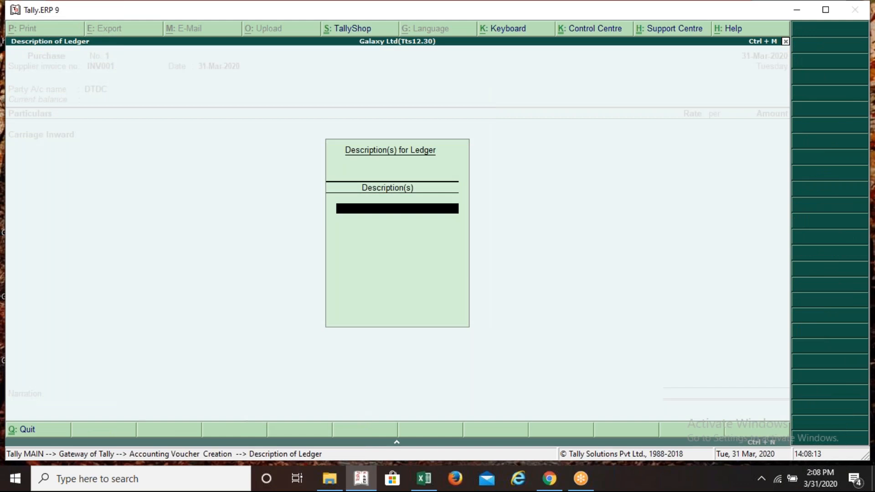
Reopen the Carriage Inward ledger for alteration and set 'Set/alter GST Details' to Yes
key(Return)
key(ctrl+Return)
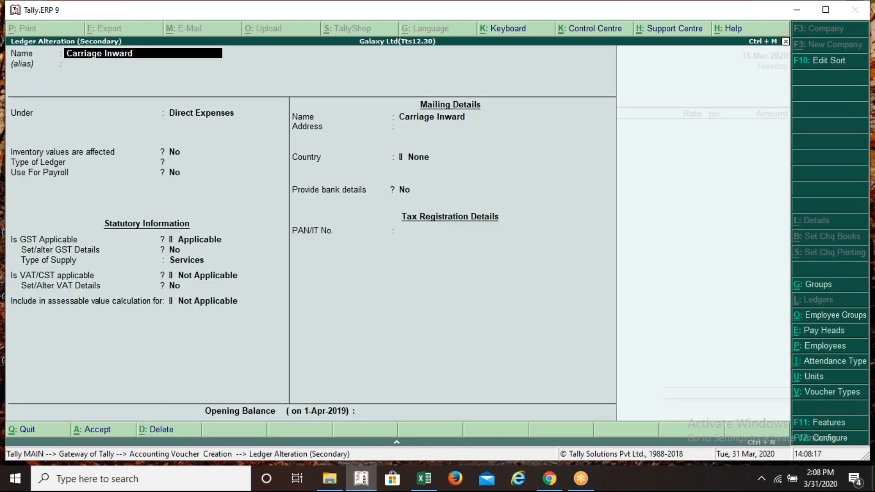
key(Return)
key(Return)
key(Return)
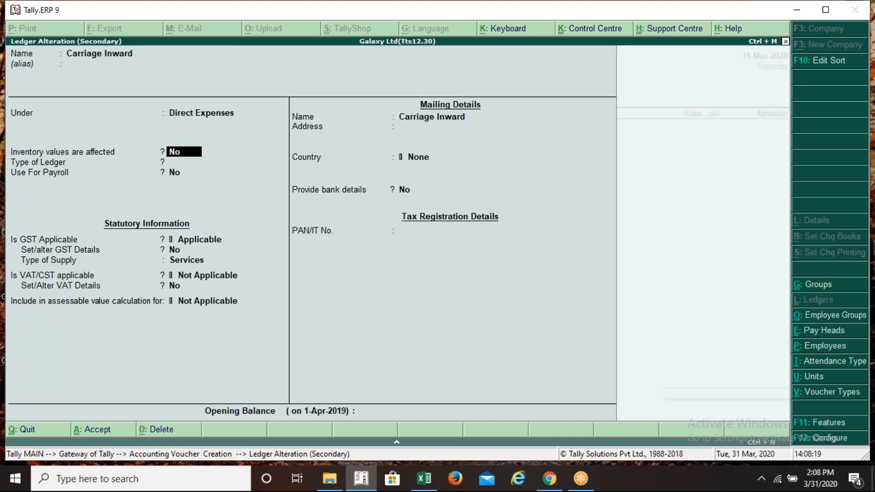
key(Return)
key(Return)
key(Return)
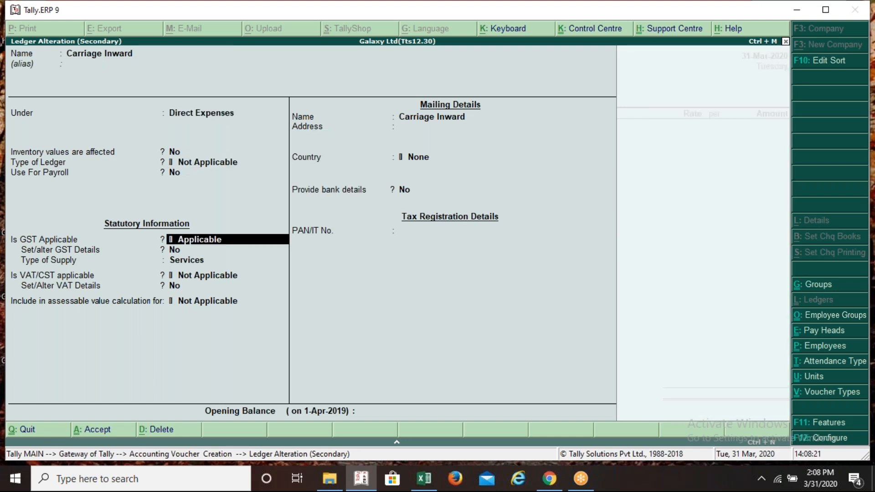
key(Return)
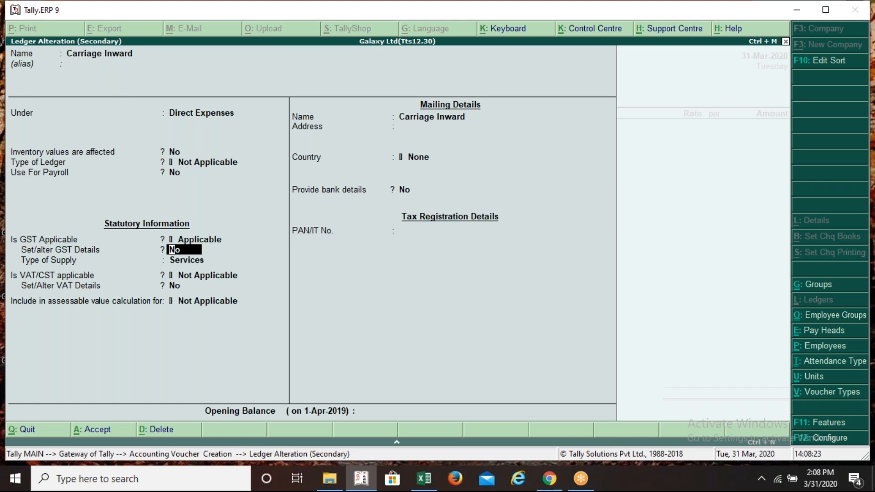
text(y)
key(Return)
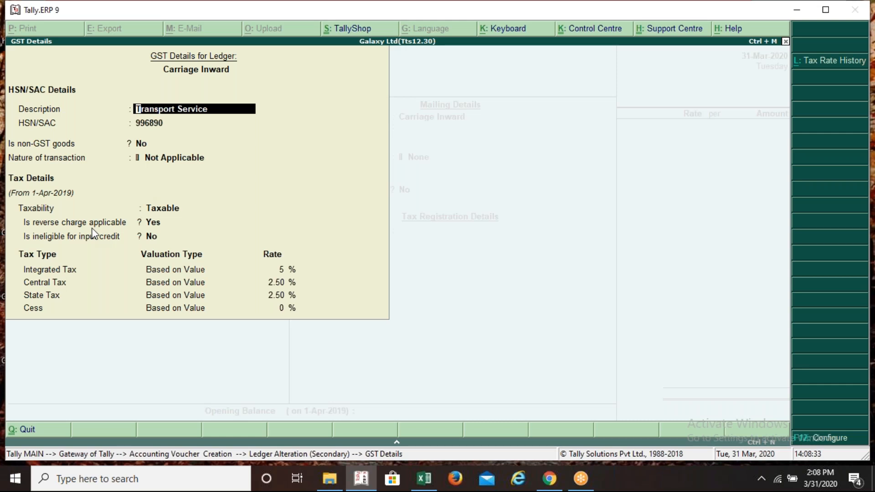
Confirm reverse charge applicable is Yes, accept the GST details, and keep Services as supply type
click(156, 224)
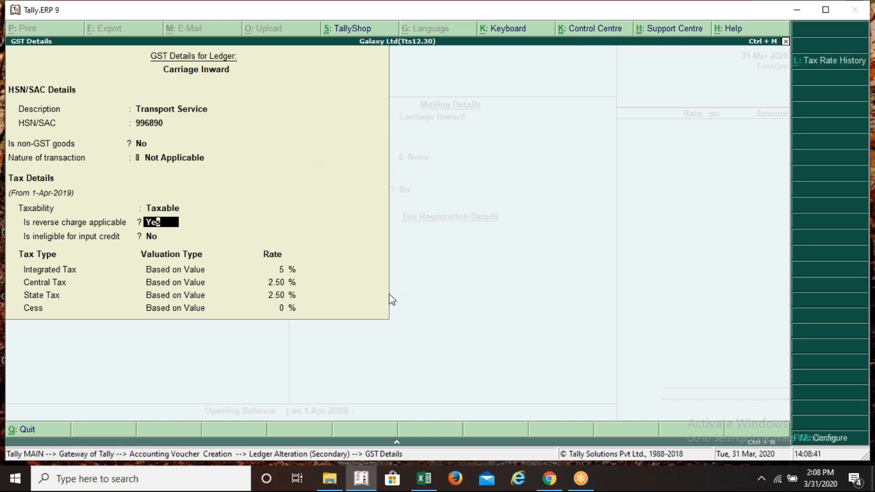
key(F12)
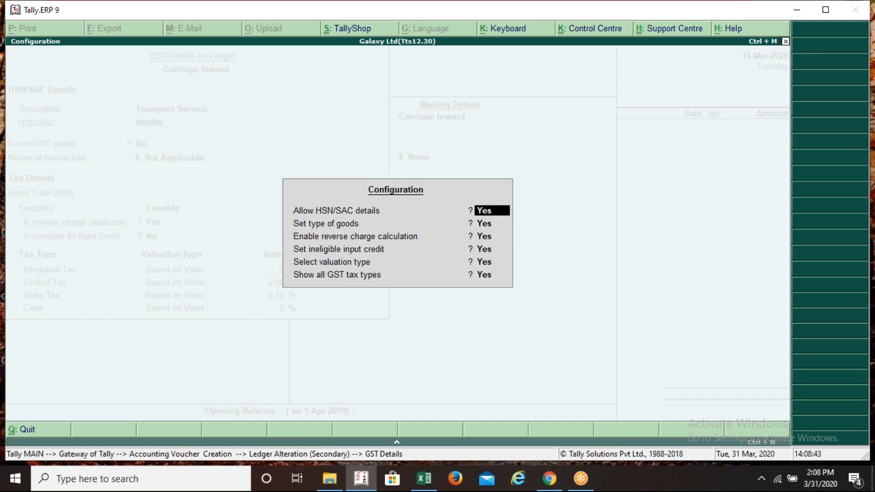
key(Return)
key(Return)
key(Return)
key(Return)
key(Return)
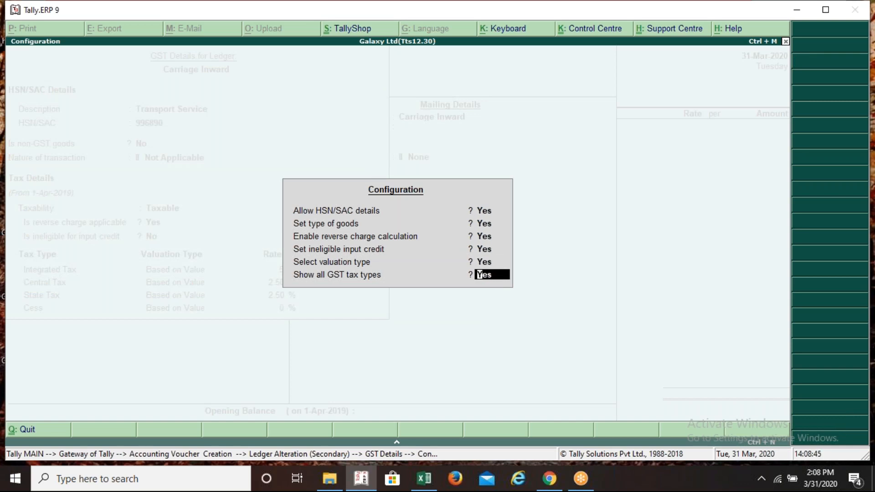
key(Return)
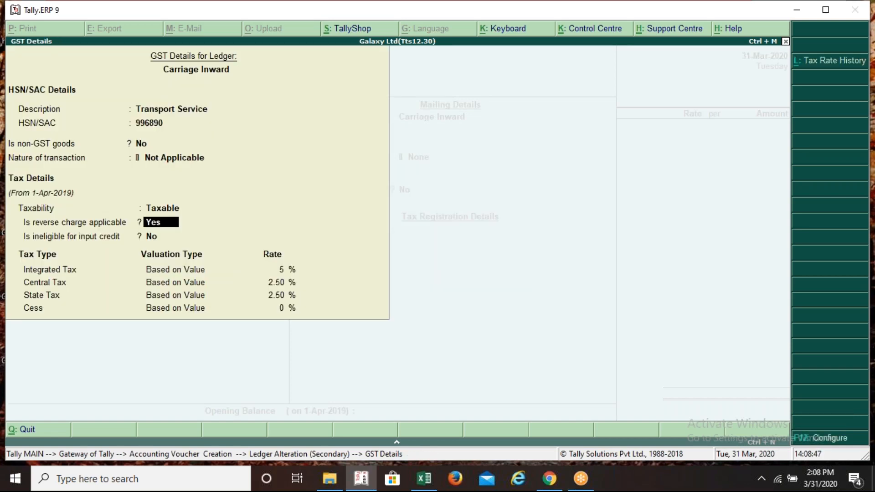
key(ctrl+a)
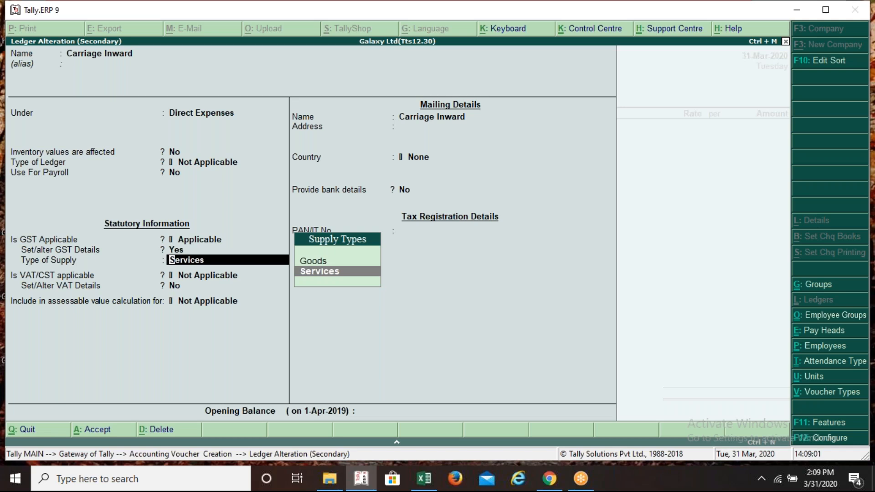
key(Return)
key(Return)
key(Return)
key(Return)
key(Return)
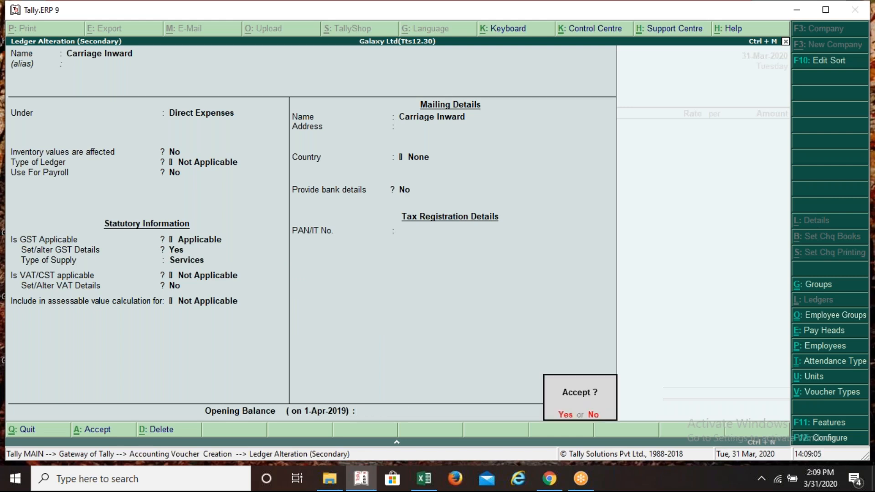
key(Return)
key(Return)
key(Return)
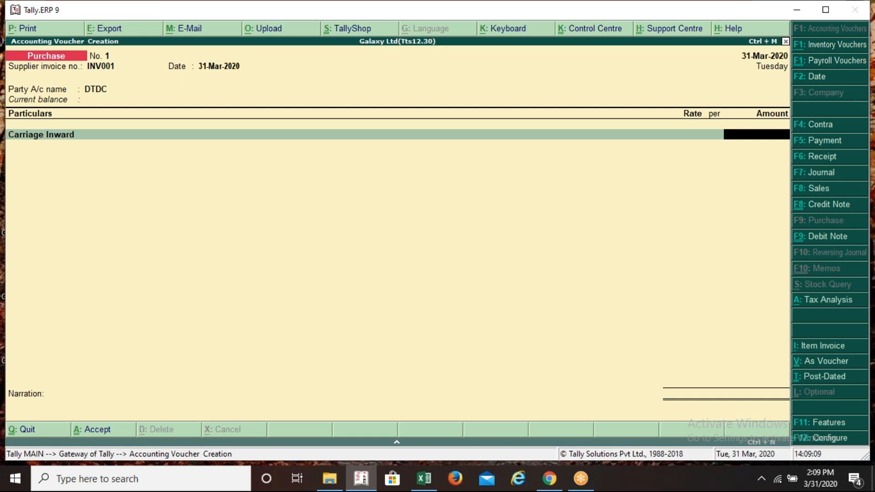
Enter 15,500 as the Carriage Inward amount and classify it as Purchase Taxable
text(15500)
key(Return)
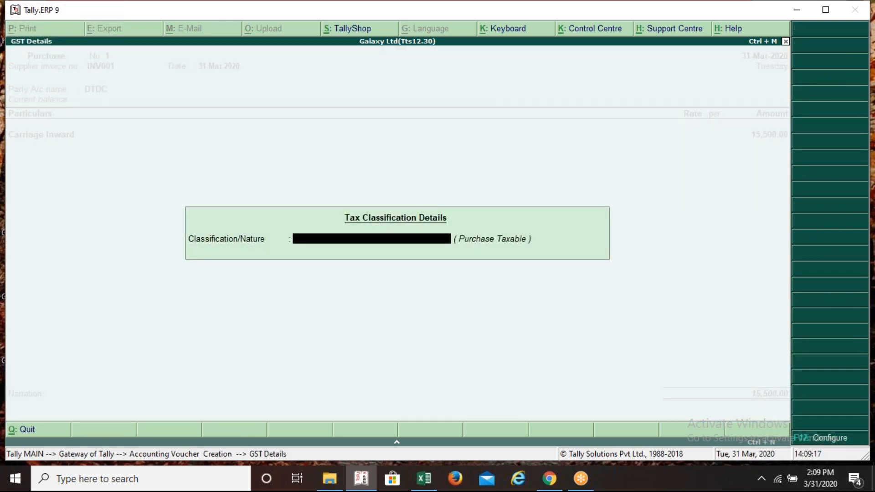
text(Pu)
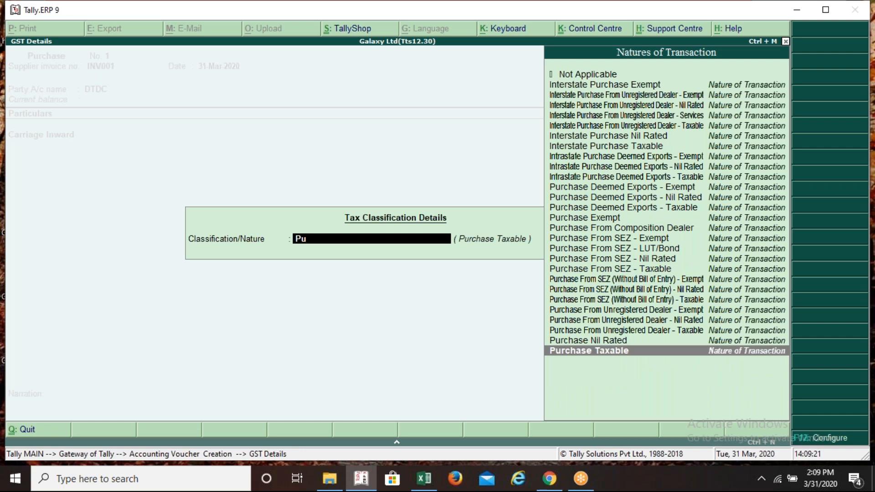
key(Return)
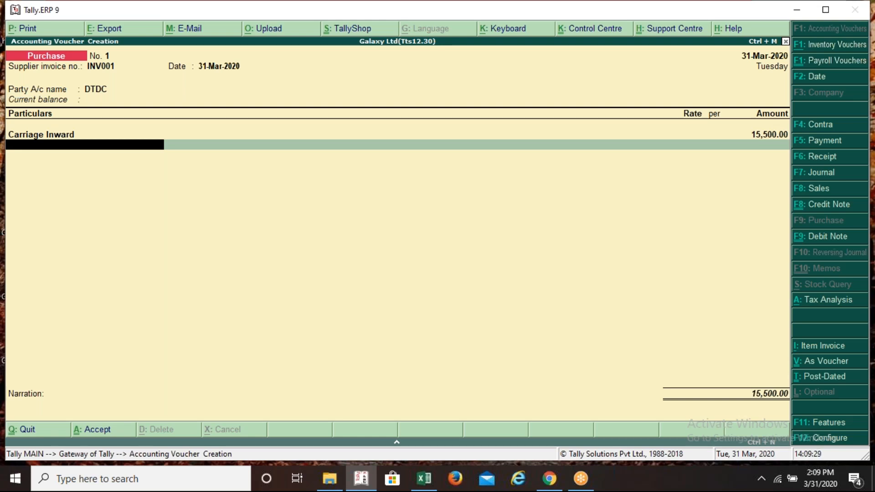
key(alt+a)
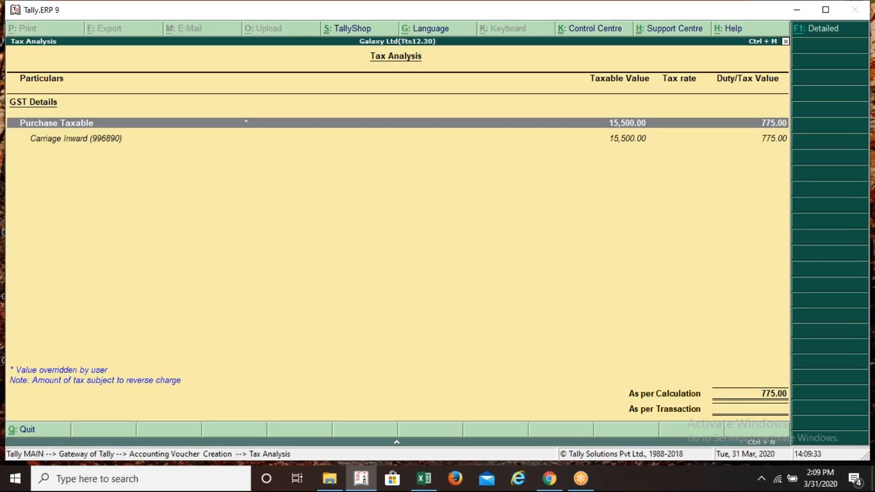
Show the detailed Tax Analysis: 15,500 taxable, Central and State Tax 387.50 each, 775 total
key(alt+F1)
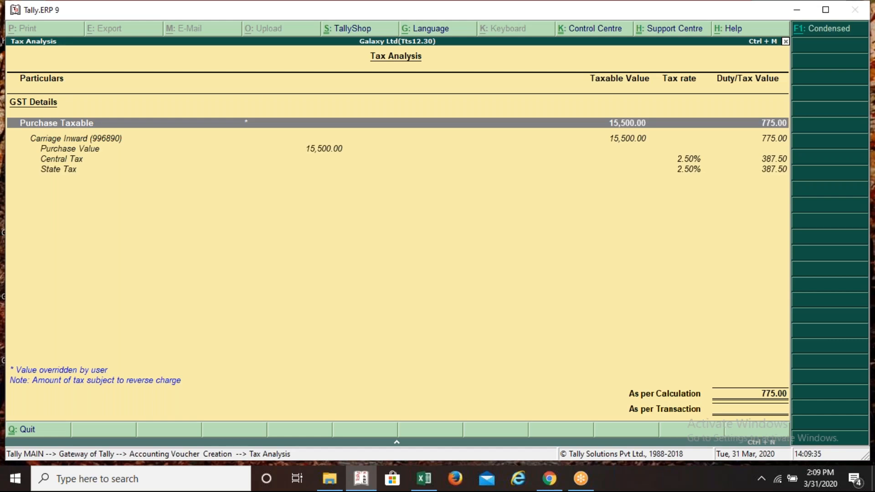
click(653, 37)
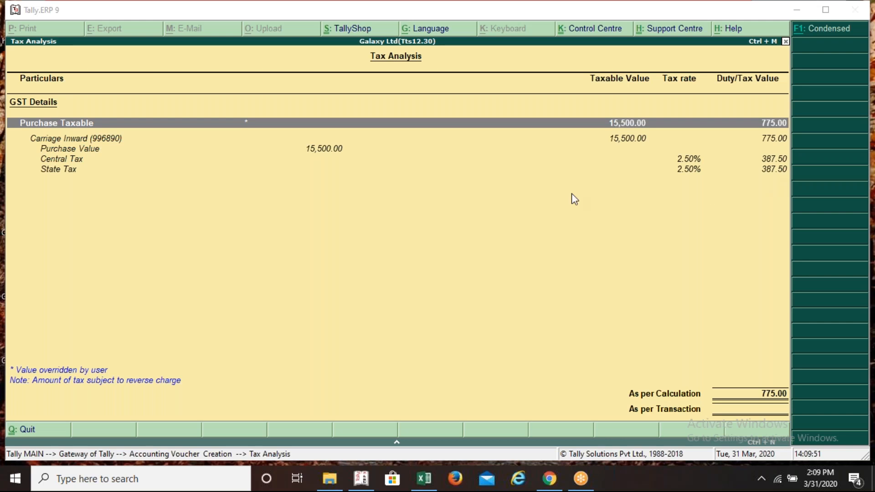
click(496, 194)
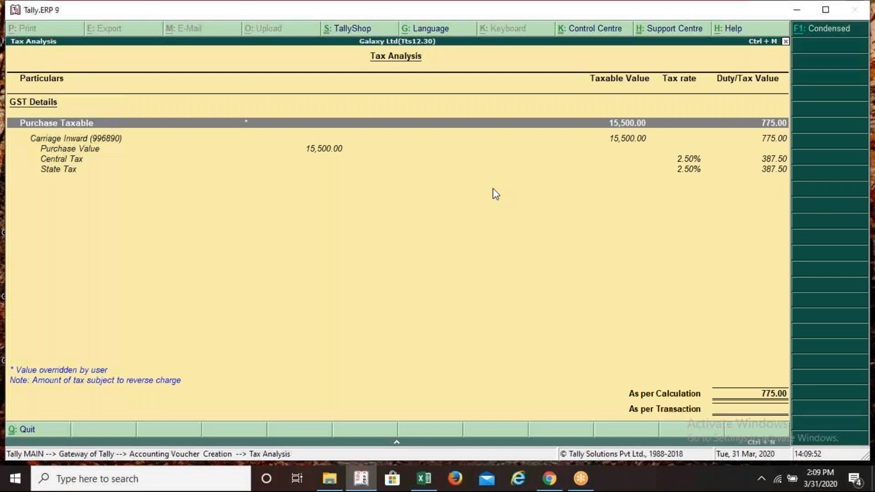
key(Escape)
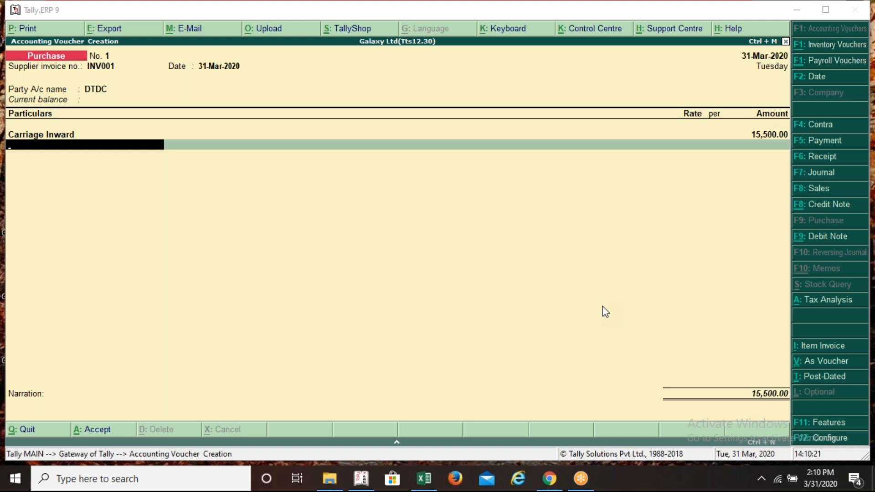
click(460, 263)
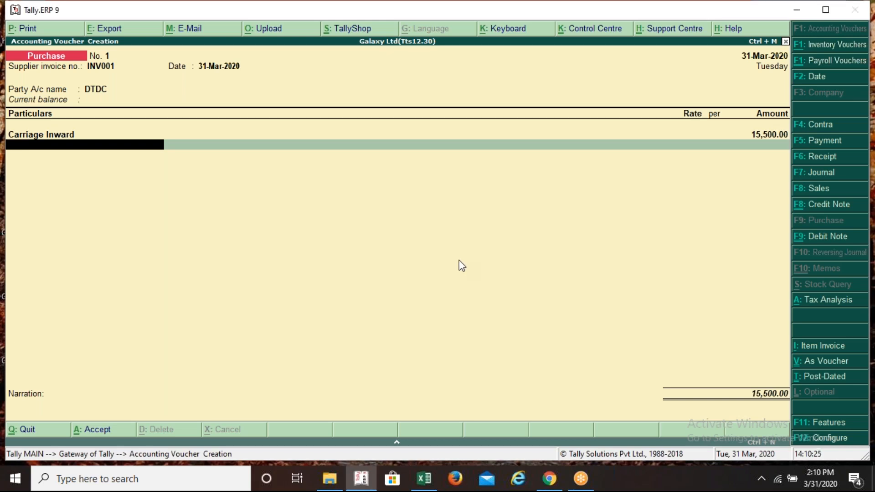
key(alt+a)
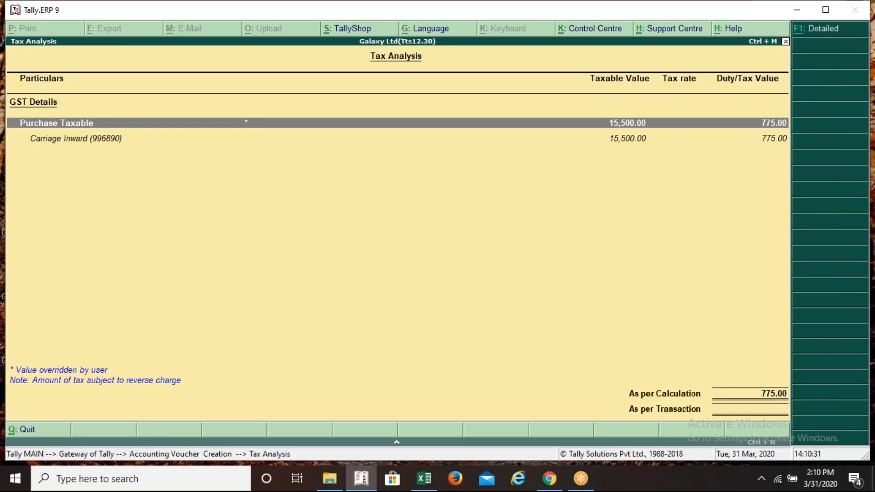
key(alt+F1)
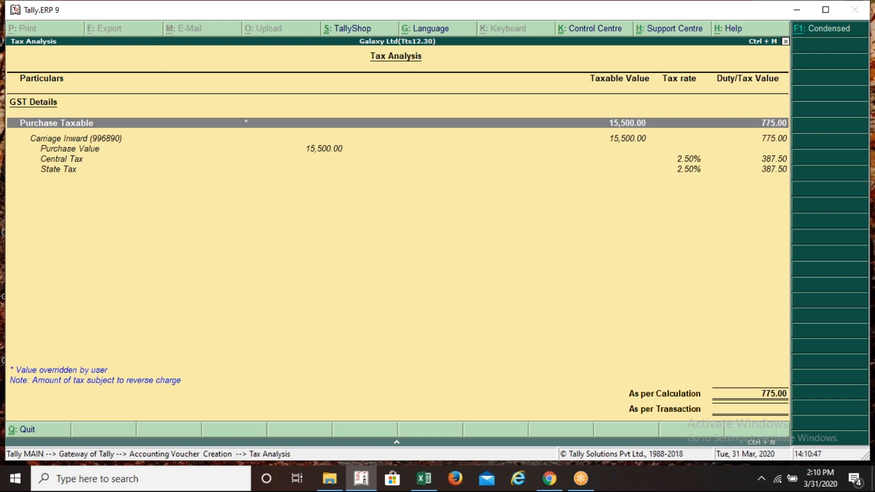
key(alt+Tab)
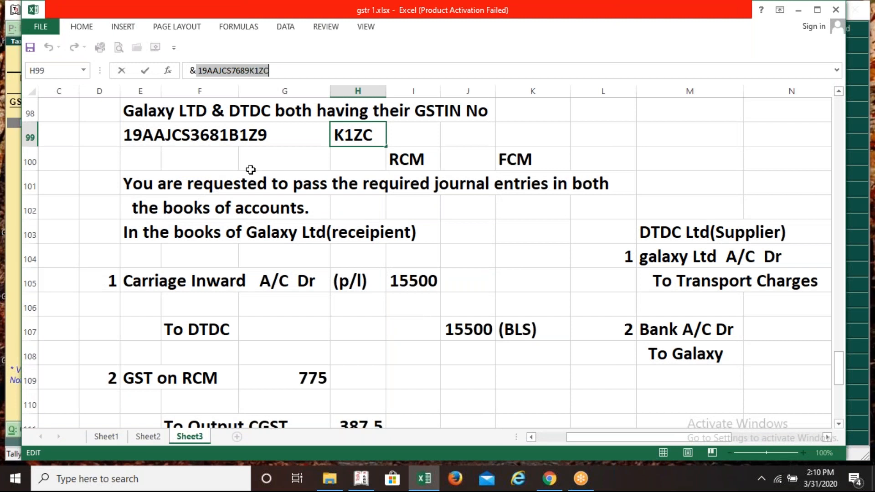
Commit DTDC's GSTIN in Excel cell H99, then return to Tally's Tax Analysis
key(Return)
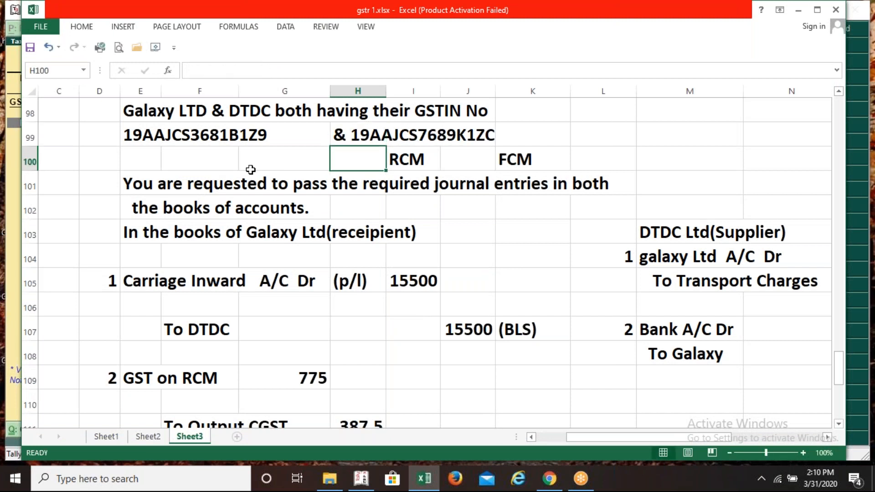
click(388, 137)
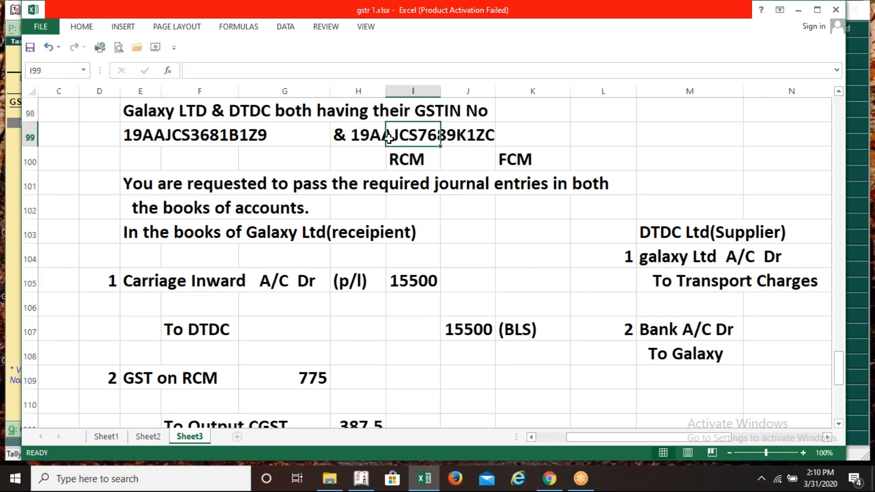
key(Left)
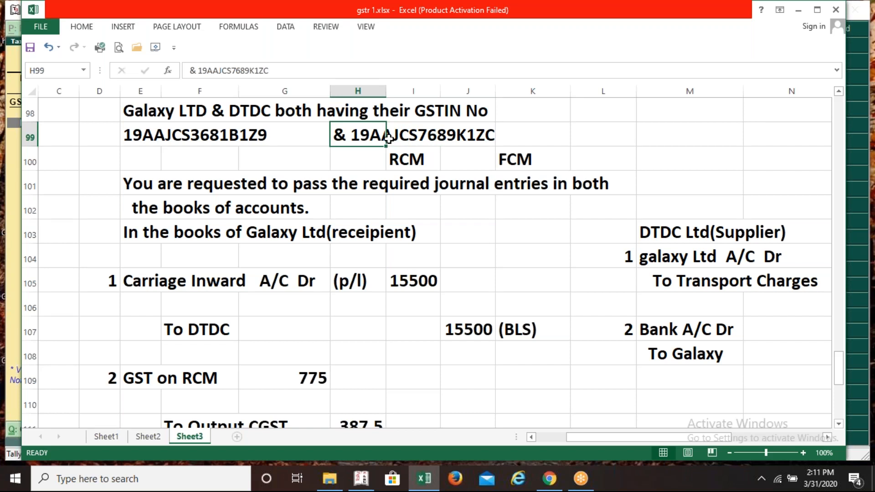
key(alt+Tab)
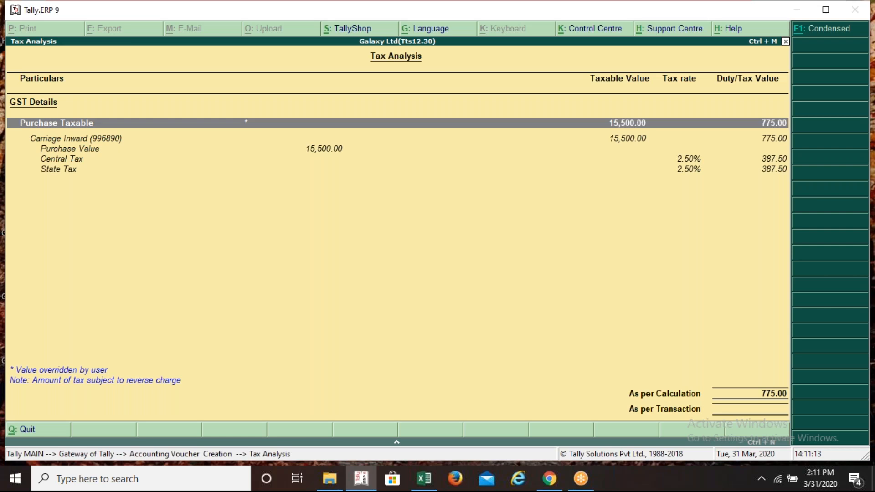
Save purchase voucher No. 1 and reopen it, showing DTDC's 15,500.00 Cr balance
key(Escape)
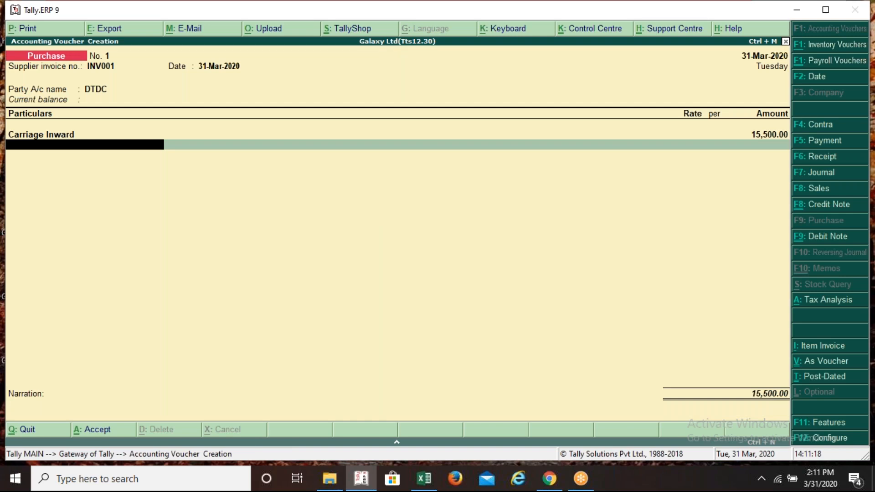
key(ctrl+a)
key(Page_Up)
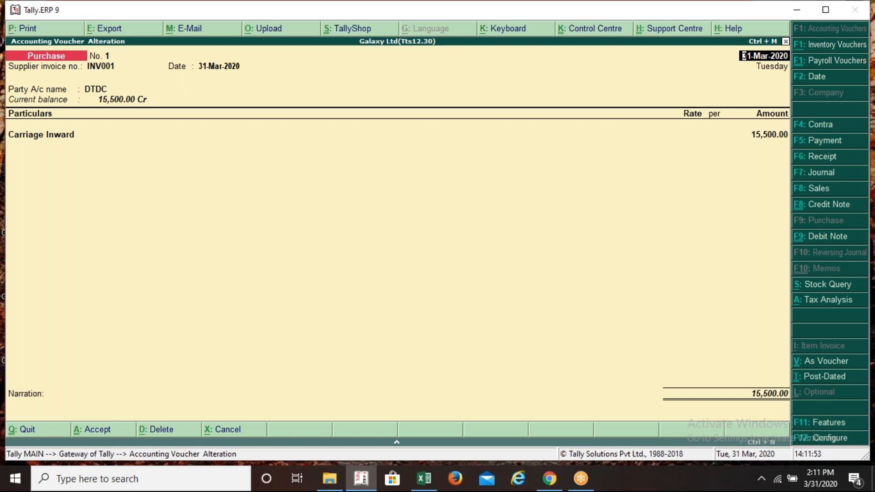
Bring up the gstr 1.xlsx RCM workings and move down column H to the GST on RCM row
key(alt+Tab)
key(Down)
key(Down)
key(Down)
key(Down)
key(Down)
key(Down)
key(Down)
key(Down)
key(Down)
key(Down)
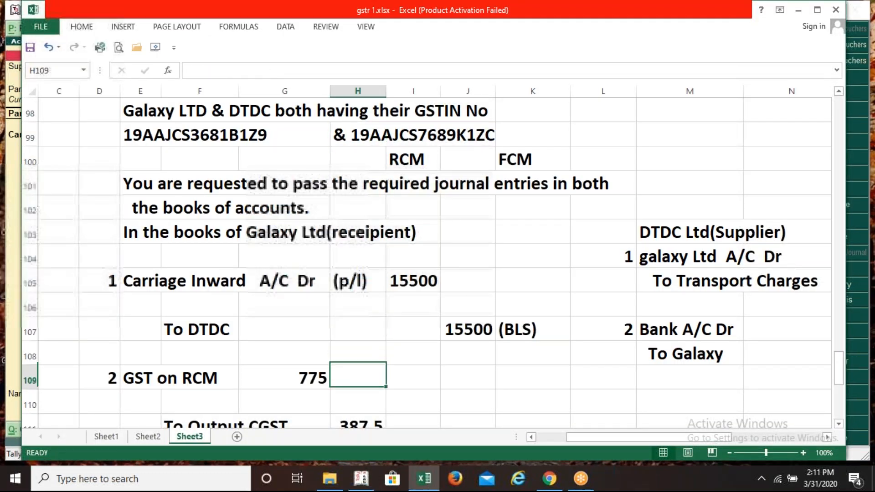
Check the 775 GST on RCM split into Output CGST and SGST of 387.5 each, then return to Tally
key(Down)
key(Down)
key(Down)
key(Down)
key(Down)
key(Down)
key(Up)
key(Up)
key(Up)
key(Up)
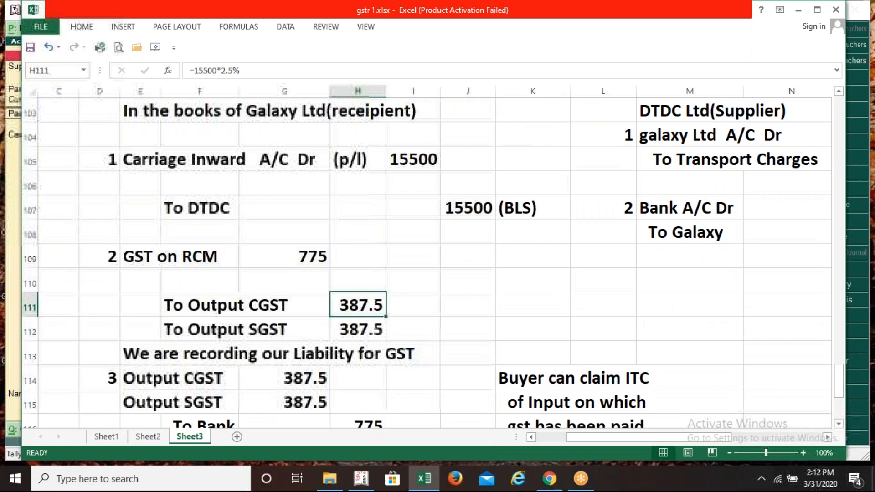
key(Up)
key(Up)
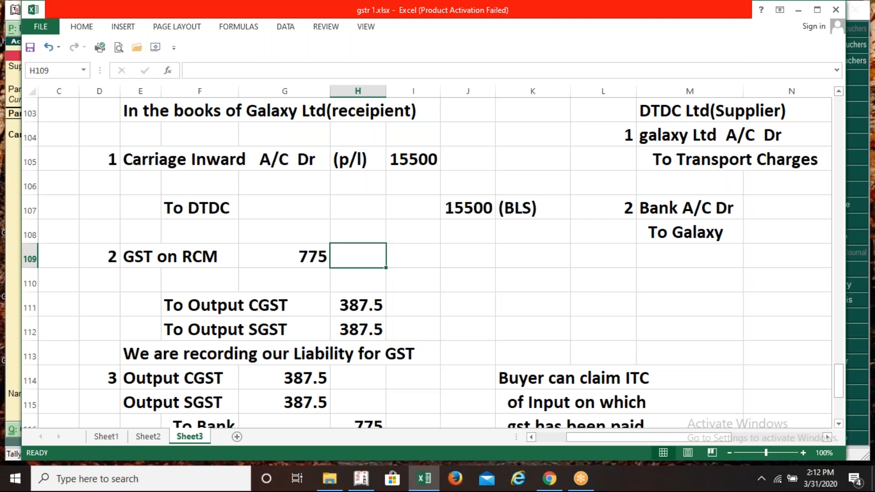
key(alt+Tab)
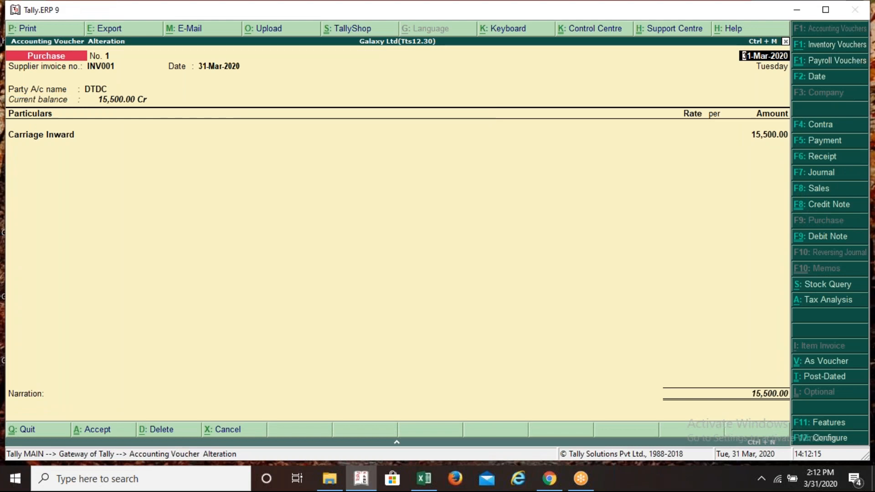
Accept the altered purchase voucher No. 1 and quit to the Gateway of Tally
key(ctrl+a)
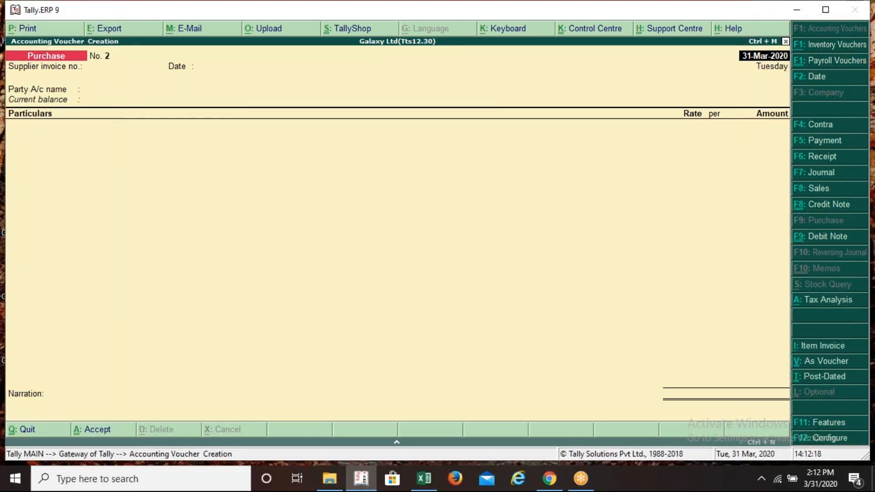
key(Escape)
key(y)
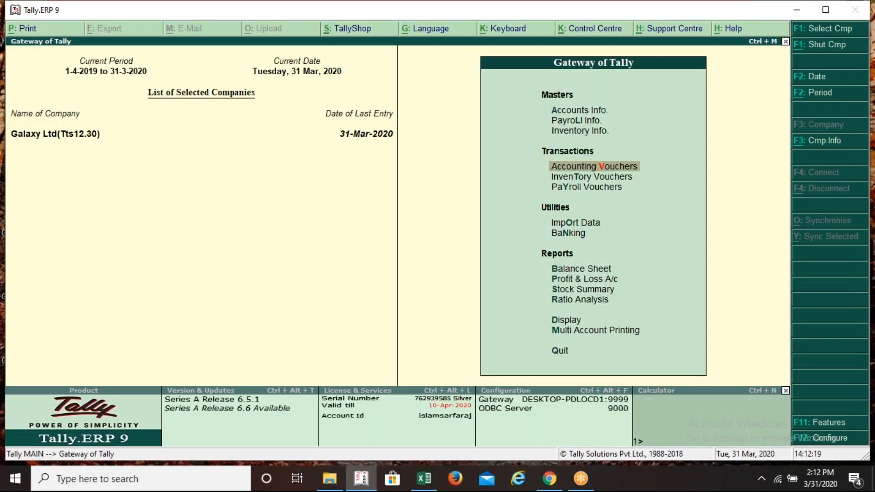
Open a blank Journal voucher No. 1 dated 31-Mar-2020
key(Return)
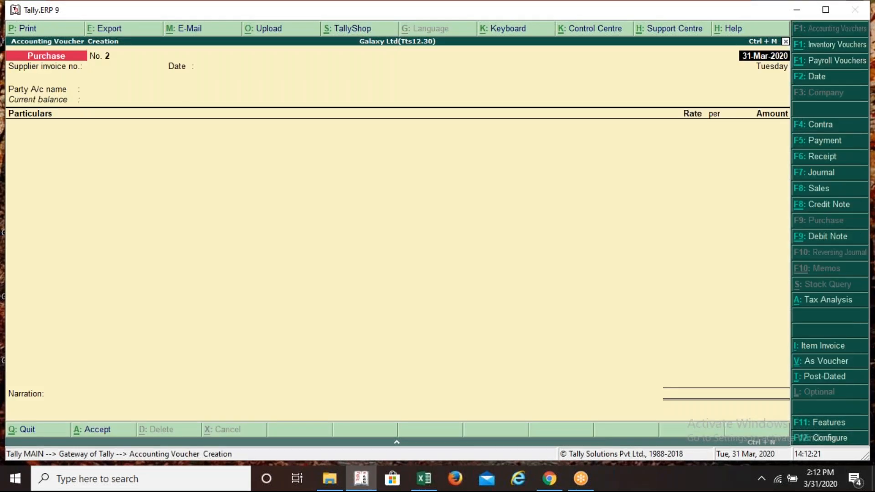
key(F7)
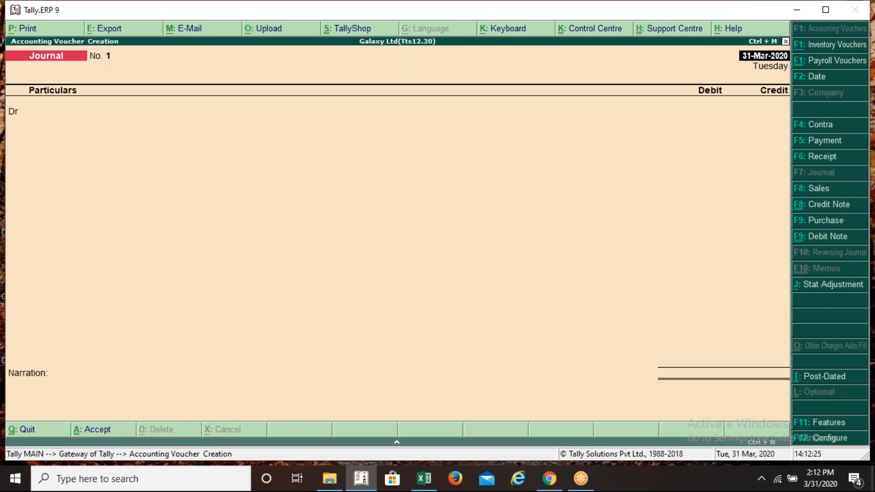
click(651, 38)
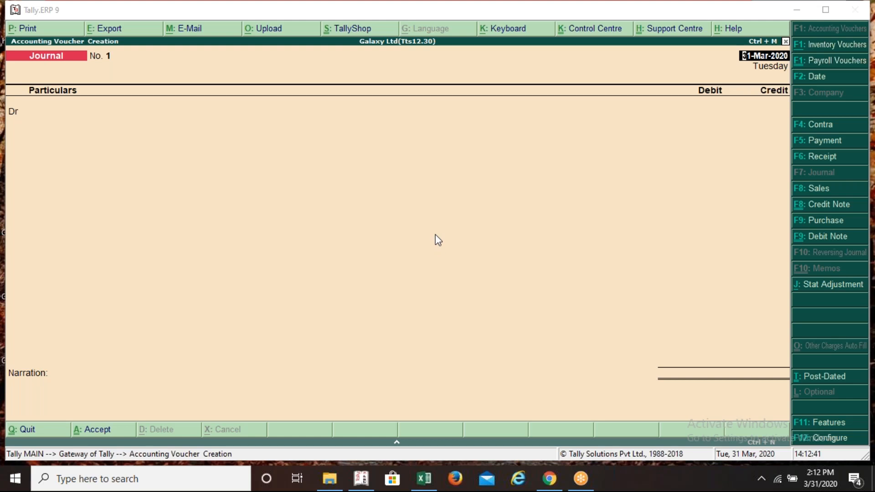
Change the journal date to 29-Feb-2020
key(F2)
text(2)
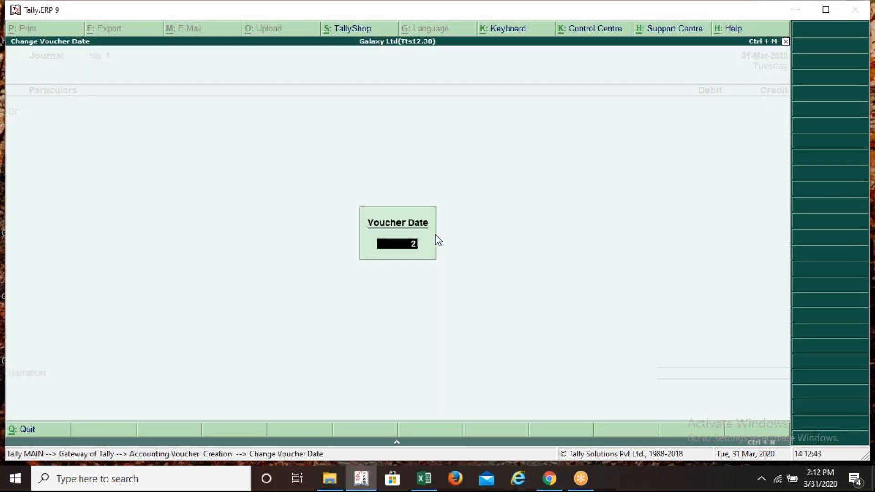
text(9feb)
key(Return)
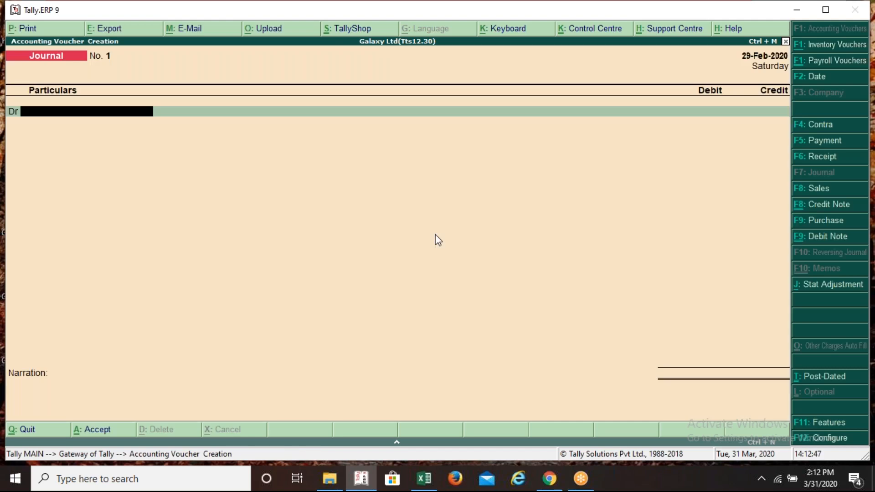
key(alt+c)
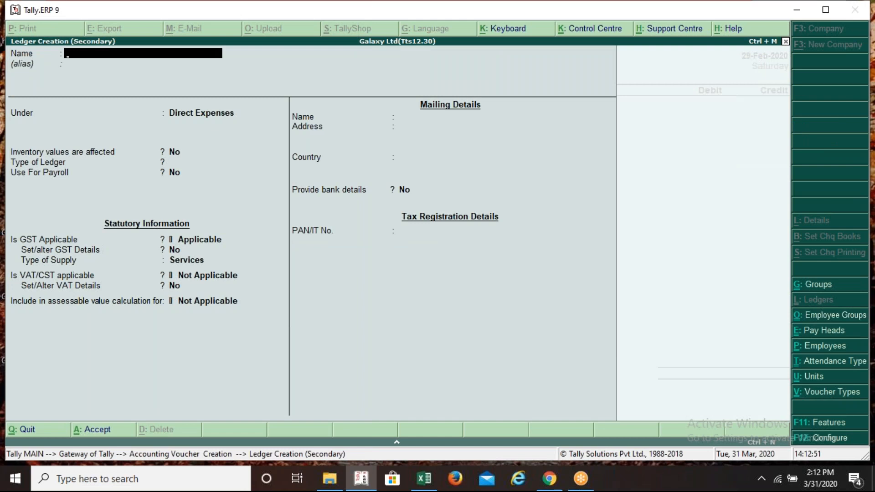
key(Escape)
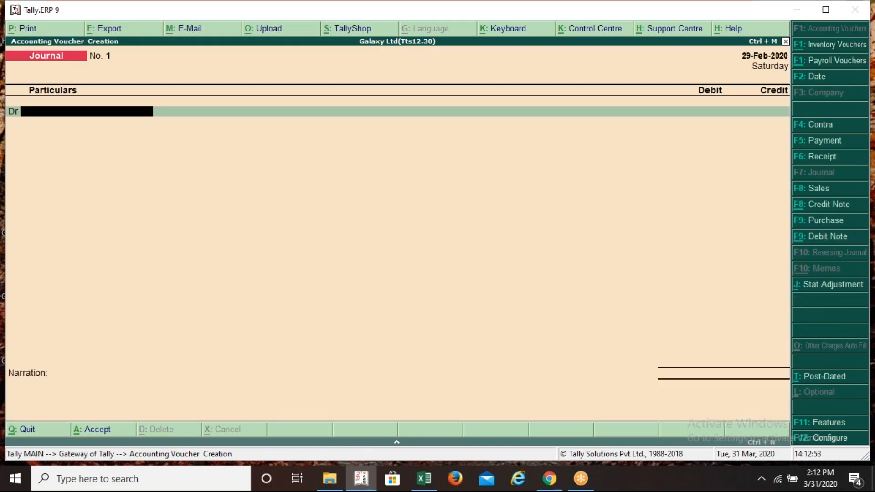
Debit Carriage Inward 15,500 with nature Purchase Taxable
text(C)
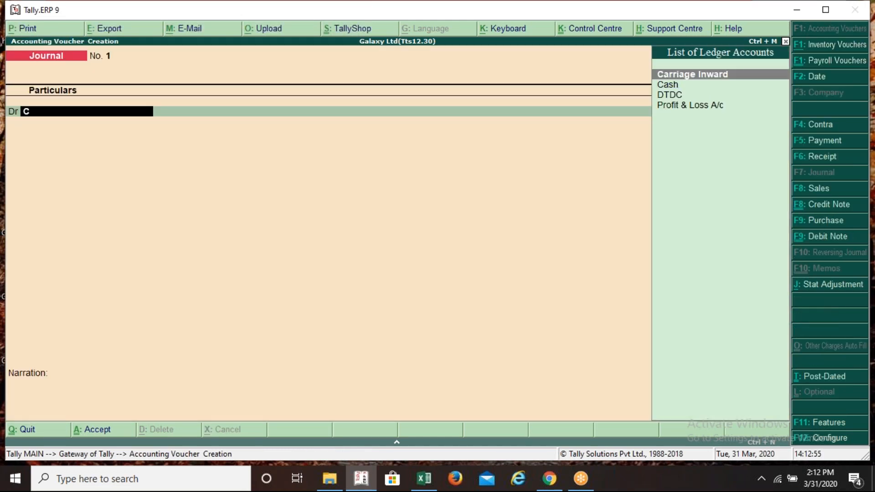
key(Return)
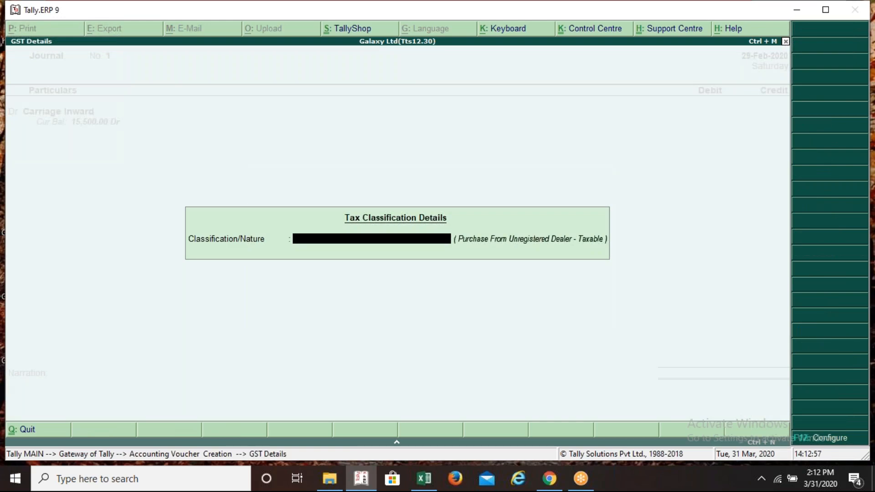
text(Pu)
key(Down)
key(Down)
key(Down)
key(Down)
key(Down)
key(Down)
key(Down)
key(Down)
key(Down)
key(Down)
key(Down)
key(Down)
key(Down)
key(Return)
text(15500)
key(Return)
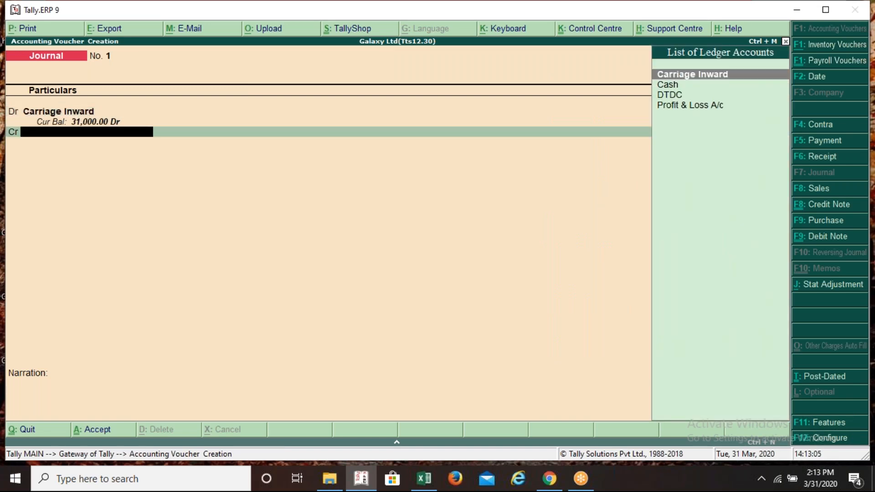
Credit DTDC 15,500 and mark it On Account
key(Down)
key(Down)
key(Return)
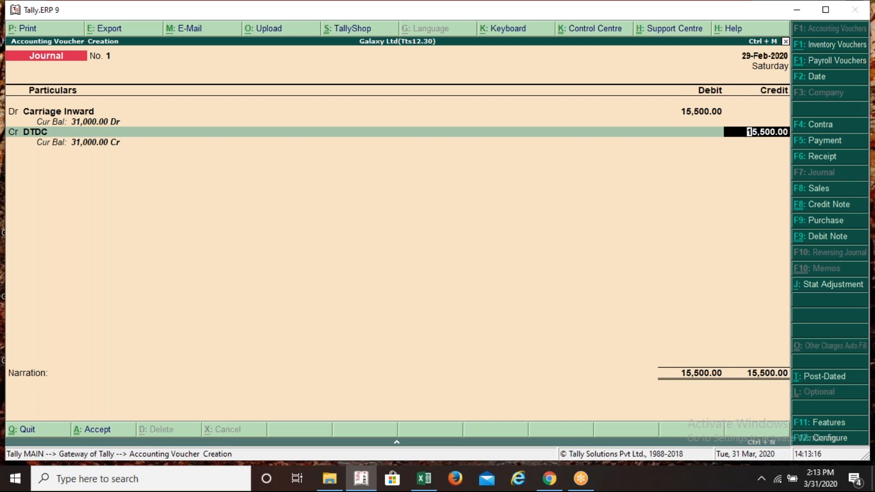
key(Return)
key(Return)
key(Return)
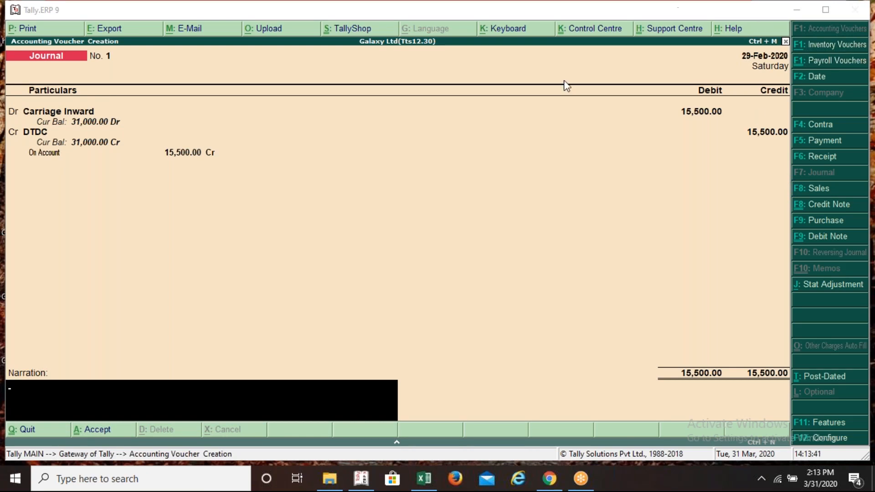
Accept On Account and review the Carriage Inward ledger's settings
click(493, 149)
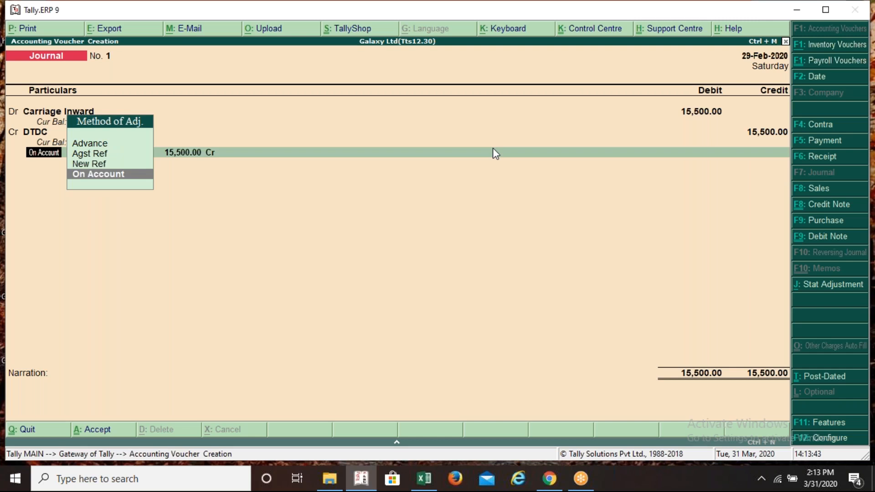
key(Return)
key(Return)
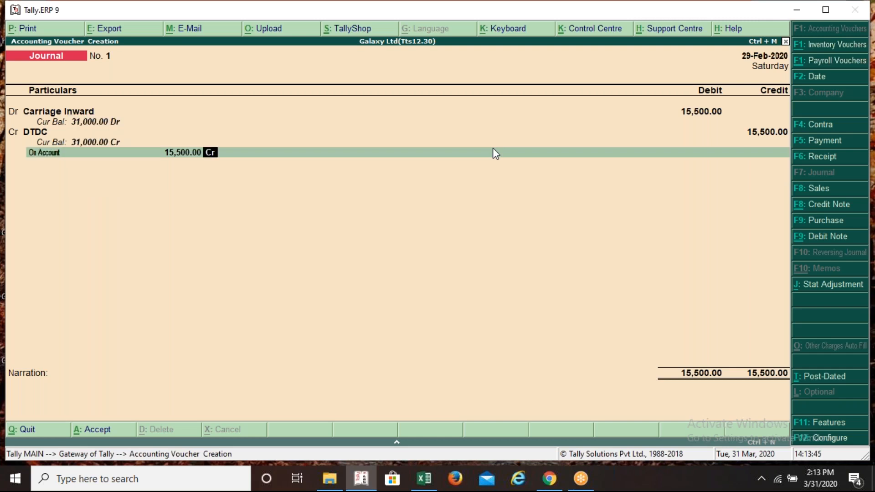
key(BackSpace)
key(BackSpace)
key(BackSpace)
key(BackSpace)
key(BackSpace)
key(BackSpace)
key(BackSpace)
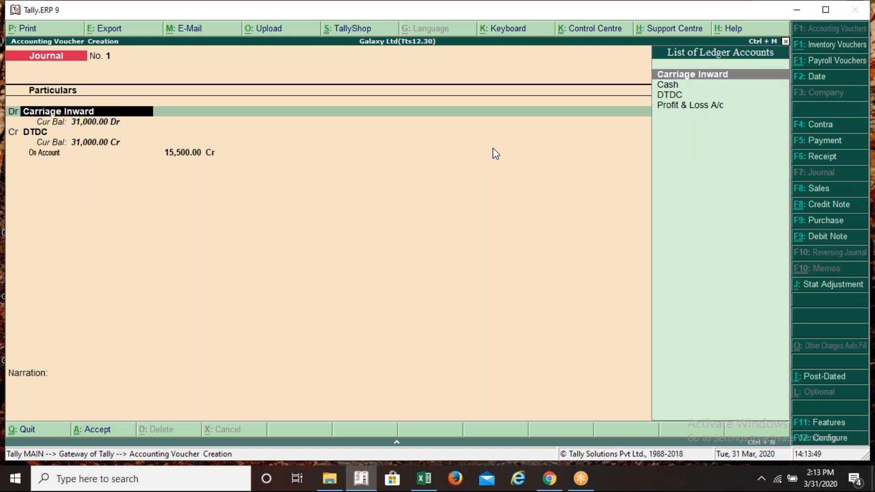
key(ctrl+Return)
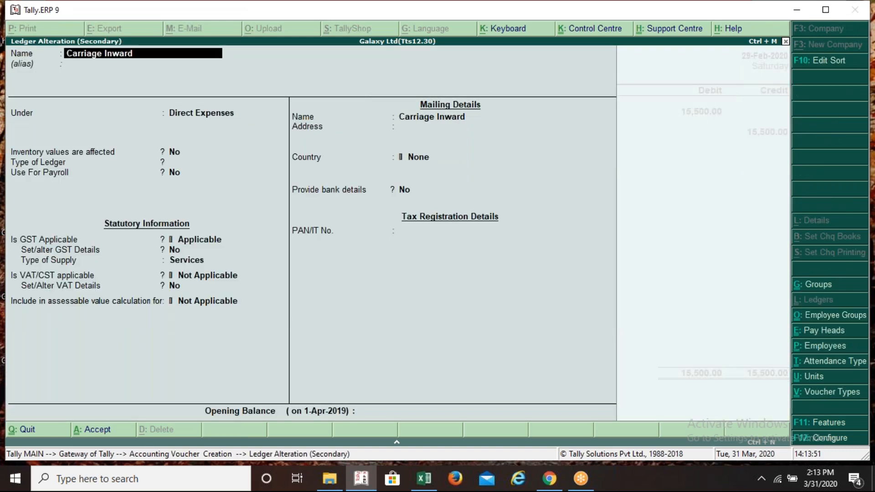
key(Escape)
key(Escape)
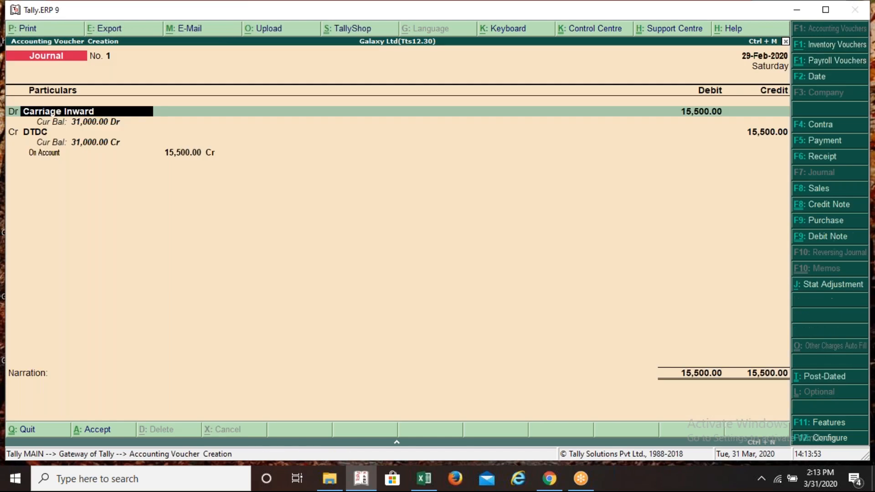
Review DTDC's ledger, a Regular West Bengal creditor, then ask to quit the journal
key(Down)
key(Down)
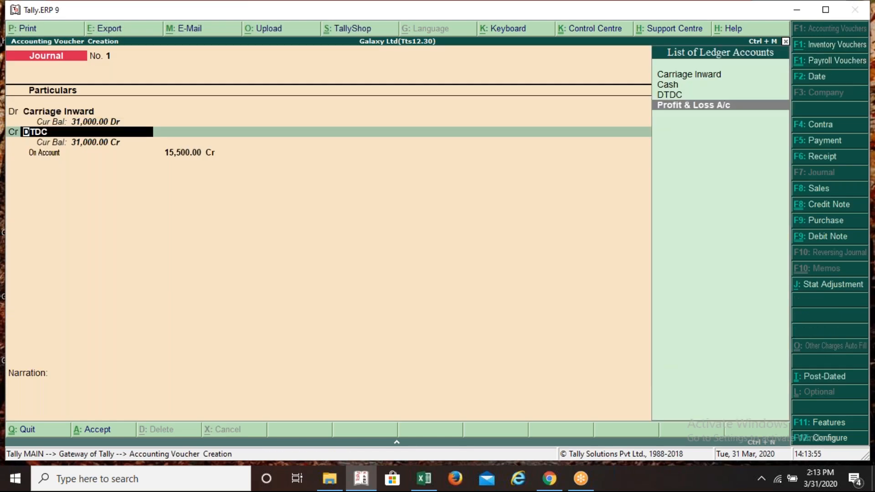
key(ctrl+Return)
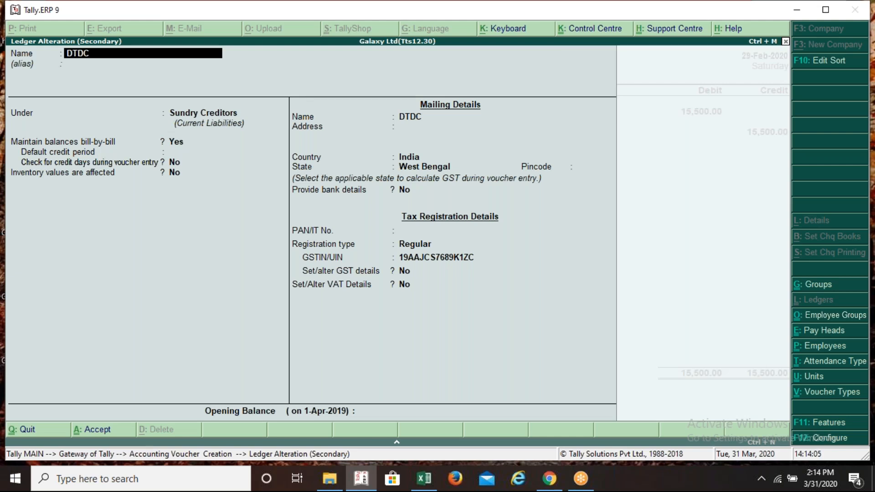
key(ctrl+a)
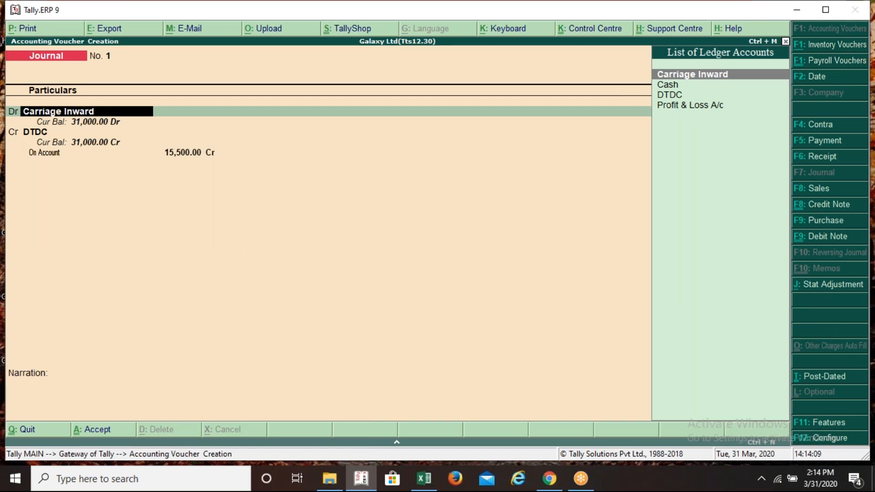
key(Escape)
key(Escape)
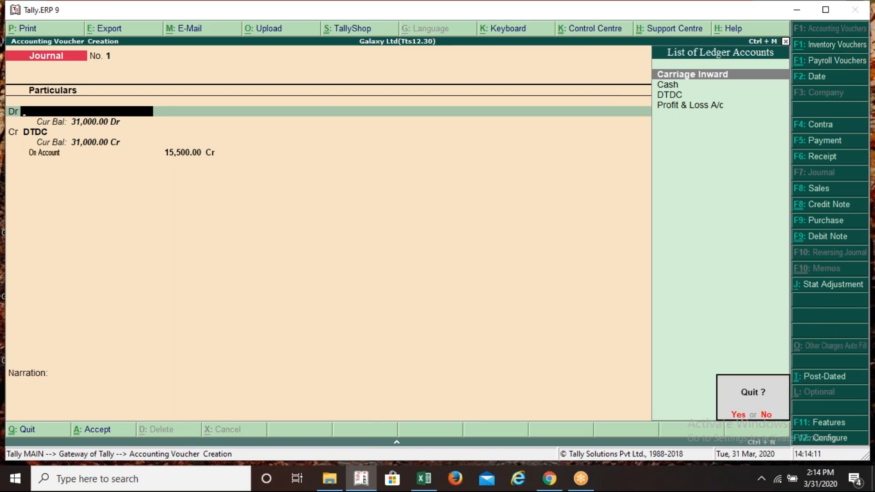
Abandon the 29-Feb journal and start a new voucher, glancing at the statutory adjustment details
key(y)
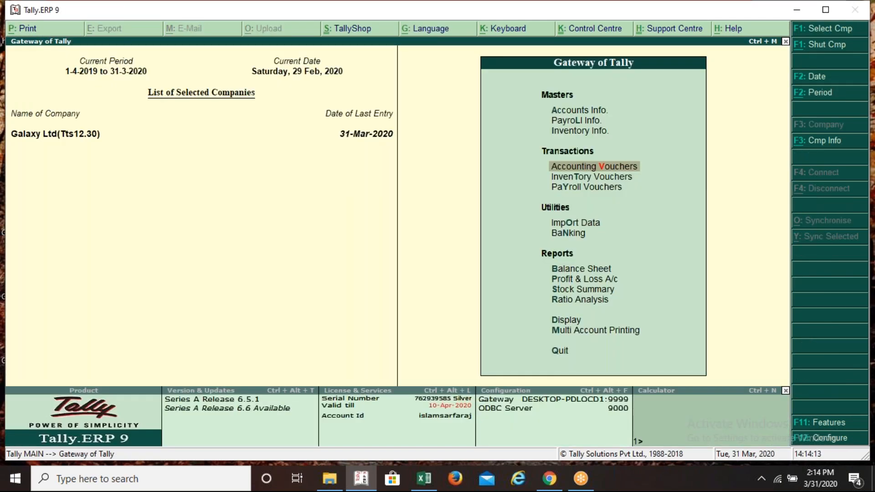
key(Return)
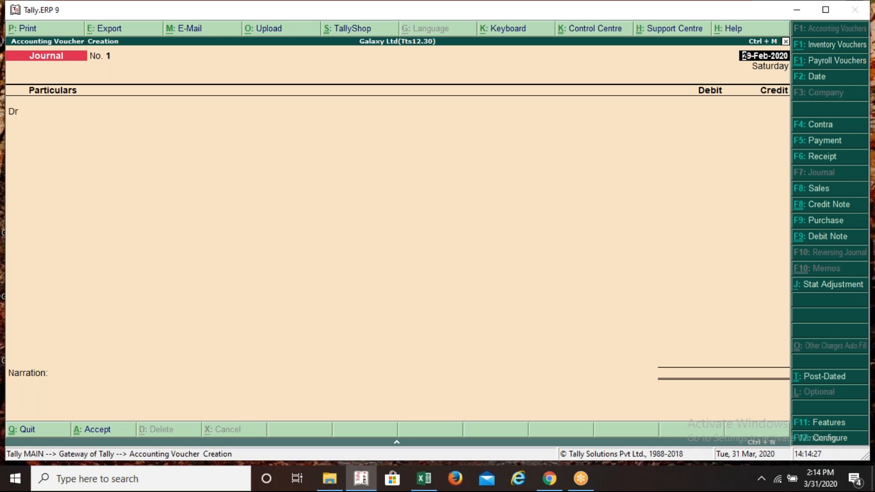
key(alt+j)
key(Escape)
key(alt+Tab)
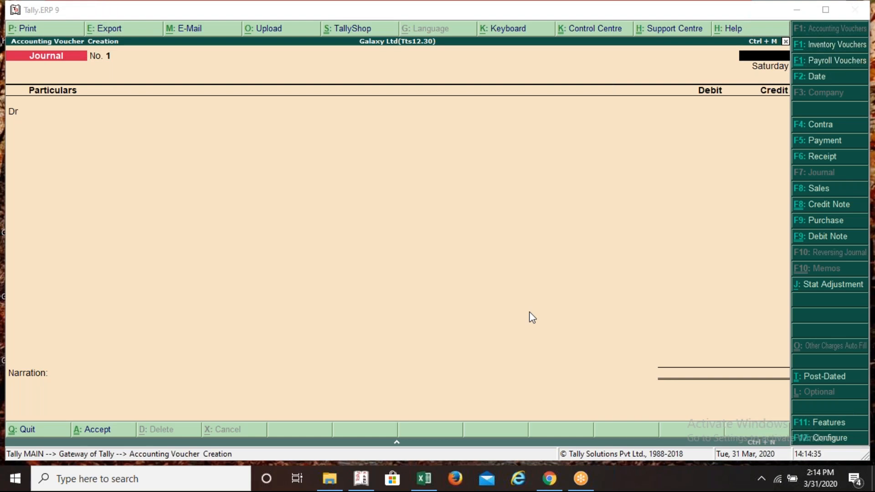
click(541, 99)
key(Return)
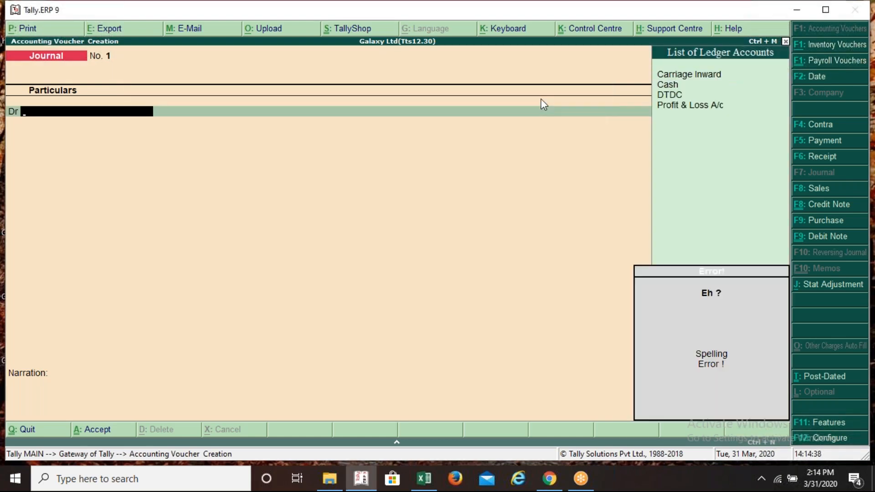
Discard that voucher and start a fresh Journal No. 1 dated 31-Mar-2020
key(Escape)
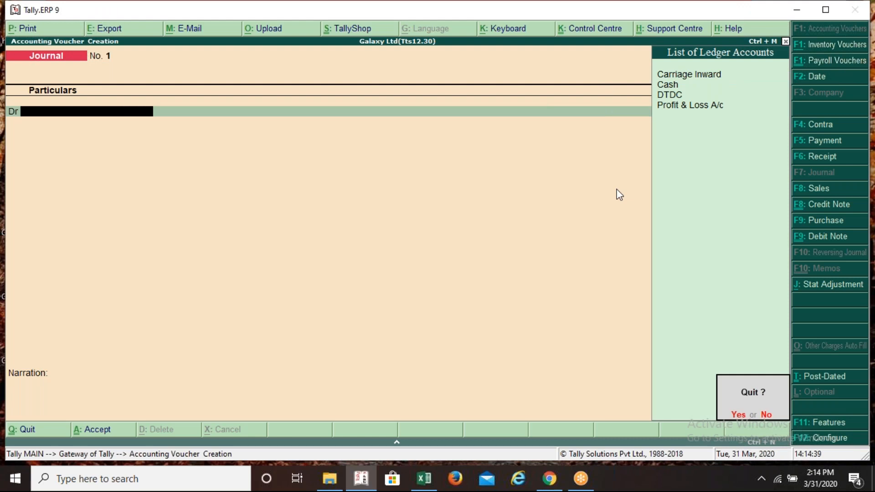
key(y)
key(Return)
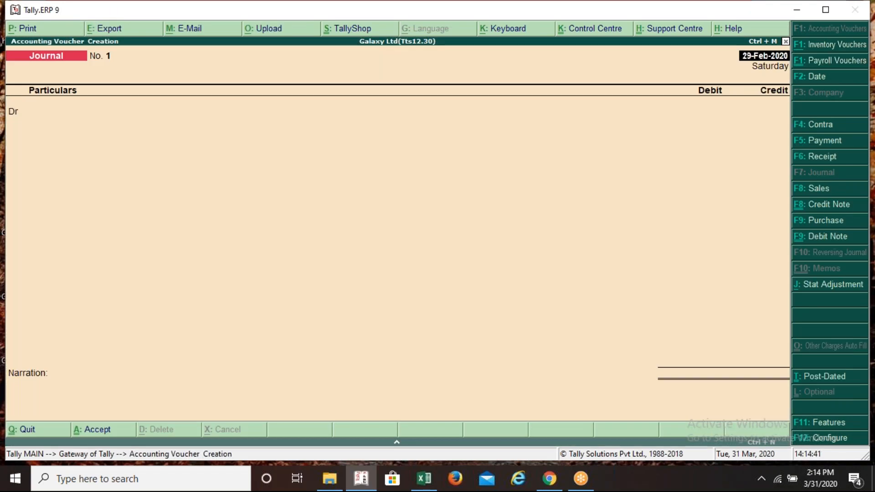
key(F2)
text(31m)
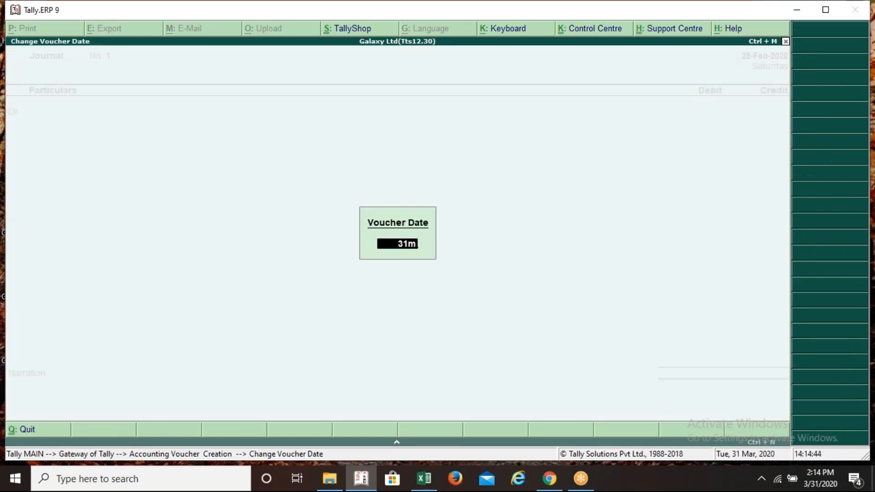
key(Return)
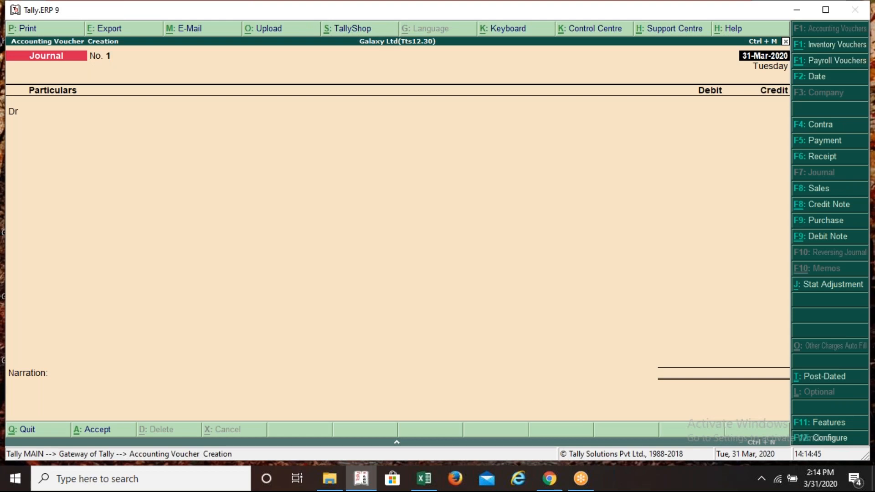
click(663, 20)
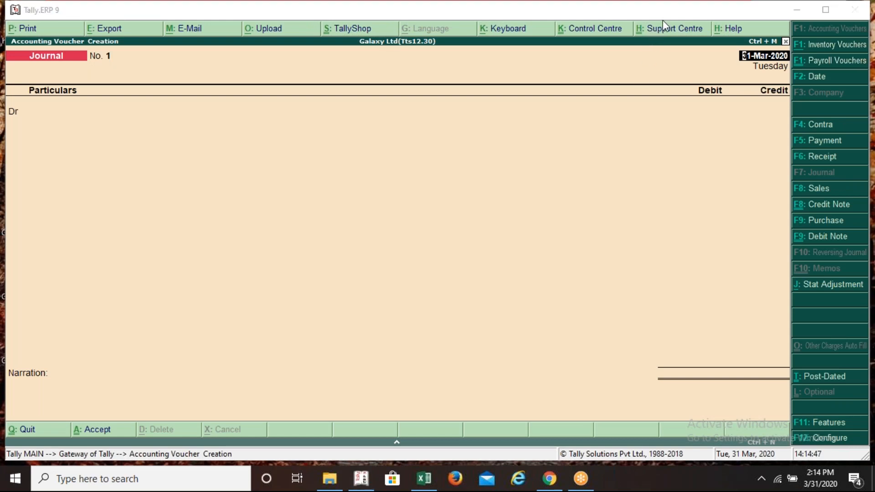
click(490, 150)
key(Return)
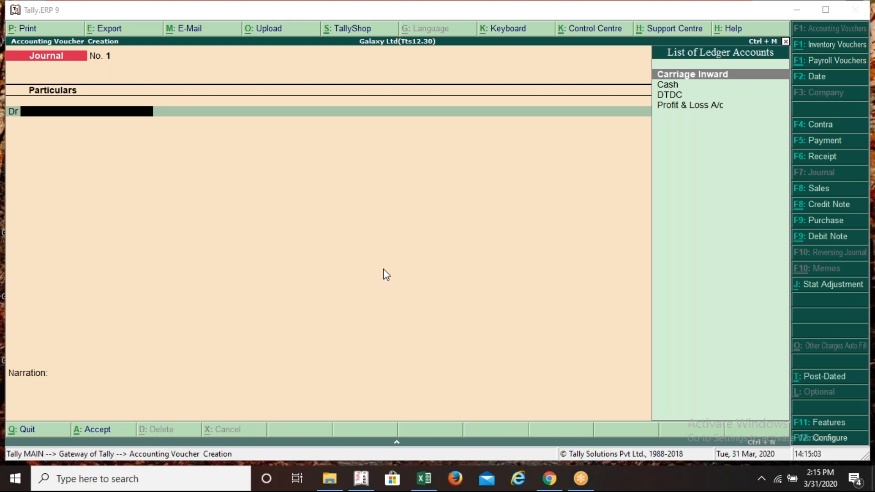
Set the stat adjustment to GST, Increase of Tax Liability, Purchase under reverse charge
click(383, 269)
key(alt+j)
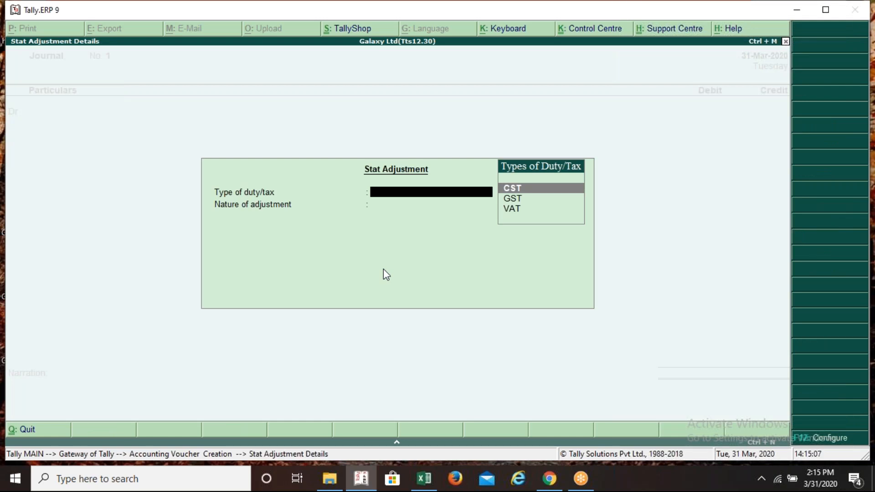
key(Down)
key(Return)
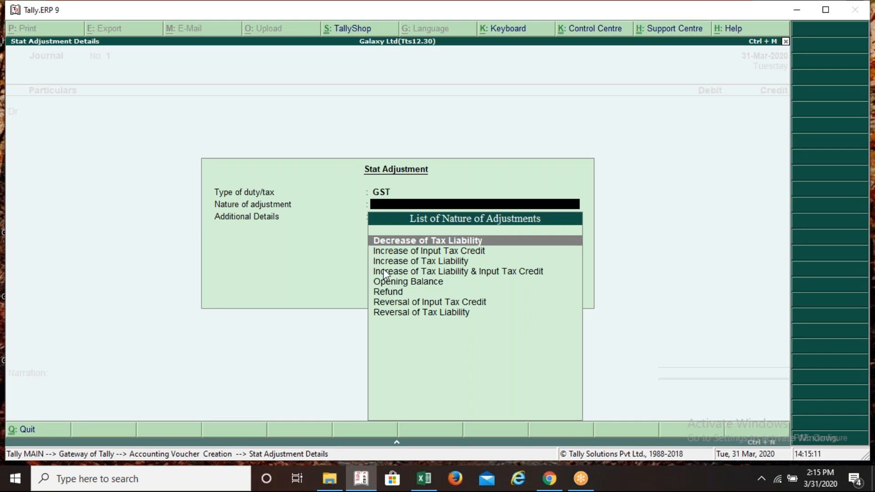
key(Down)
key(Down)
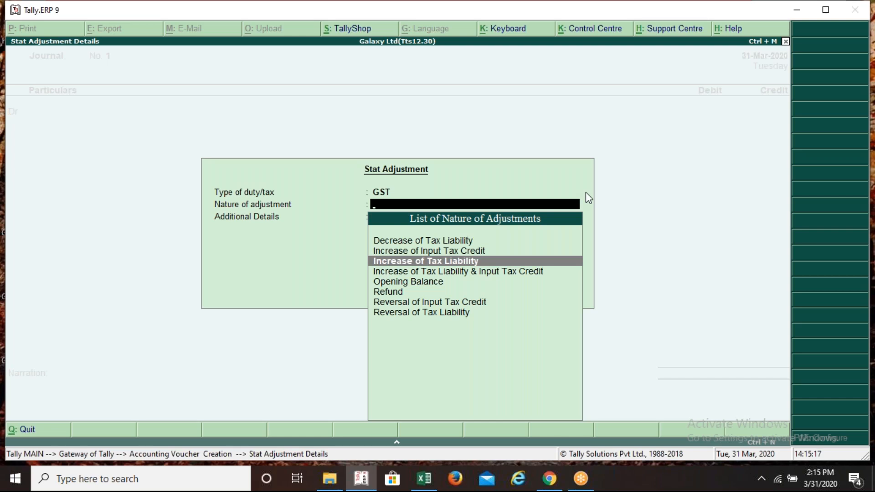
key(Return)
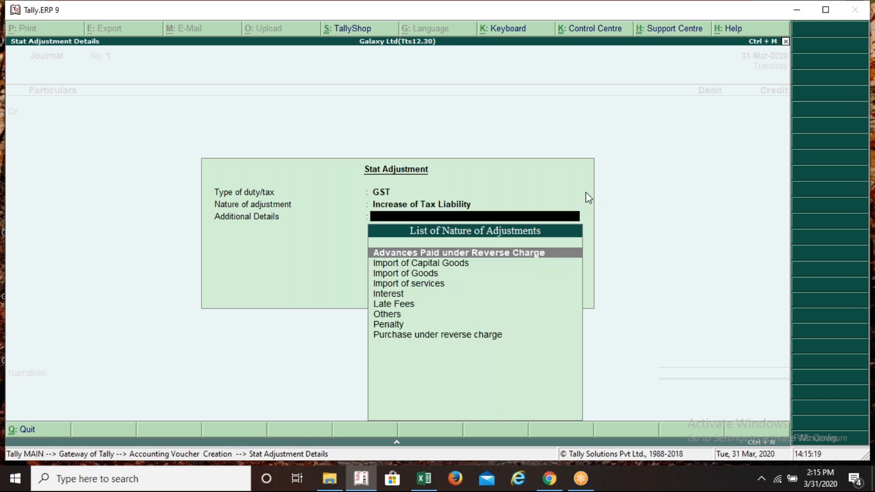
key(Down)
key(Down)
key(Down)
key(Down)
key(Down)
key(Down)
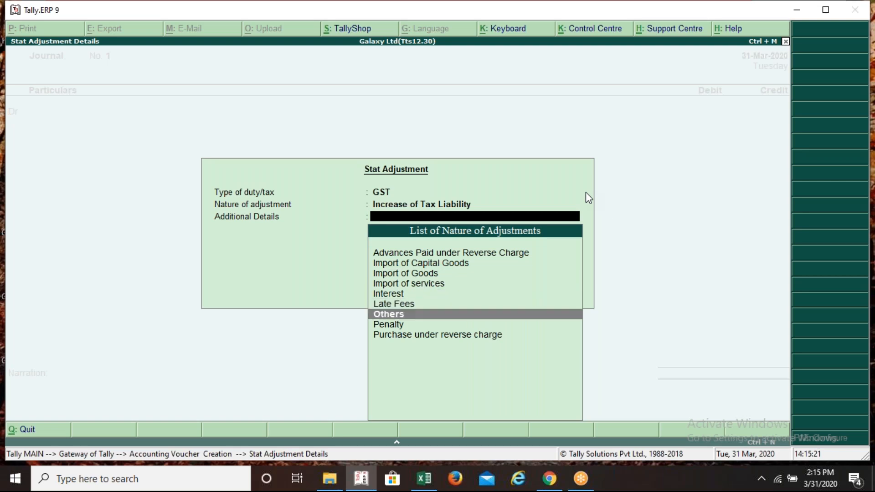
key(Down)
key(Down)
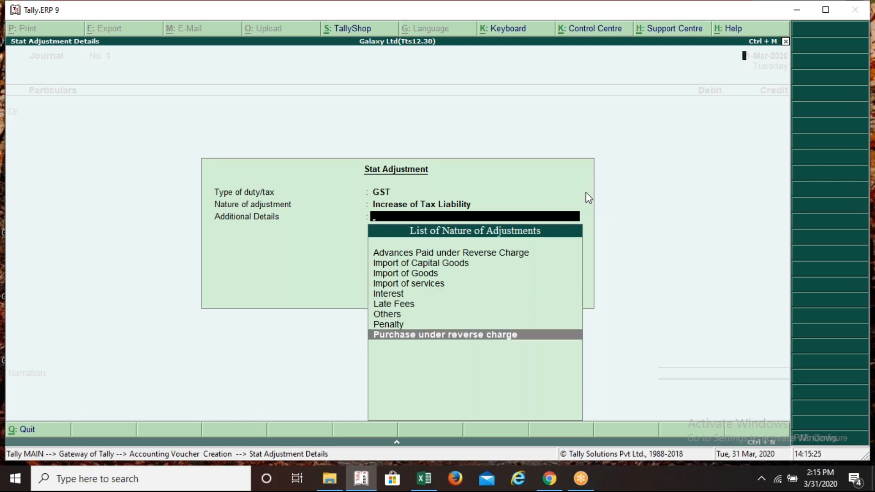
key(Return)
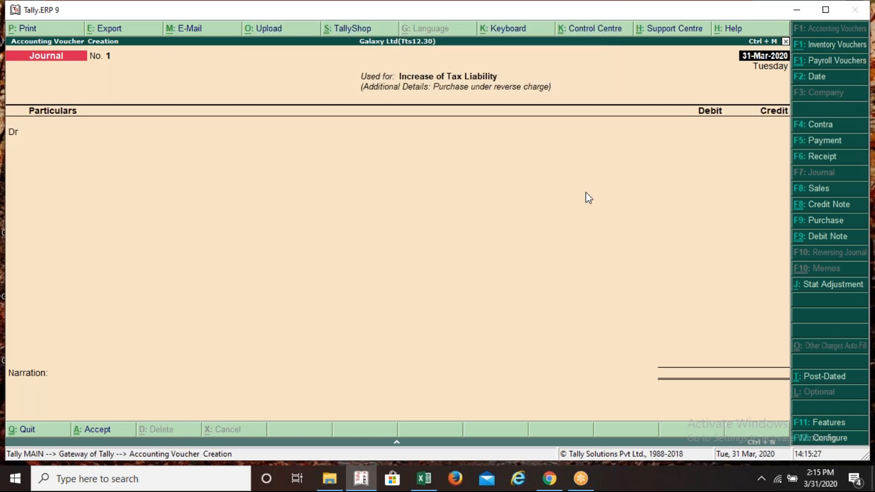
Reopen the adjustment details to confirm those settings and return to the voucher
key(alt+j)
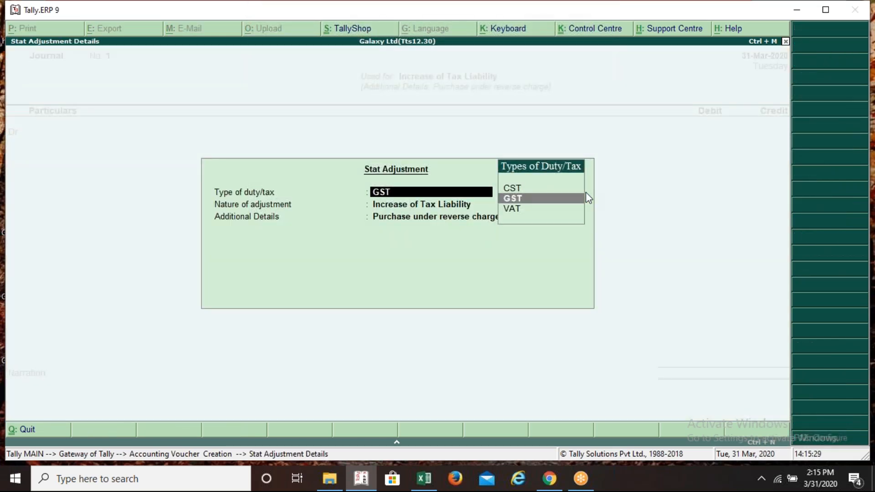
key(Return)
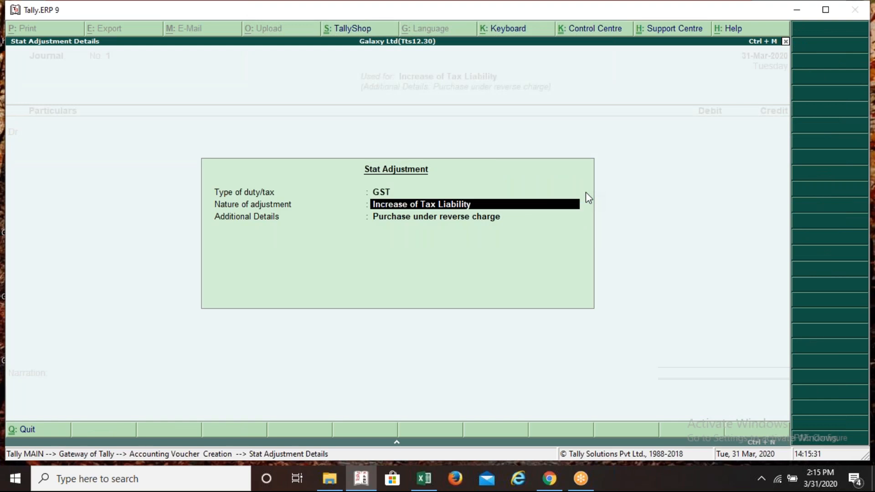
key(Return)
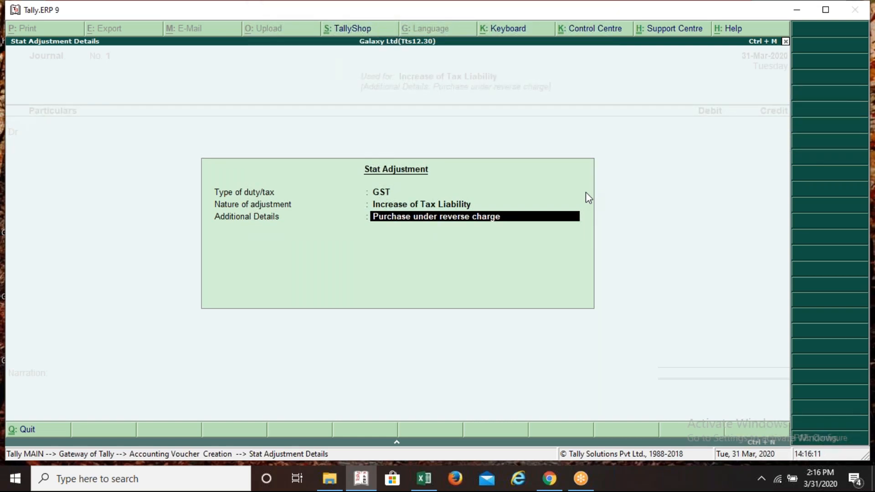
key(Return)
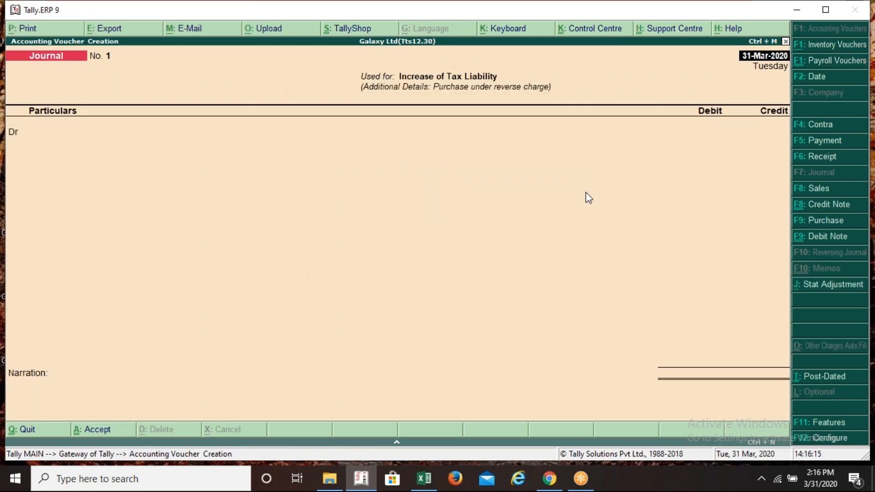
Start the debit line and look up the GST on RCM entry (row 109) in the Excel workings
key(Return)
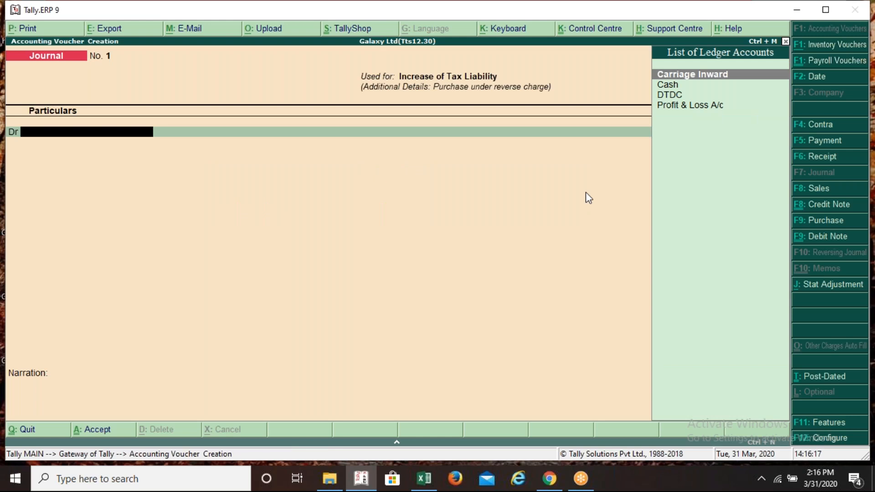
key(alt+Tab)
key(Left)
key(Left)
key(Left)
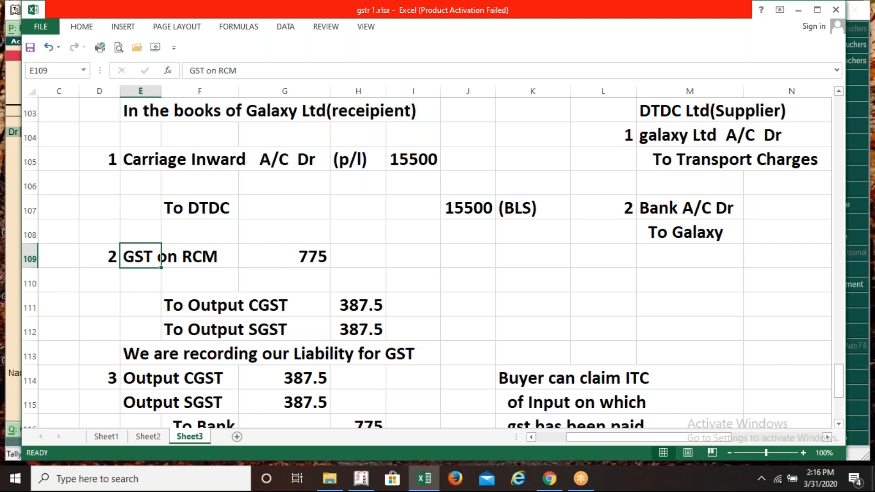
key(alt+Tab)
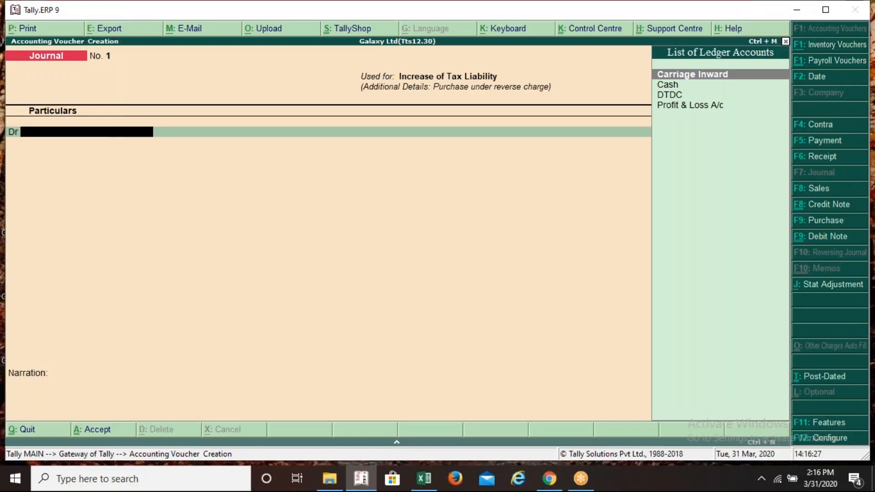
Create a GST on RCM ledger under Current Assets as the journal's debit ledger
key(alt+c)
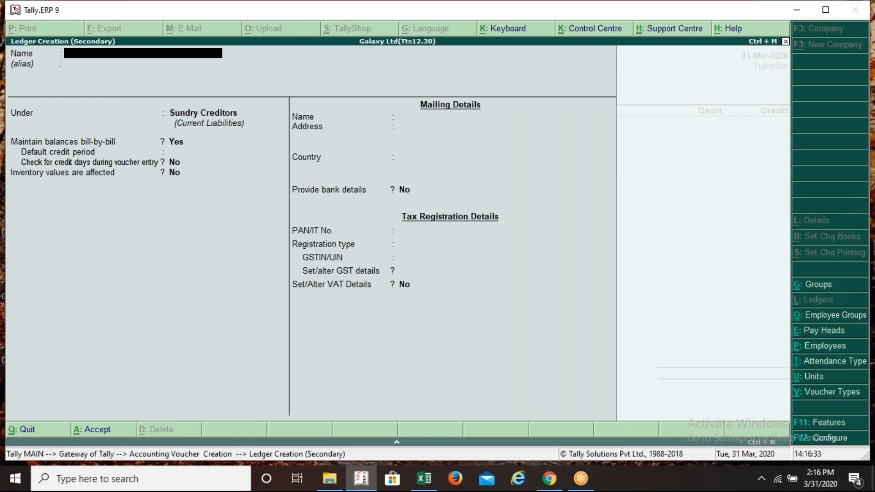
text(GST on RCM)
key(Return)
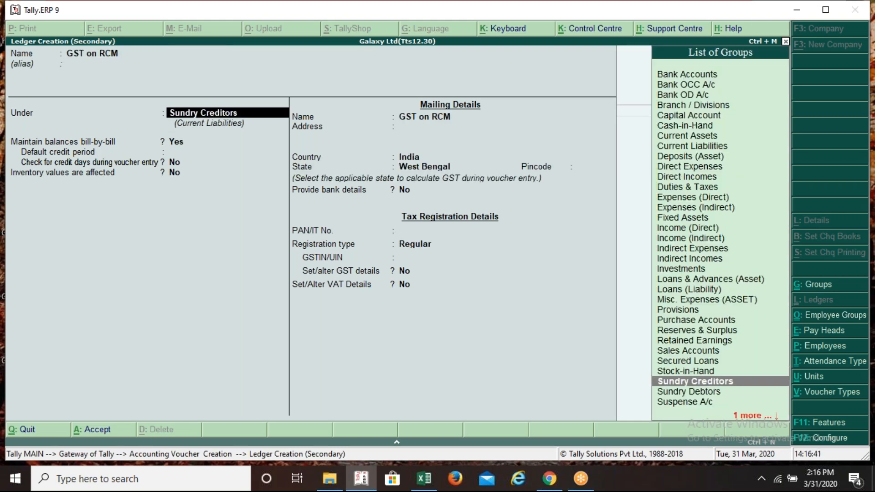
text(Cu)
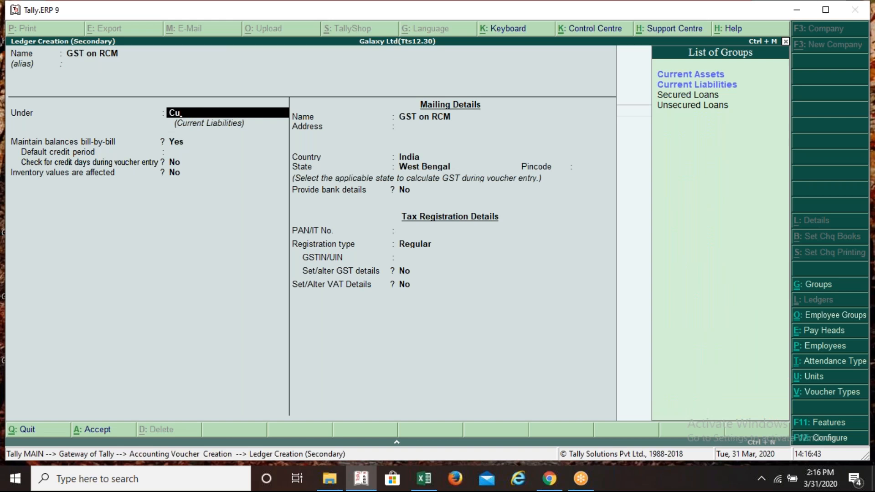
key(Down)
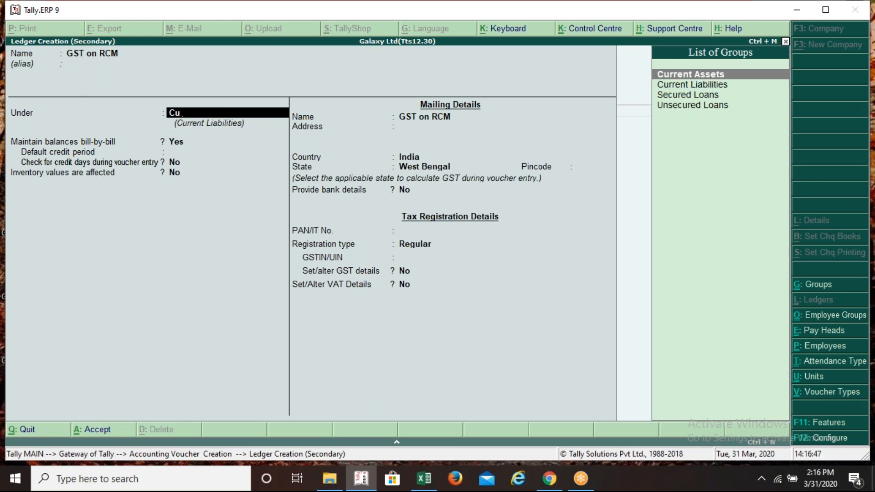
key(Return)
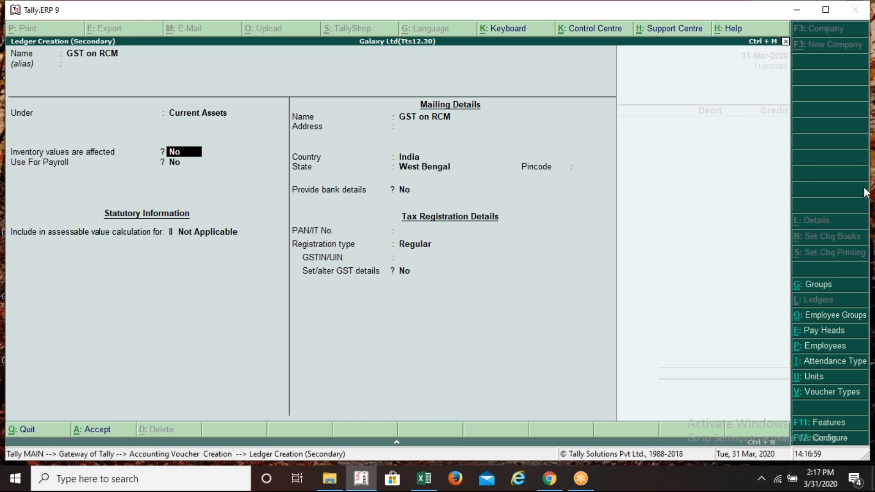
click(867, 225)
key(alt+Tab)
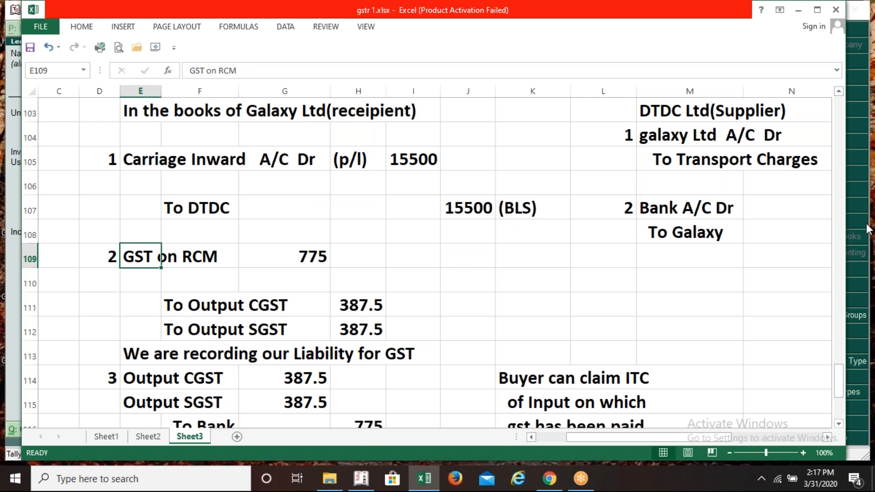
key(alt+Tab)
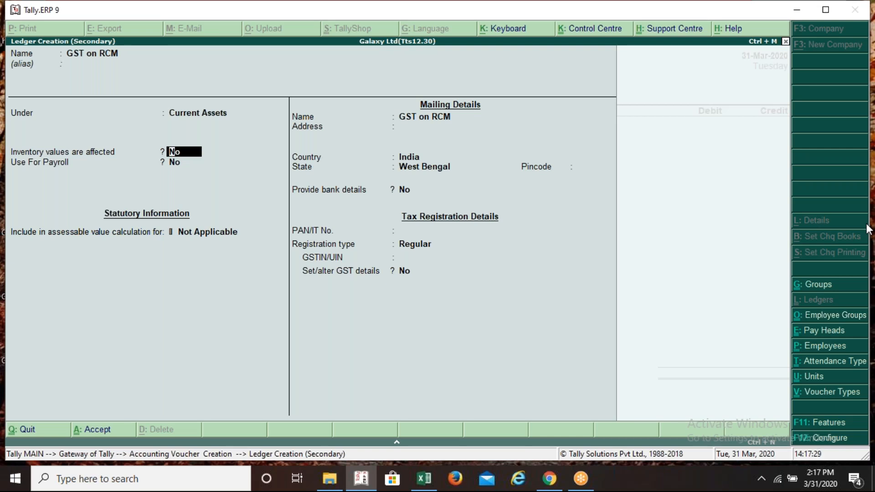
key(ctrl+a)
key(Return)
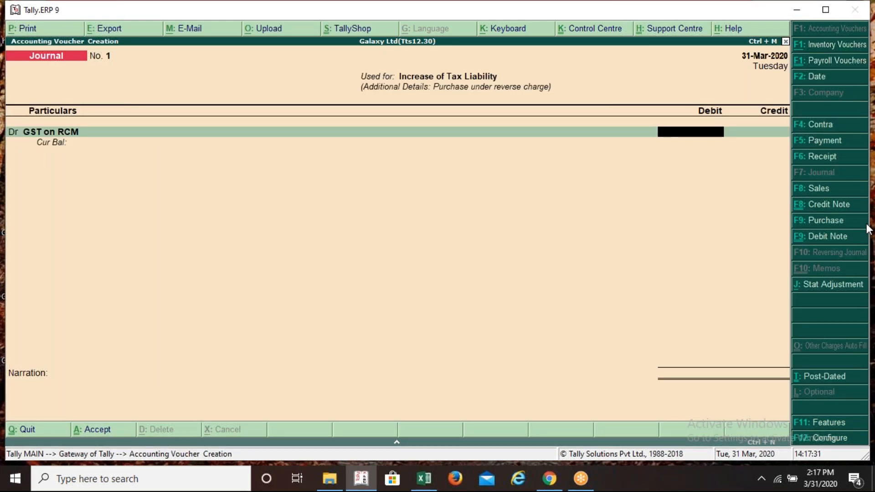
Debit GST on RCM 775 after checking the amount in the workbook
key(alt+Tab)
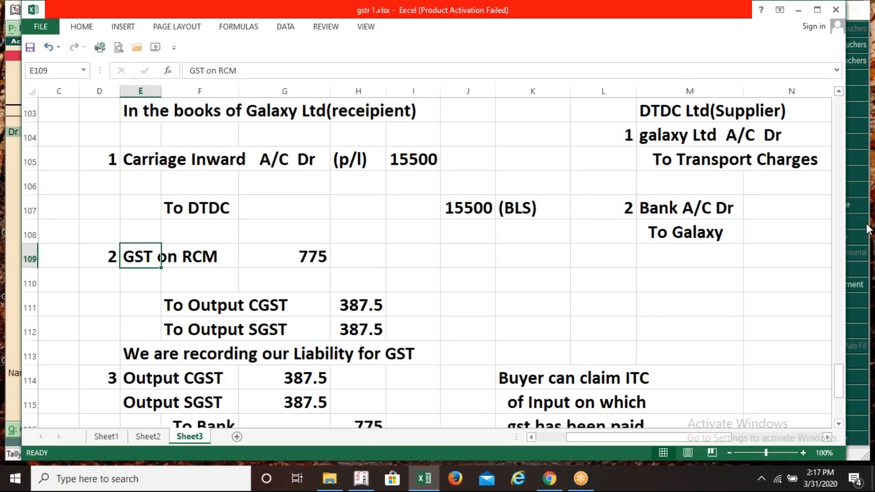
key(alt+Tab)
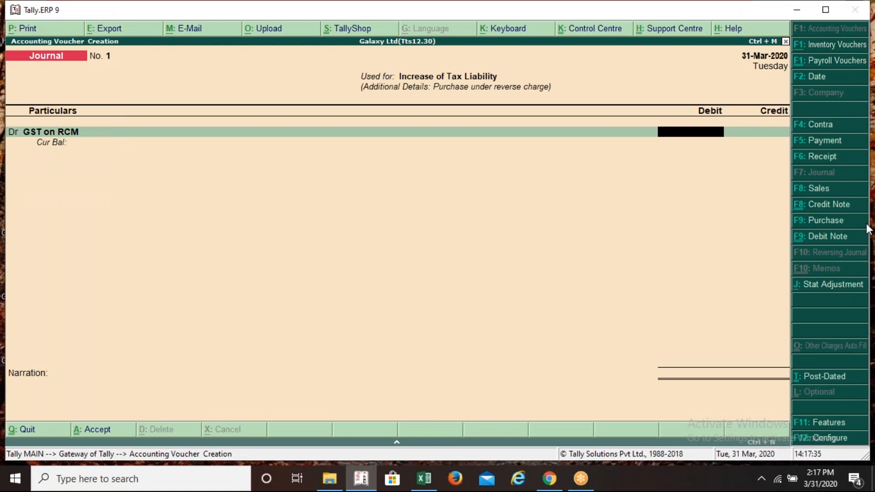
text(775)
key(Return)
key(Return)
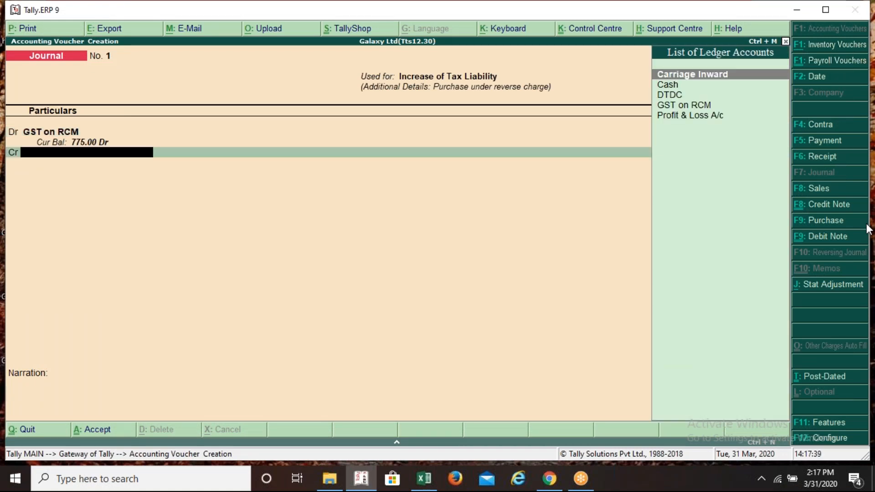
Create an Output C G S T ledger under Duties & Taxes, GST type Central Tax
key(alt+c)
text(Outp)
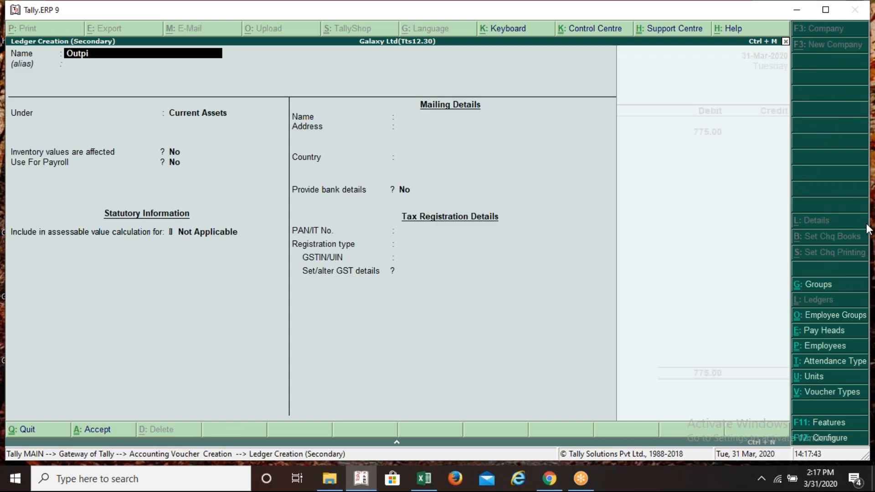
text(ut C G S T)
key(Return)
key(Return)
text(S)
key(BackSpace)
text(Du)
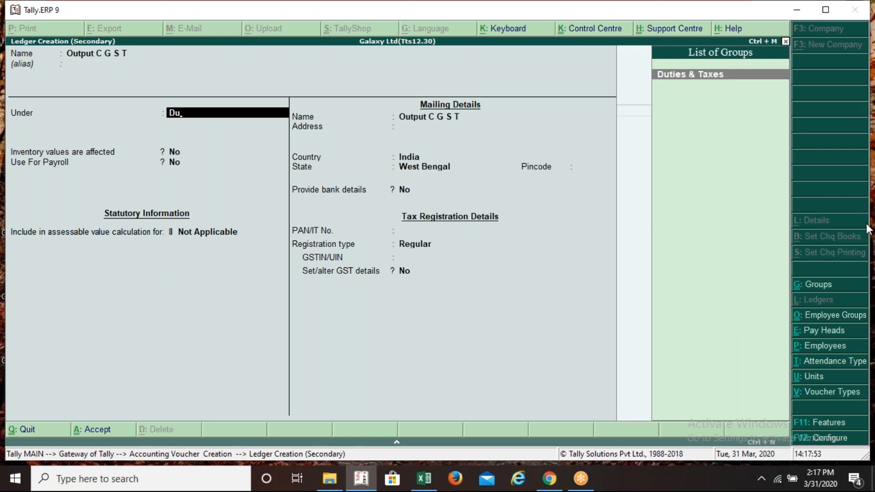
key(Return)
key(Up)
key(Return)
key(Down)
key(Down)
key(Up)
key(Up)
key(Return)
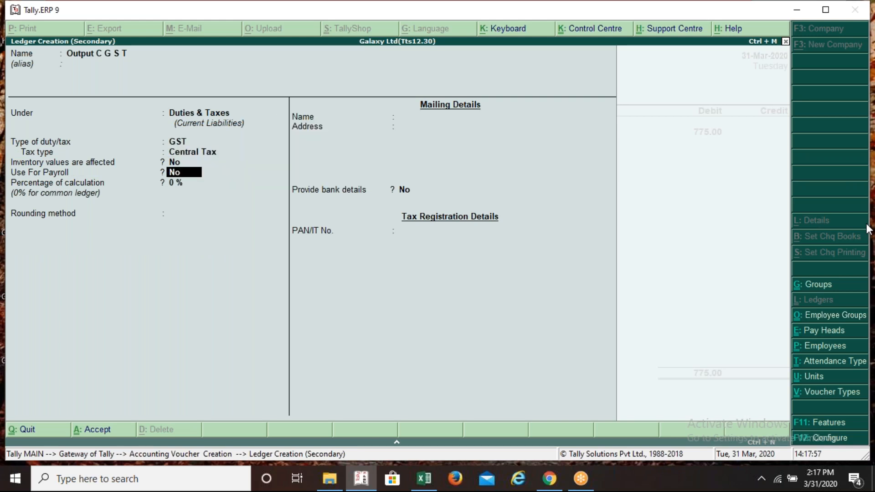
key(ctrl+a)
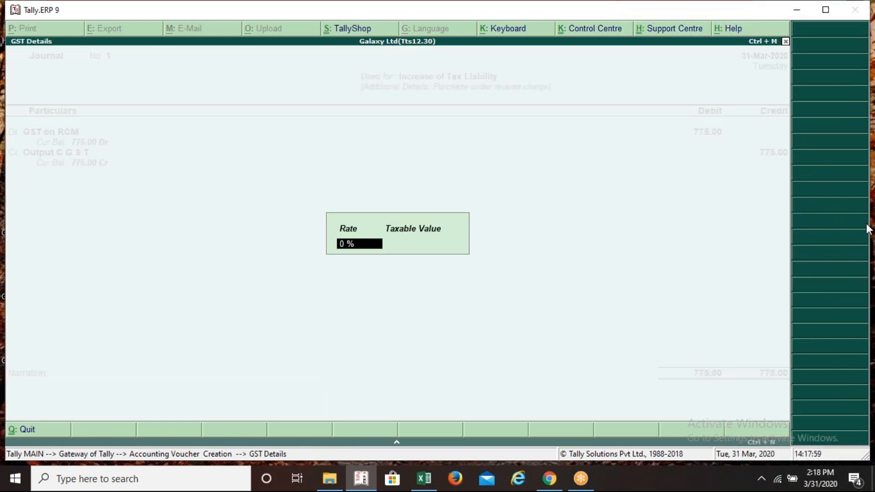
key(Return)
key(Return)
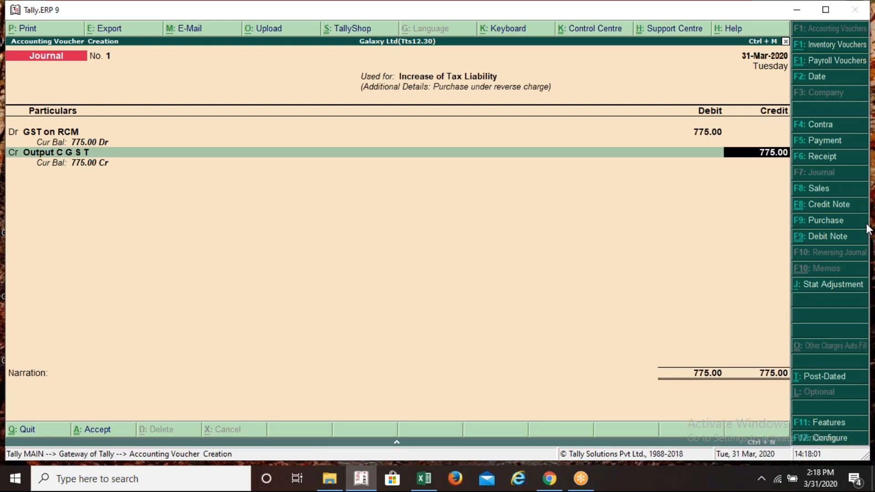
Credit Output C G S T 387.50, as checked in the workbook
key(alt+Tab)
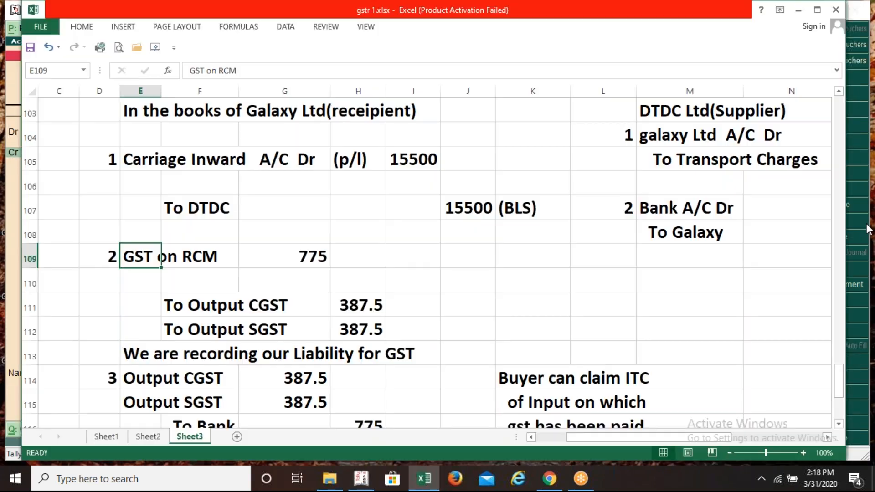
key(alt+Tab)
text(3)
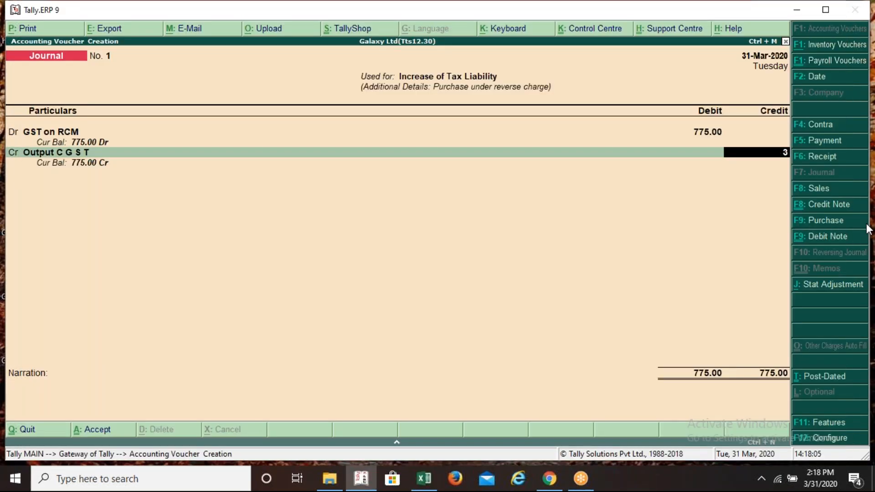
text(87.5)
key(Return)
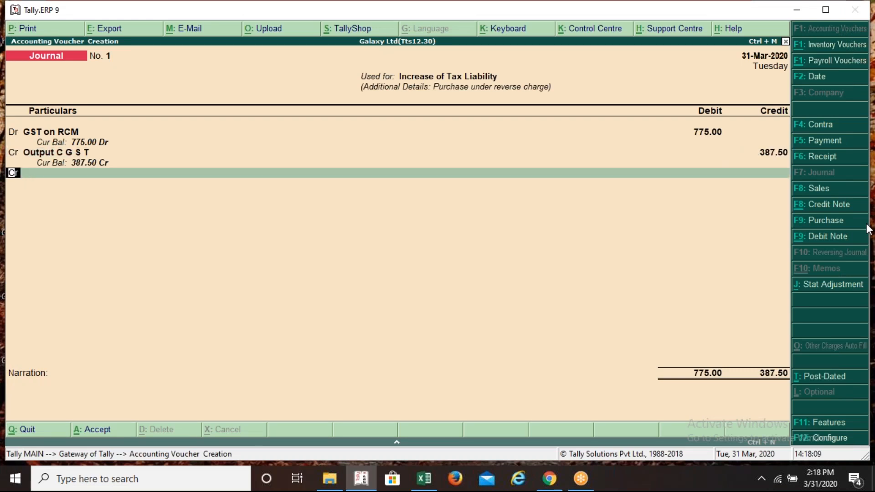
key(Return)
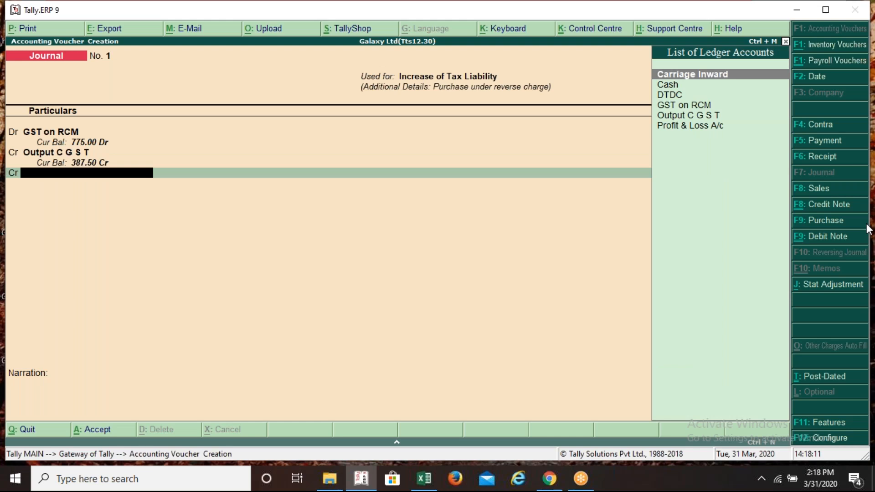
Create Output S G S T (GST, State Tax) and credit it 387.50 to balance at 775
key(alt+c)
text(Out)
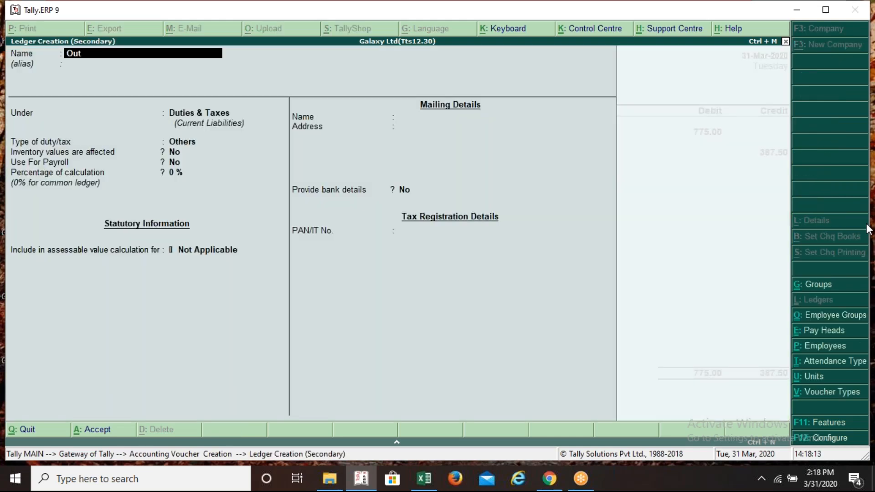
text(put S G S T)
key(Return)
key(Return)
key(Return)
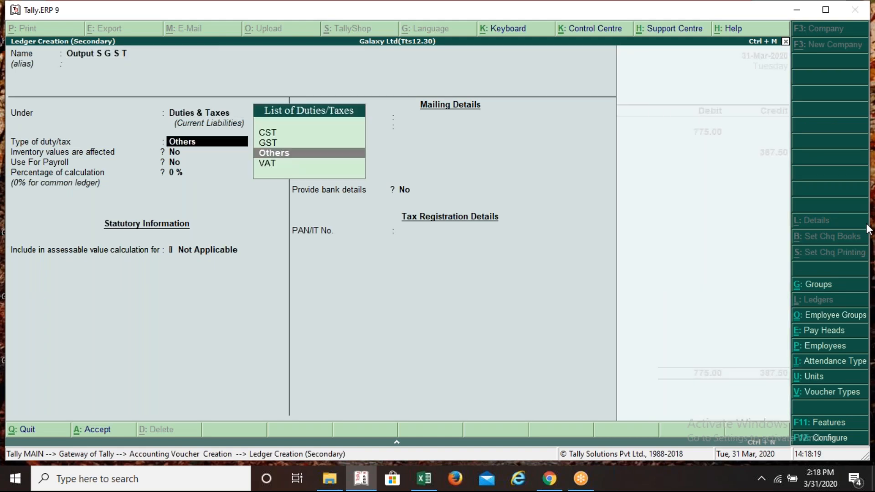
key(Up)
key(Return)
key(Down)
key(Down)
key(Down)
key(Return)
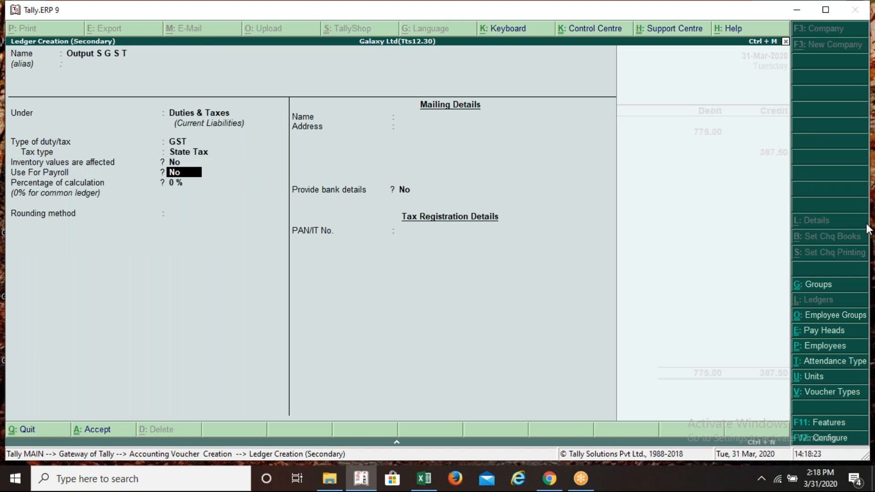
key(ctrl+a)
key(Return)
key(Return)
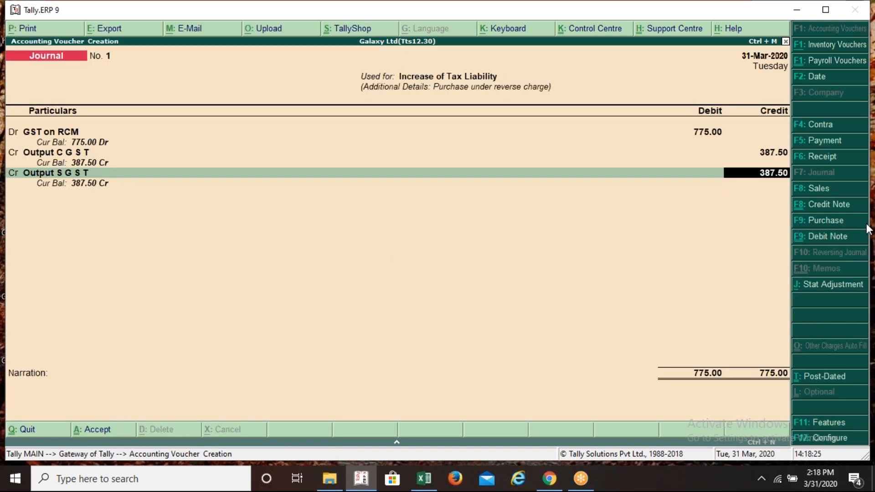
key(Return)
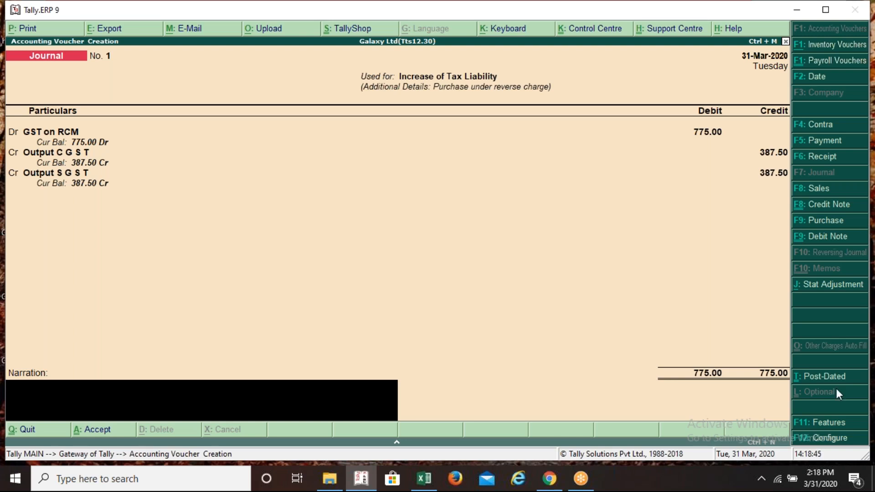
click(864, 428)
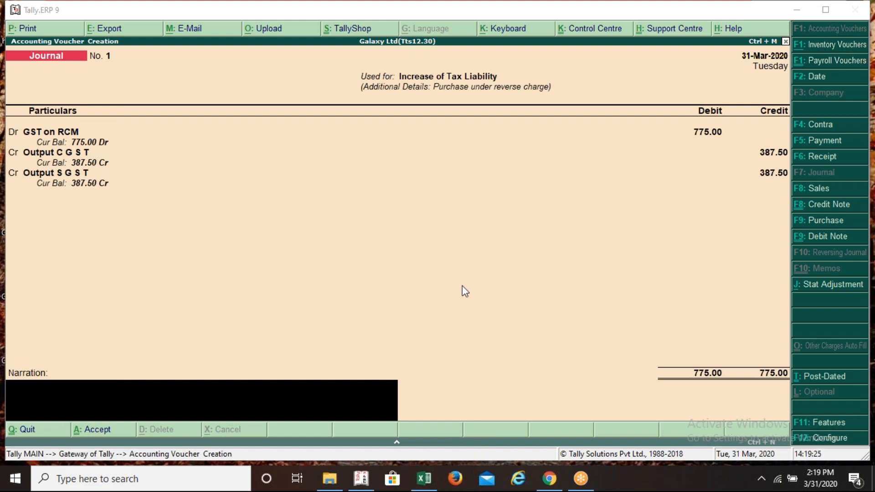
key(alt+Tab)
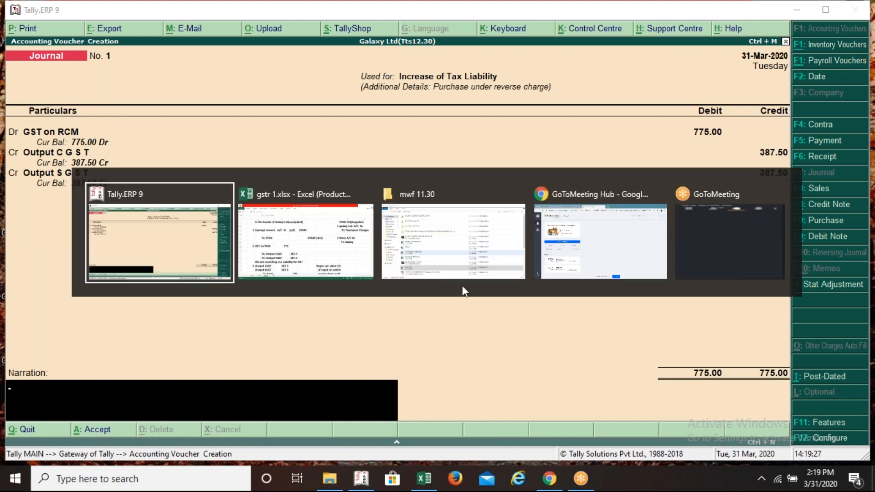
key(alt+Tab)
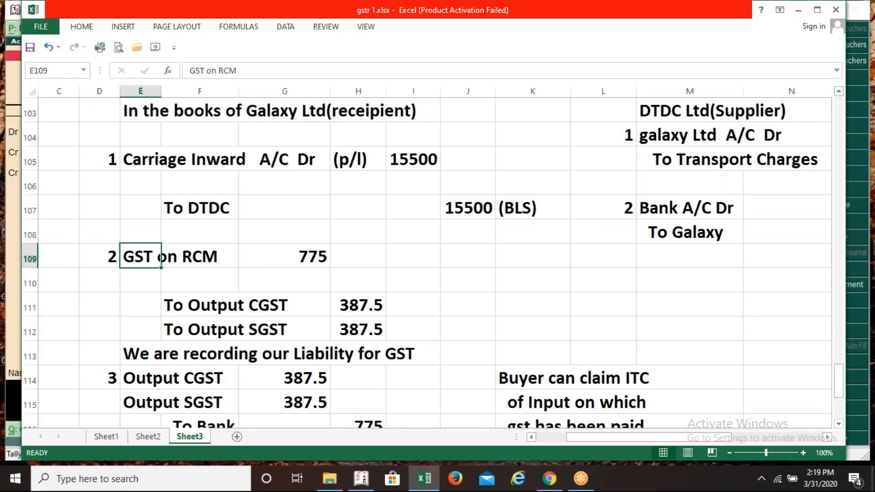
key(Right)
key(Down)
key(Down)
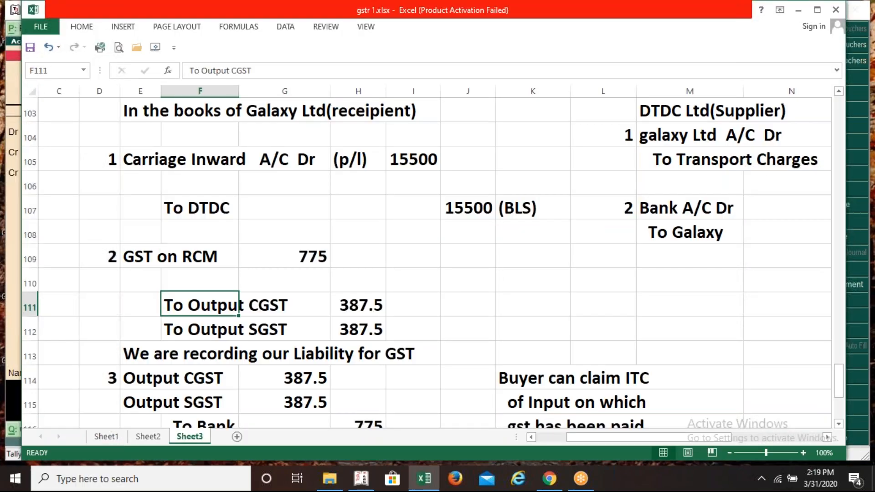
key(Right)
key(Right)
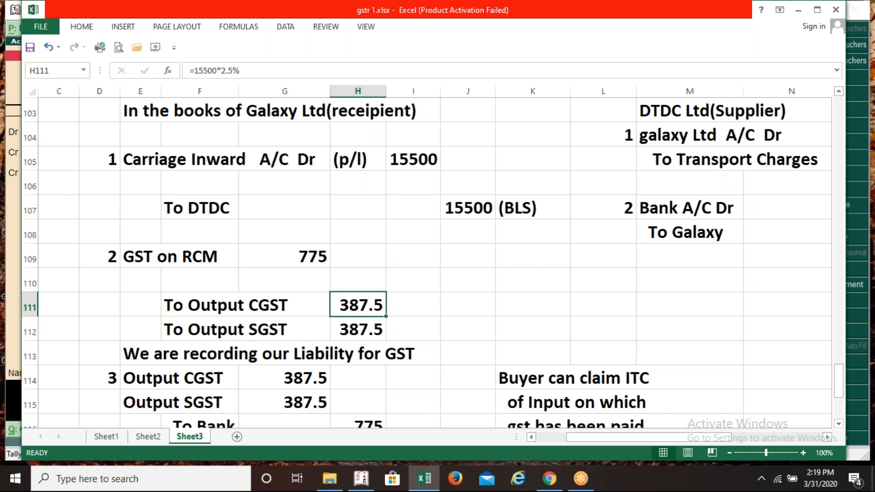
key(alt+Tab)
key(alt+Tab)
key(alt+Tab)
key(alt+Tab)
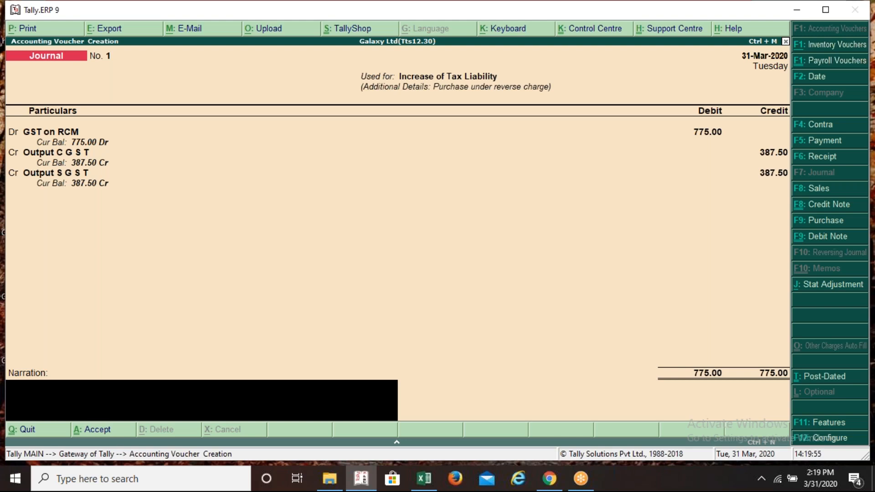
Save journal No. 1 (GST on RCM 775.00 Dr; Output CGST/SGST 387.50 Cr) after rechecking its GST stat adjustment
key(ctrl+a)
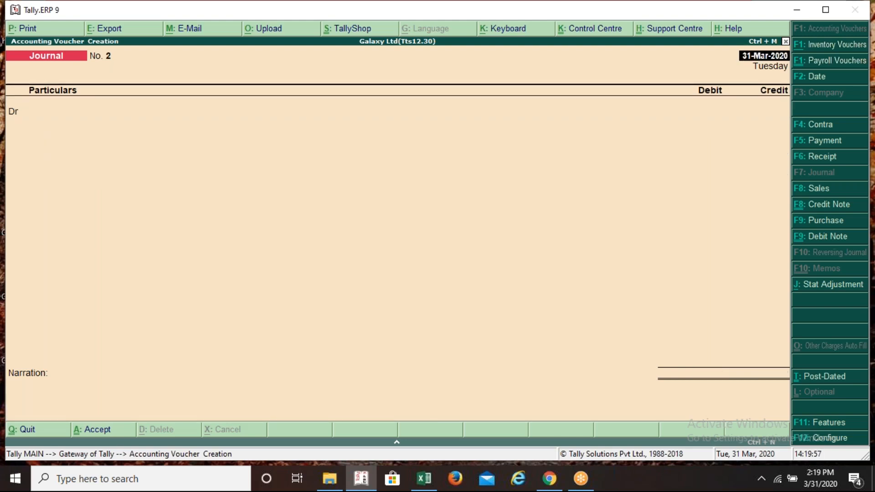
key(Page_Up)
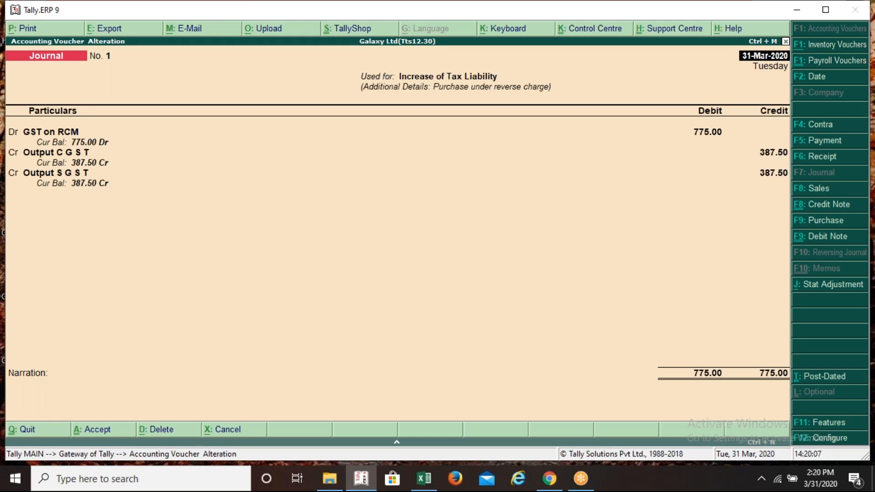
key(alt+j)
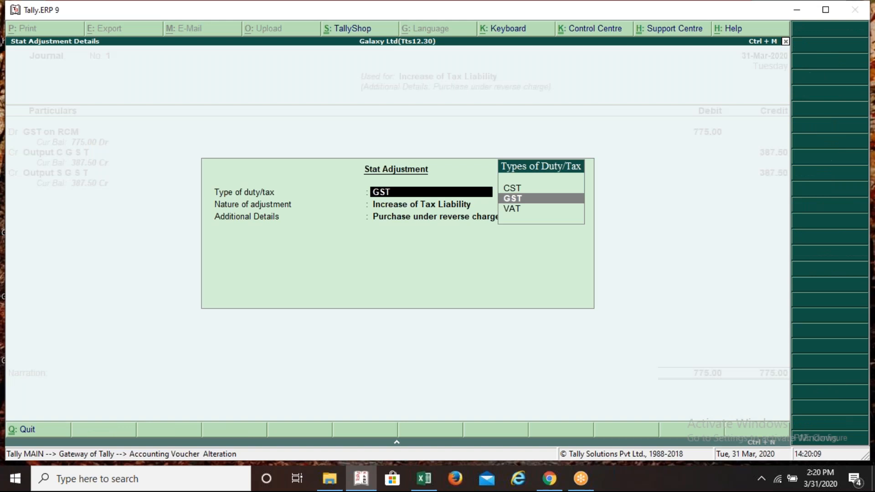
key(Return)
key(Return)
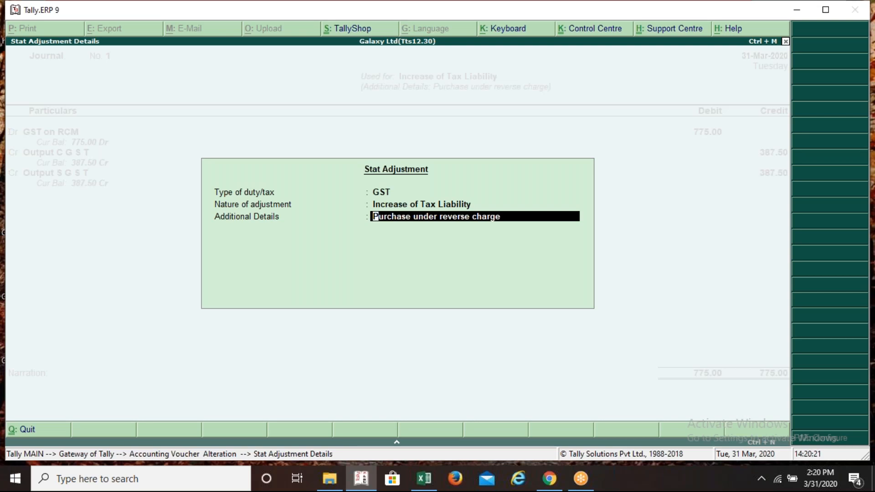
key(Return)
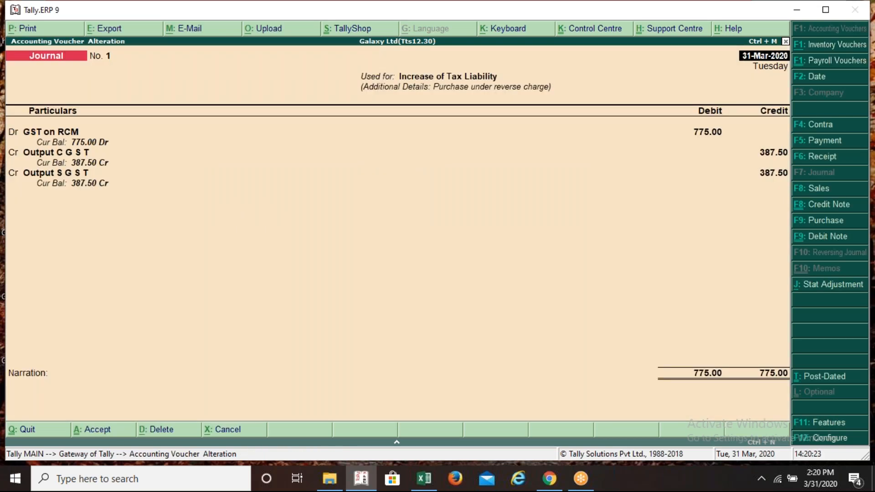
key(ctrl+a)
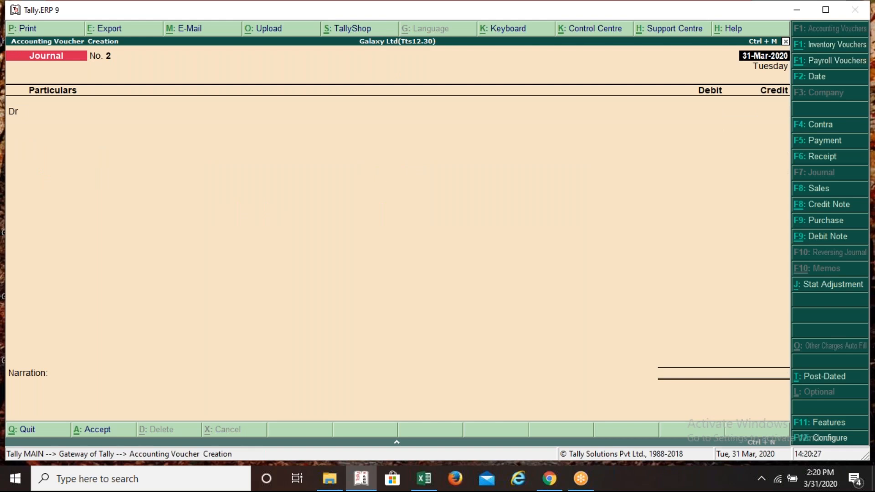
Check the Output CGST tax amount in the gstr 1.xlsx worksheet
key(alt+Tab)
key(Down)
key(Down)
key(Down)
key(Down)
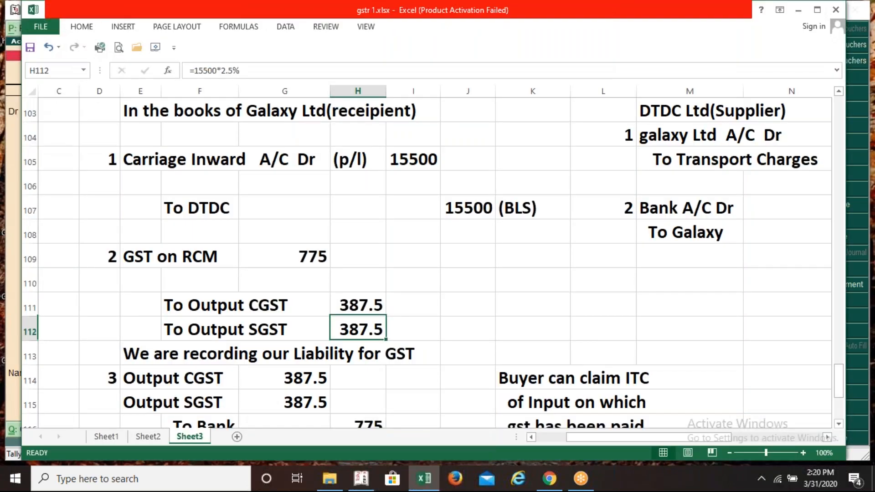
key(Down)
key(Down)
key(Down)
key(Up)
key(Up)
key(Up)
key(Left)
key(Up)
key(alt+Tab)
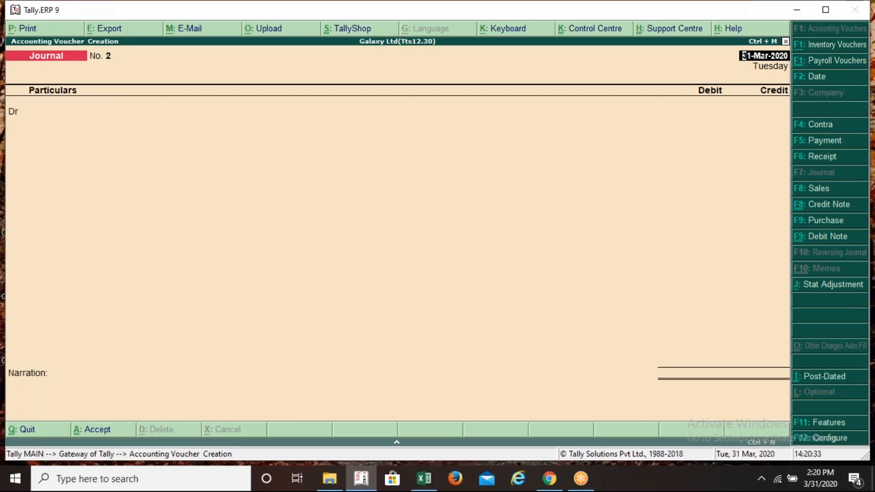
Start Payment voucher No. 1 in single-entry mode with Cash as the account
key(F5)
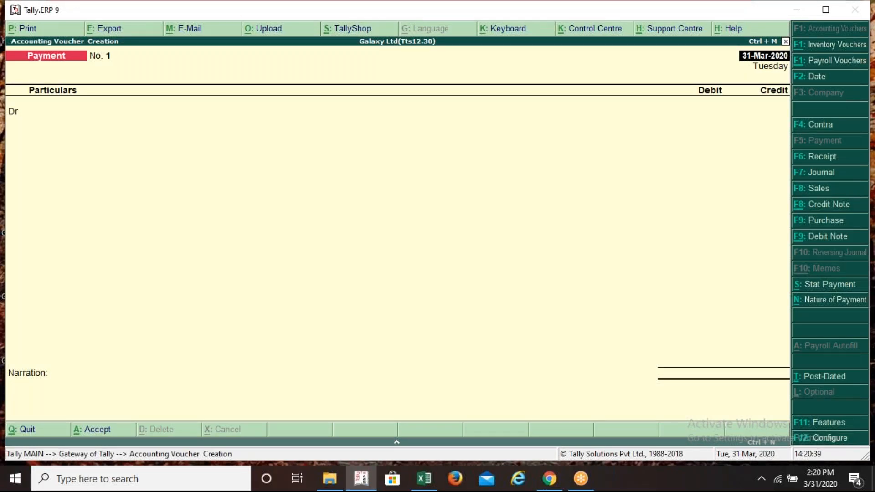
key(F12)
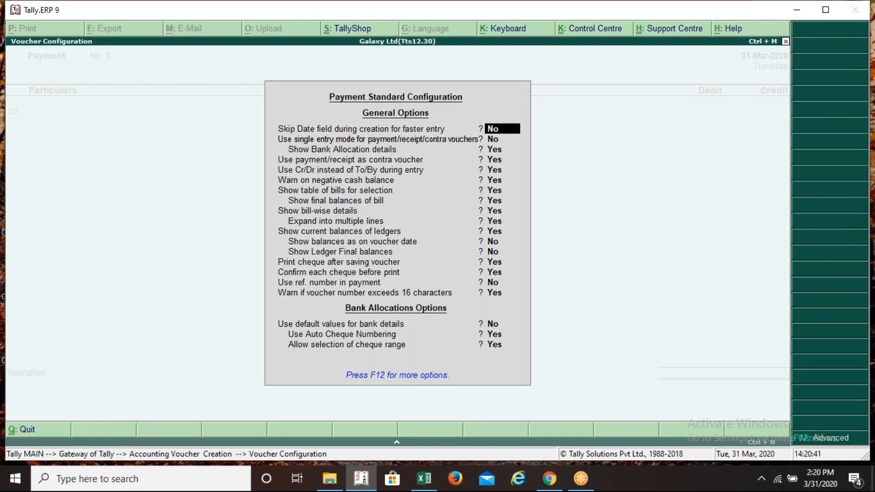
key(Return)
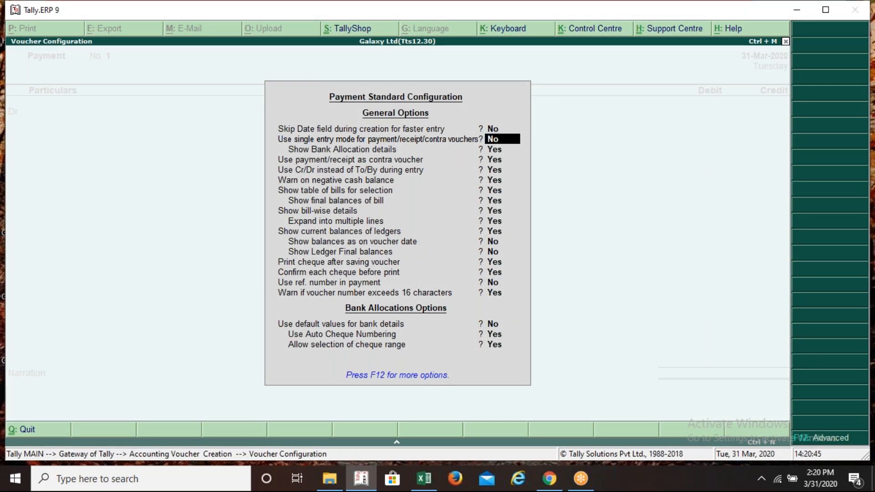
key(y)
key(ctrl+a)
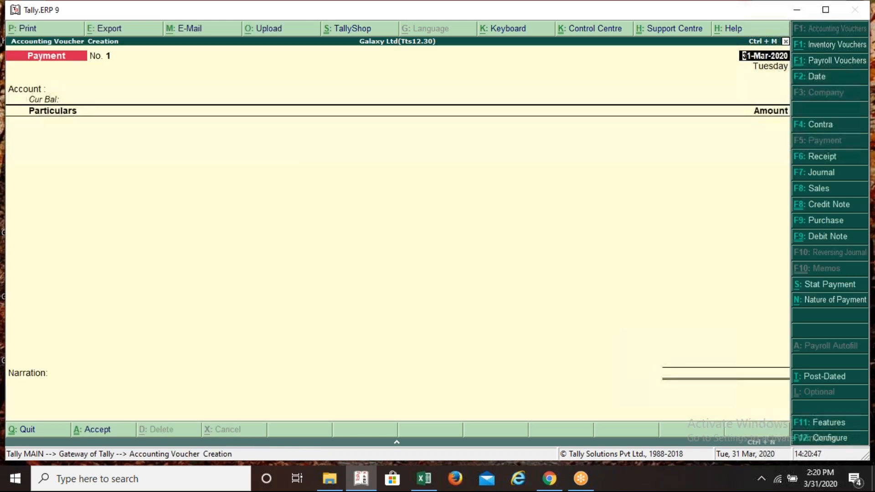
key(Return)
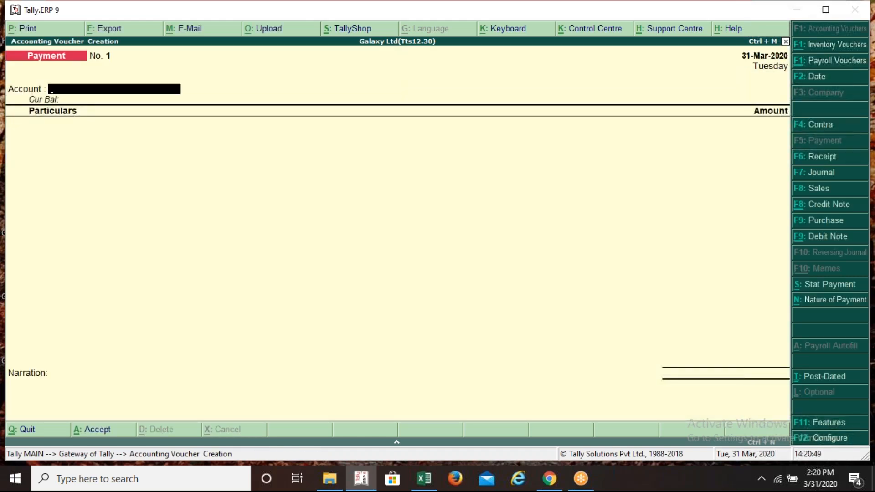
key(Return)
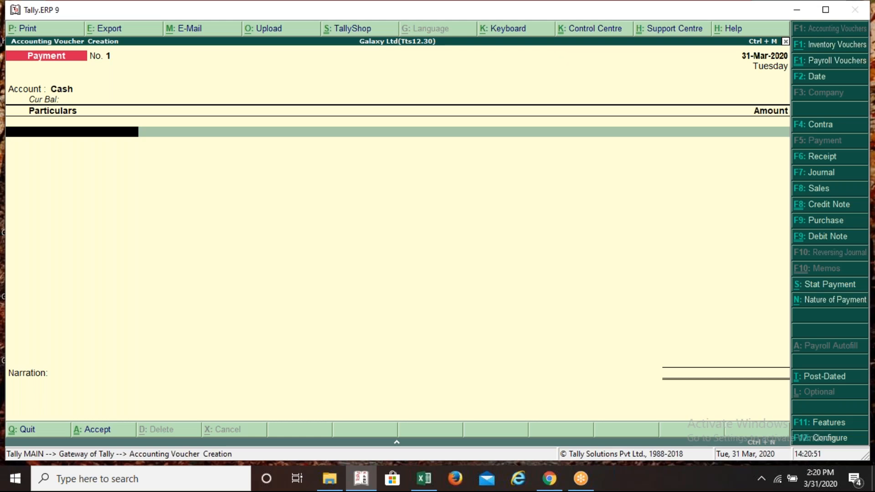
Set the statutory payment to GST for the period 31-Mar-2020 to 31-Mar-2020
key(alt+s)
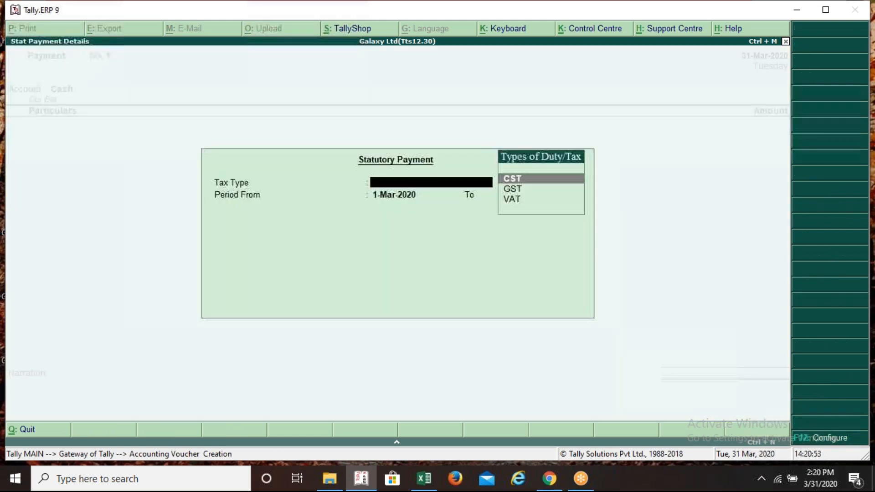
key(Down)
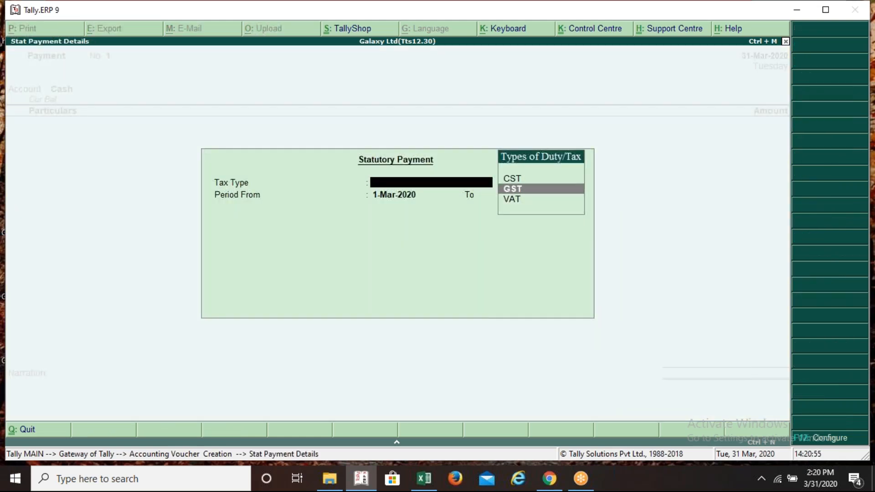
key(Return)
text(31m)
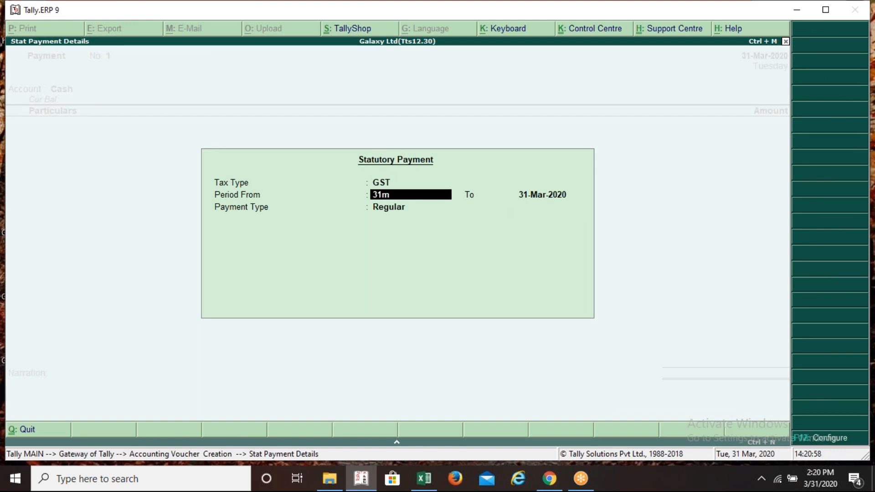
key(Return)
text(31m)
key(Return)
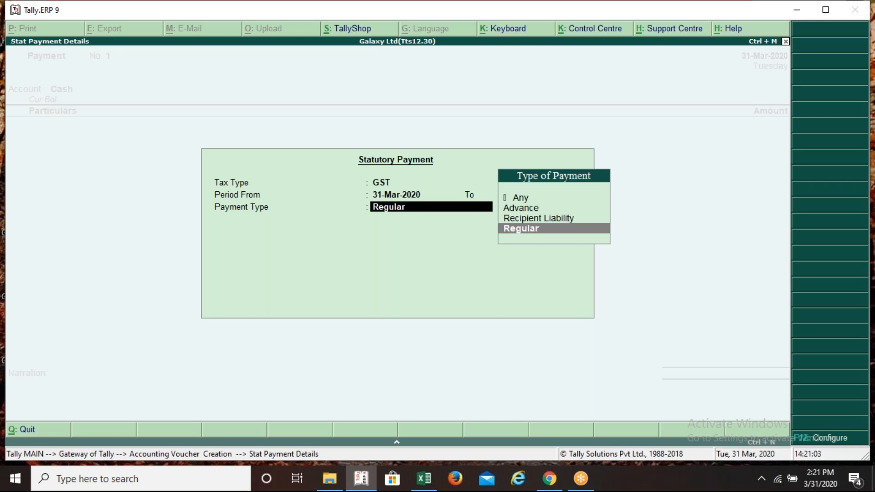
Accept payment type Regular, then begin discarding the unfinished payment voucher
key(Up)
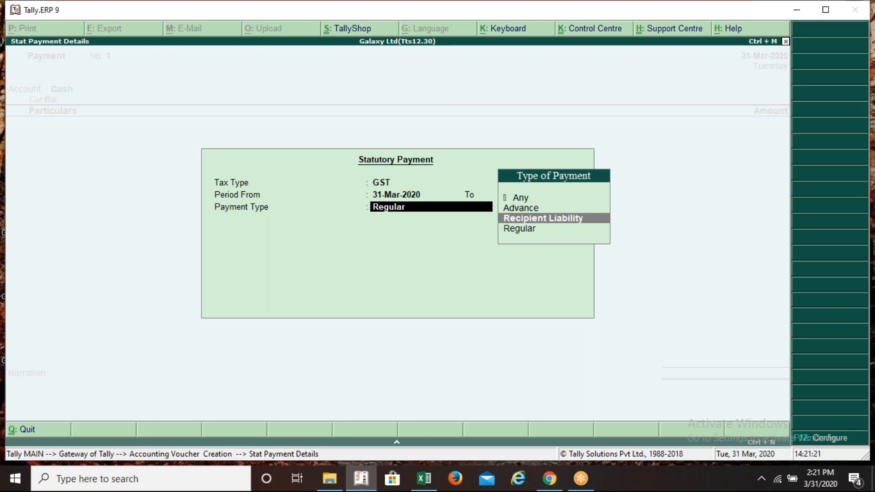
key(Return)
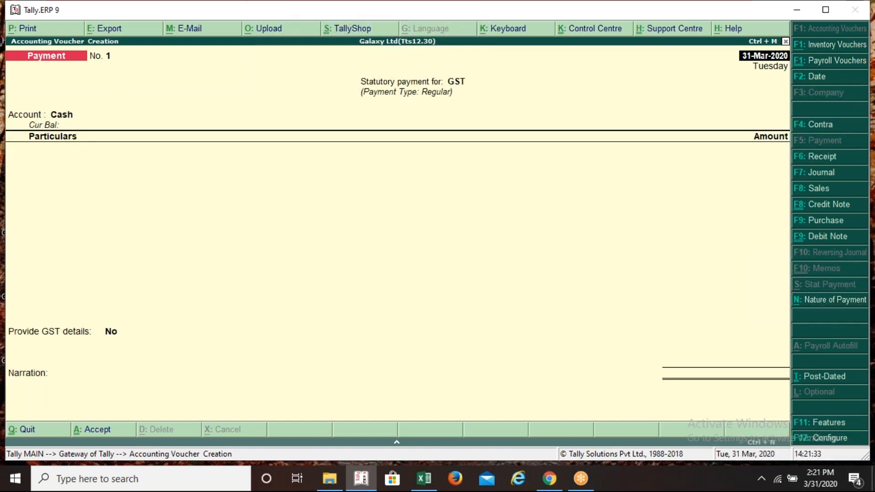
key(Return)
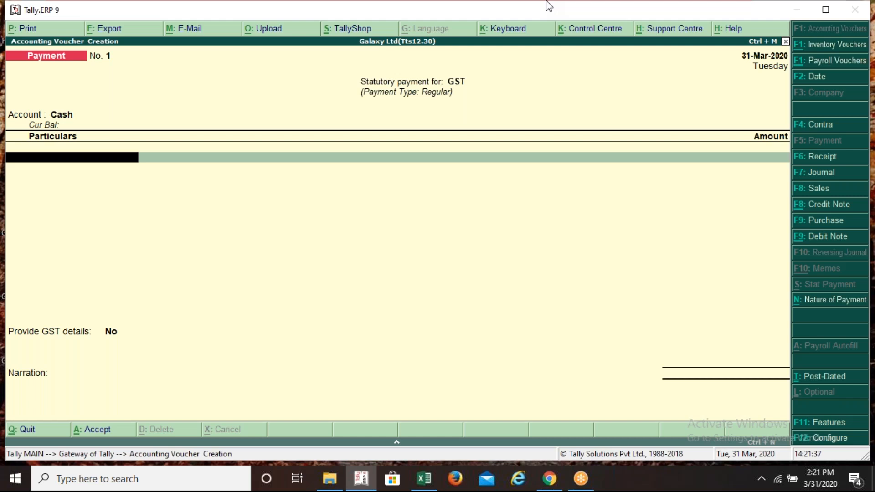
key(Escape)
Discard the old voucher and start a fresh payment voucher from Cash
key(y)
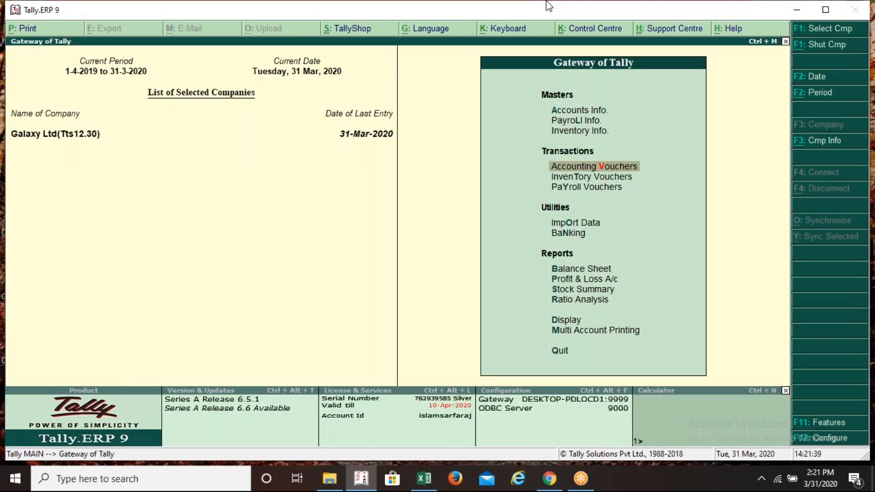
key(Return)
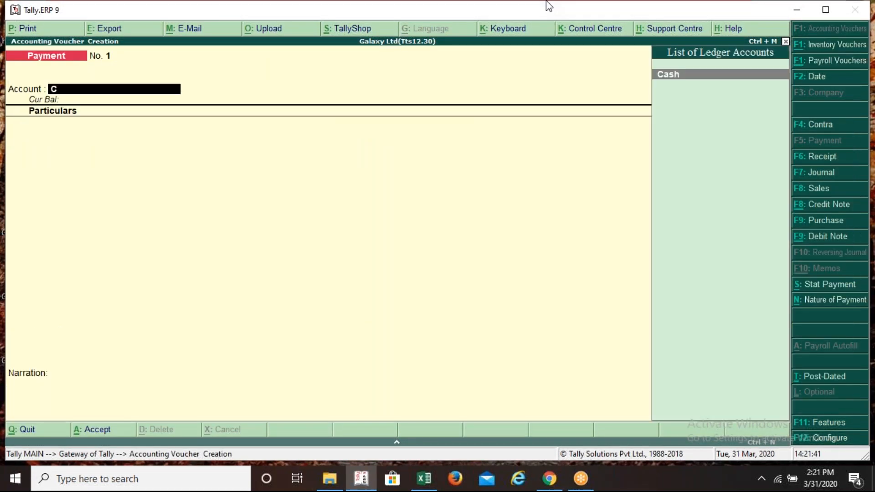
key(Return)
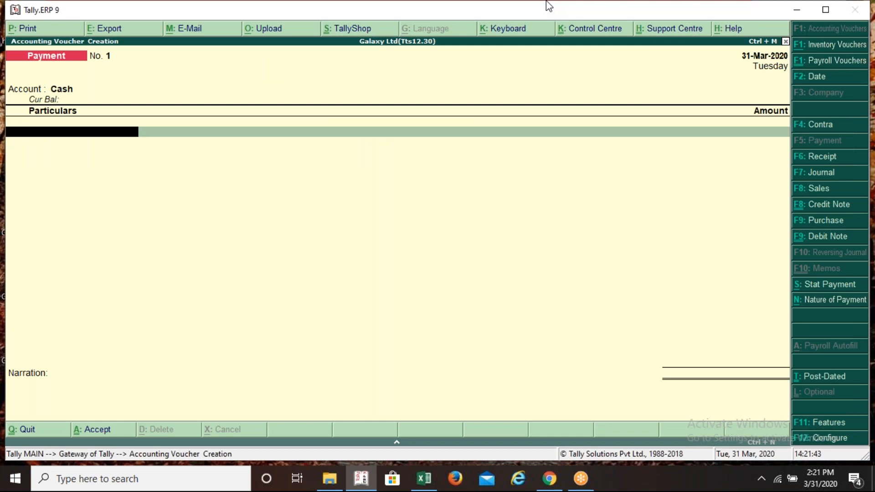
Make it a GST statutory payment for 31-Mar-2020 with payment type Recipient Liability
key(alt+s)
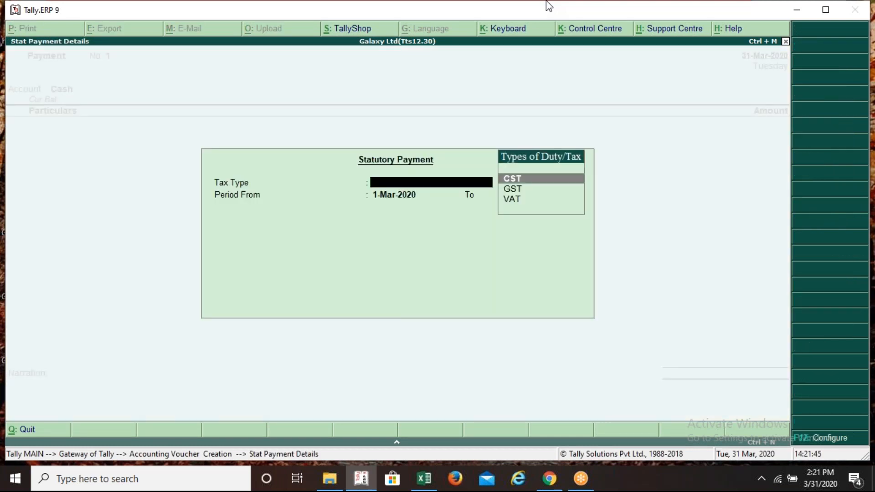
key(Down)
key(Return)
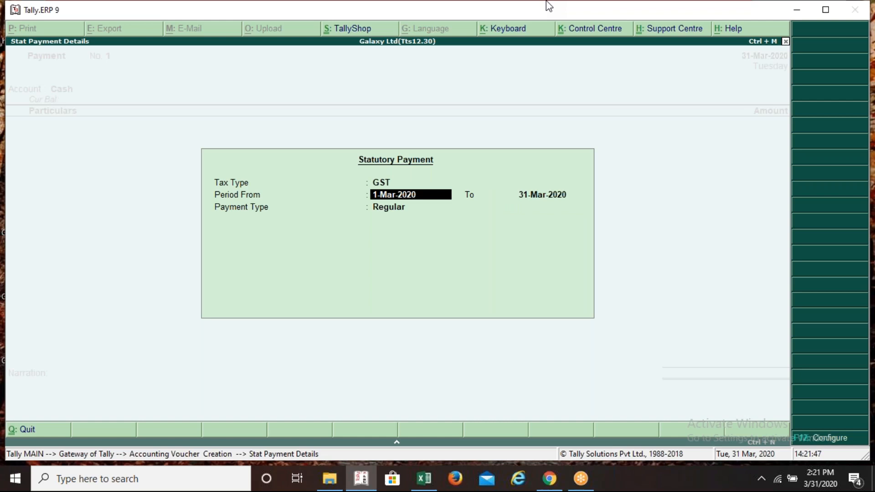
text(31)
key(Return)
text(31)
key(Return)
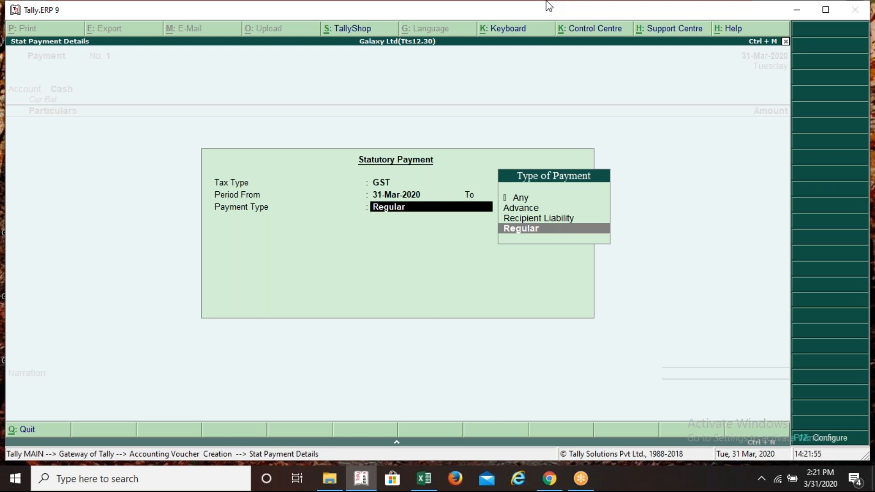
key(Up)
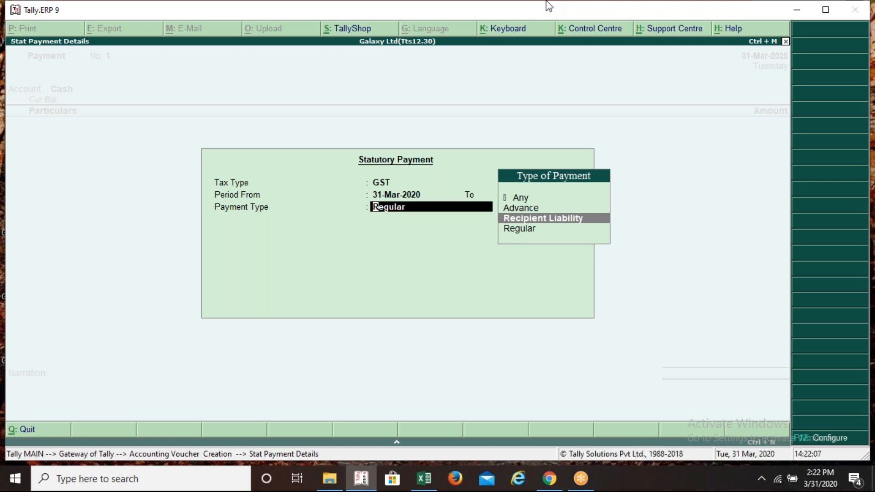
key(Return)
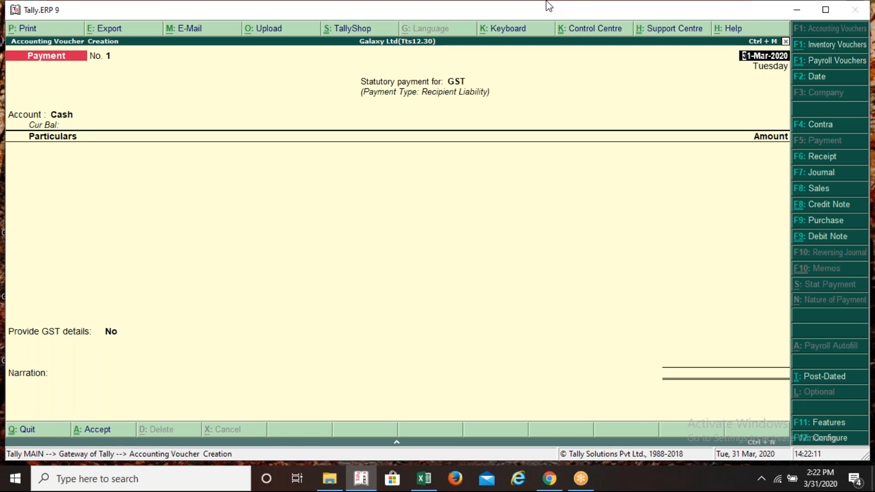
key(Return)
key(Return)
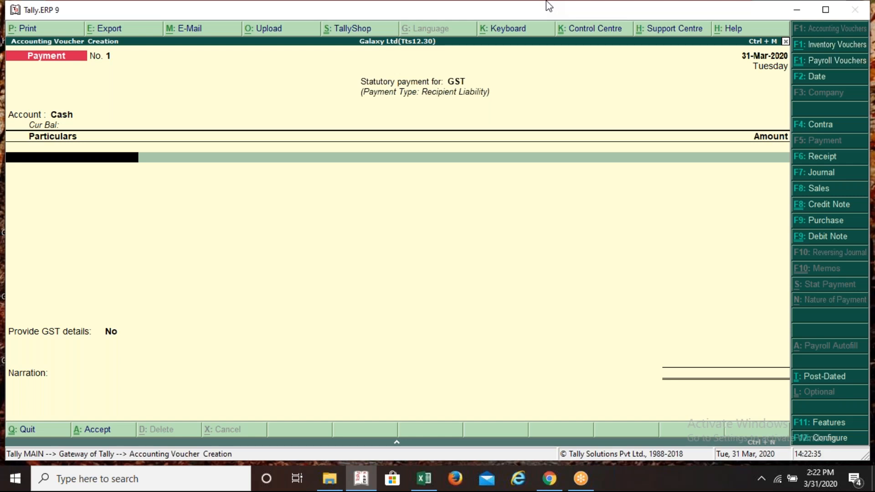
Pay Output CGST 387.50 as the first particular, checked against the worksheet
text(Ou)
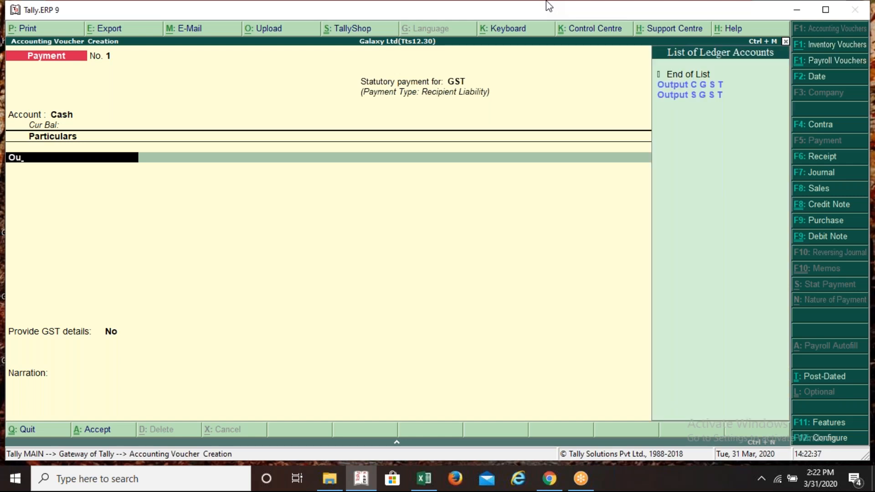
key(Down)
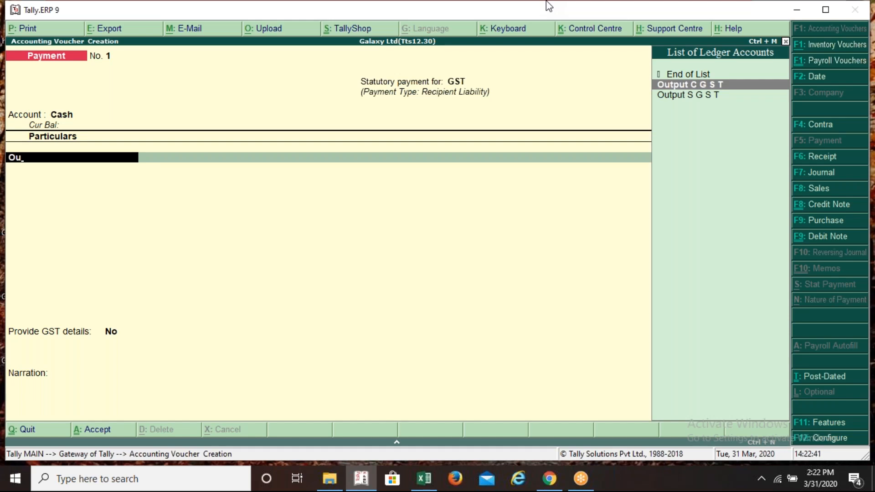
key(Return)
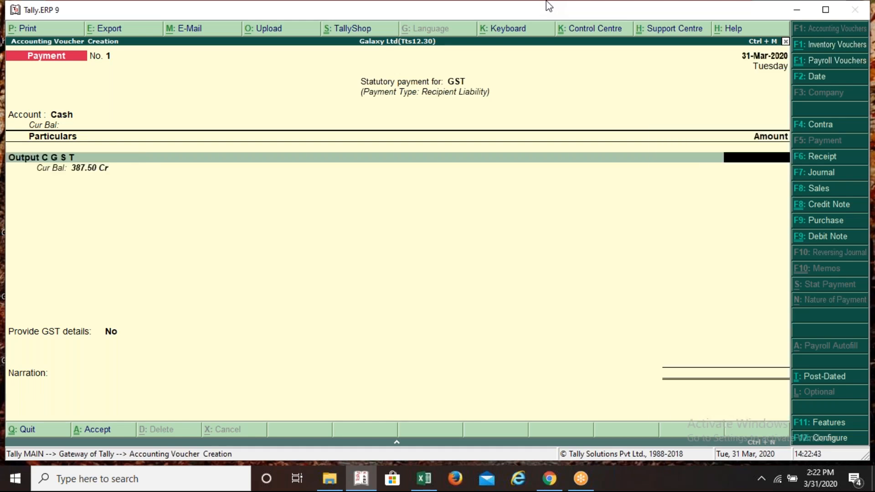
key(alt+Tab)
key(alt+Tab)
text(387.50)
key(Return)
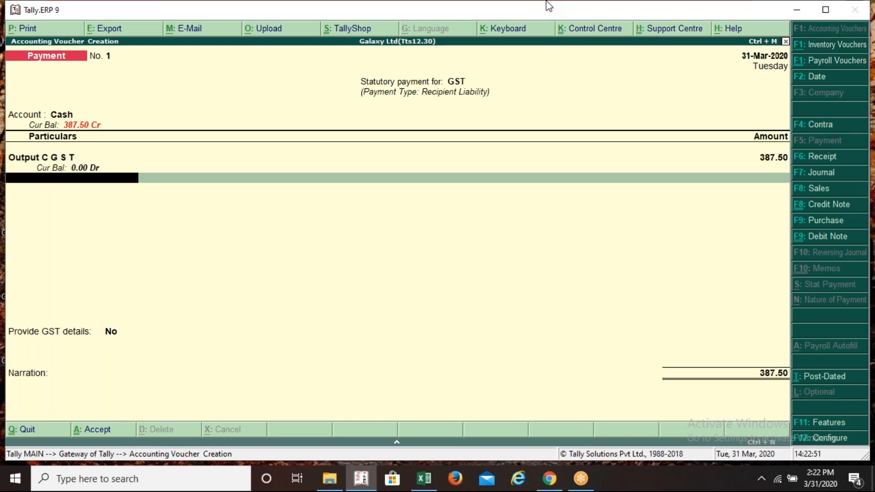
Add Output S G S T 387.50 and save the payment voucher totalling 775.00
text(Ou)
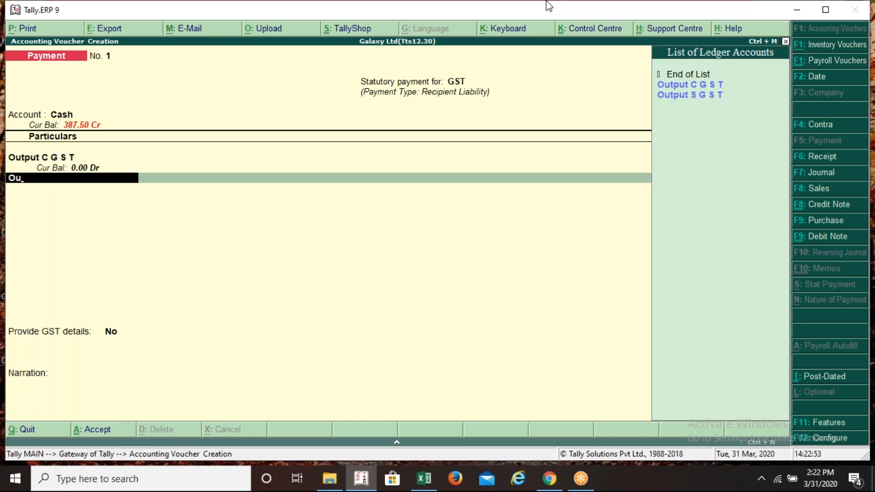
key(Down)
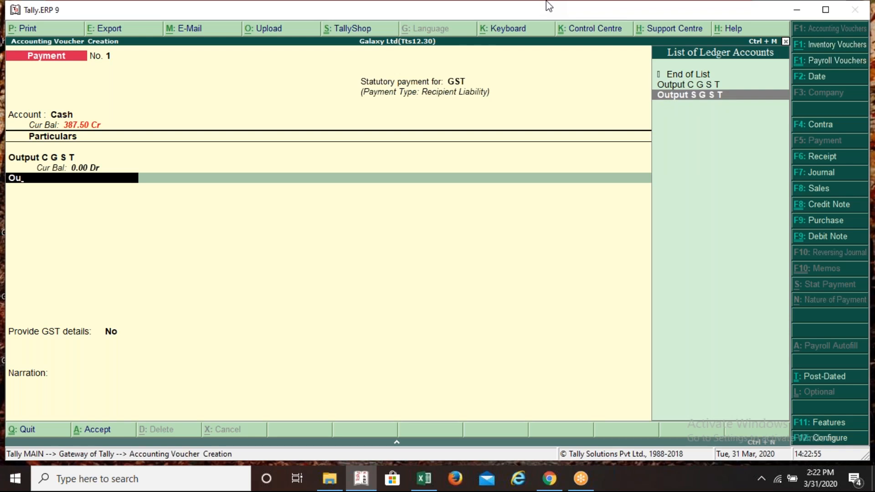
key(Return)
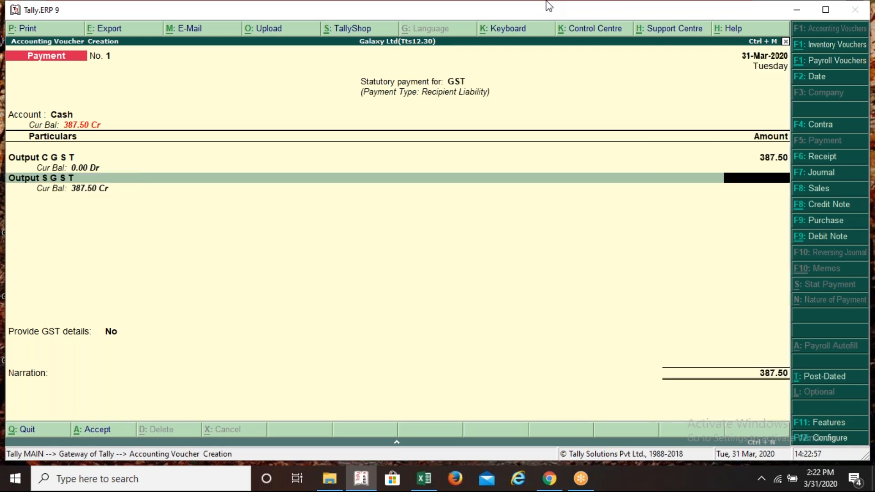
text(387.5)
key(Return)
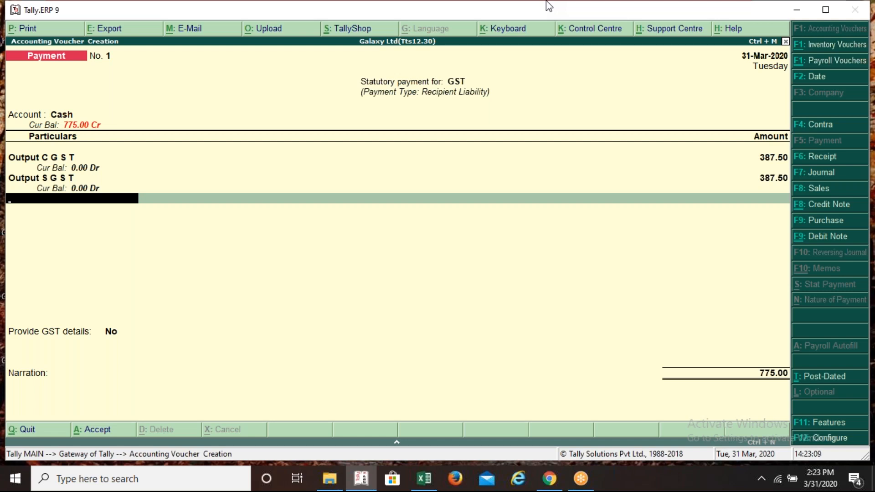
key(ctrl+a)
key(Page_Up)
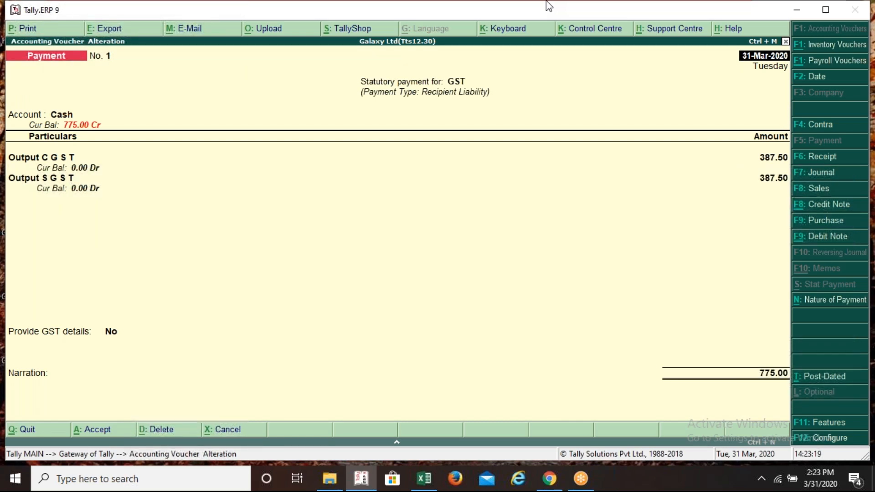
Check entry 4's Input CGST and SGST amounts in Excel row 118, then switch to Journal
key(alt+Tab)
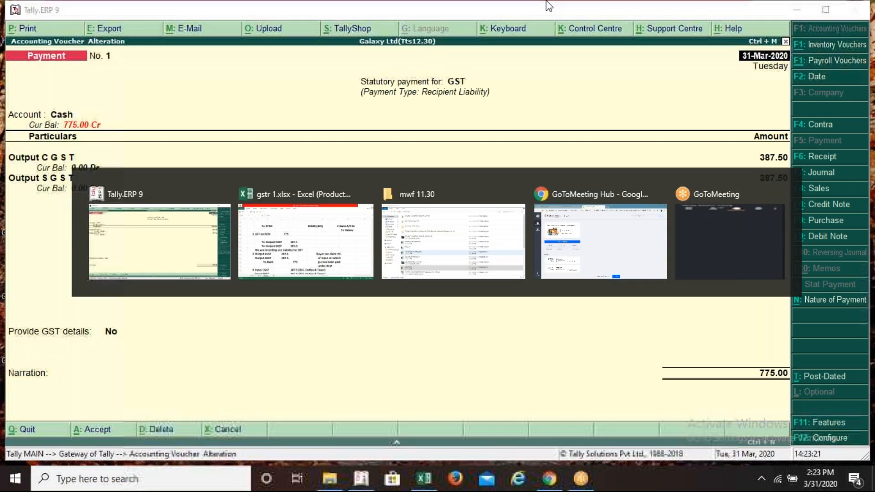
key(Down)
key(Down)
key(Down)
key(Down)
key(Down)
key(Down)
key(Down)
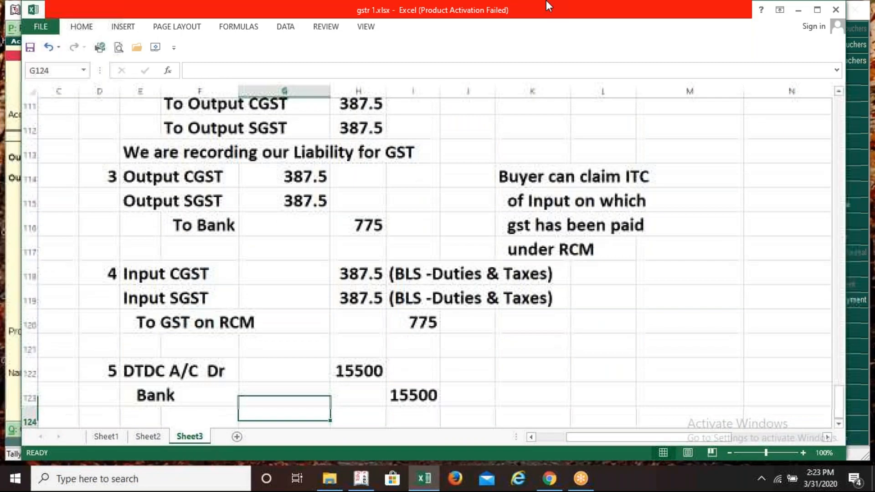
key(Up)
key(Up)
key(Up)
key(Up)
key(Up)
key(Up)
key(Left)
key(Left)
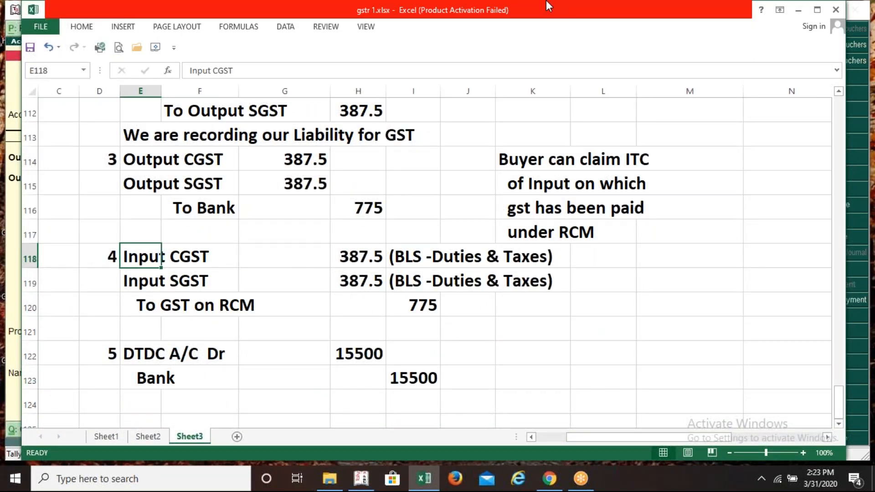
key(alt+Tab)
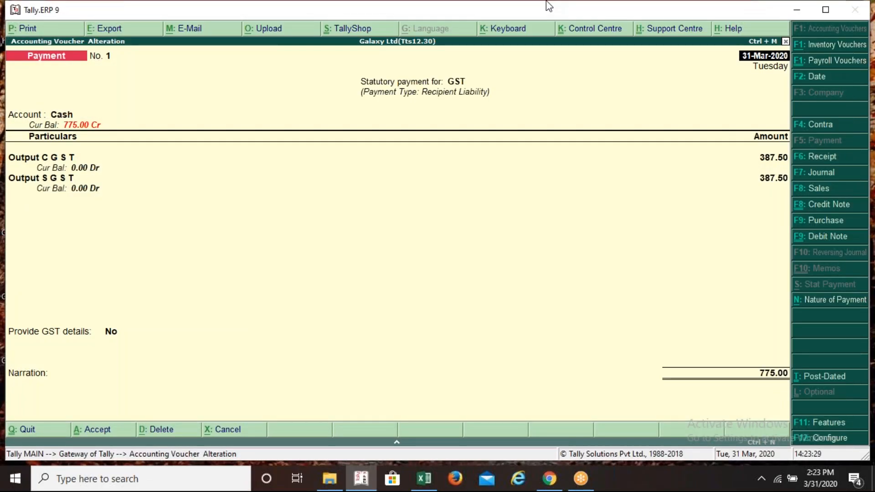
key(F7)
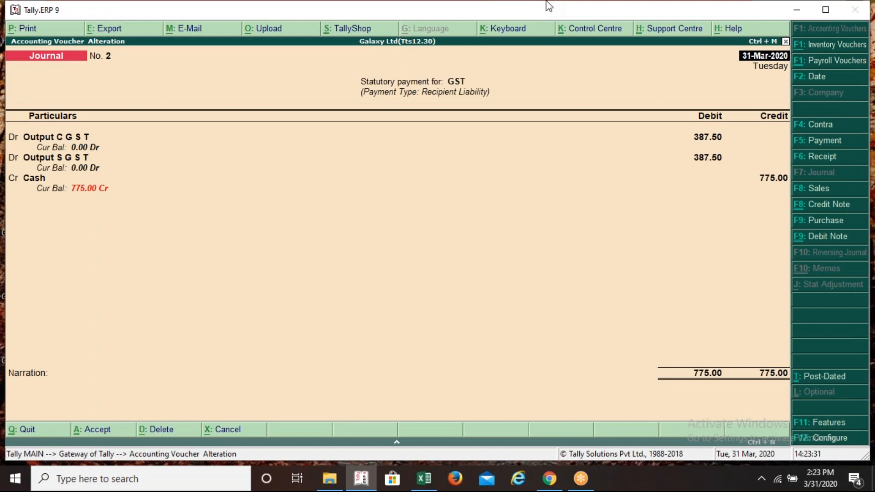
Quit the alteration and set Journal No. 2's GST adjustment nature to Increase of Input Tax Credit
key(Escape)
key(y)
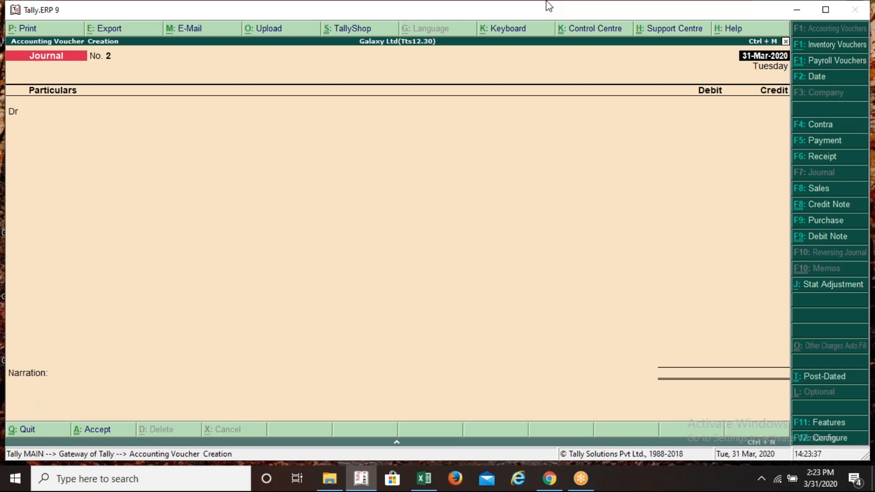
key(alt+j)
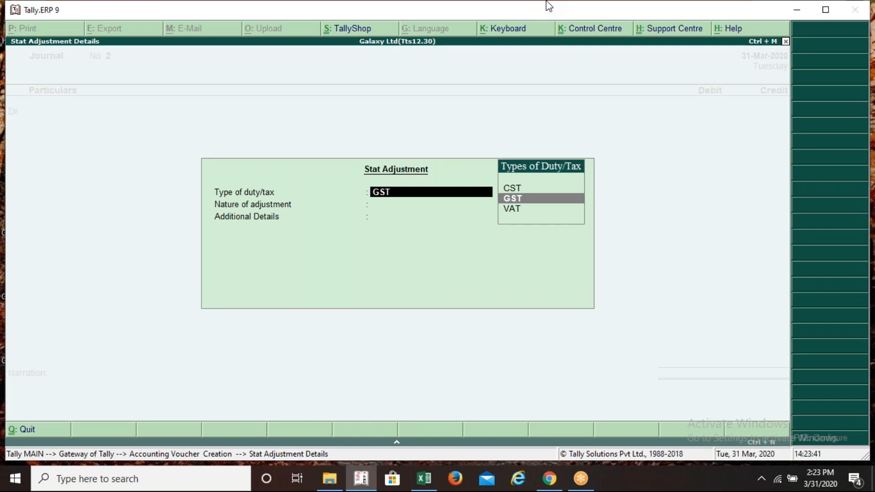
key(Return)
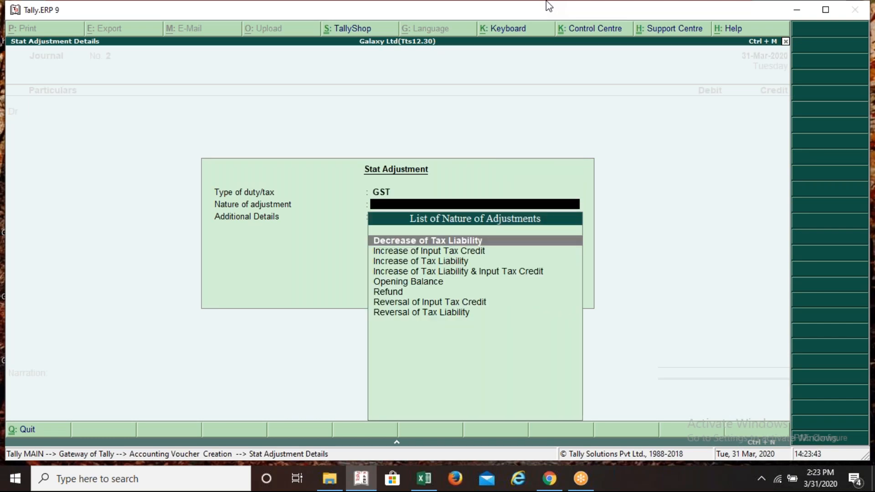
key(Down)
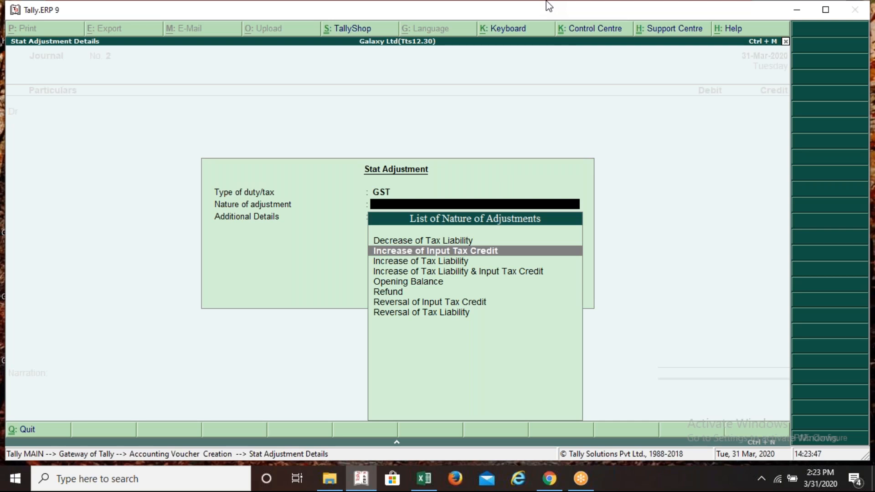
key(Down)
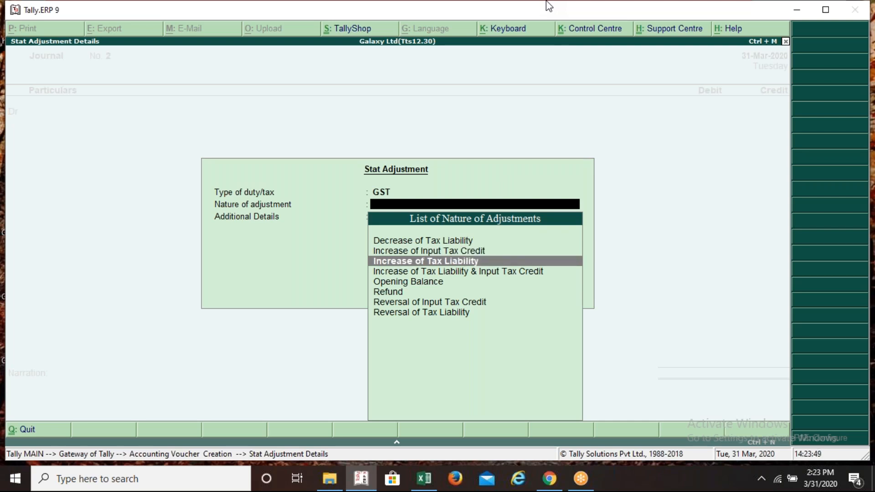
key(Up)
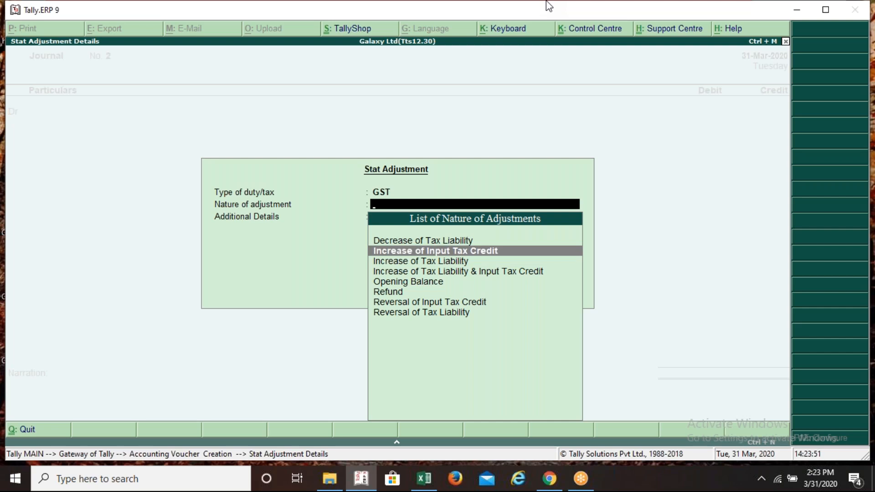
key(Return)
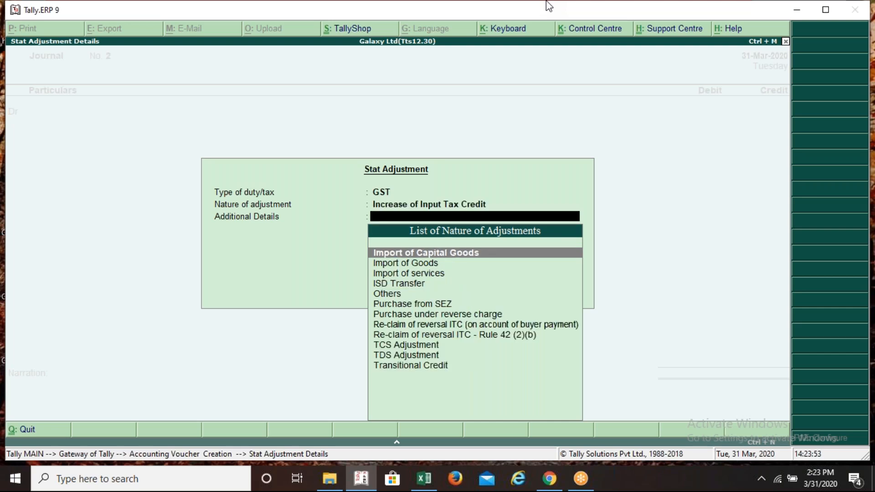
Choose Purchase under reverse charge as the additional detail and verify the adjustment
key(Down)
key(Down)
key(Down)
key(Down)
key(Down)
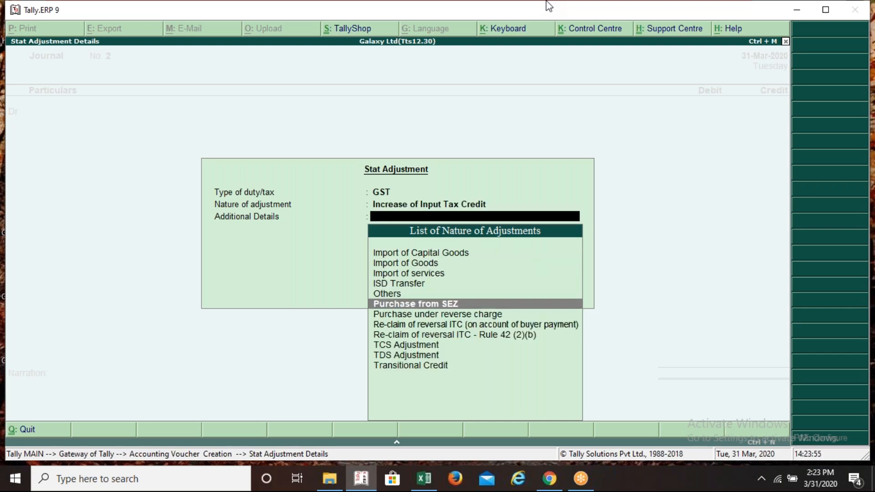
key(Down)
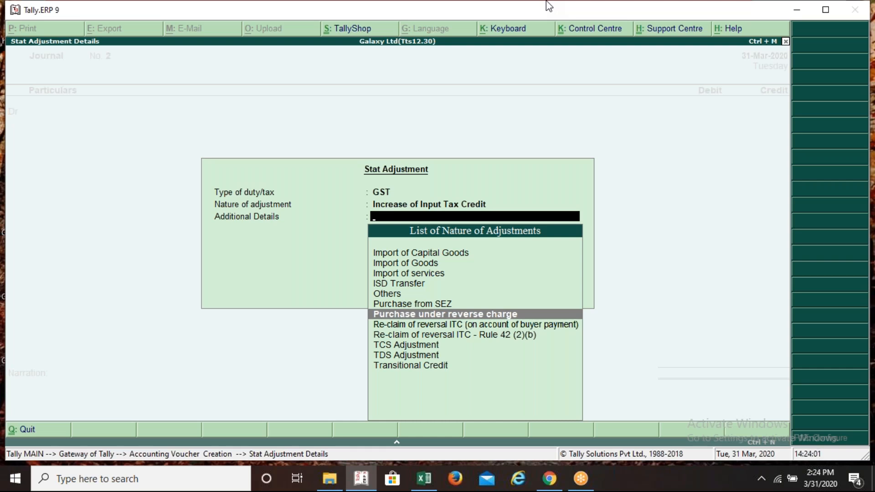
key(Return)
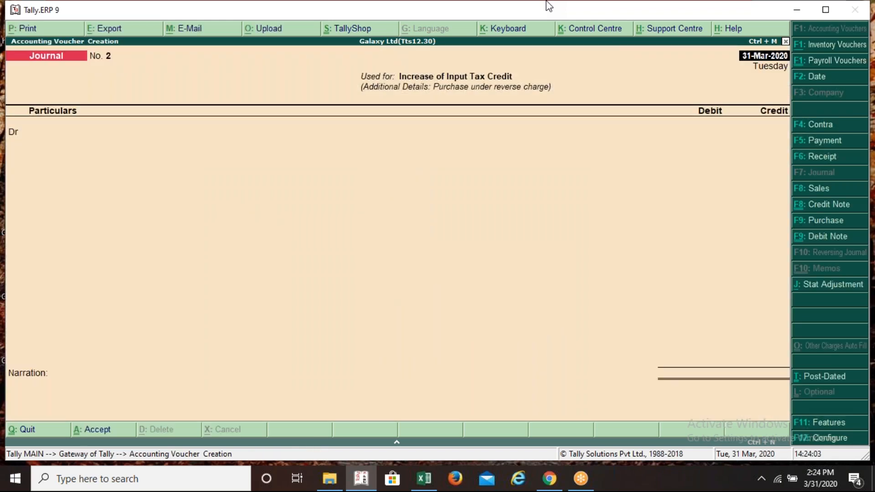
key(alt+j)
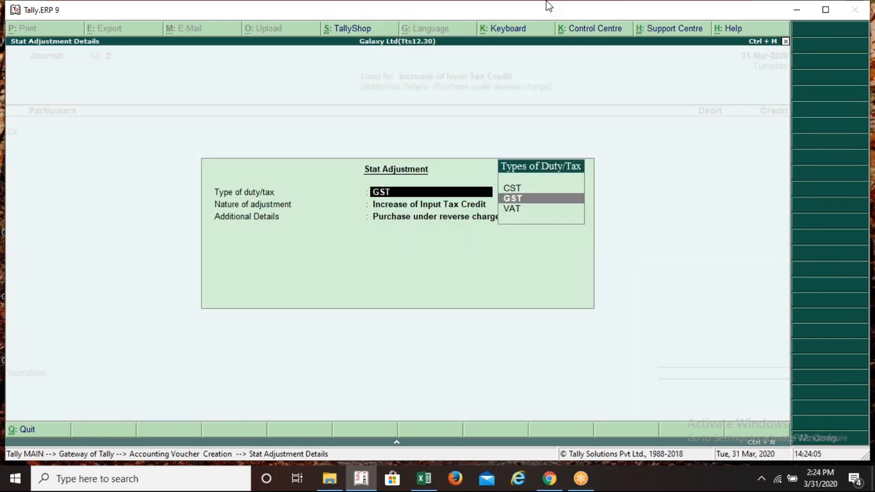
key(Return)
key(Return)
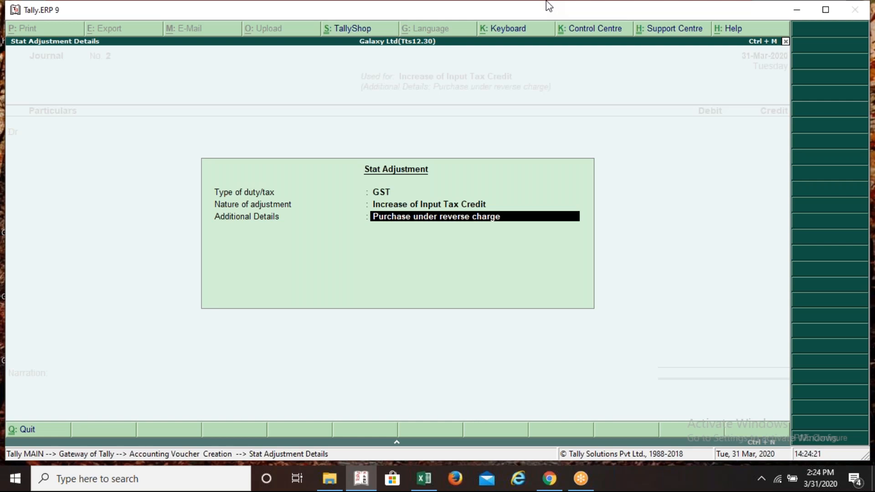
key(Return)
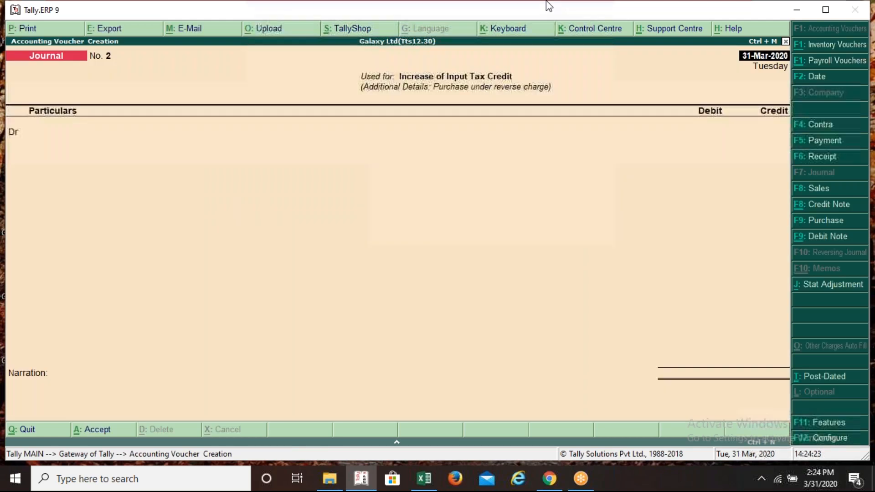
Begin a new ledger named 'Input C G S T', checking the worksheet first
key(alt+c)
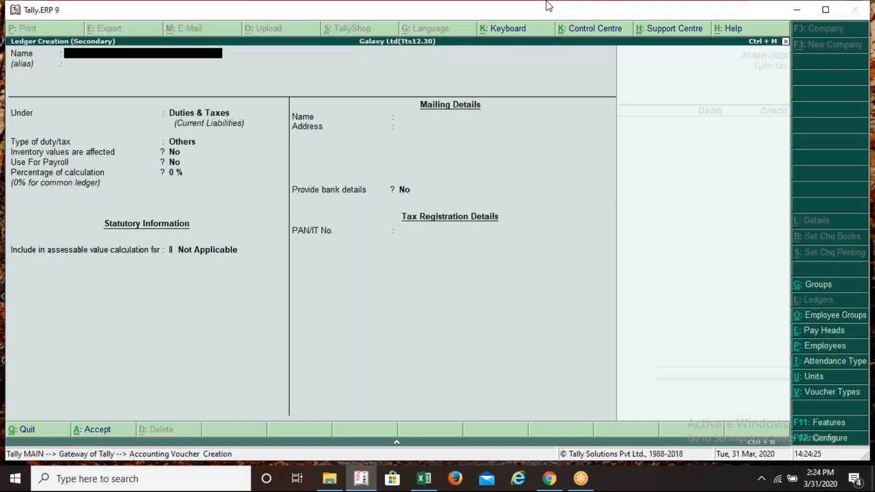
key(alt+Tab)
key(Right)
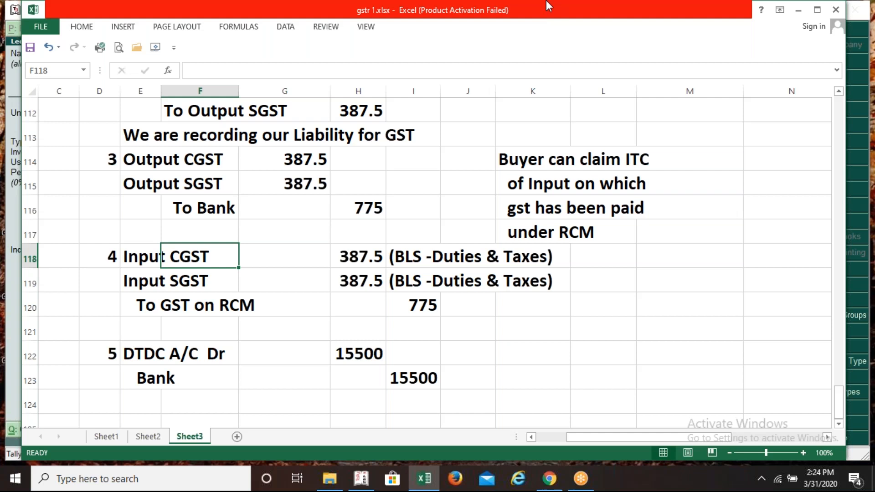
key(Left)
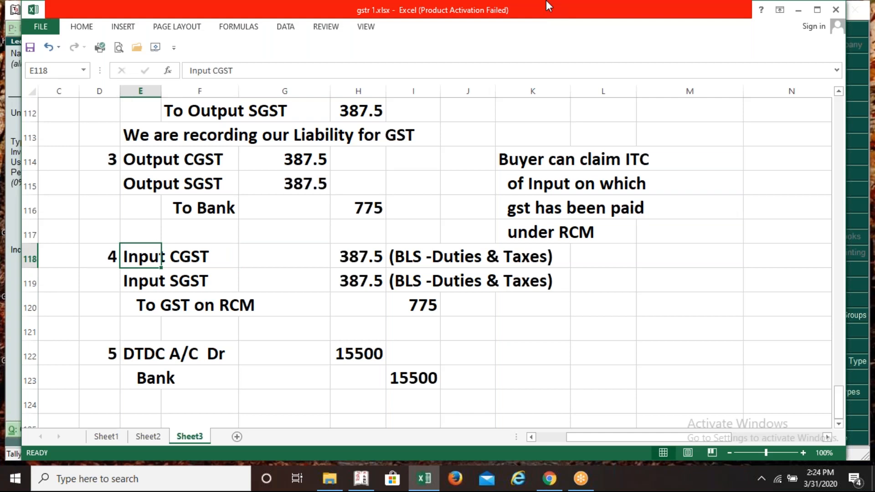
key(alt+Tab)
text(Inpu)
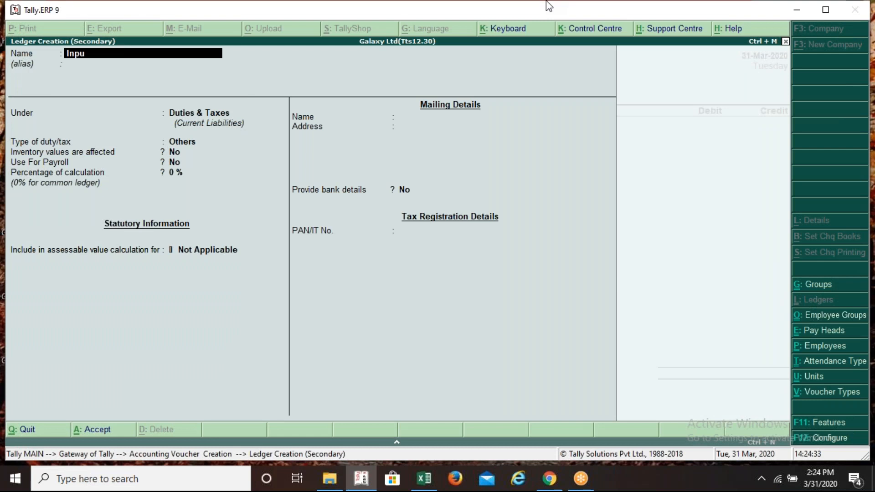
text(t C G S t)
key(Return)
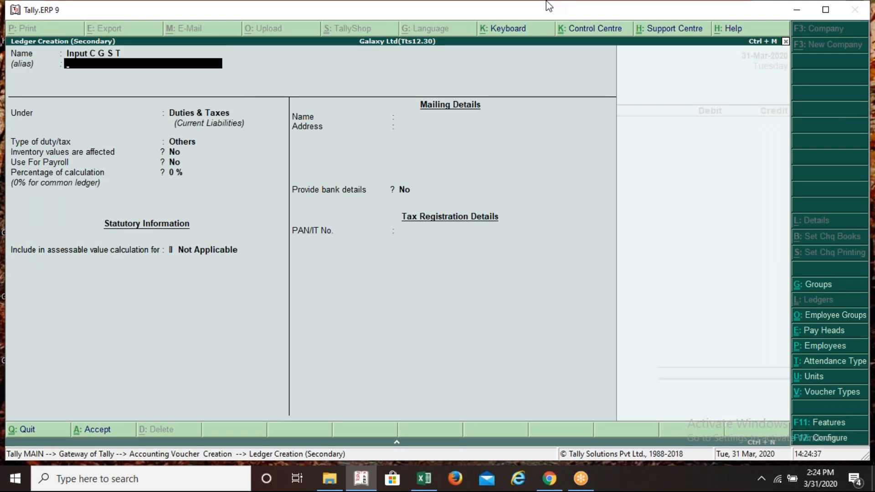
Set the ledger's duty type to GST and tax type to Central Tax, and save it
key(Return)
key(Up)
key(Return)
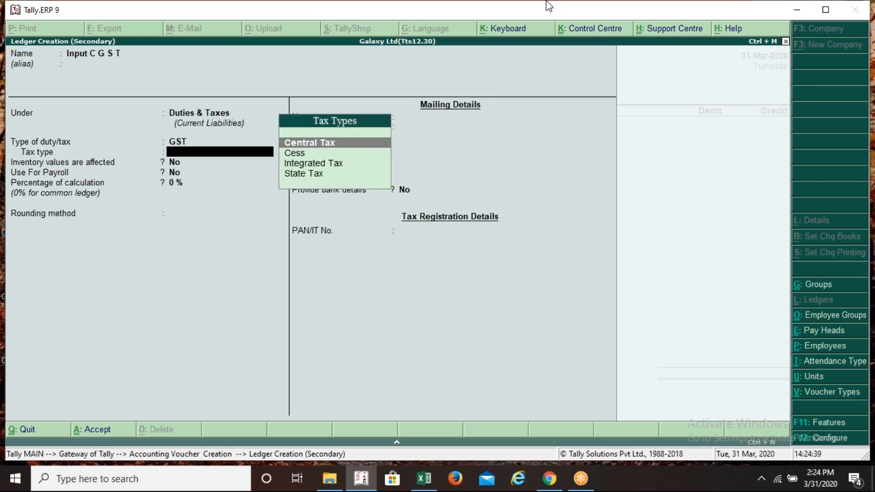
key(Down)
key(Down)
key(Up)
key(Up)
key(Return)
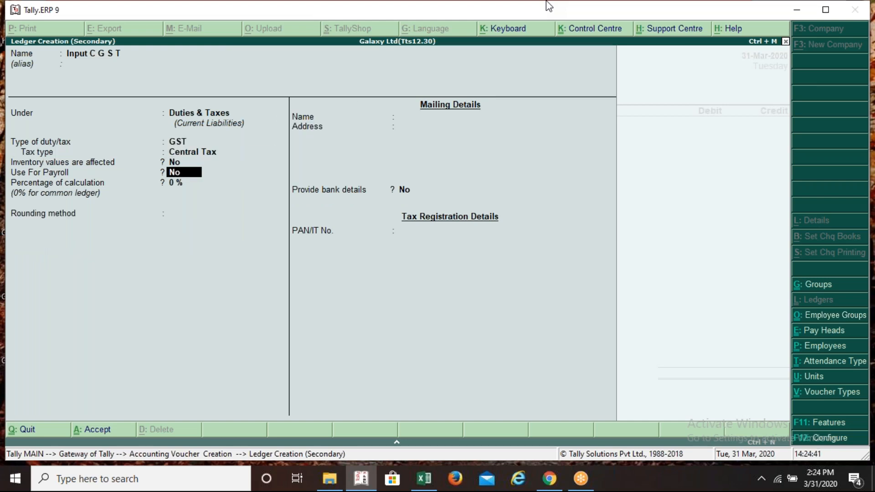
key(ctrl+a)
key(Return)
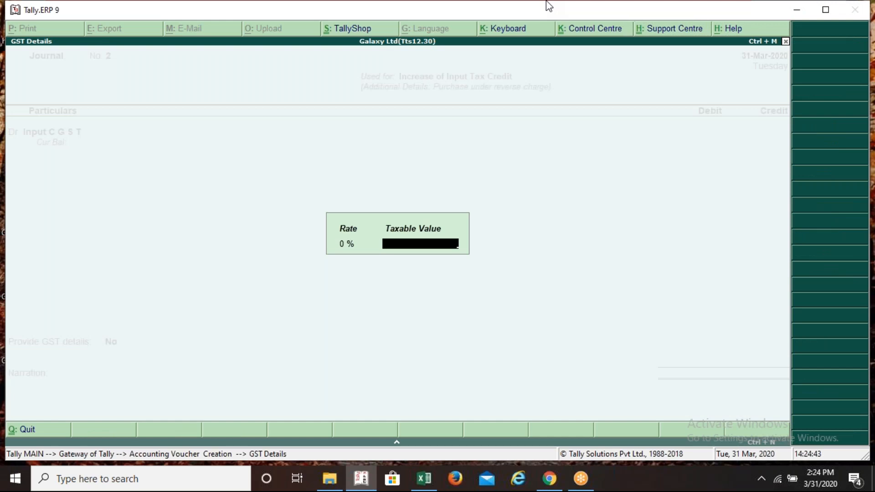
key(Return)
Debit Input C G S T 387.50 in the journal and start another debit line
key(alt+Tab)
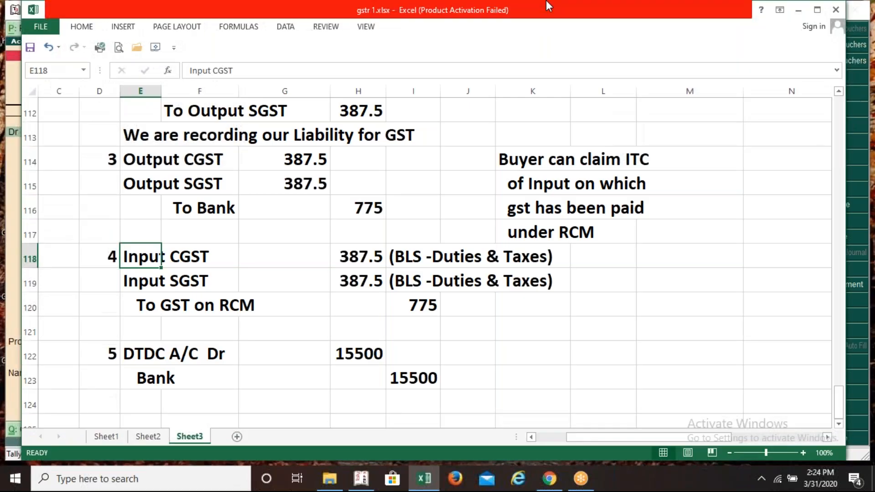
key(alt+Tab)
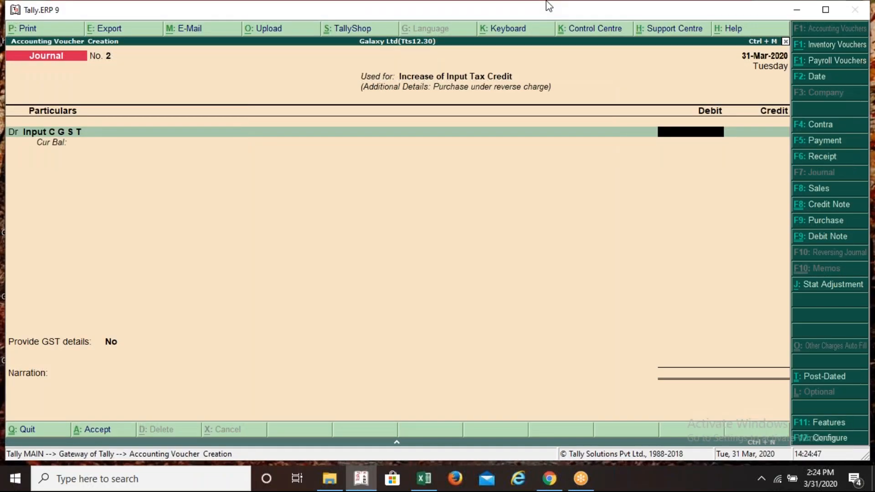
text(387.5)
key(Return)
text(d)
key(Return)
Create a new ledger named 'Input S G S T', correcting the typed name
key(alt+c)
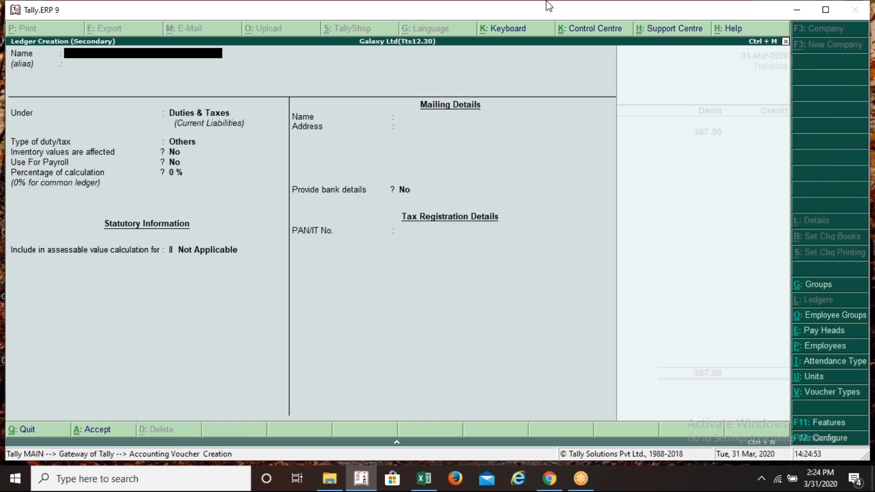
text(Input)
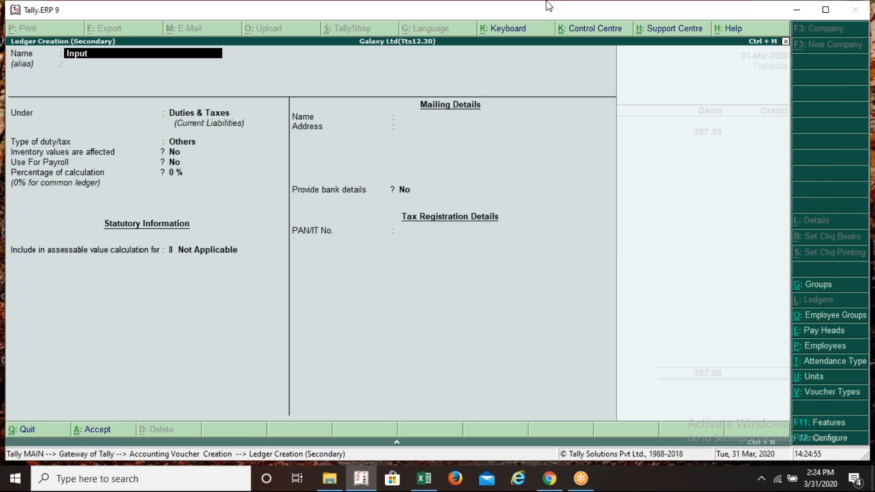
text( S Gs t)
key(BackSpace)
key(BackSpace)
key(BackSpace)
text(S t)
key(BackSpace)
text(T)
key(Return)
key(Return)
key(Return)
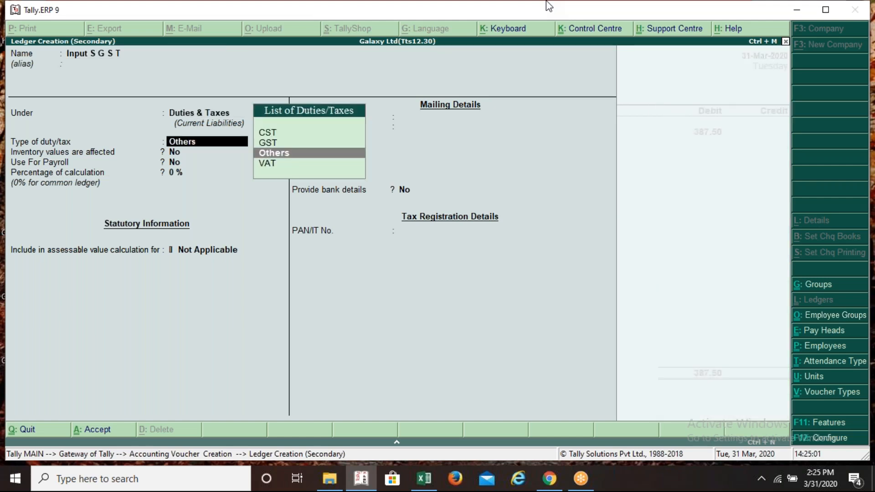
Set it to GST State Tax, save it, and enter 387.50 as its debit
key(Up)
key(Return)
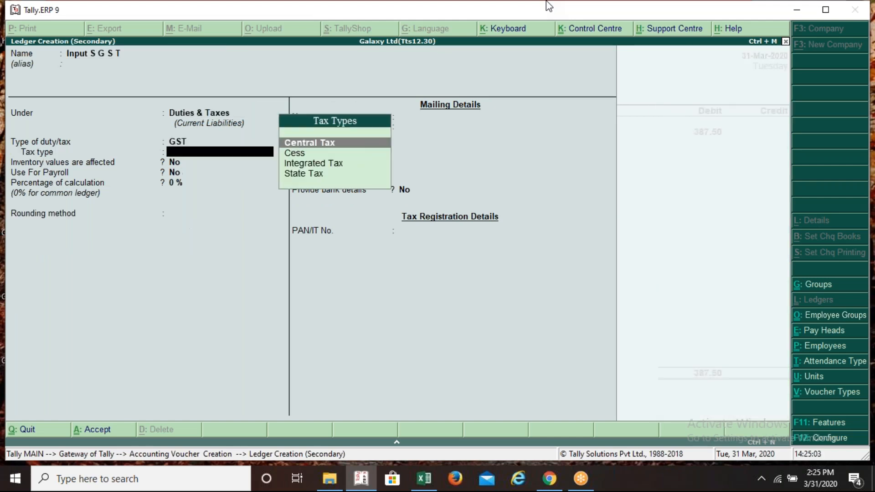
key(Down)
key(Down)
key(Down)
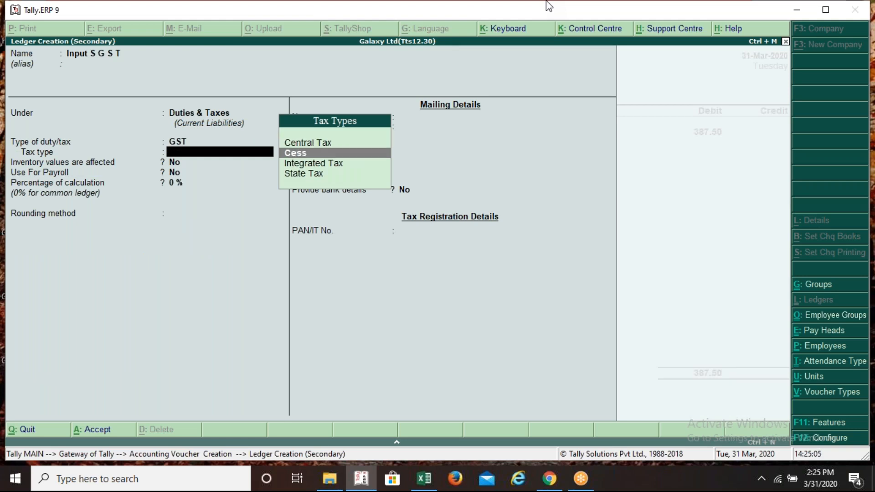
key(Return)
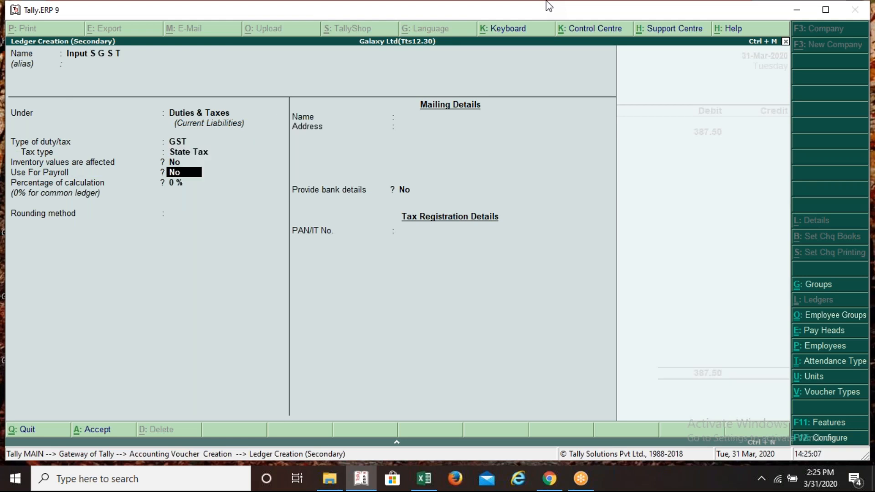
key(ctrl+a)
key(Return)
key(Return)
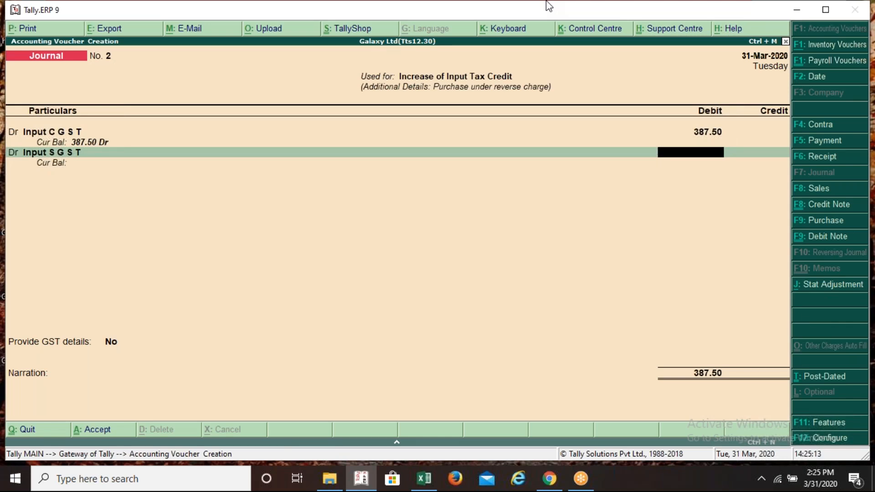
key(alt+Tab)
key(alt+Tab)
text(387.5)
Credit GST on RCM 775.00 against the input debits and save with GST details left at No
key(Return)
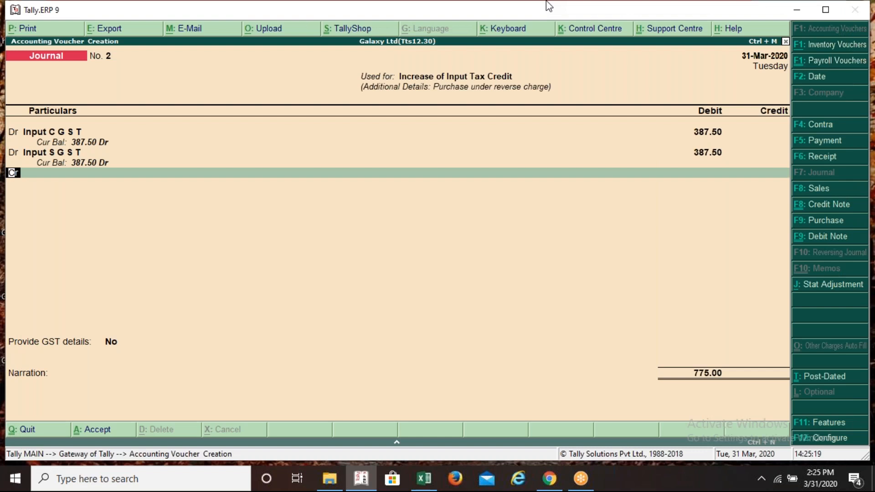
key(Return)
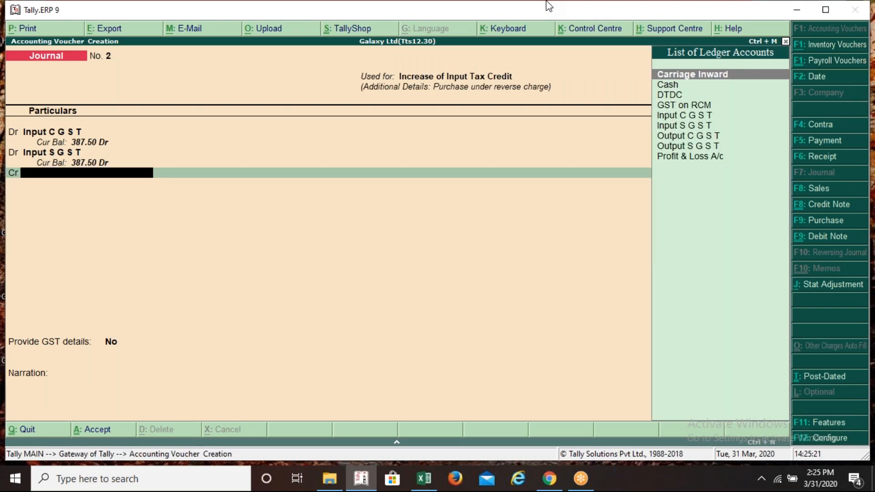
text(Gs)
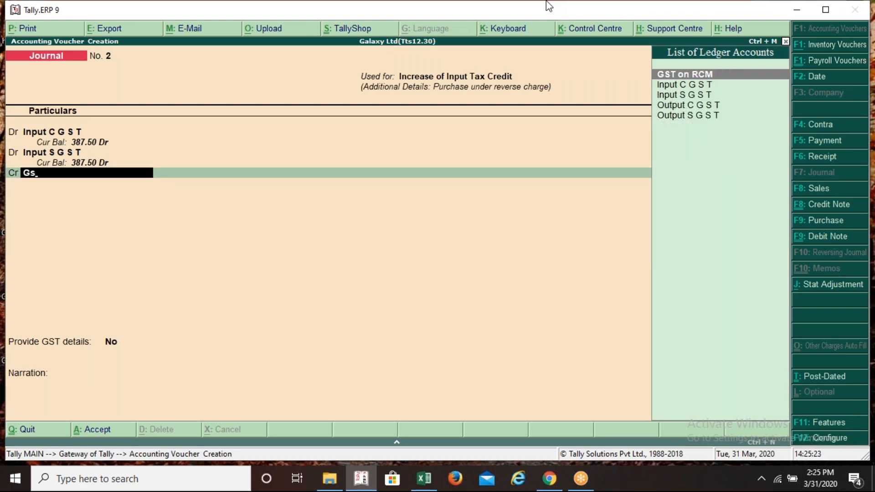
text(t o)
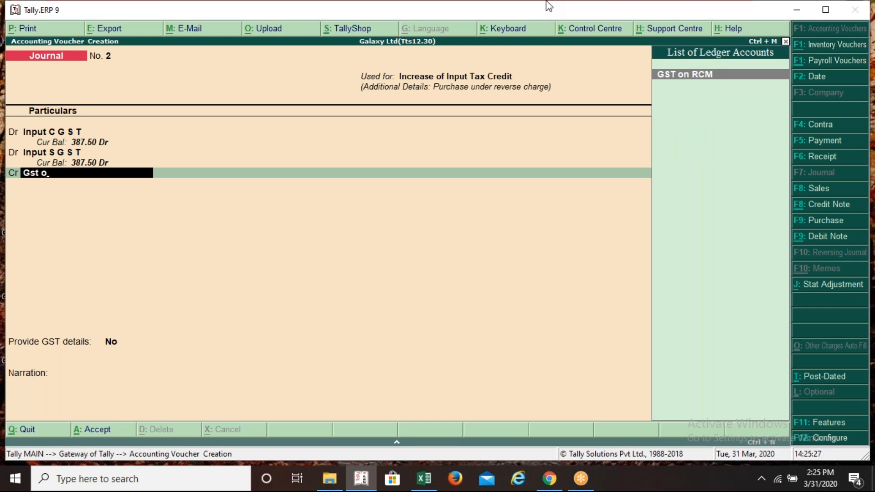
key(Return)
key(Return)
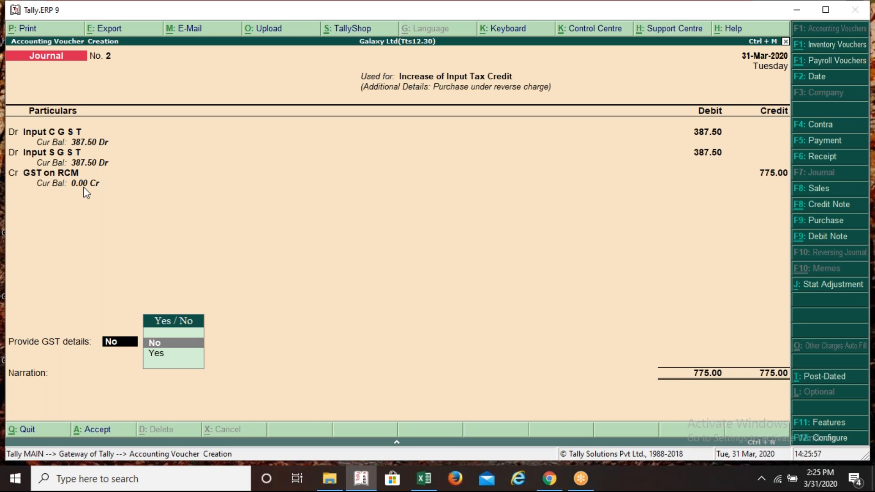
key(Return)
key(Return)
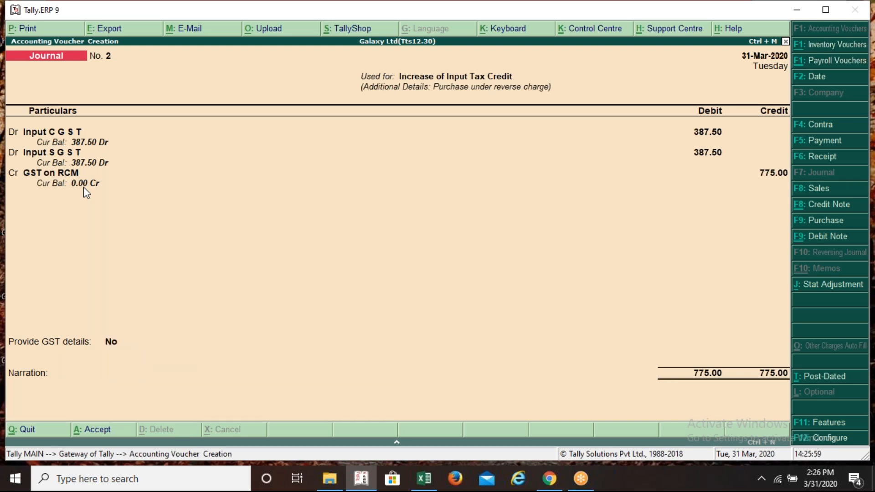
Save Journal No. 2, then review Purchase No. 1, Journal No. 1, Payment No. 1 and Journal No. 2
key(Return)
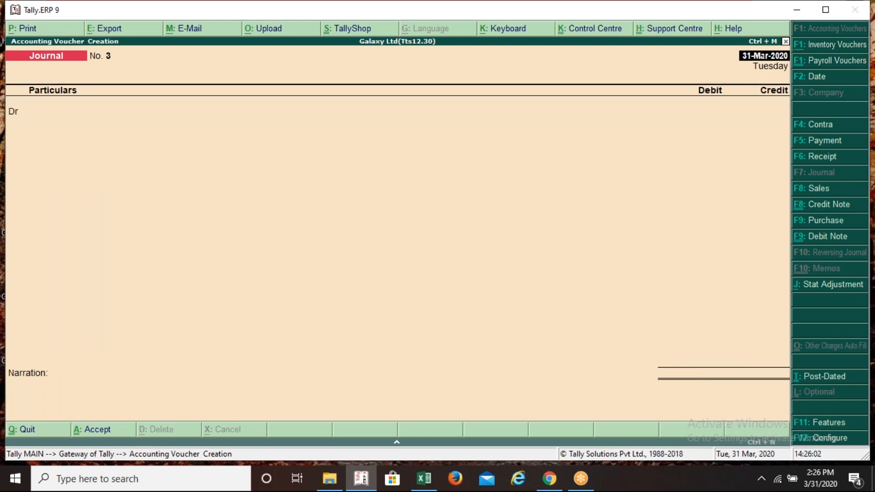
key(Page_Up)
key(Page_Up)
key(Page_Up)
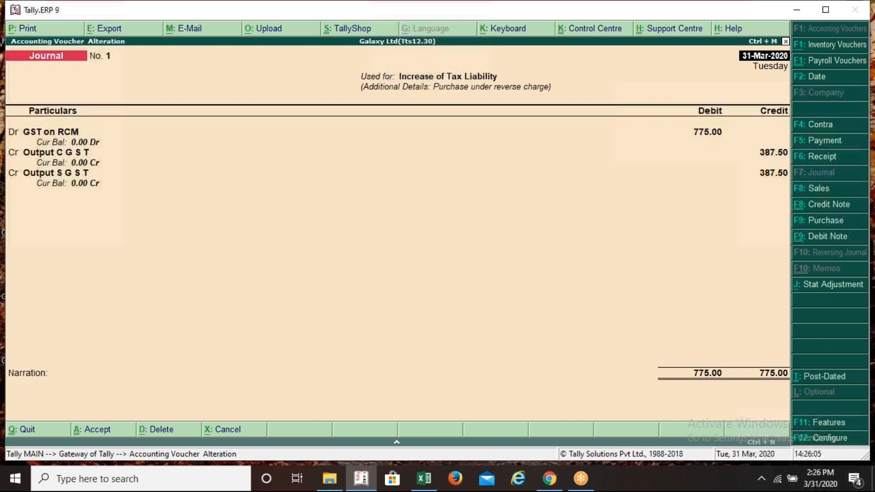
key(Page_Up)
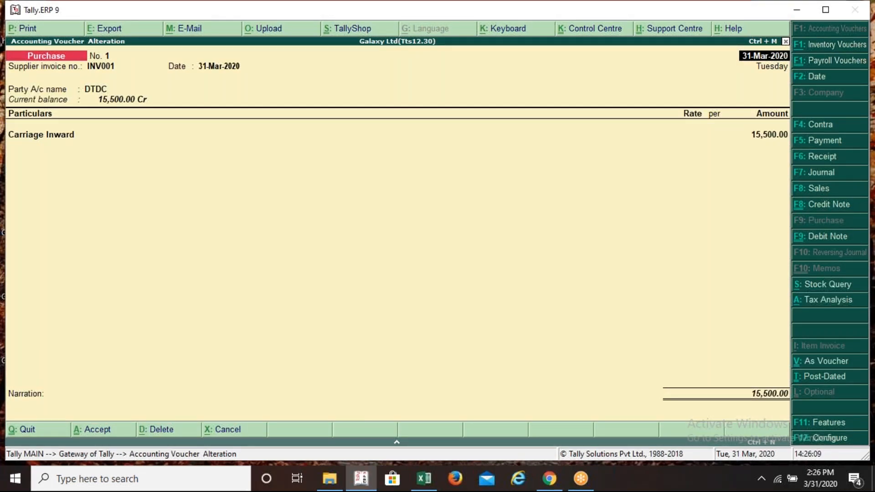
key(Page_Down)
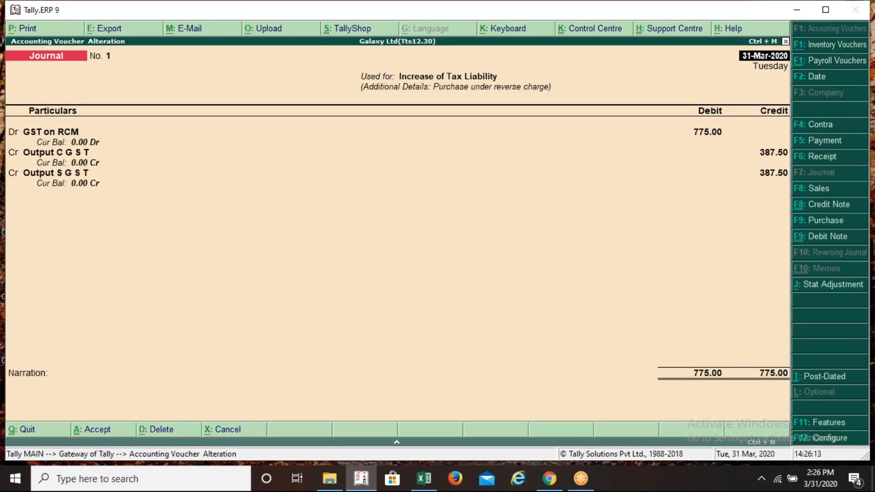
key(Page_Down)
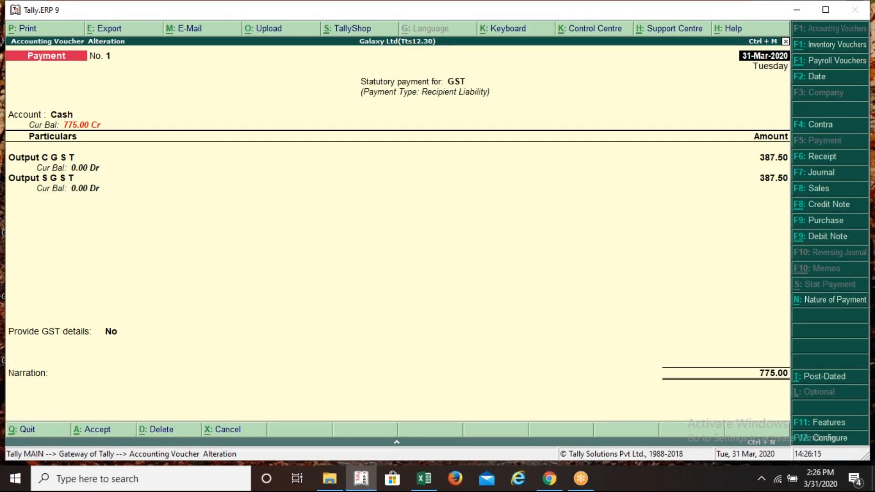
key(Page_Down)
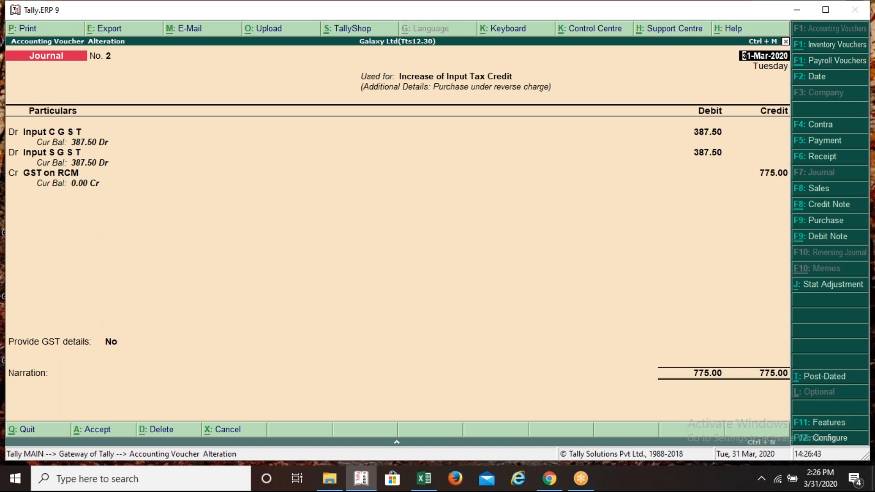
Close the voucher review and blank Journal No. 3, quitting to the Gateway of Tally
key(Escape)
key(Return)
key(Escape)
key(Return)
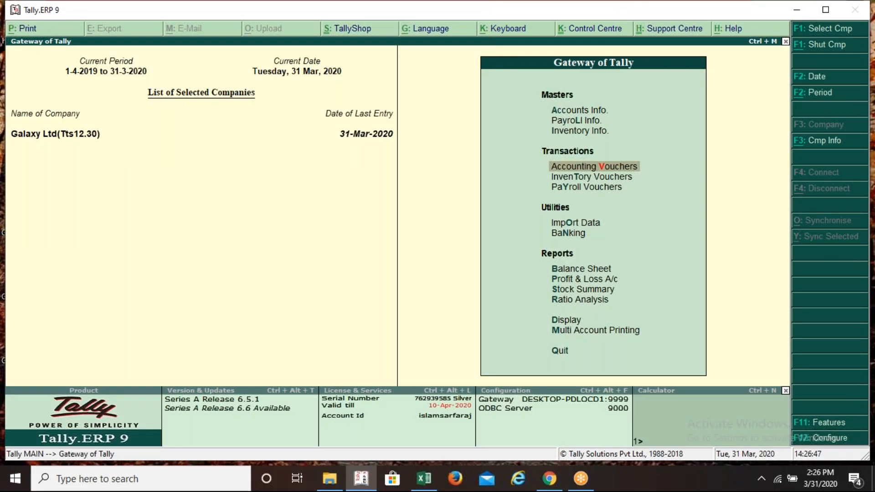
Drill from the Balance Sheet into Duties & Taxes to see Input CGST and SGST at 387.50 each
key(b)
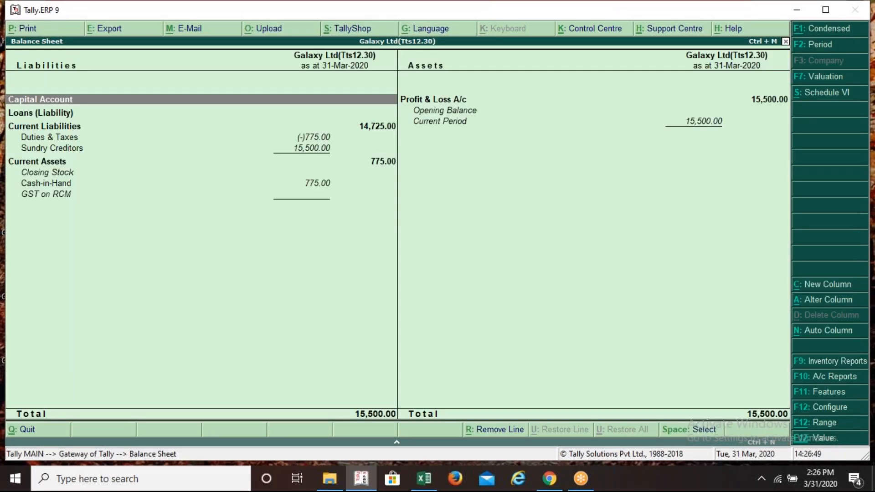
key(Down)
key(Down)
key(Down)
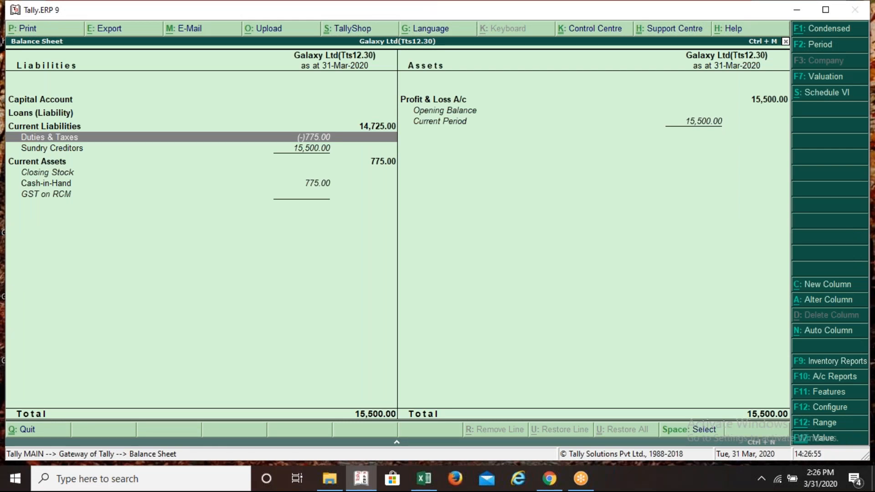
key(Return)
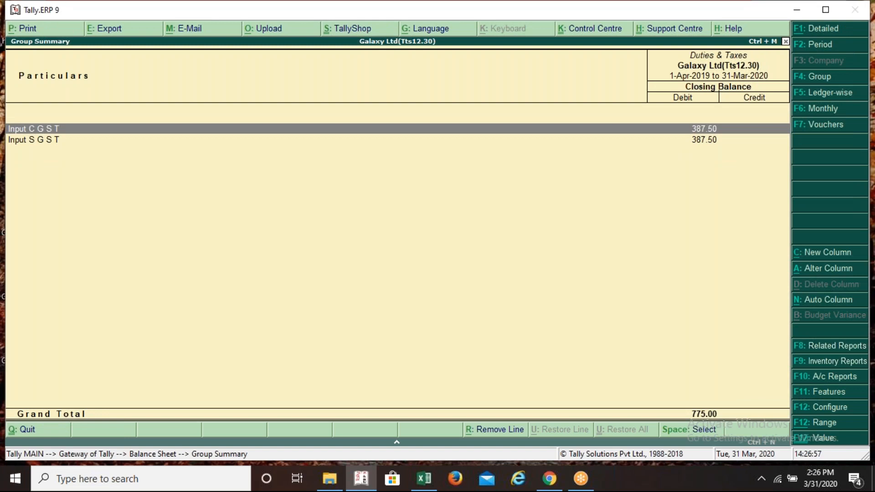